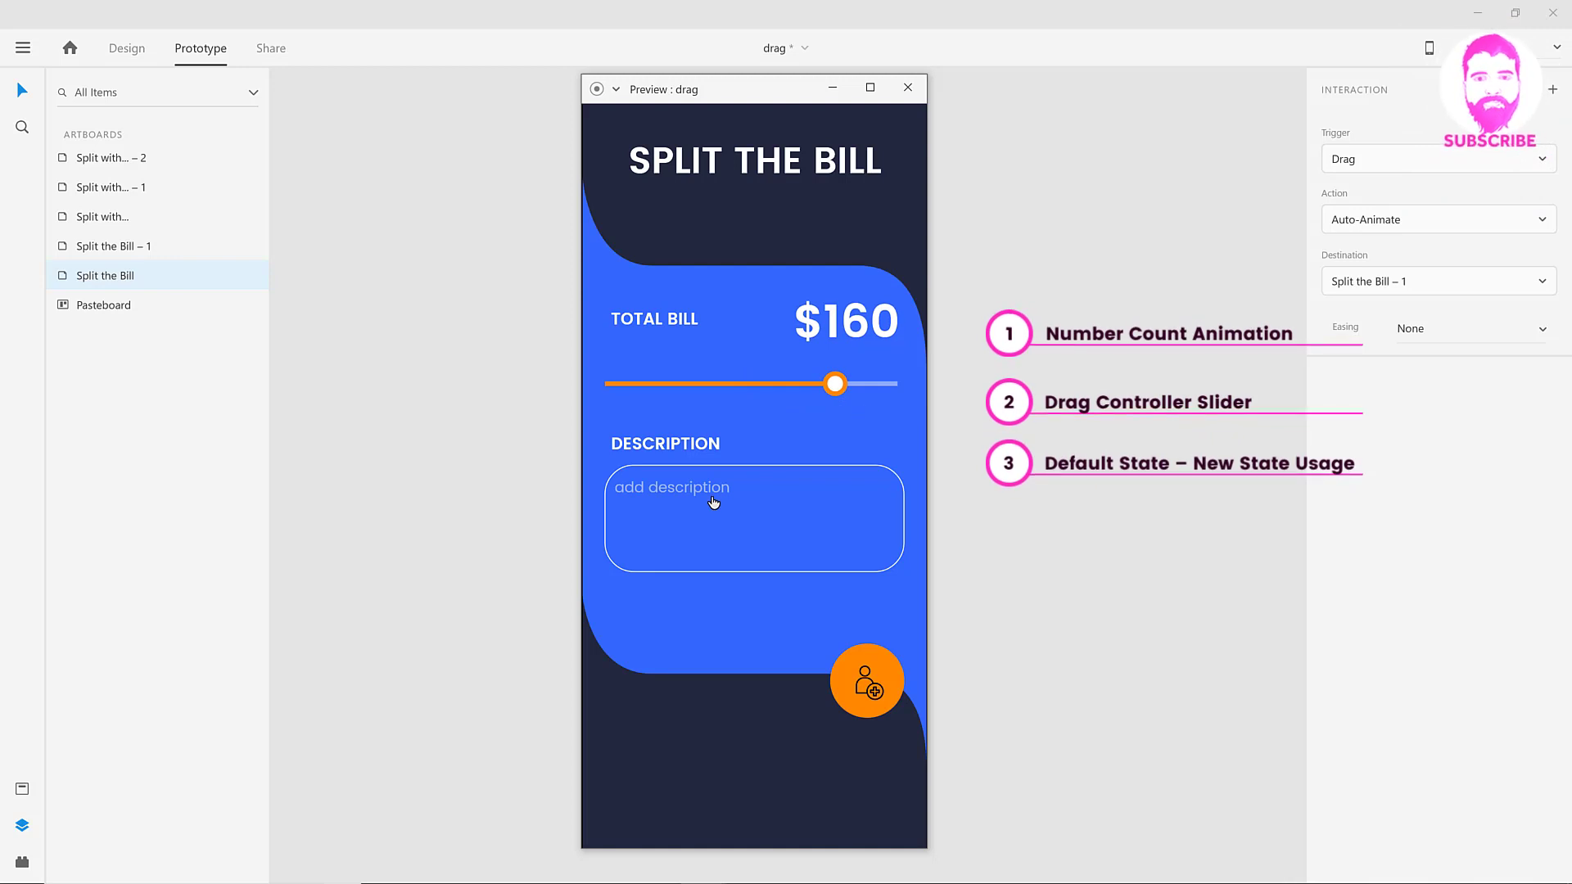
# Preview the finished bill-splitting prototype by opening the people list, scrolling it, selecting several people and confirming the split.
pyautogui.click(862, 677)
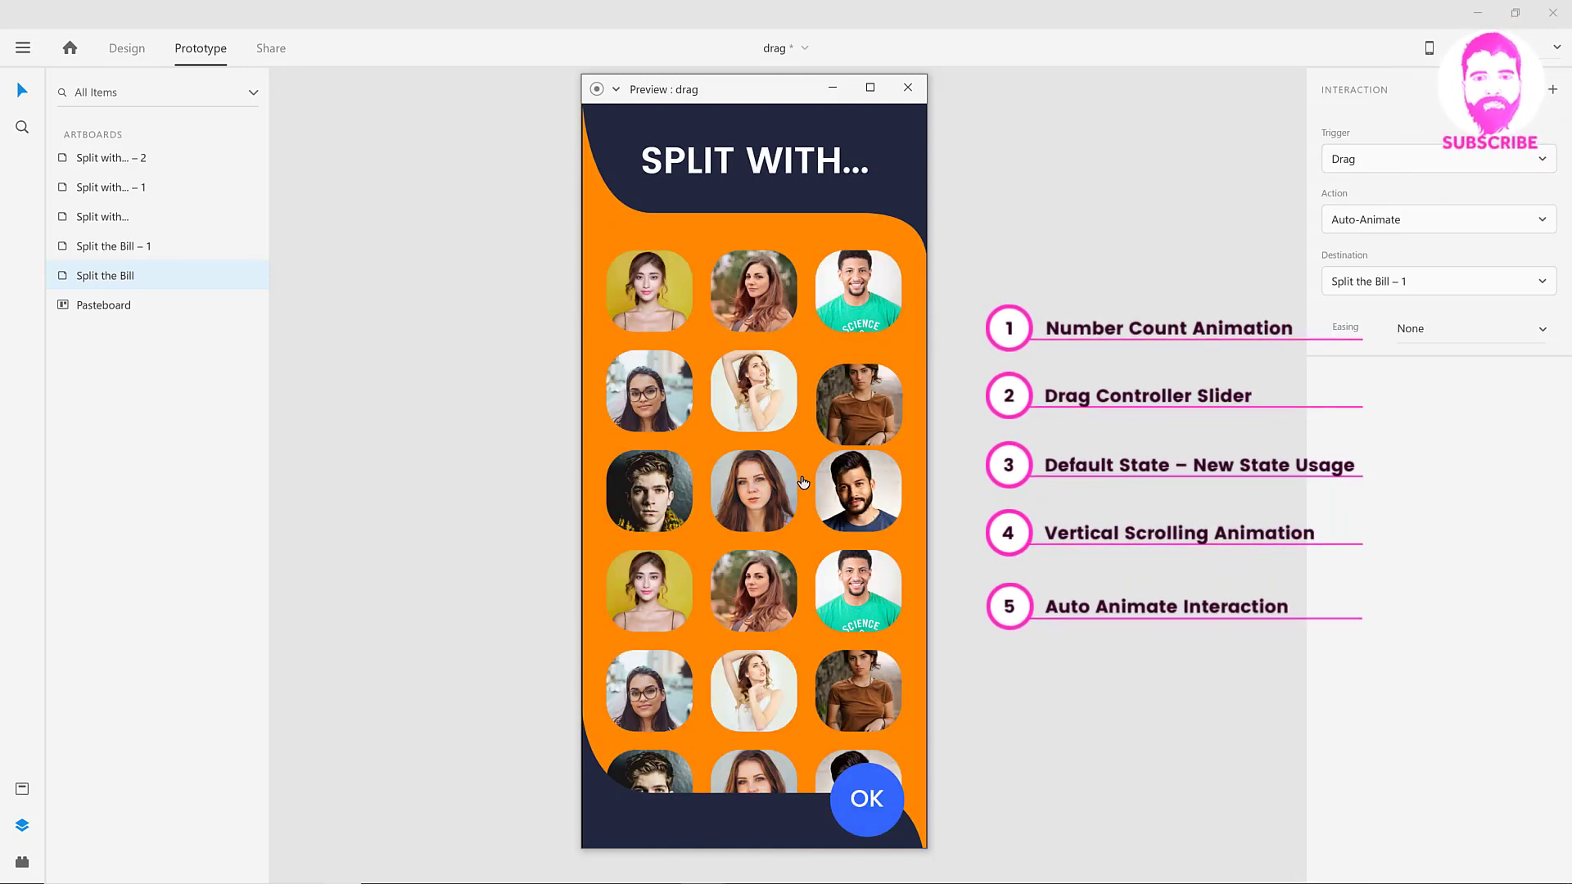
pyautogui.moveTo(800, 483); pyautogui.dragTo(722, 242)
pyautogui.click(660, 184)
pyautogui.click(857, 283)
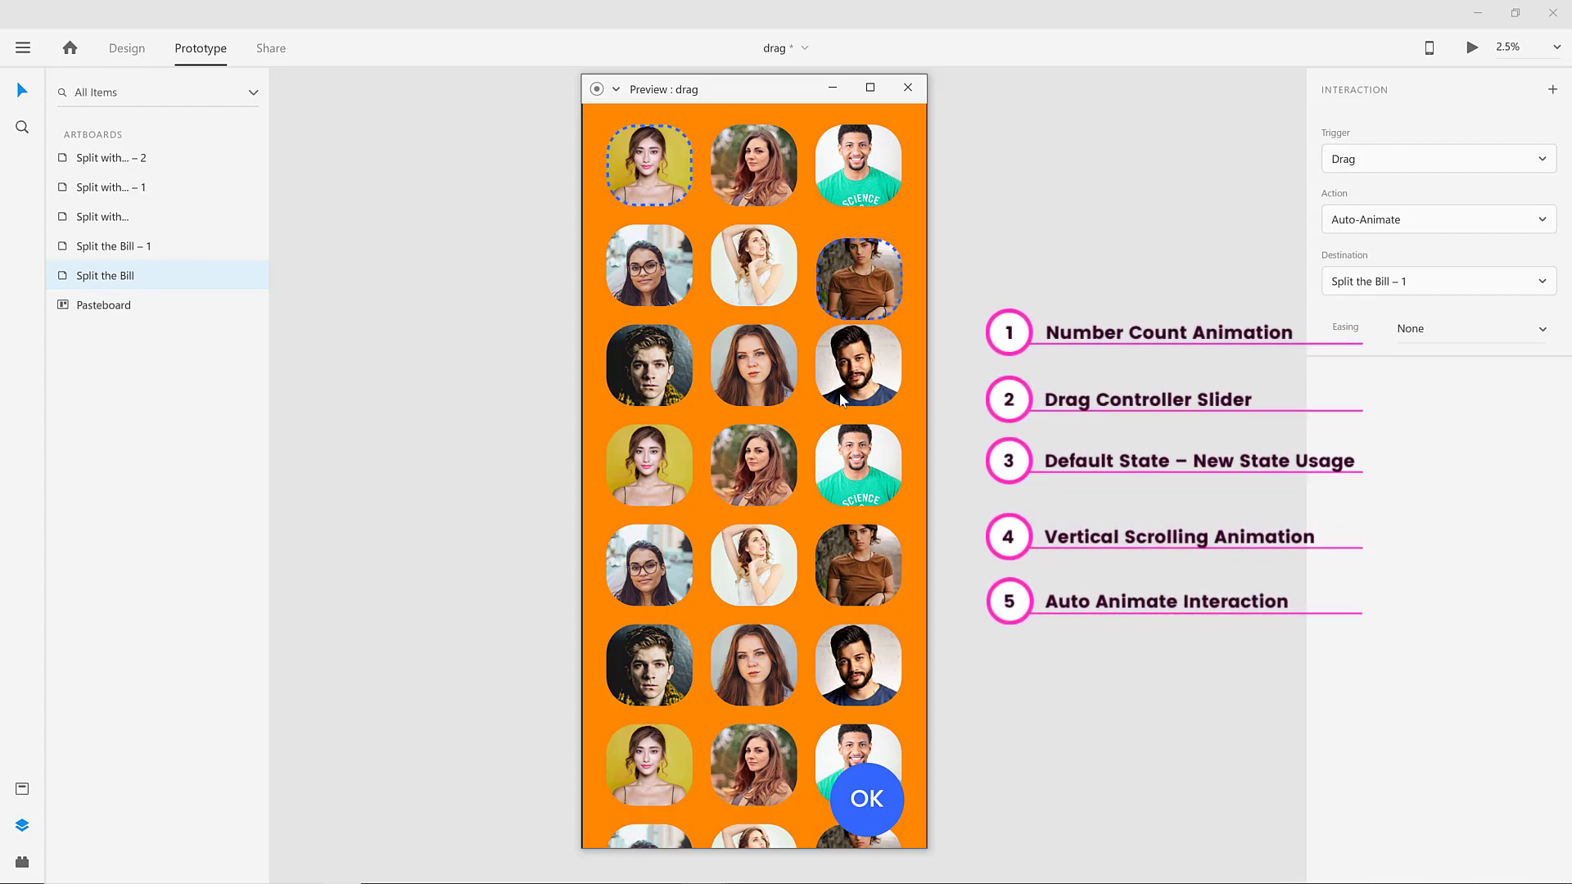
pyautogui.click(851, 455)
pyautogui.click(866, 798)
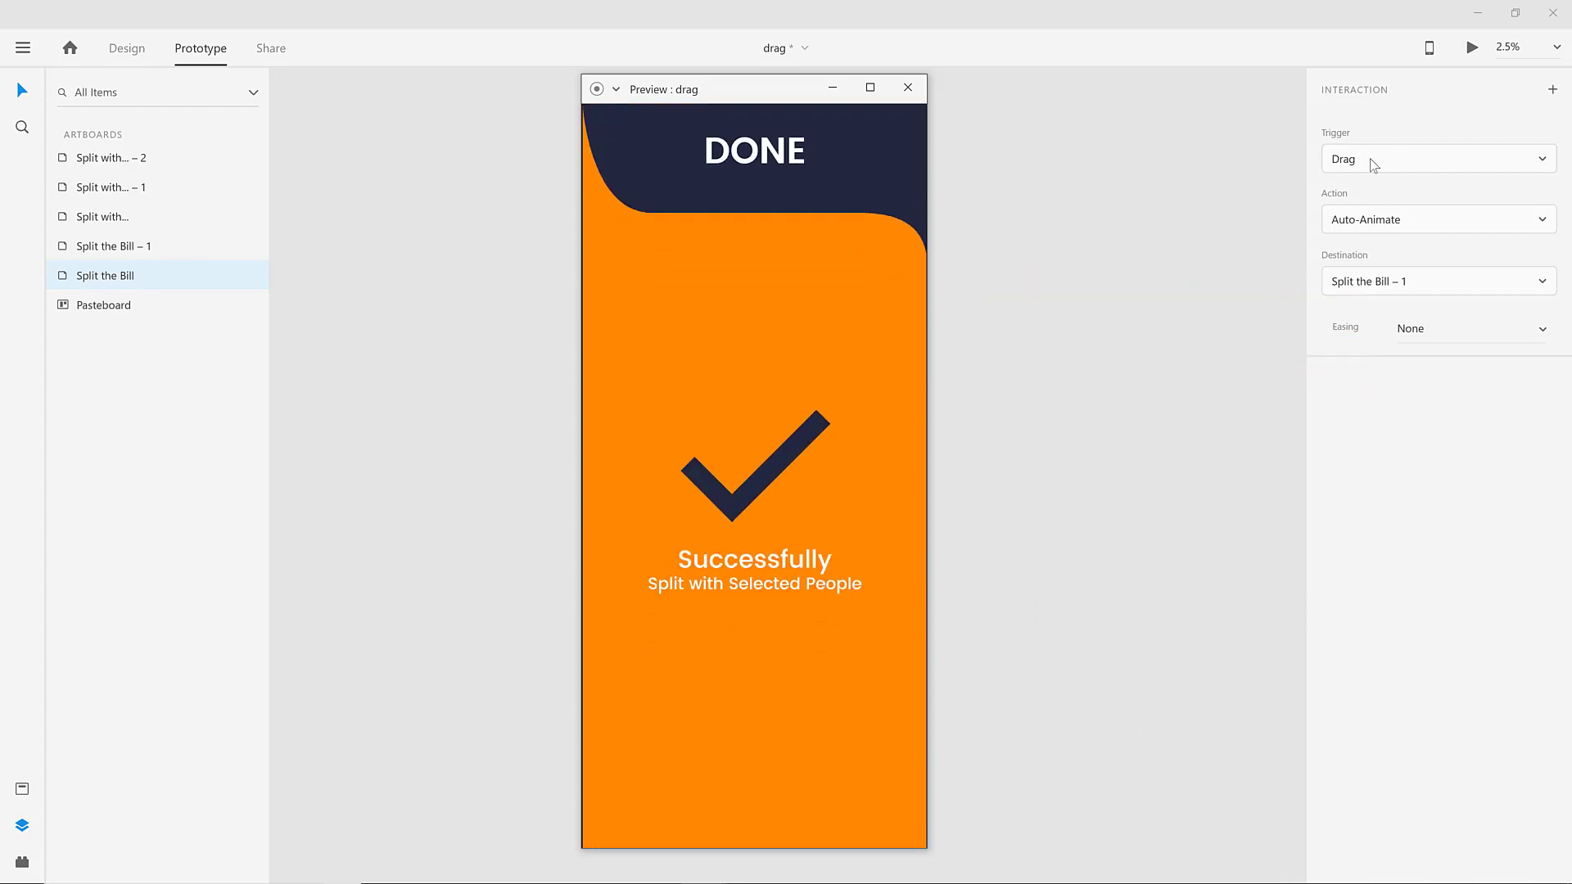
pyautogui.click(908, 88)
# Draw a rectangle on the Split the Bill artboard, sized 375 × 812 and aligned to cover the whole artboard.
pyautogui.click(573, 432)
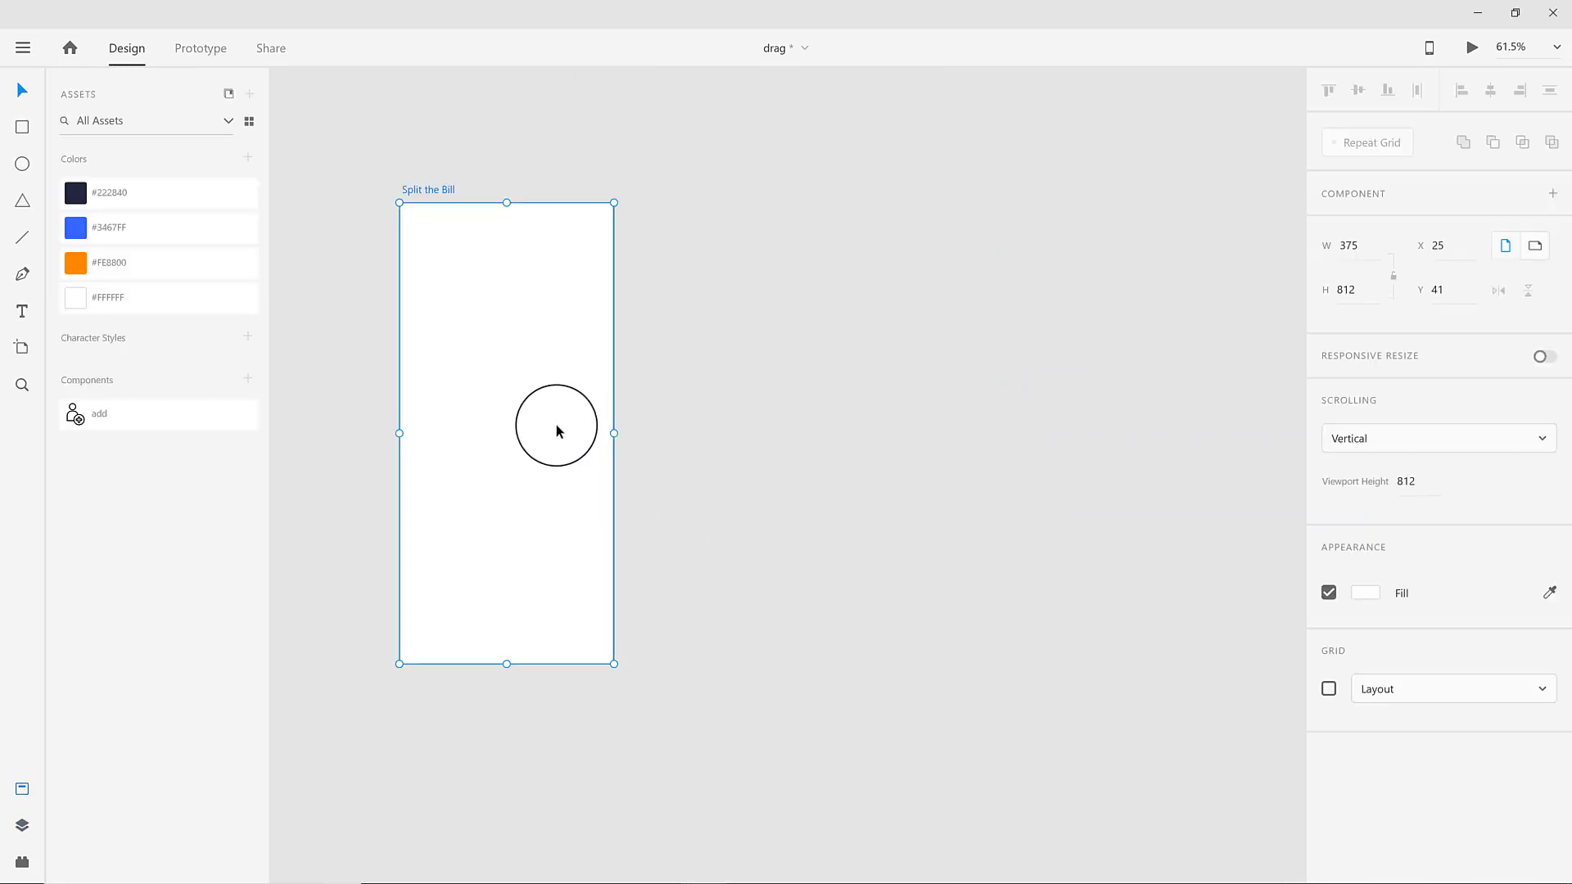
pyautogui.moveTo(535, 405); pyautogui.dragTo(543, 410)
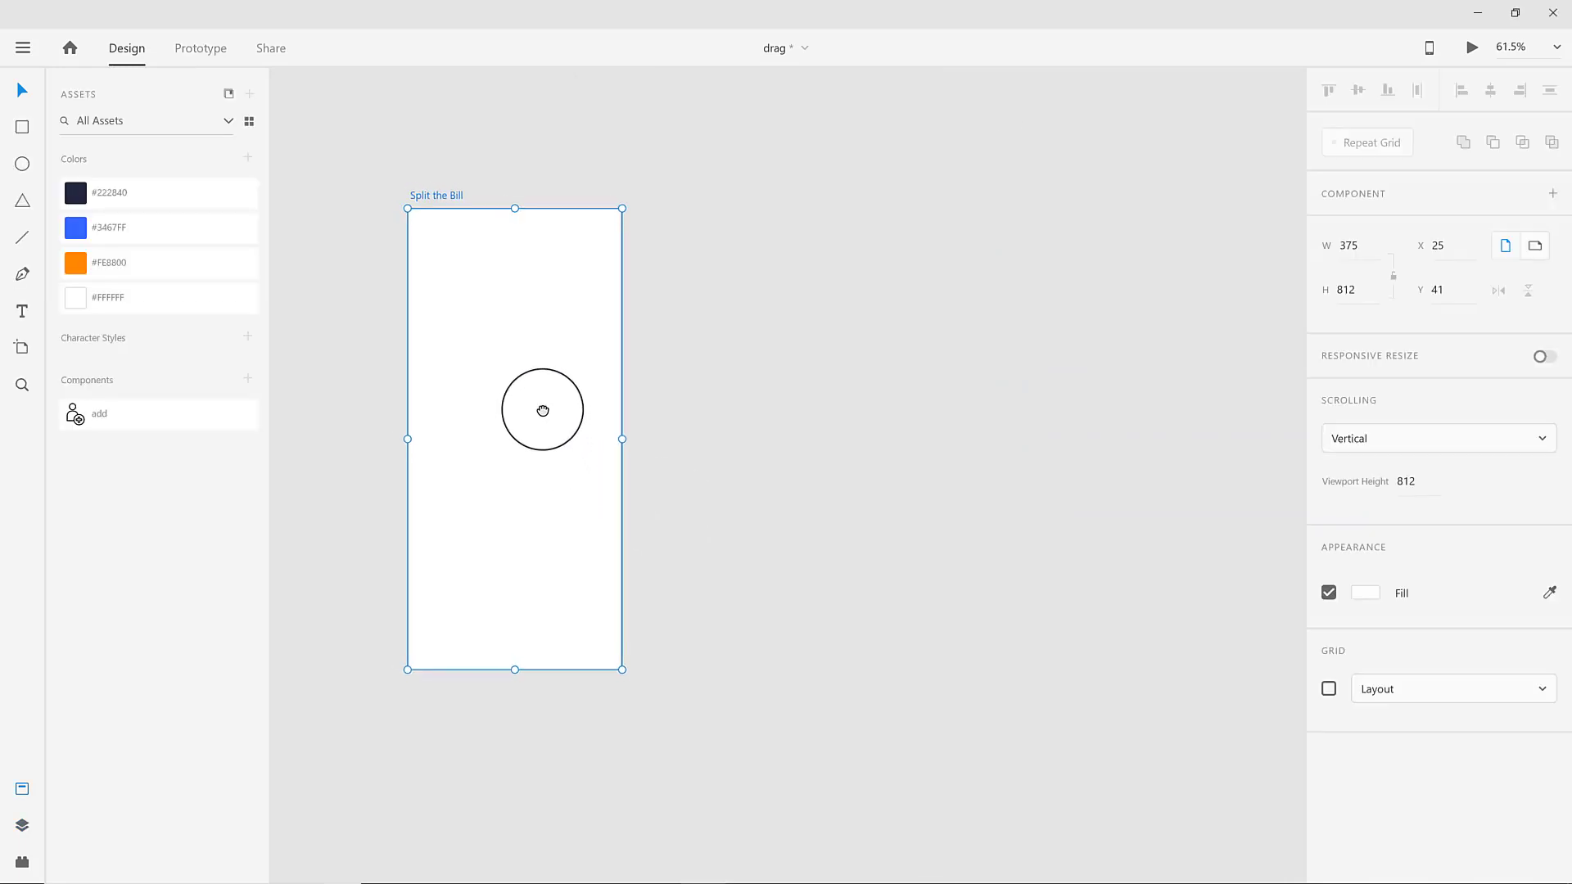
pyautogui.moveTo(490, 329); pyautogui.dragTo(481, 311)
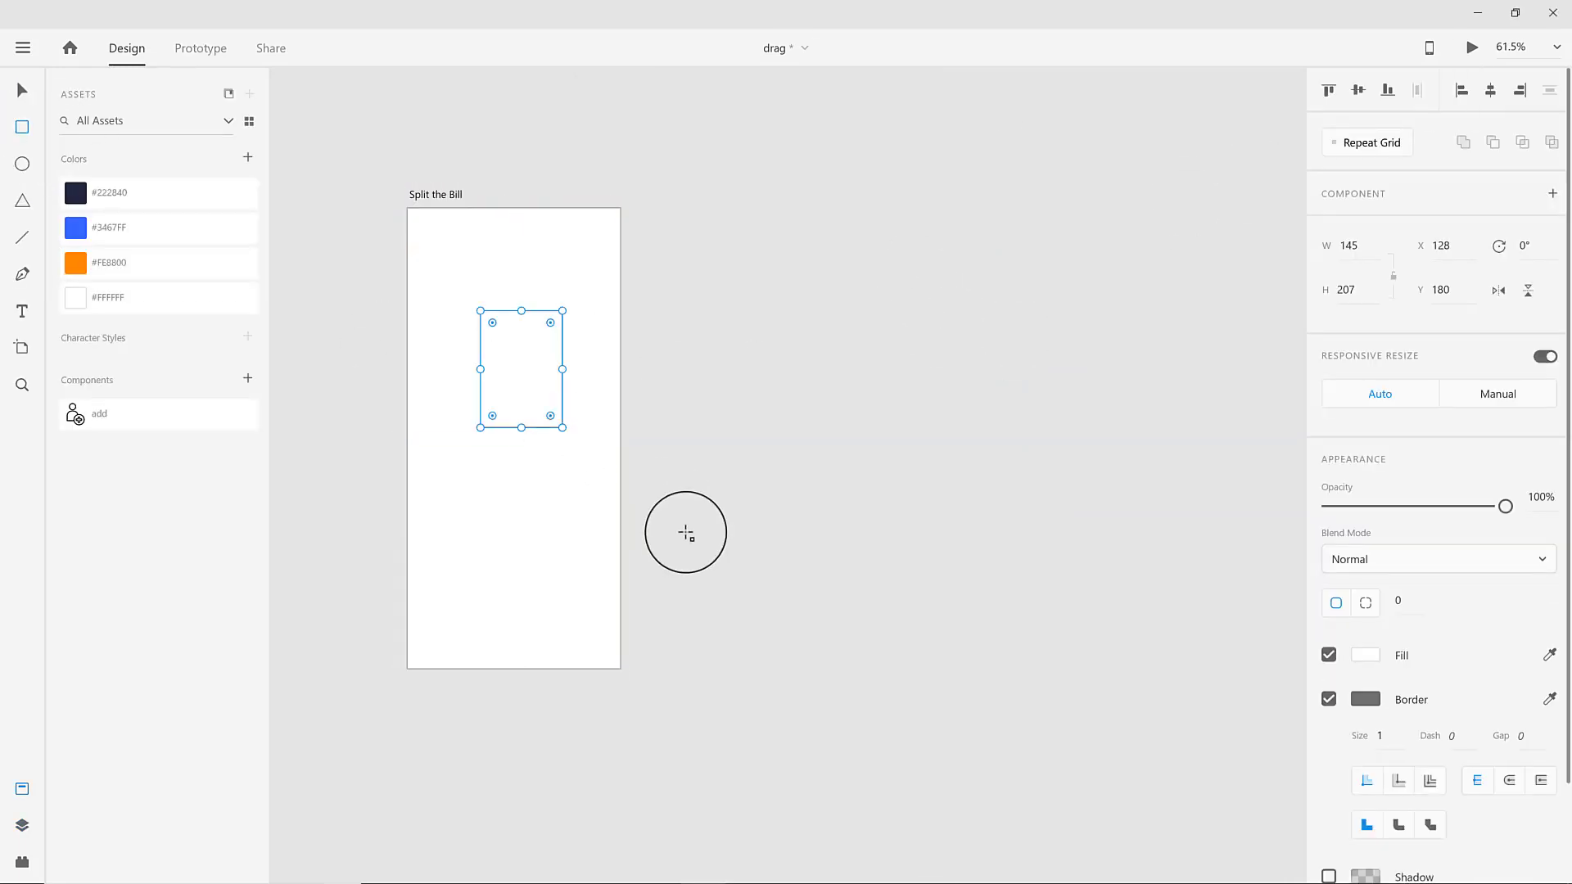
pyautogui.click(23, 87)
pyautogui.click(416, 196)
pyautogui.click(522, 360)
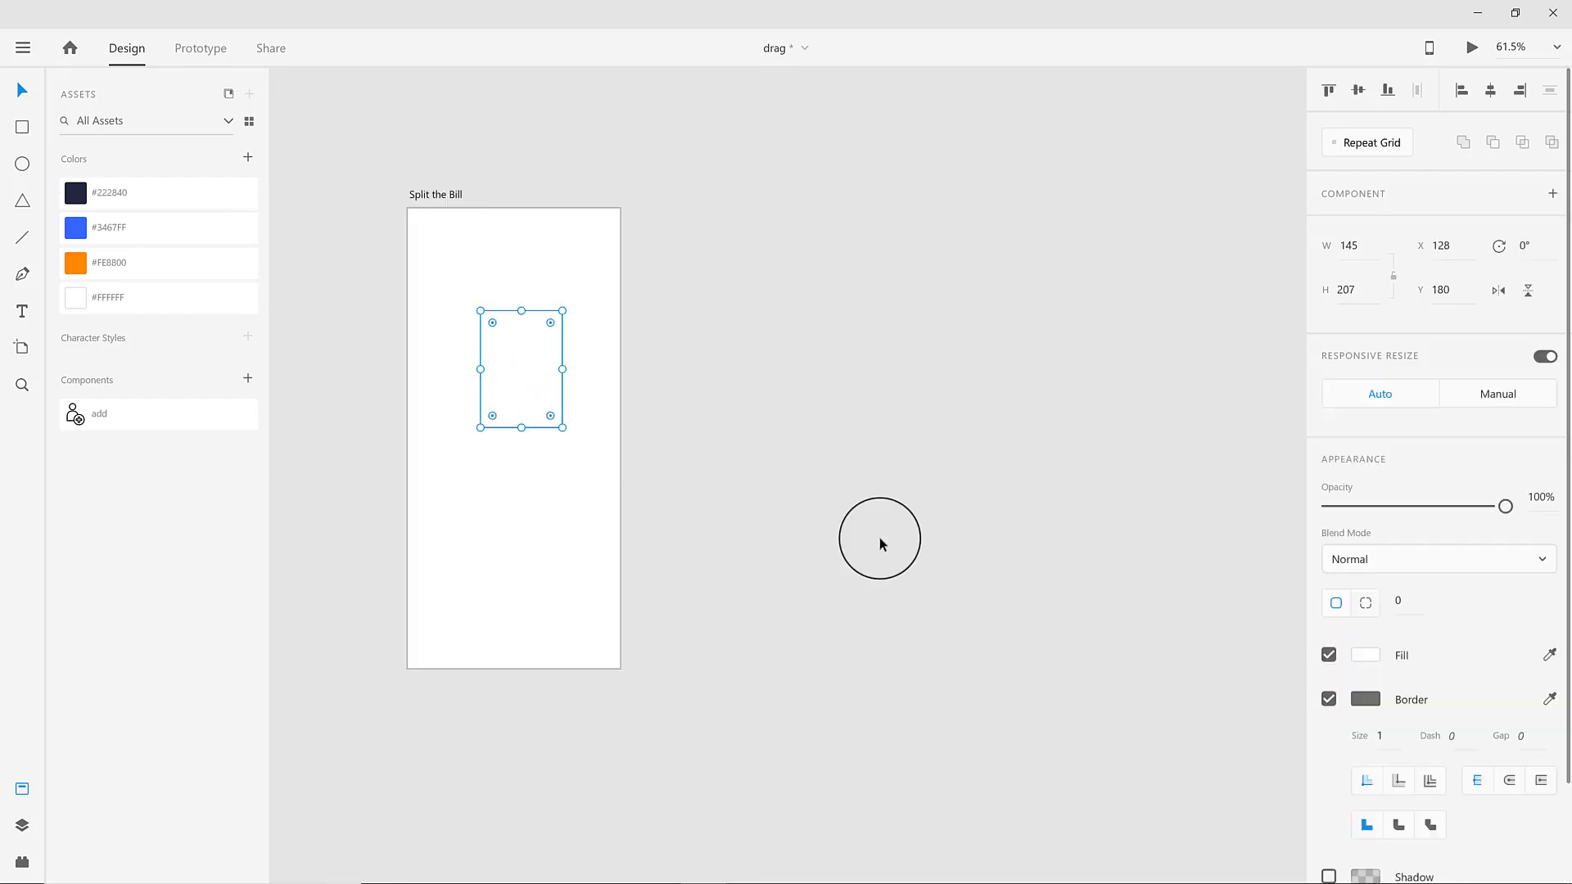
pyautogui.press('Tab')
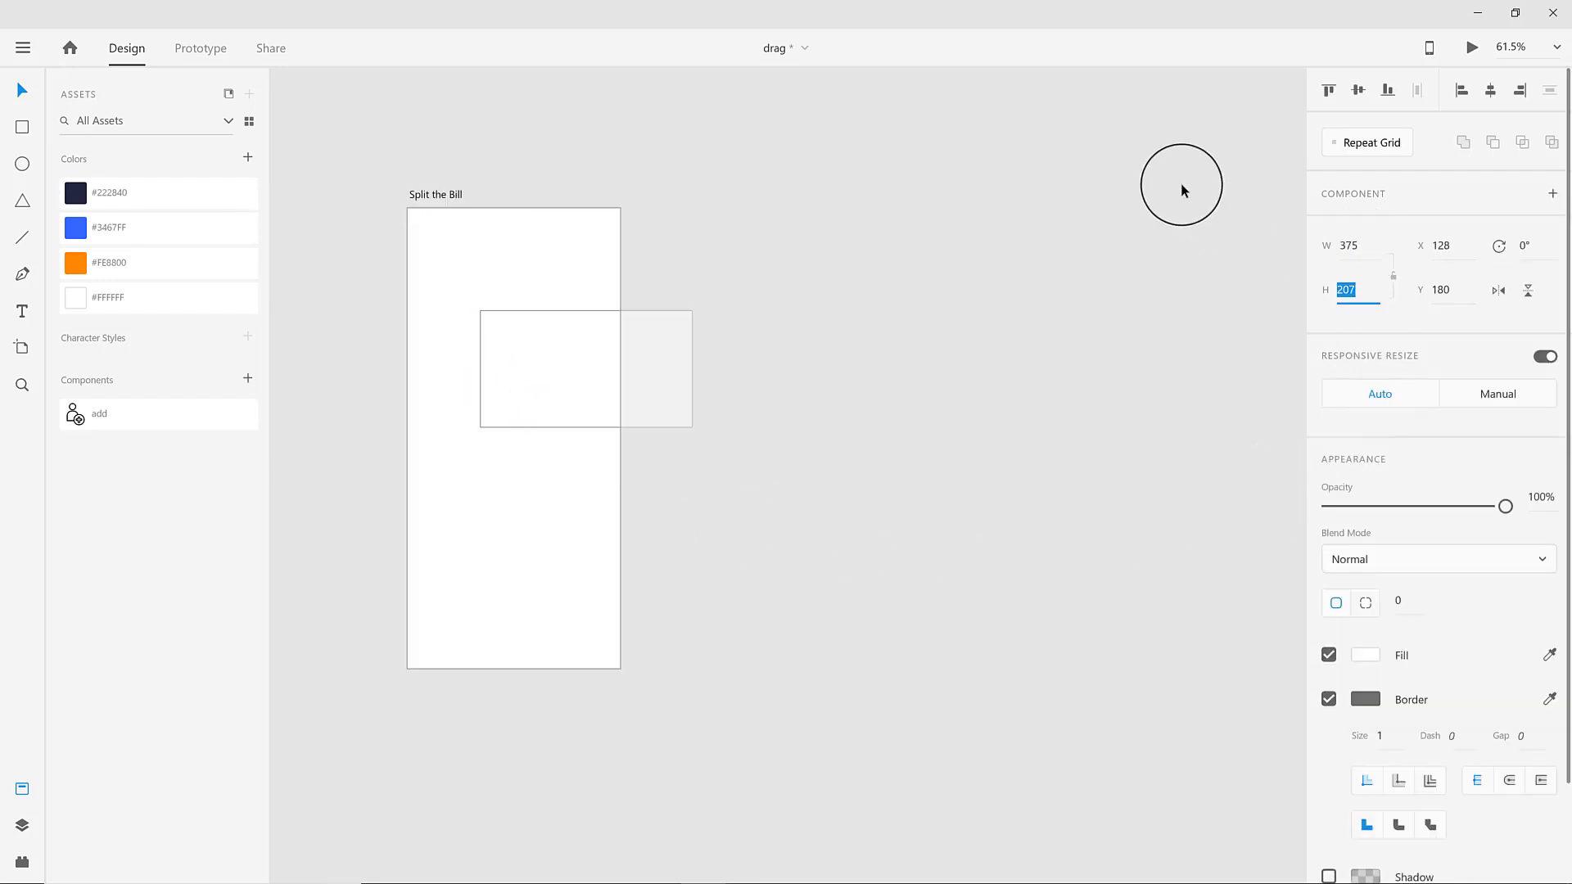
pyautogui.write('812')
pyautogui.press('Return')
pyautogui.moveTo(554, 442); pyautogui.dragTo(494, 358)
pyautogui.click(1489, 90)
# Fill the full-size background rectangle with #222840 and turn off its border.
pyautogui.click(1364, 655)
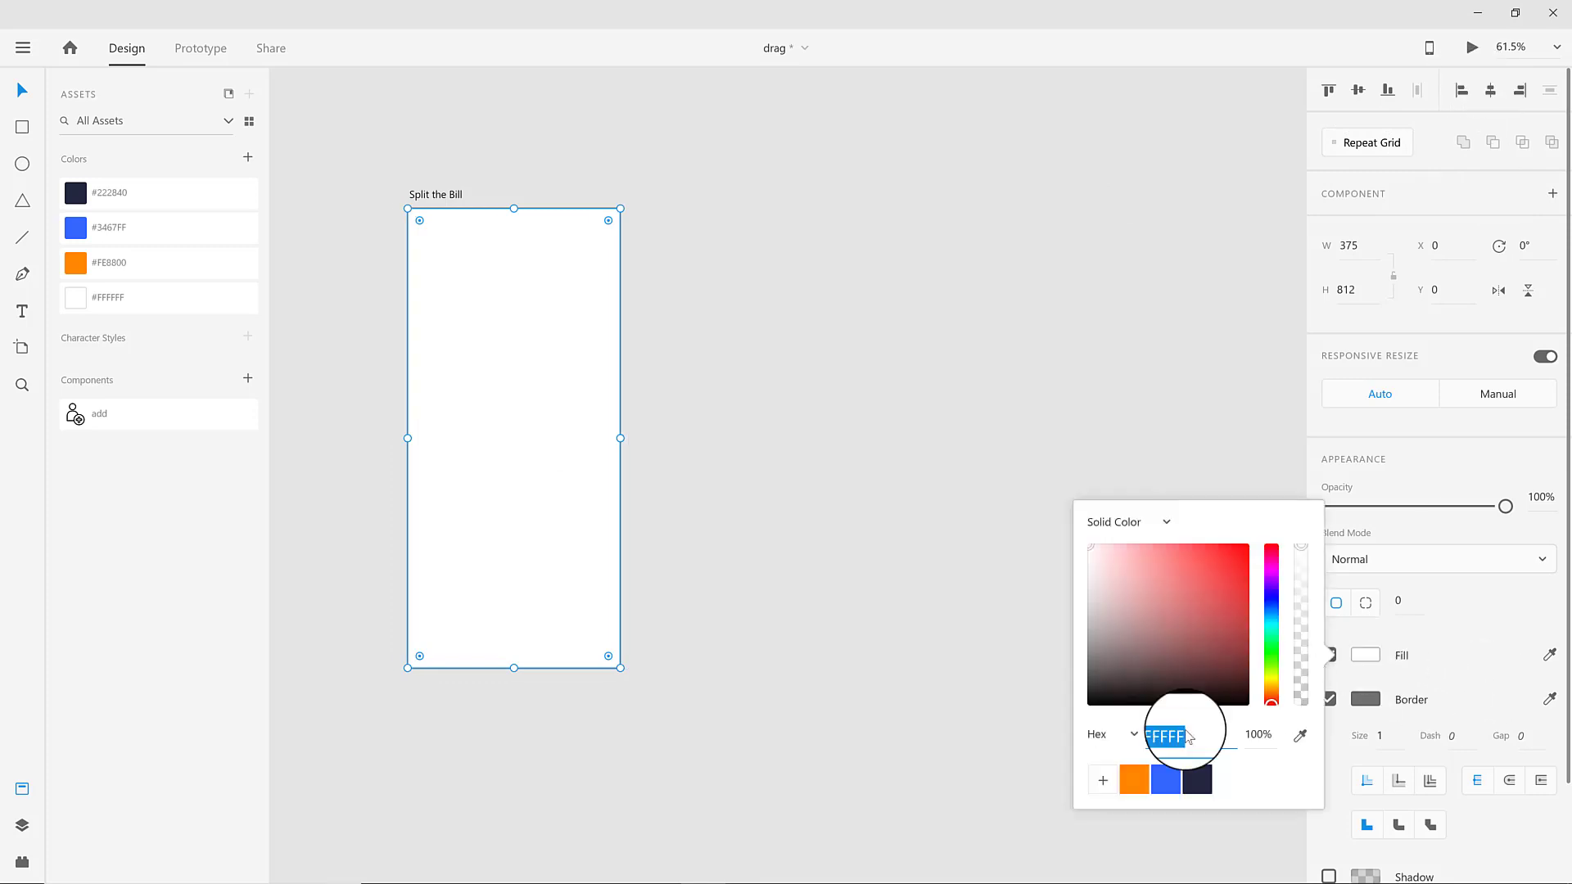
pyautogui.click(1197, 782)
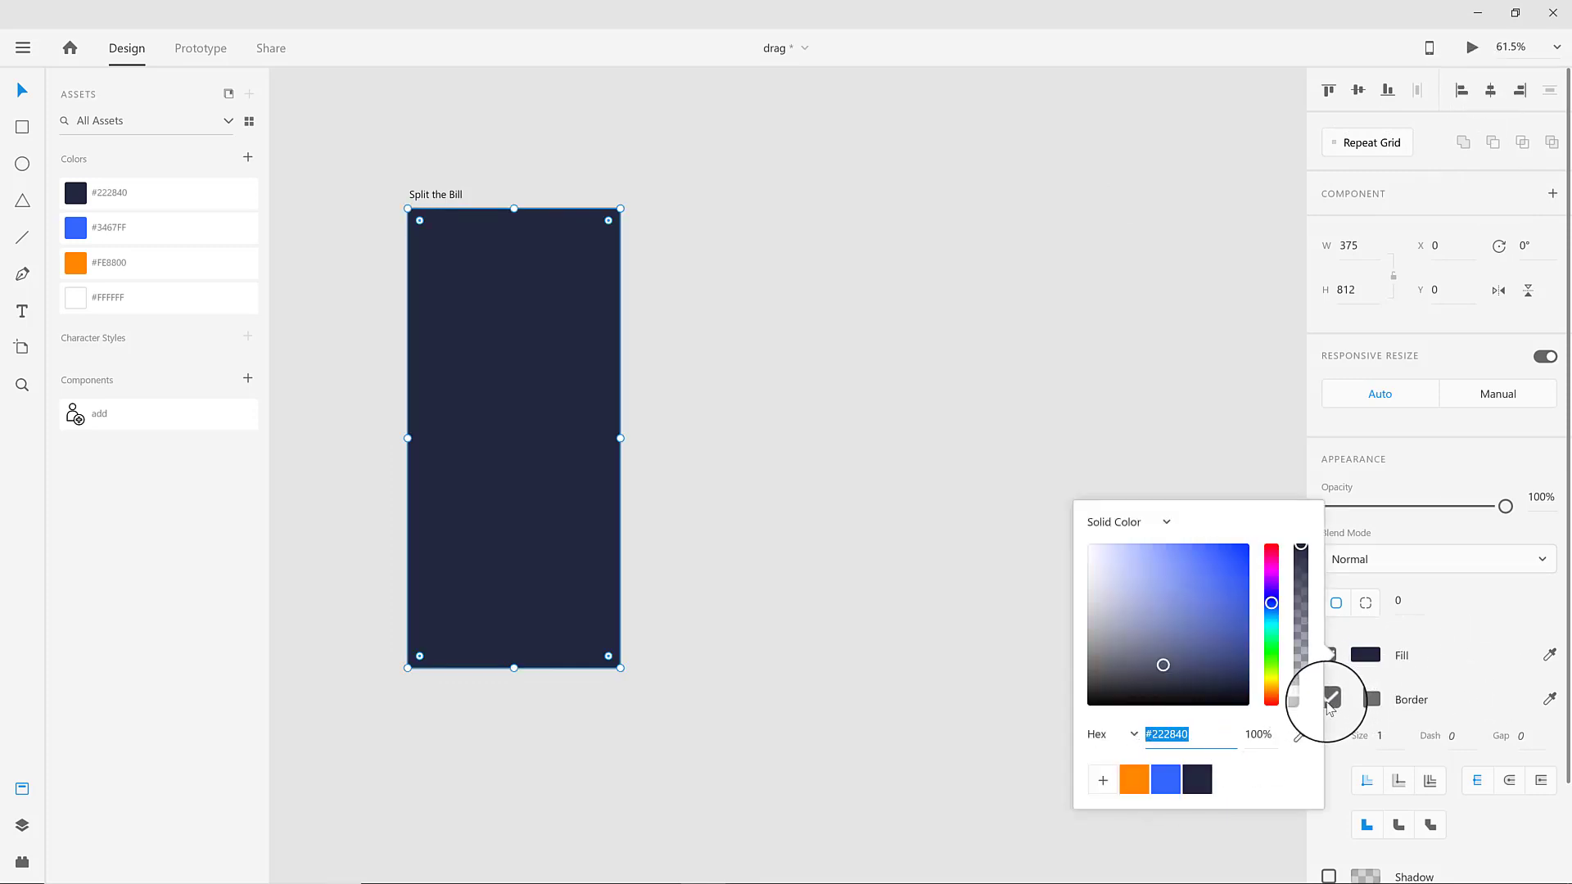
pyautogui.click(1455, 614)
pyautogui.click(1328, 698)
# Draw a second rectangle about 302 × 326 across the middle of the artboard.
pyautogui.moveTo(541, 510); pyautogui.dragTo(594, 508)
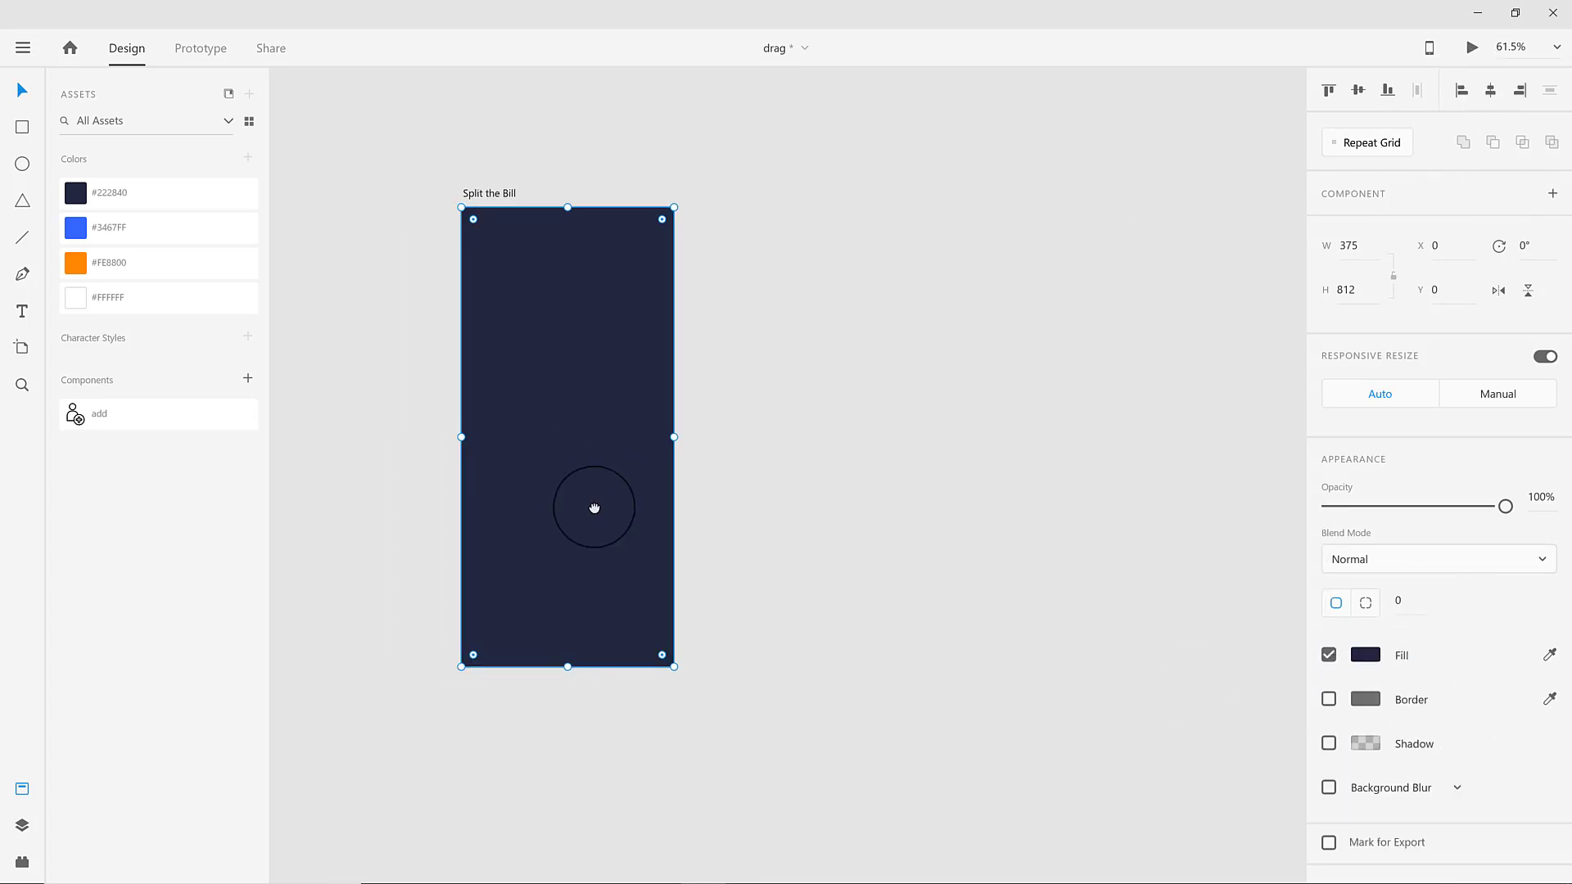
pyautogui.scroll(2, 595, 502)
pyautogui.scroll(-1, 607, 496)
pyautogui.moveTo(601, 430); pyautogui.dragTo(588, 468)
pyautogui.click(22, 127)
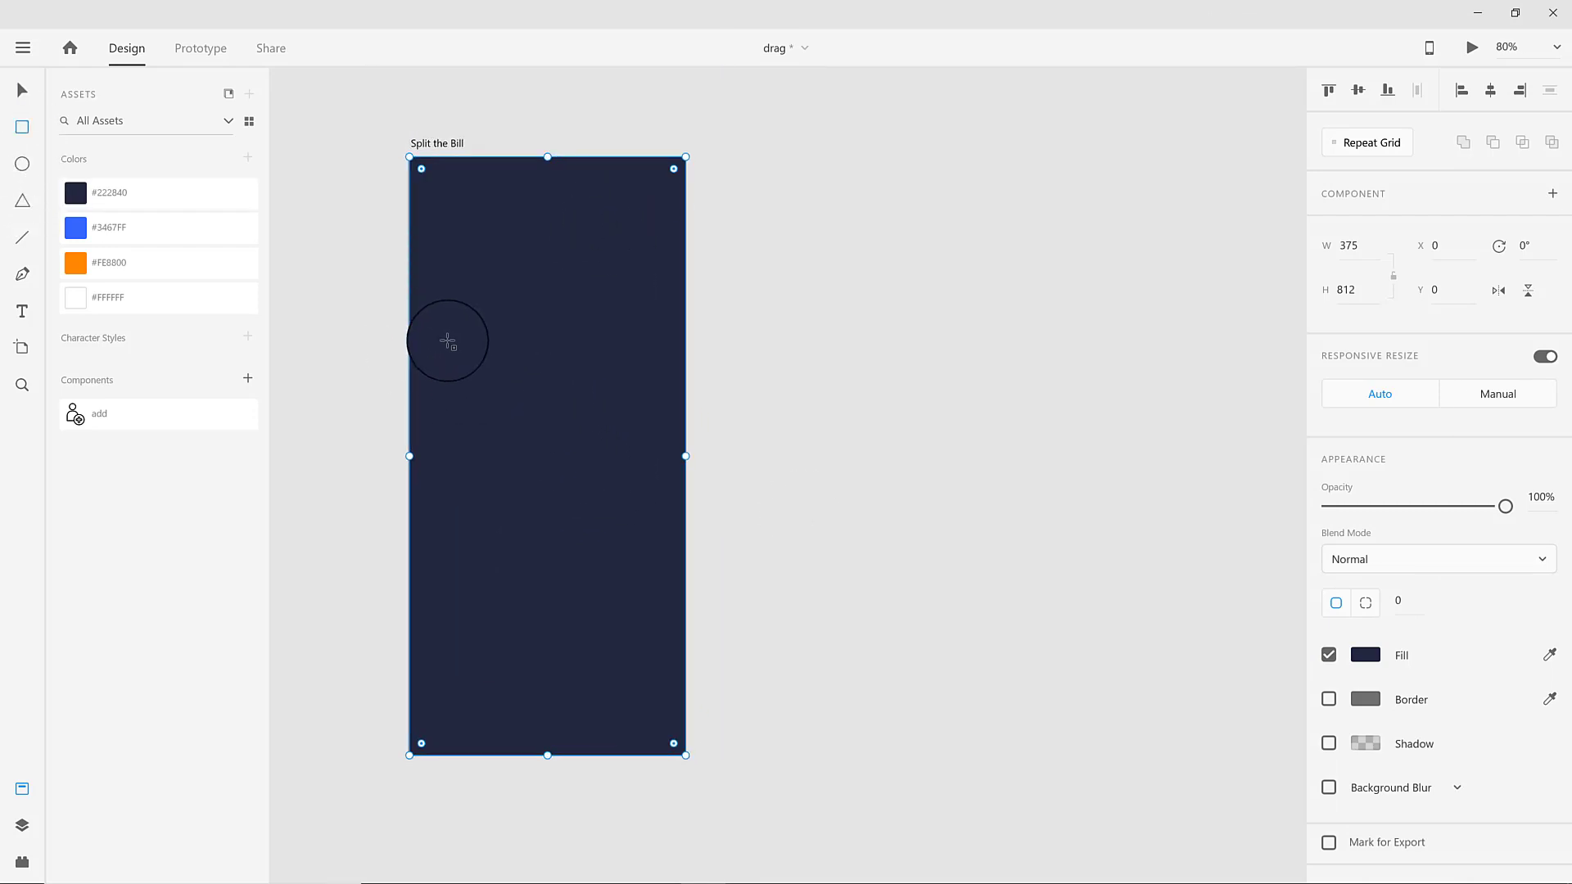
pyautogui.moveTo(447, 341); pyautogui.dragTo(667, 578)
pyautogui.click(22, 89)
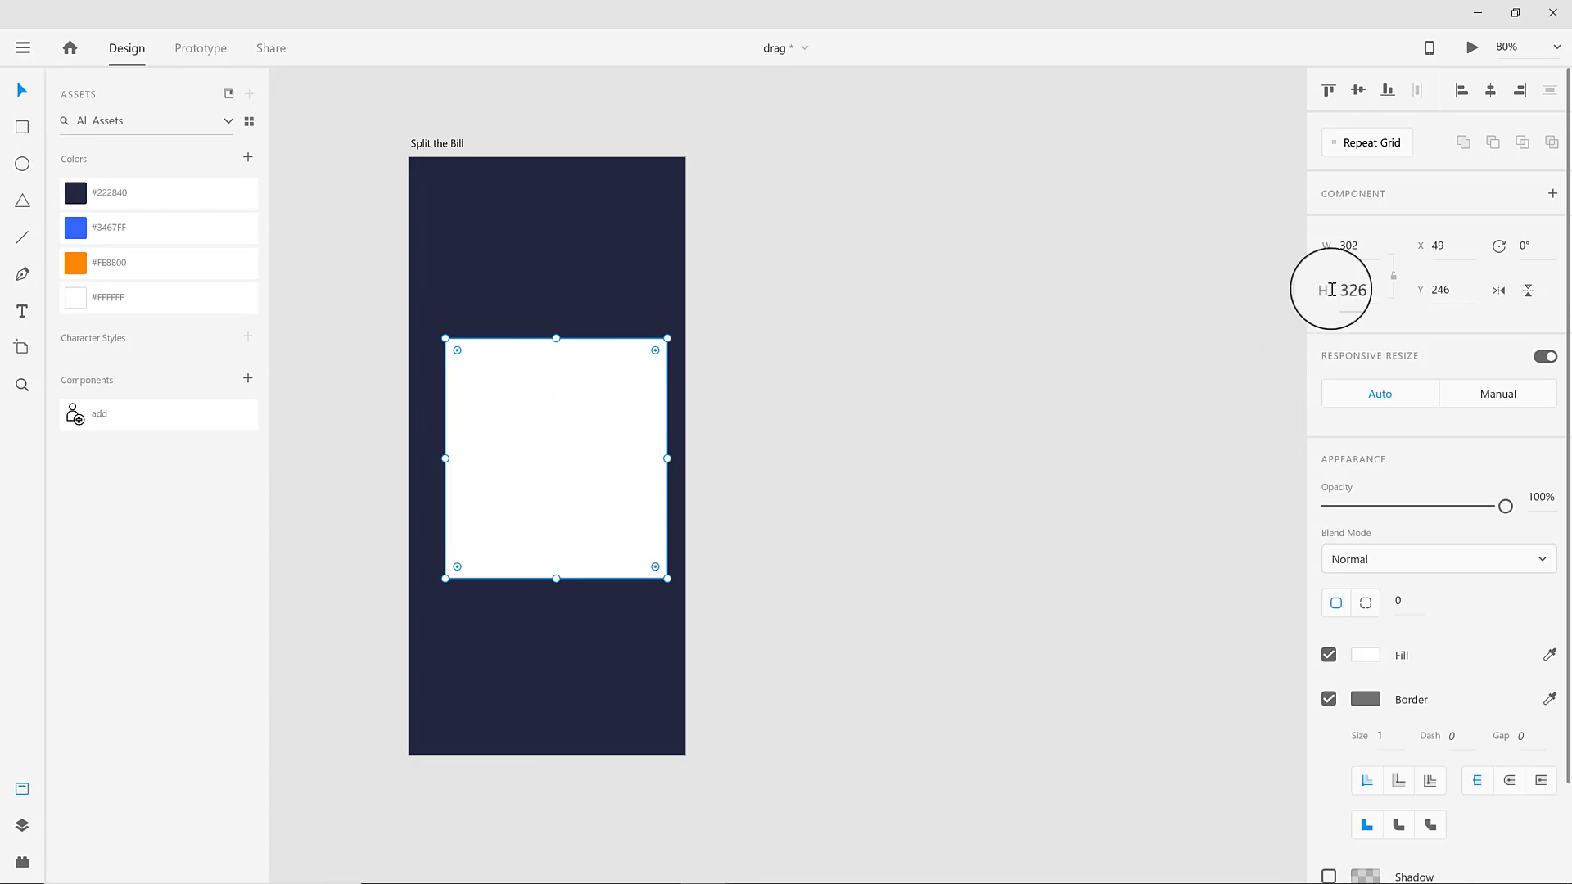
# Make the white rectangle 375 wide, flush with the artboard's left edge, and turn off its border.
pyautogui.click(1351, 246)
pyautogui.write('375')
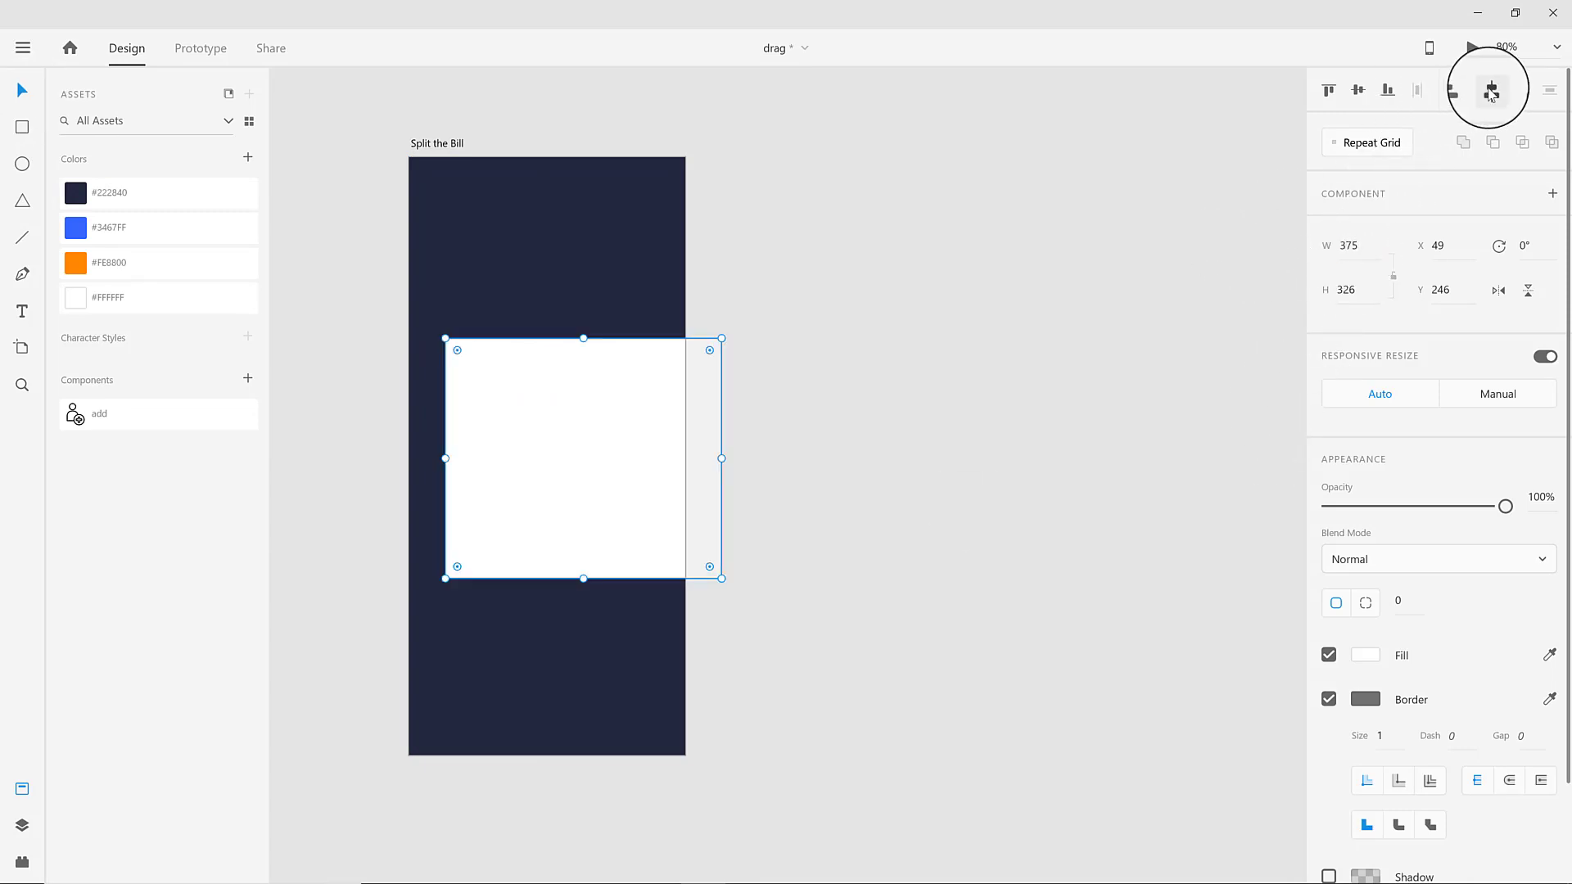
pyautogui.click(1461, 90)
pyautogui.click(1328, 698)
pyautogui.click(602, 488)
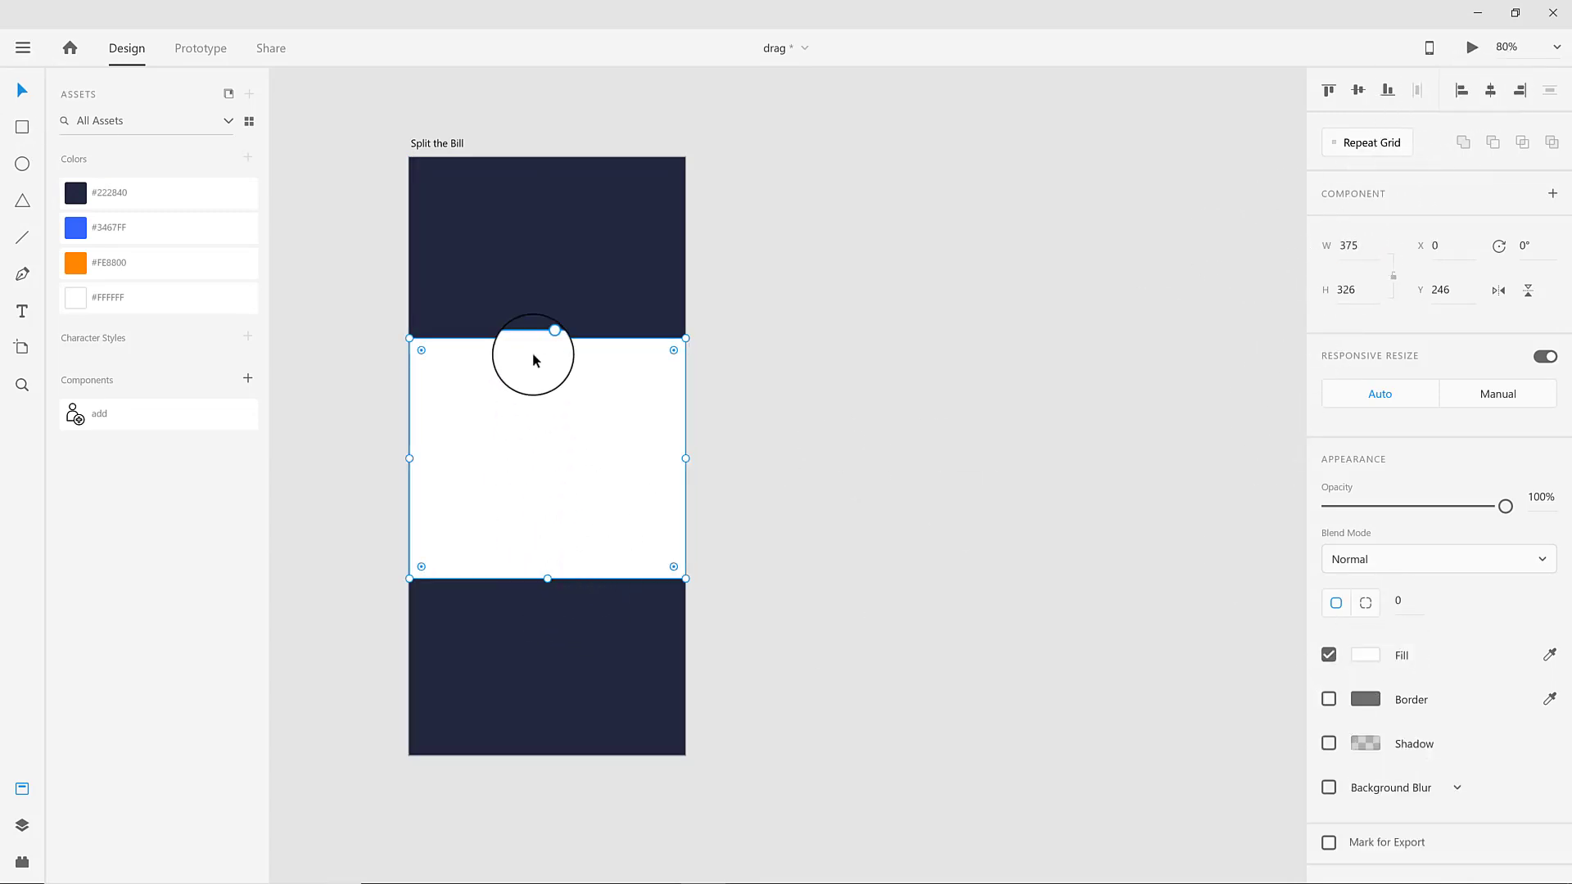
# Stretch the white rectangle up and down to a height of about 496 and fill it with #3467FF.
pyautogui.moveTo(547, 338); pyautogui.dragTo(533, 279)
pyautogui.moveTo(548, 579); pyautogui.dragTo(549, 645)
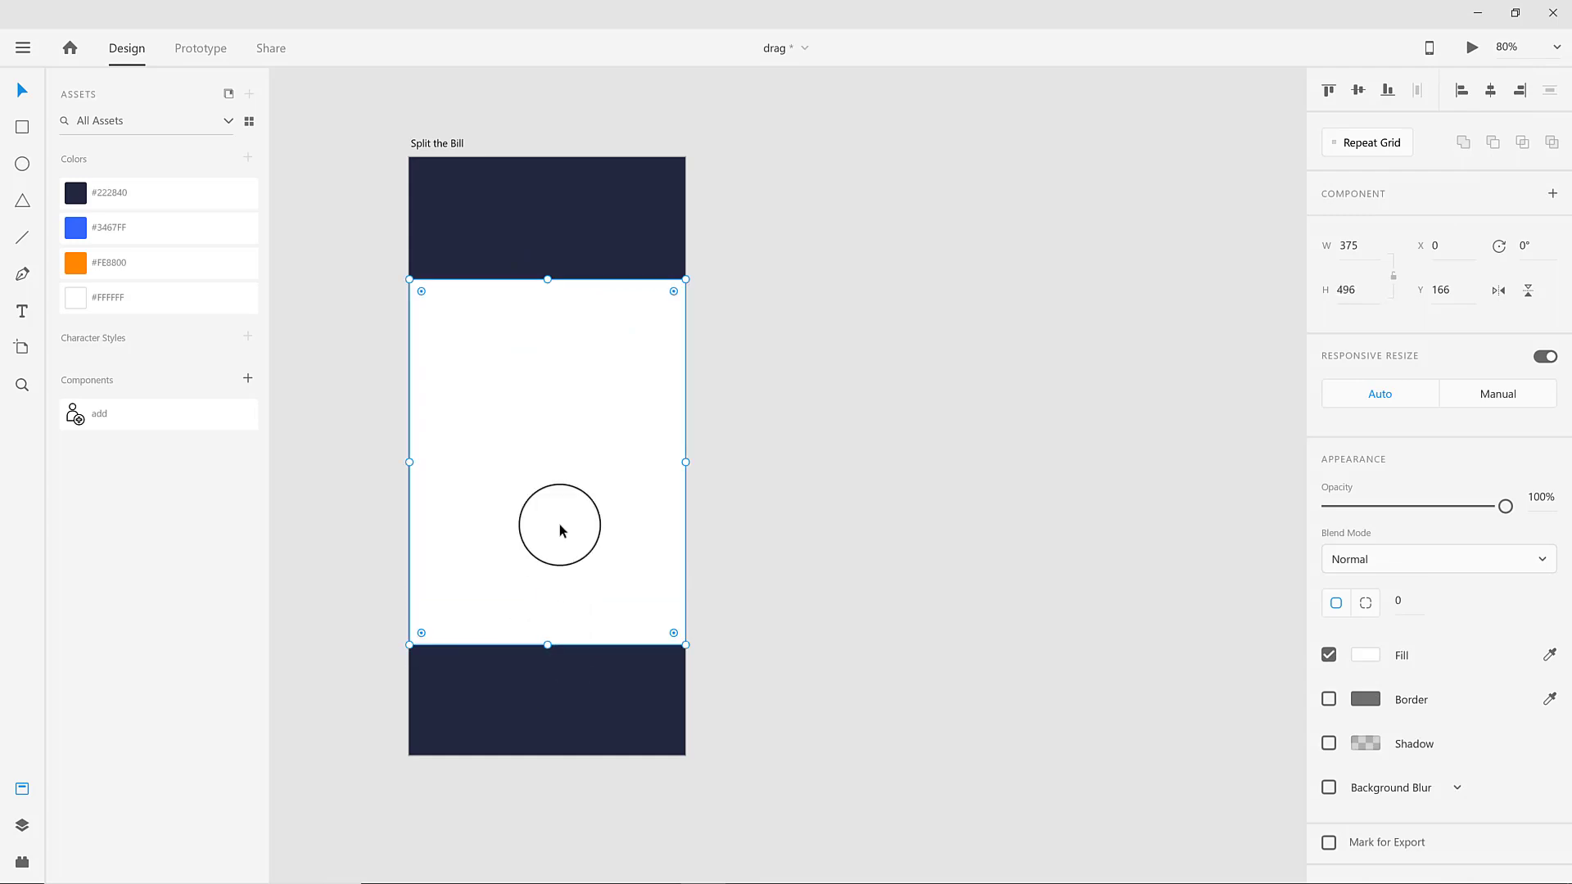
pyautogui.click(1365, 655)
pyautogui.click(1167, 774)
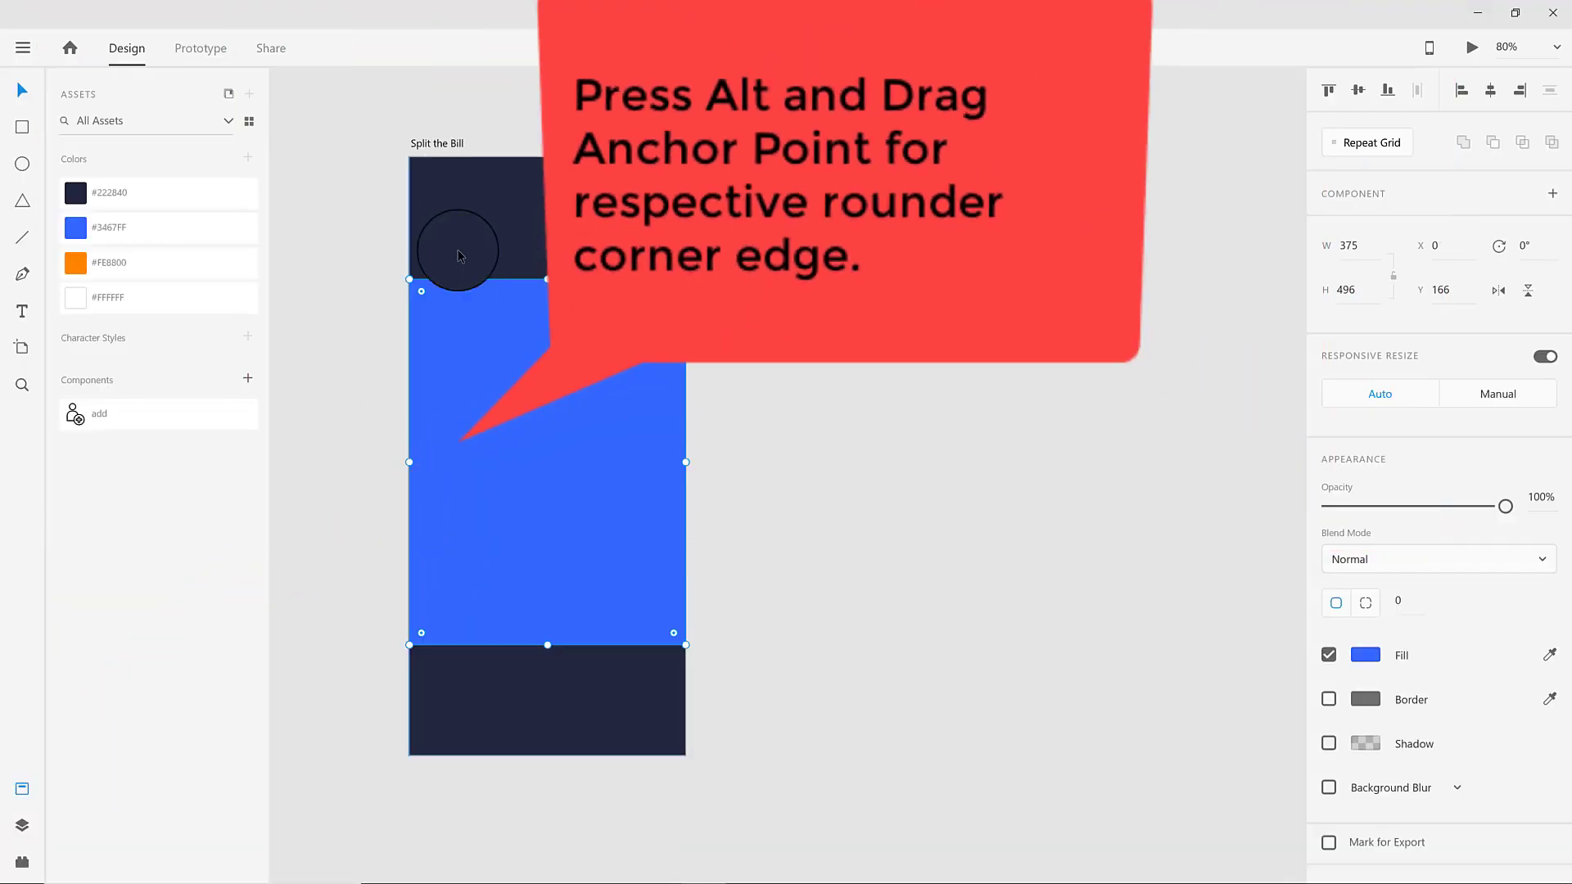
# Round the blue rectangle's upper-right corner by about 101 and add a top-edge anchor point to sweep its upper-left corner upward in a curve.
pyautogui.moveTo(674, 294); pyautogui.dragTo(650, 345)
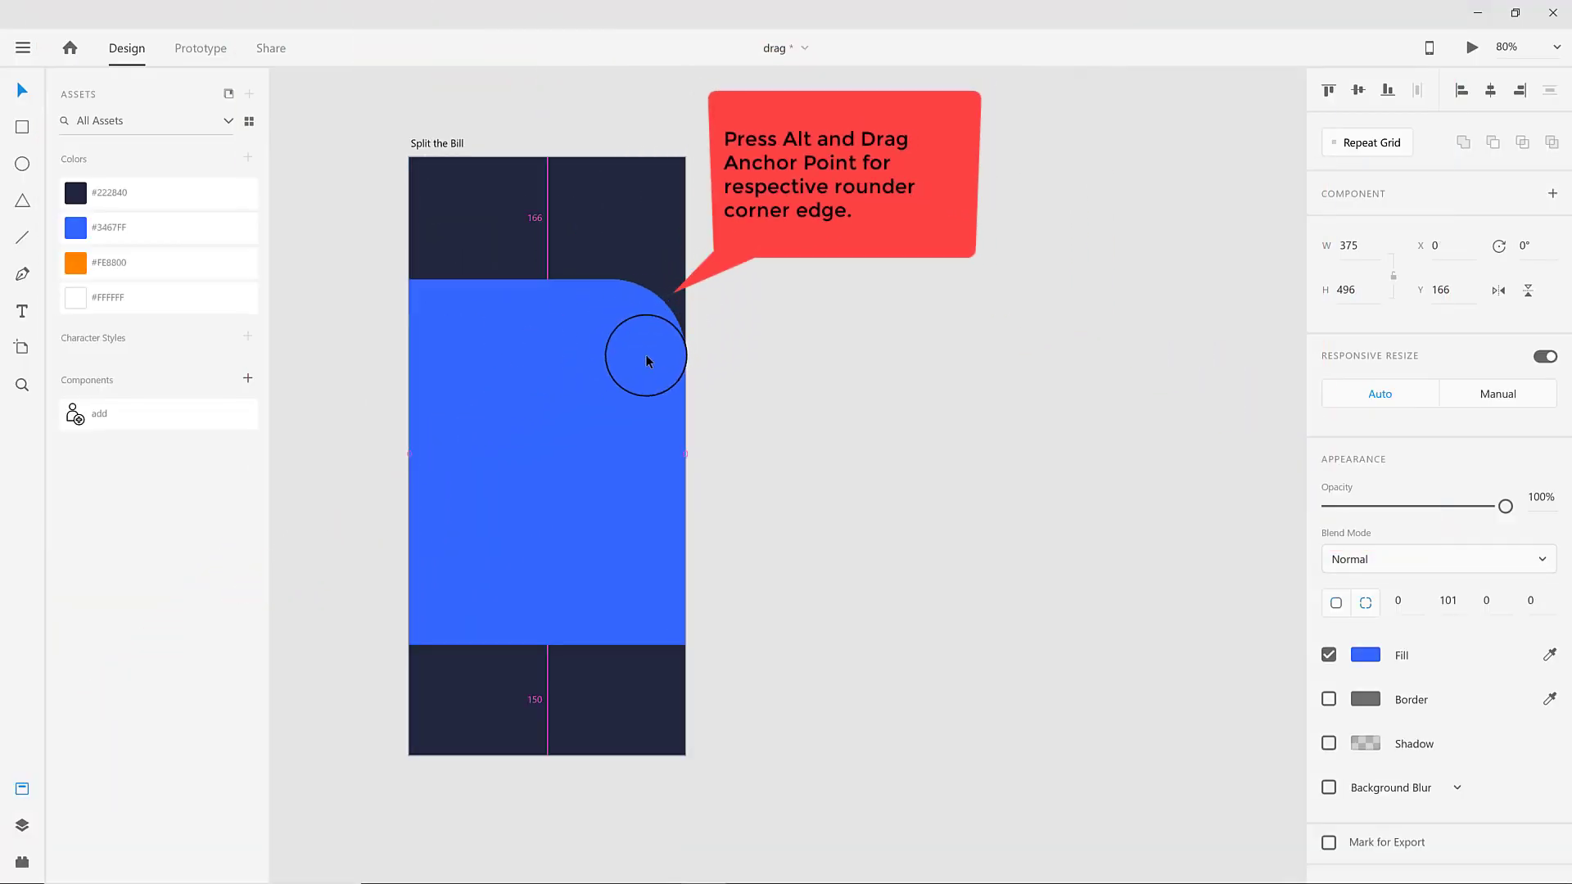
pyautogui.doubleClick(463, 285)
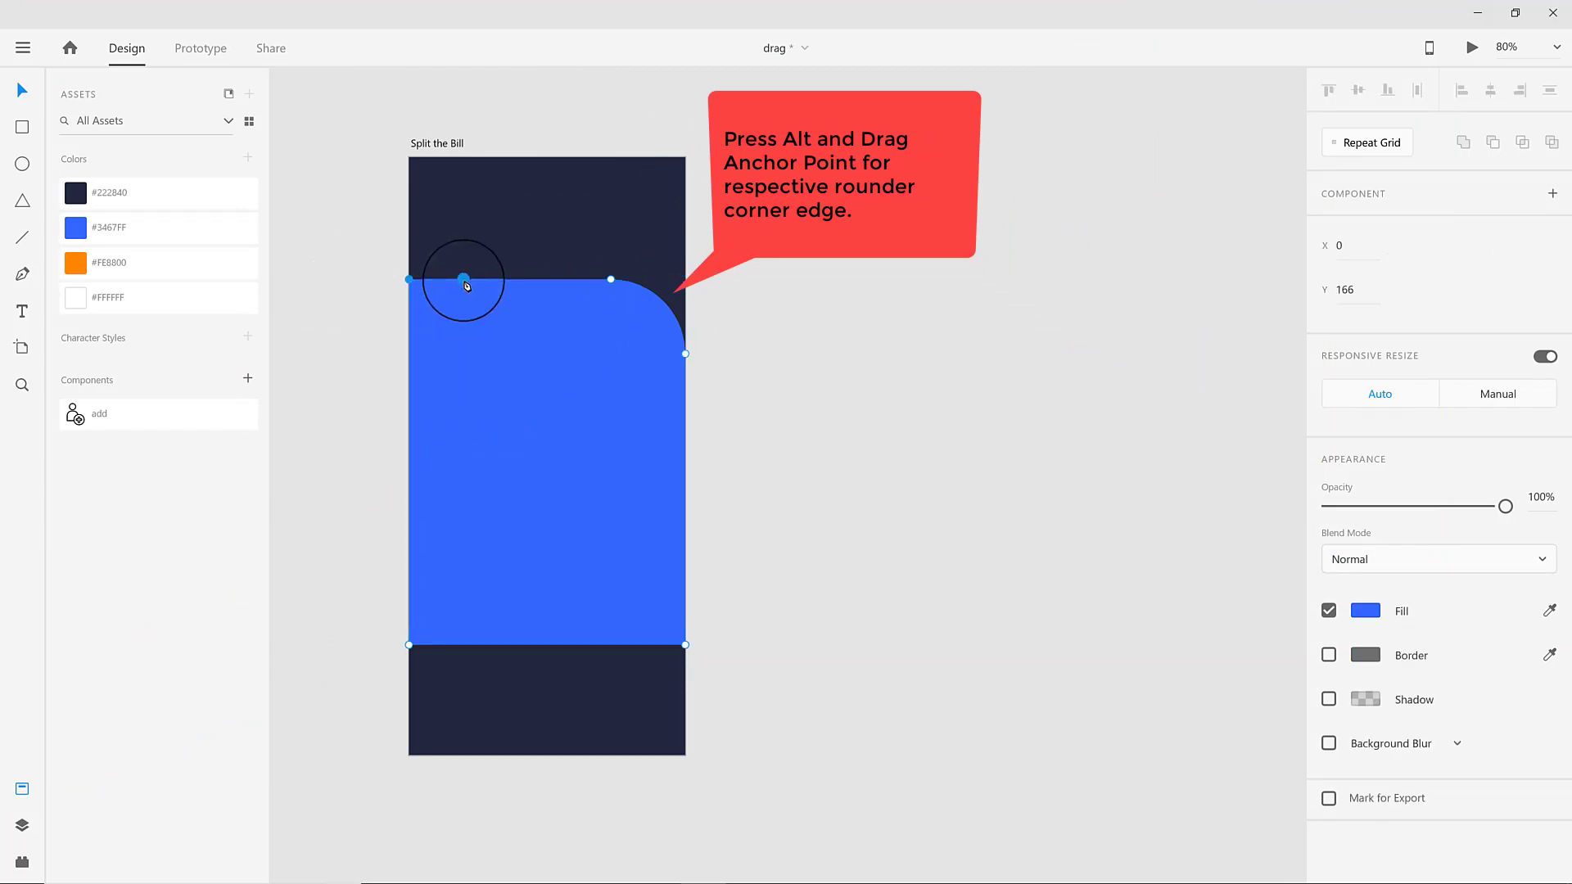
pyautogui.click(465, 280)
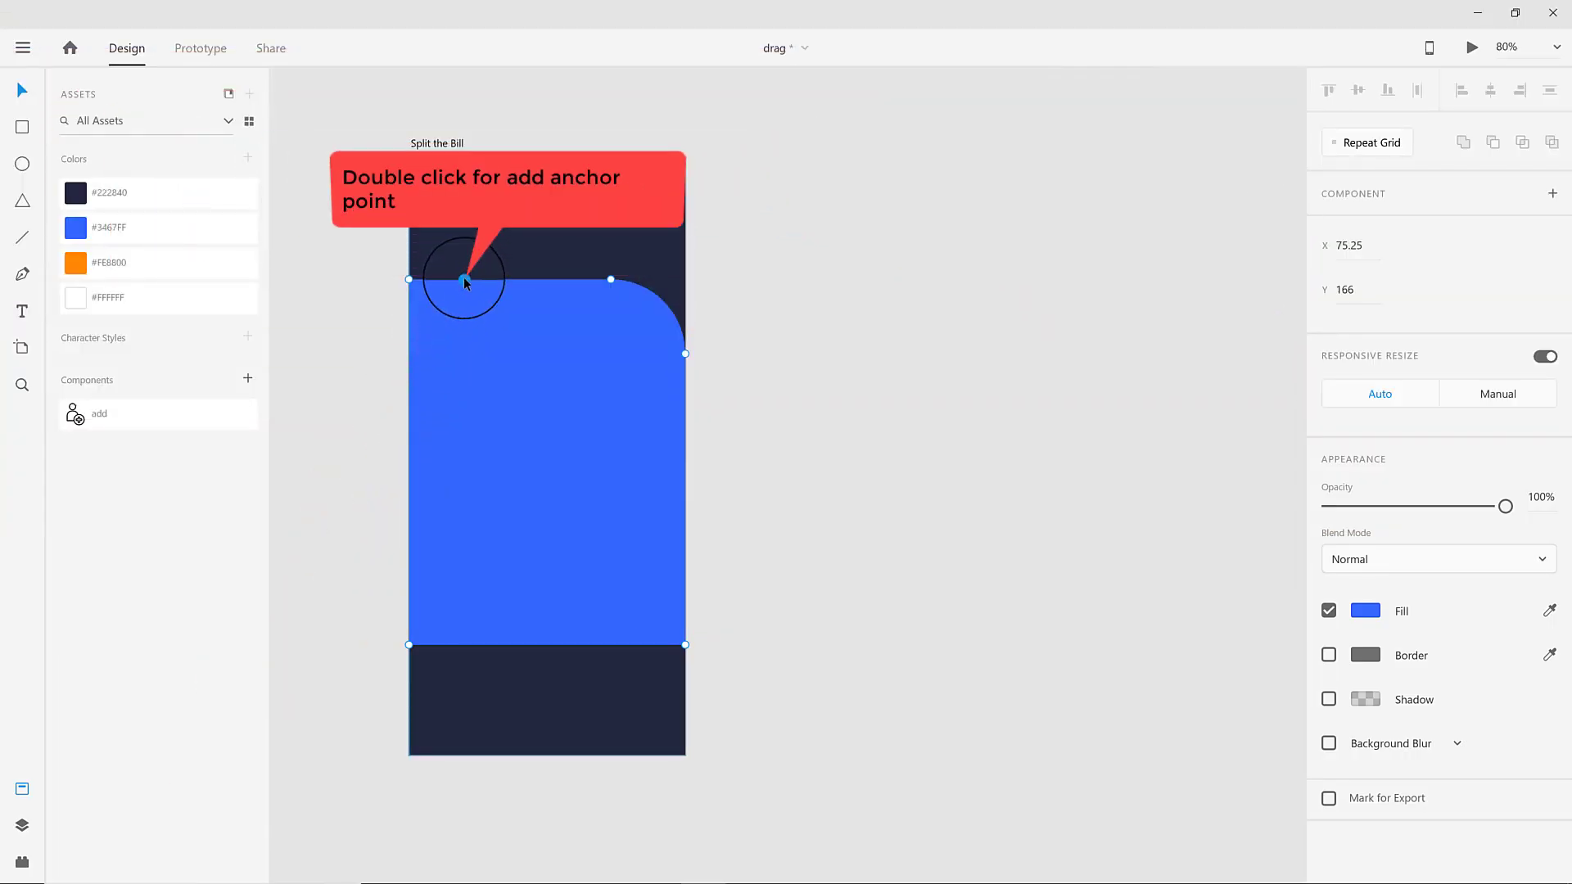
pyautogui.moveTo(464, 280); pyautogui.dragTo(414, 223)
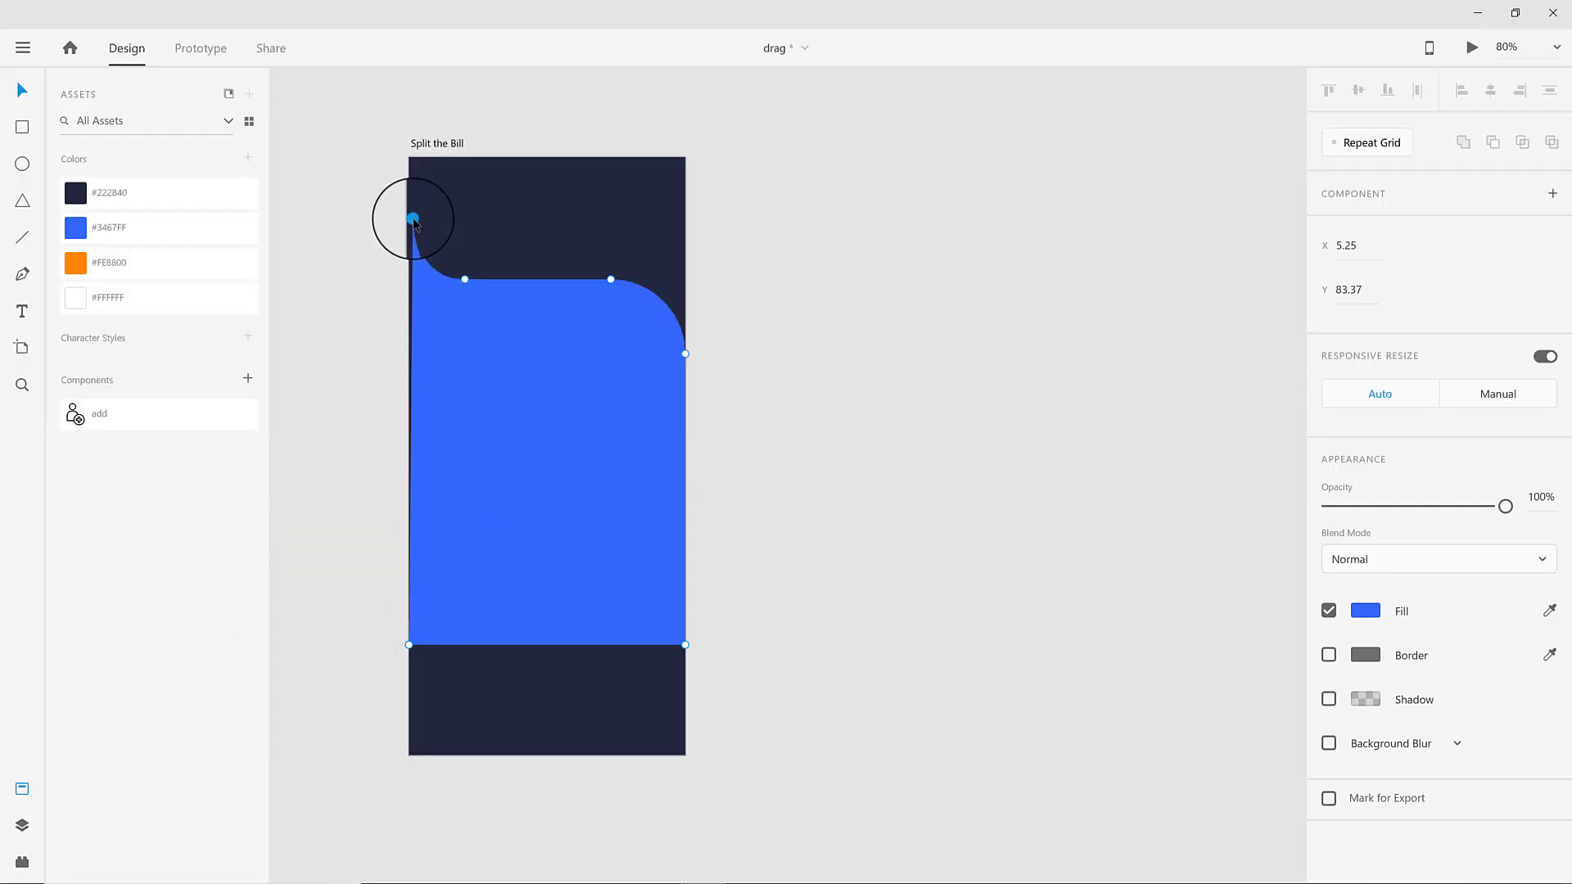
pyautogui.click(715, 509)
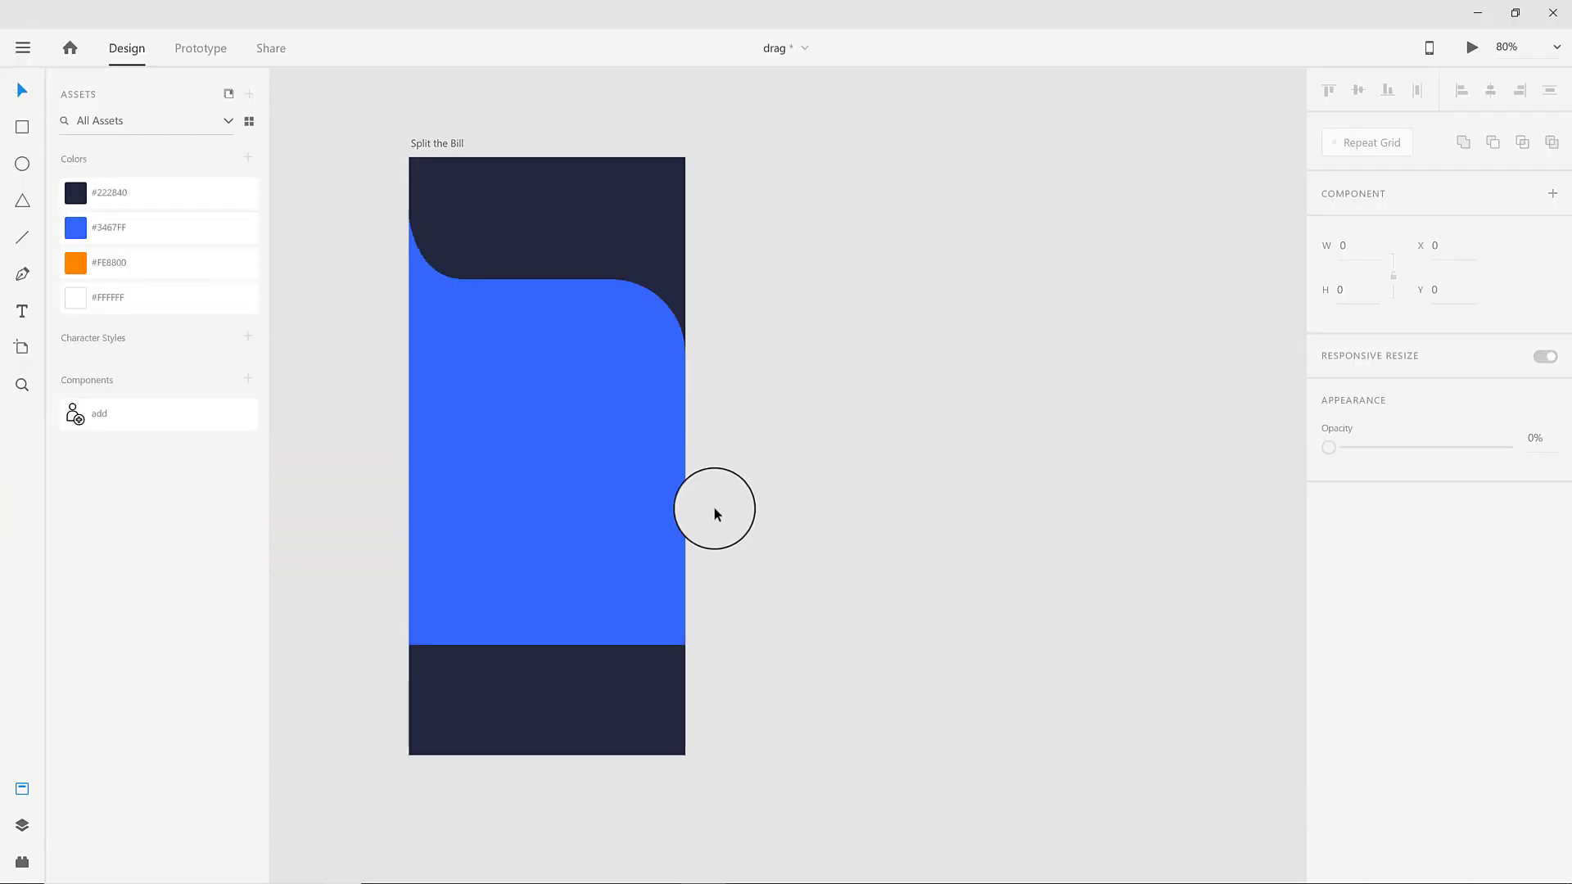
# Edit the blue shape's path to smooth the curve at its upper-right corner.
pyautogui.moveTo(626, 513); pyautogui.dragTo(619, 483)
pyautogui.click(436, 606)
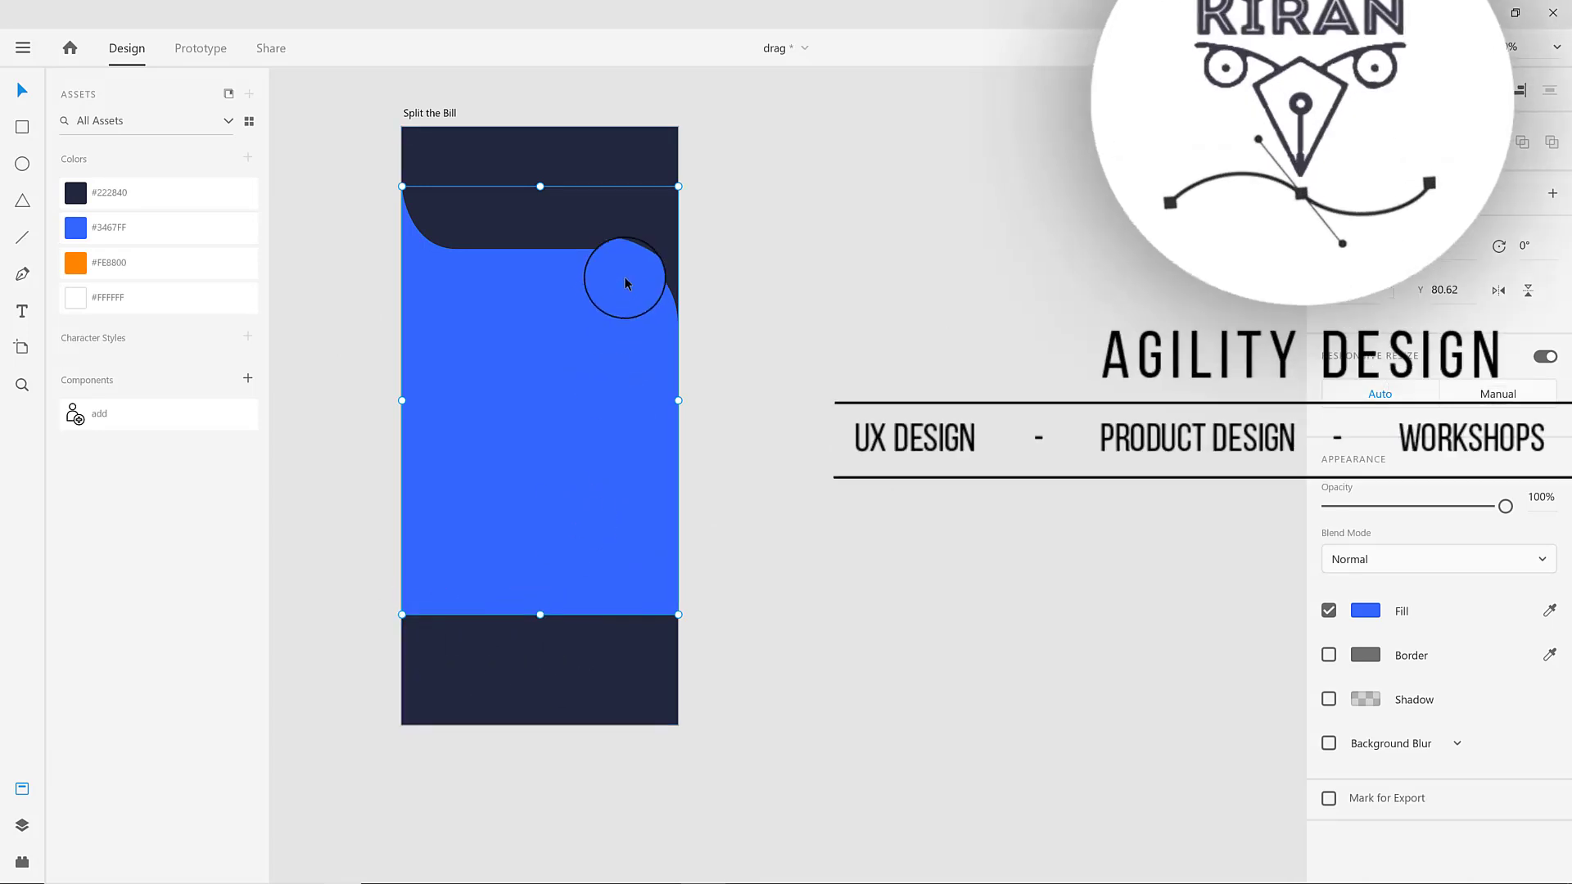
pyautogui.doubleClick(603, 351)
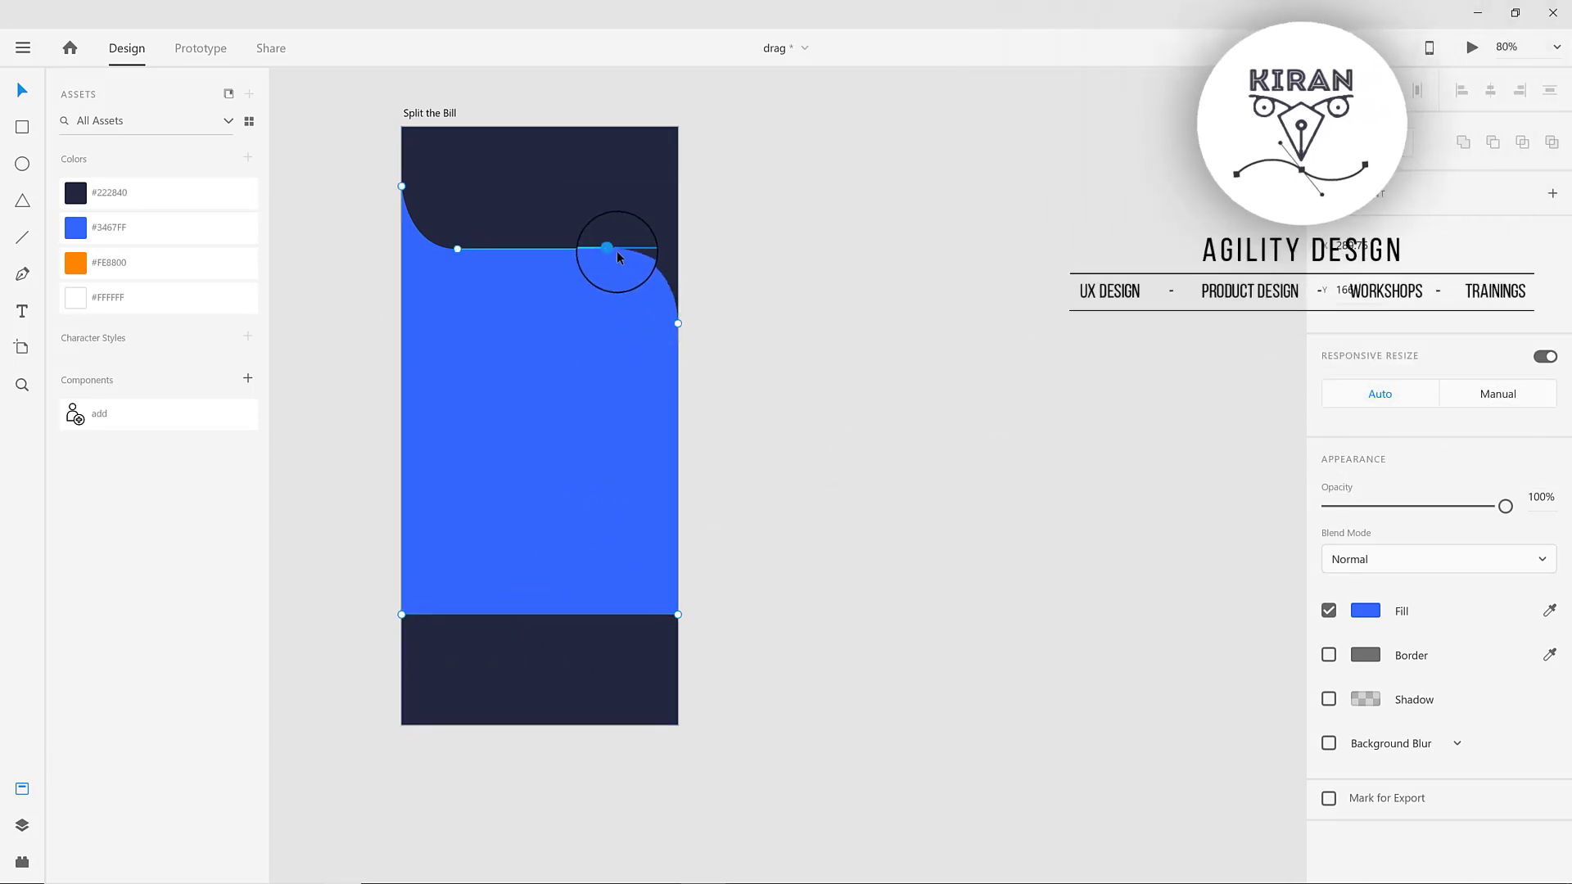
pyautogui.click(817, 434)
# Duplicate the blue curved shape lower on the artboard, at Y about 390, and fill the copy with #222840.
pyautogui.click(615, 406)
pyautogui.moveTo(615, 407); pyautogui.dragTo(576, 630)
pyautogui.click(1364, 612)
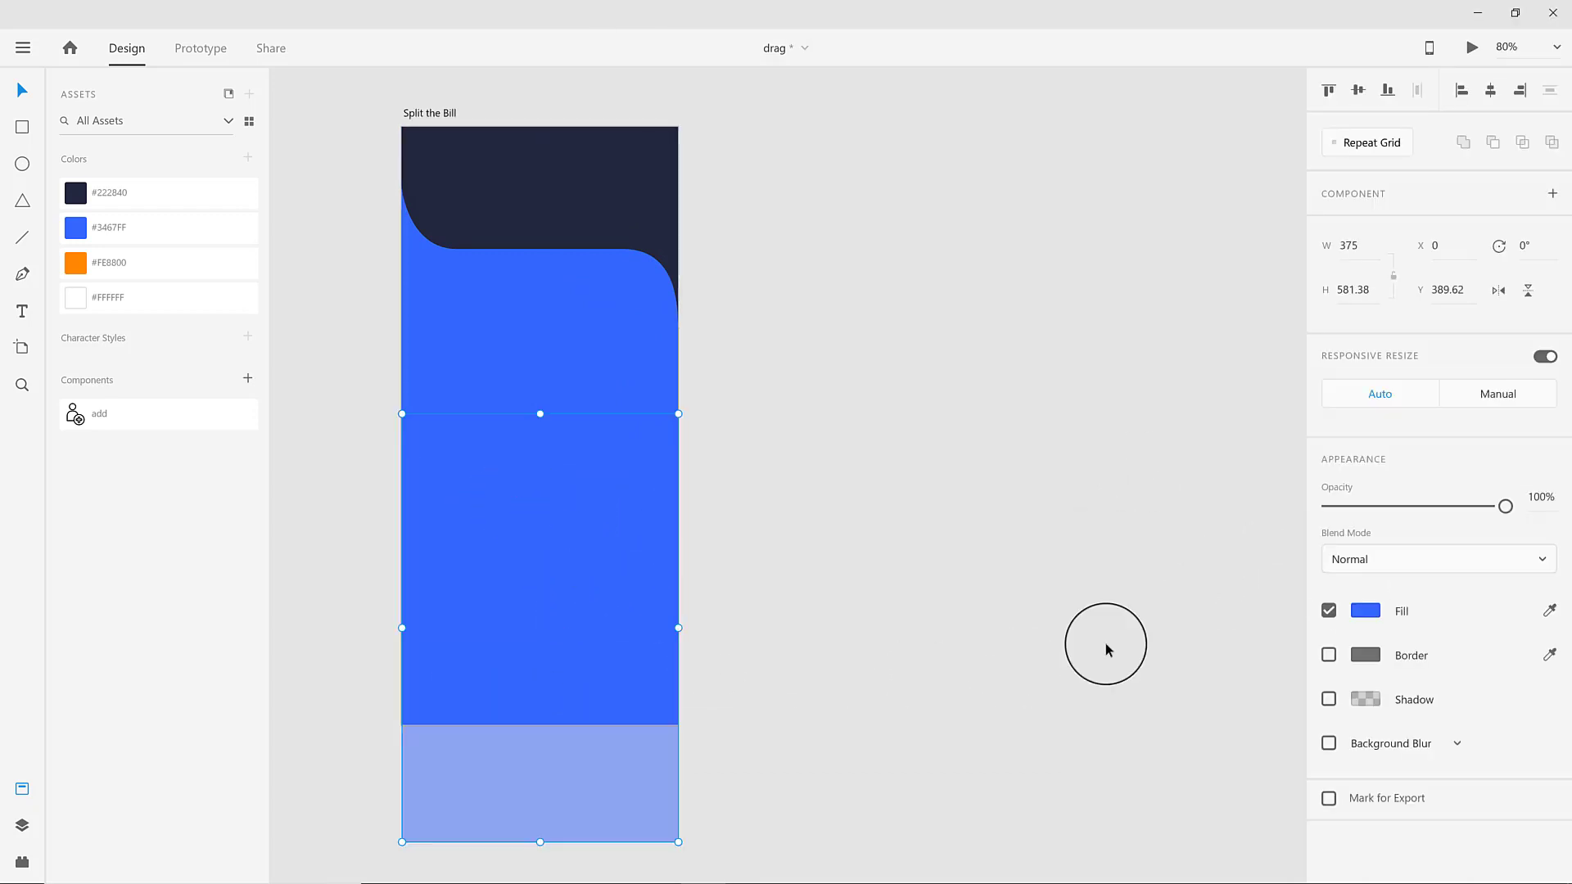
pyautogui.click(1365, 613)
pyautogui.click(1191, 739)
pyautogui.click(806, 676)
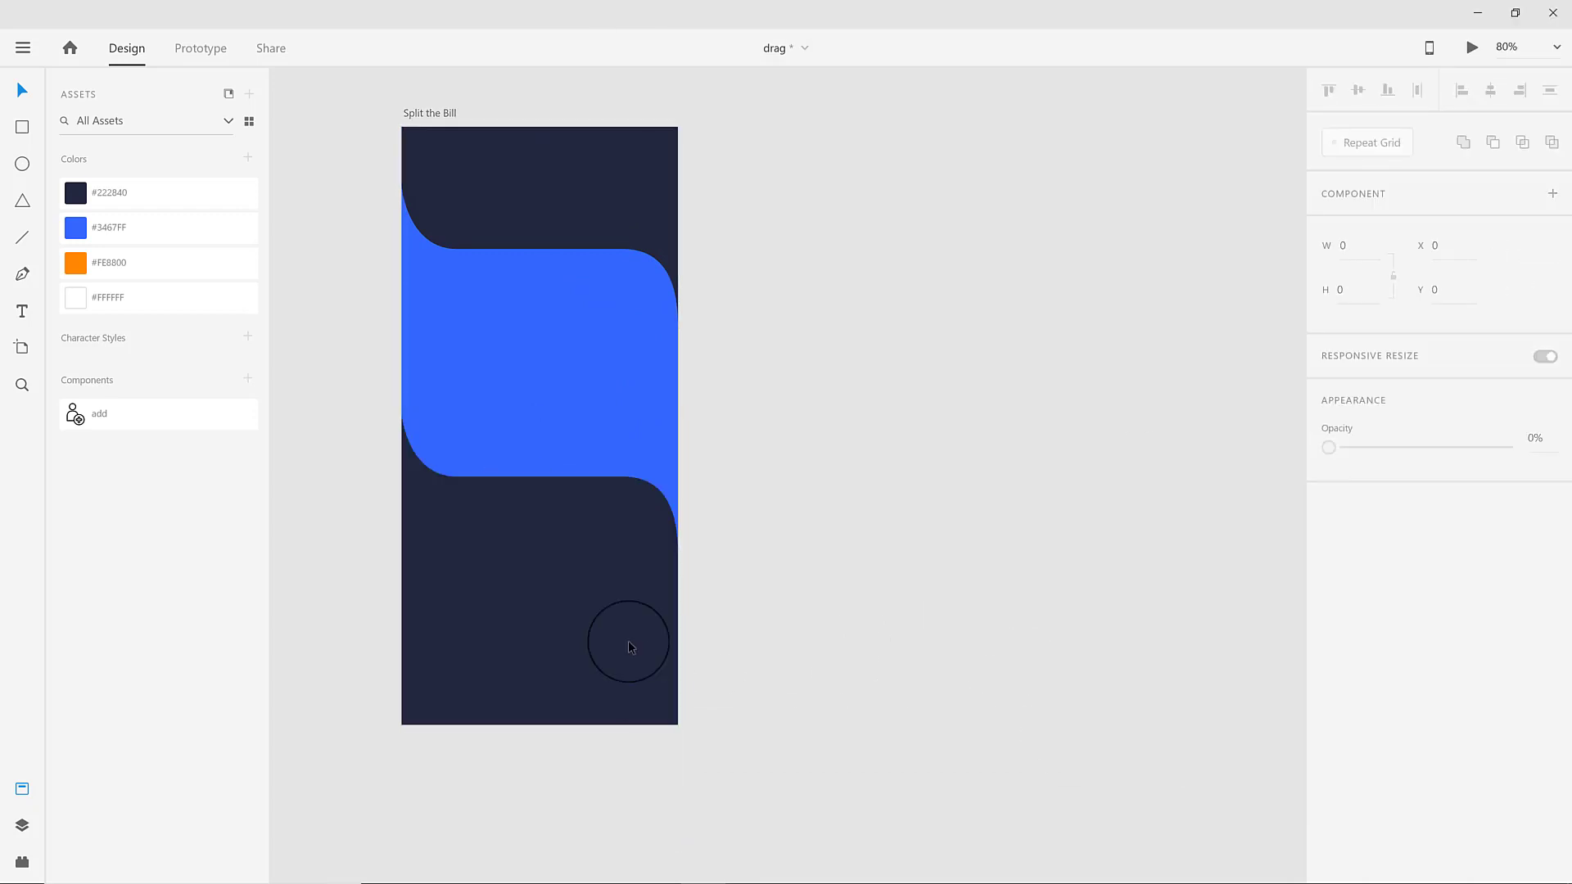
# Move the dark curved copy down the artboard to Y about 500, keeping it aligned with the artboard's sides.
pyautogui.click(604, 659)
pyautogui.moveTo(587, 607); pyautogui.dragTo(589, 674)
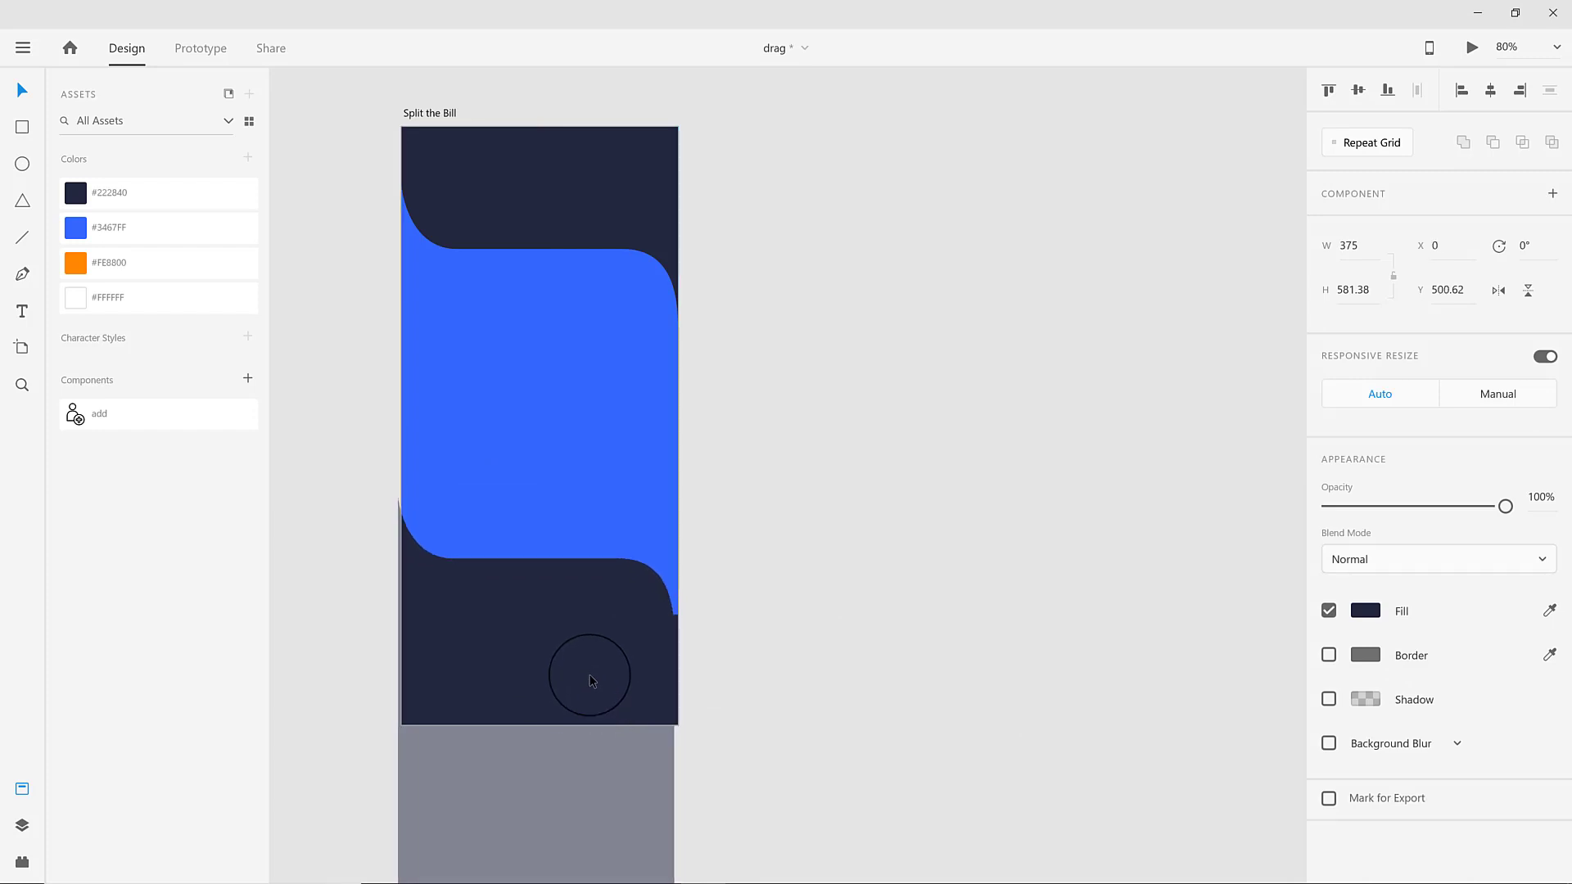
pyautogui.click(891, 677)
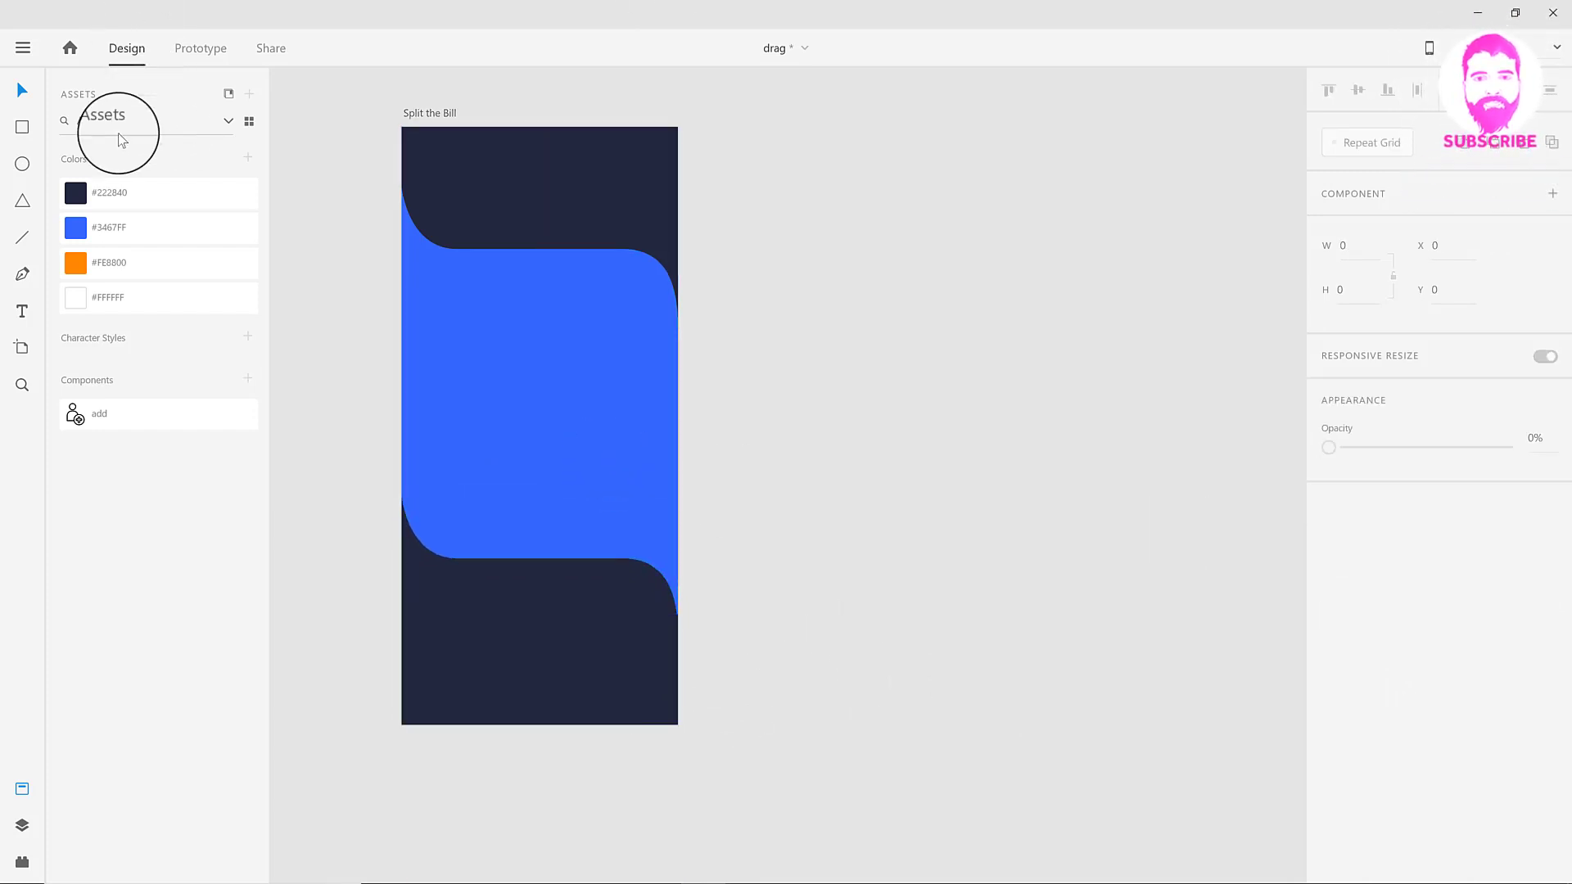
# Add the heading text "SPLIT THE BILL" in the dark area above the blue shape and color it #FFFFFF.
pyautogui.click(22, 311)
pyautogui.click(472, 180)
pyautogui.write('Split the Bill')
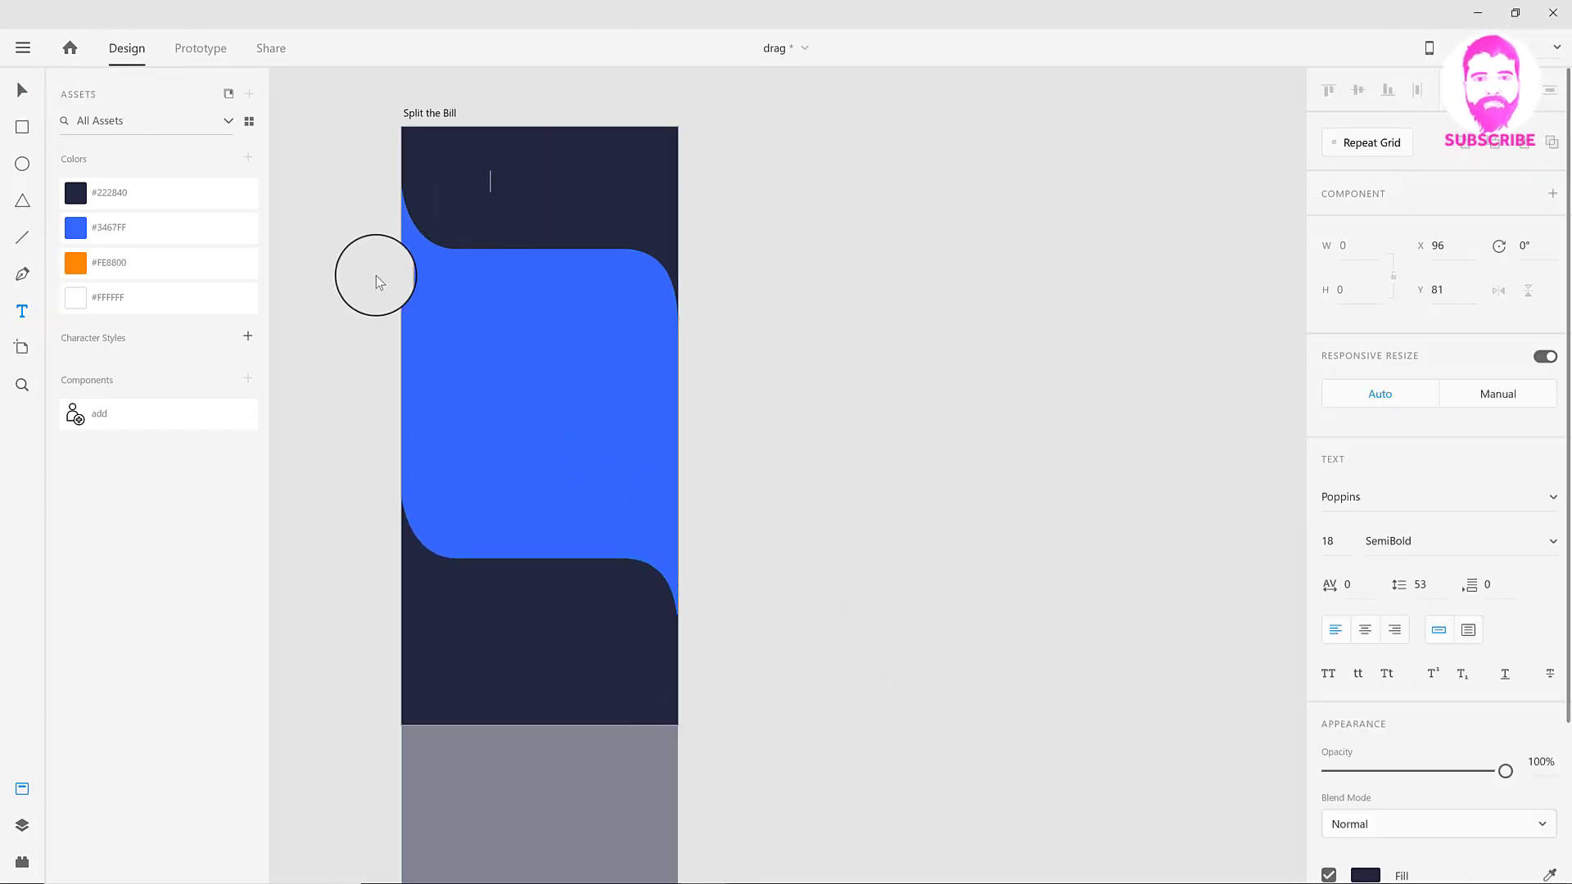
pyautogui.hotkey('ctrl', 'a')
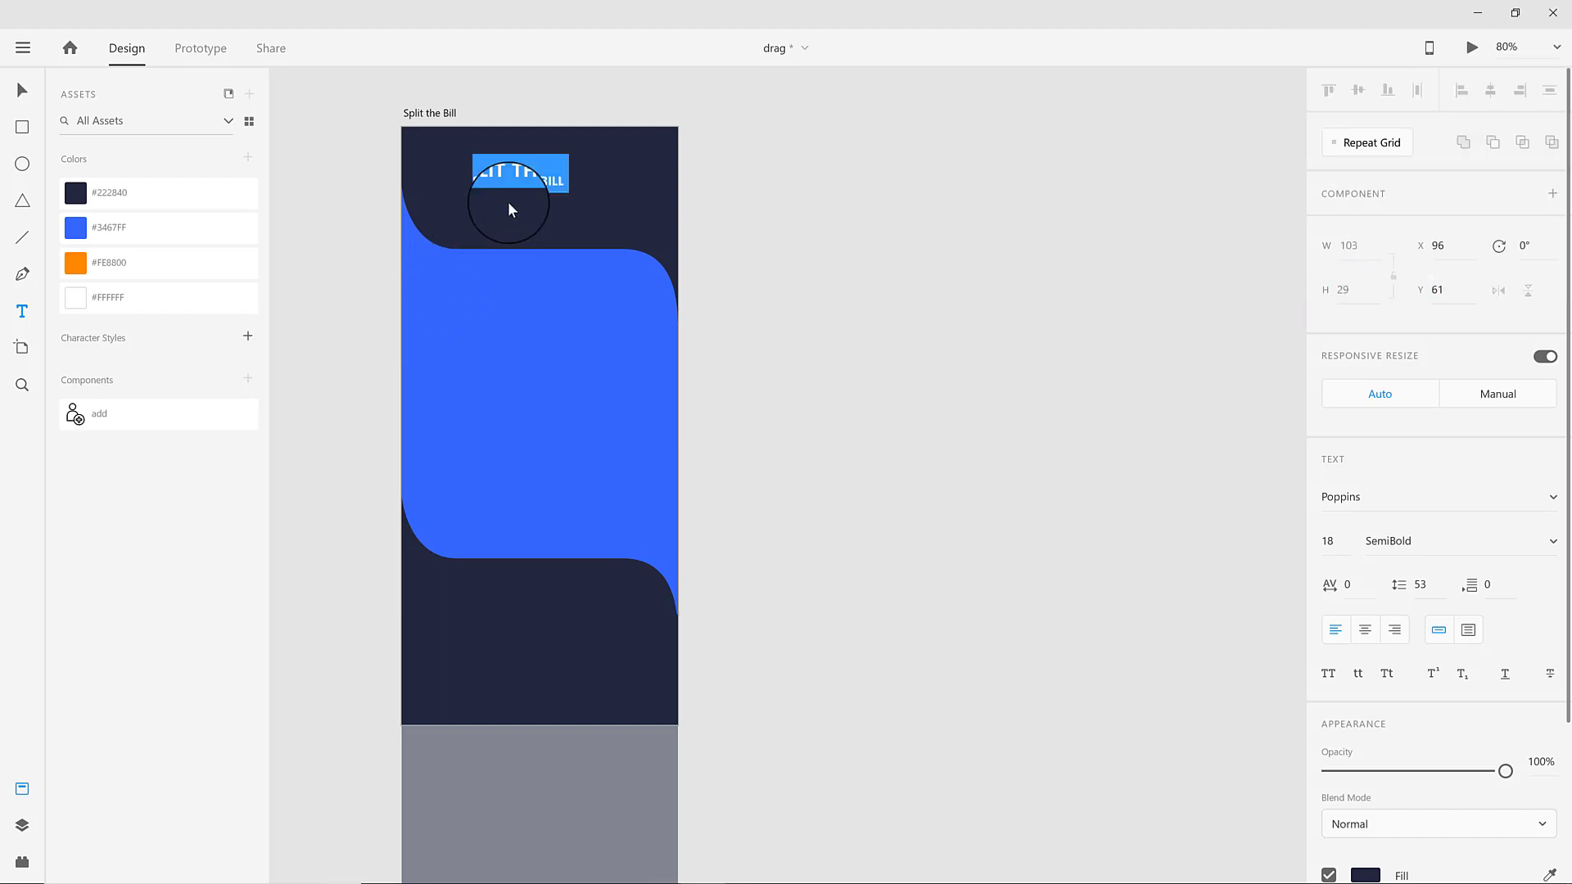
pyautogui.click(1365, 875)
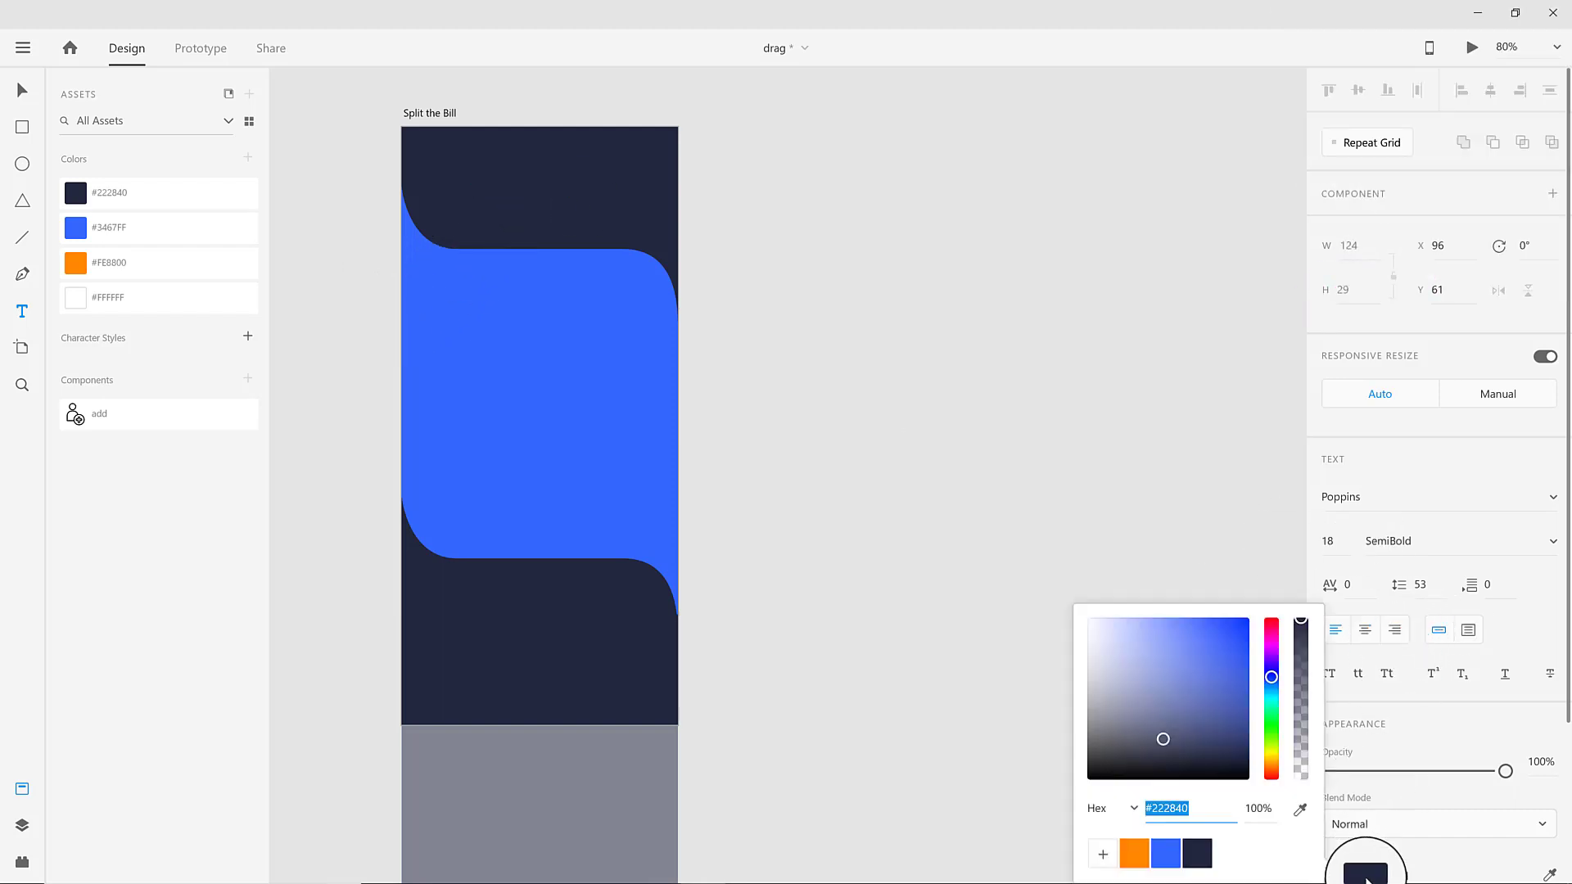
pyautogui.click(159, 297)
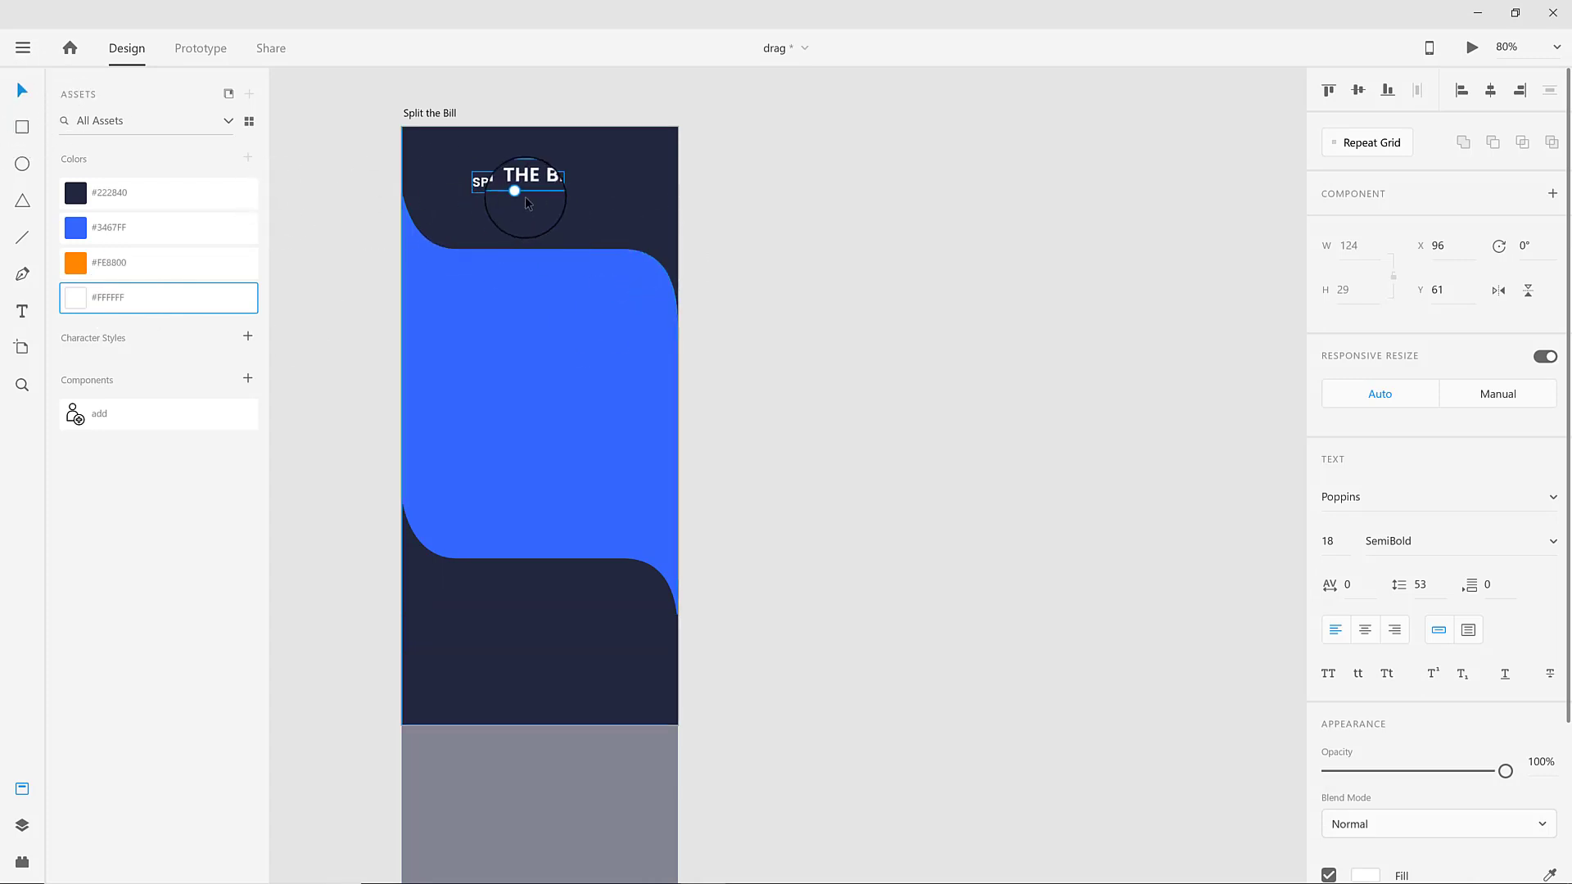
# Enlarge the SPLIT THE BILL heading to font size 40 and center it horizontally on the artboard.
pyautogui.moveTo(525, 199); pyautogui.dragTo(551, 173)
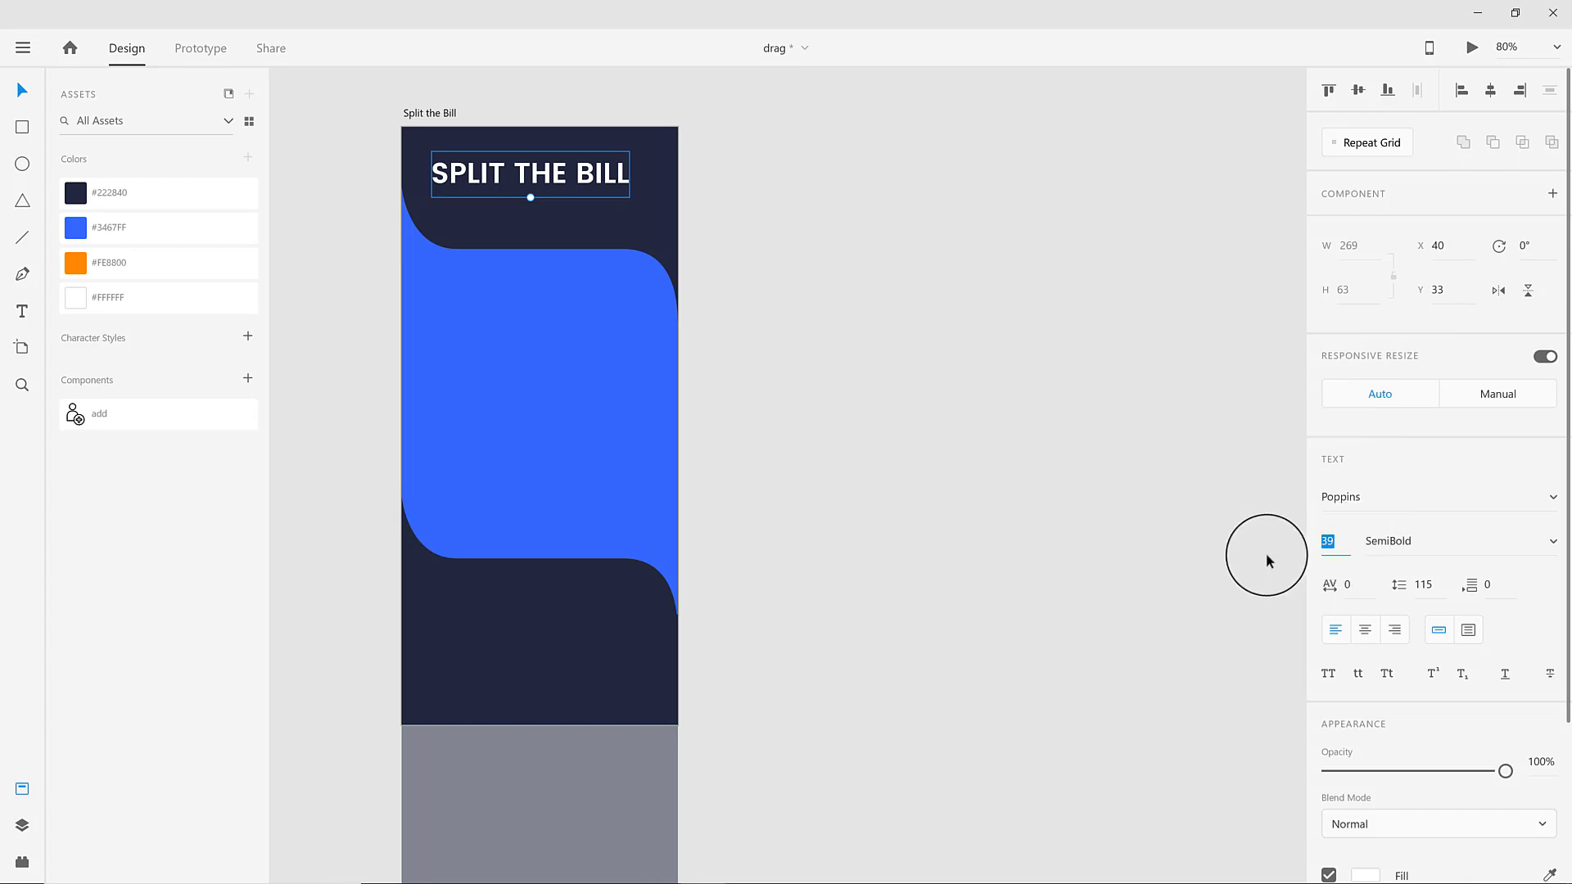
pyautogui.write('50')
pyautogui.press('Return')
pyautogui.click(1332, 543)
pyautogui.write('40')
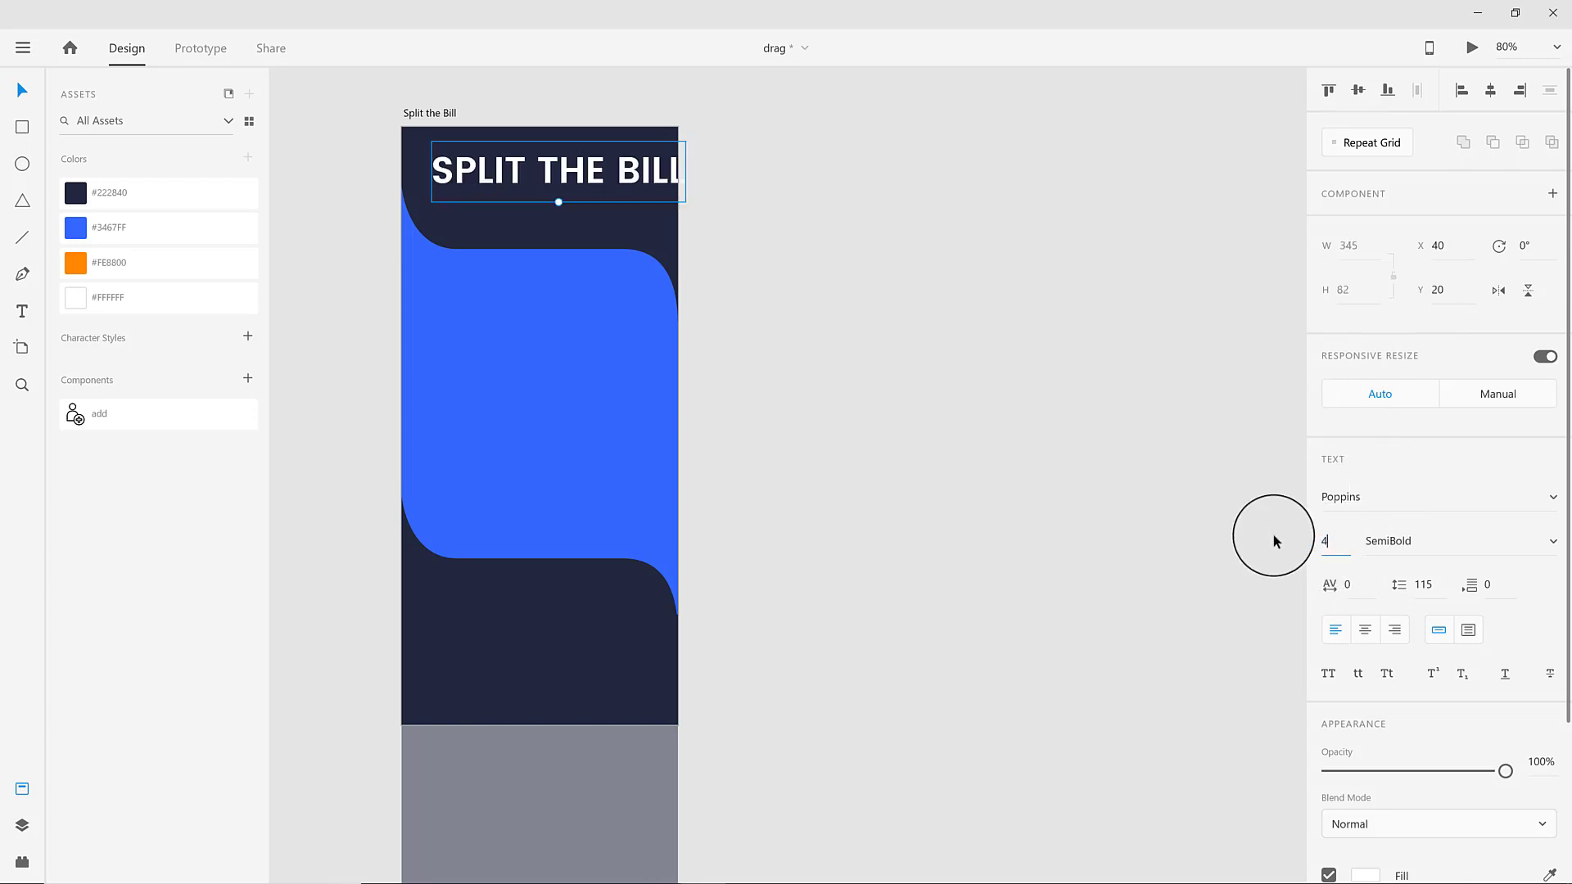
pyautogui.press('Return')
pyautogui.click(1490, 90)
pyautogui.scroll(-1, 606, 327)
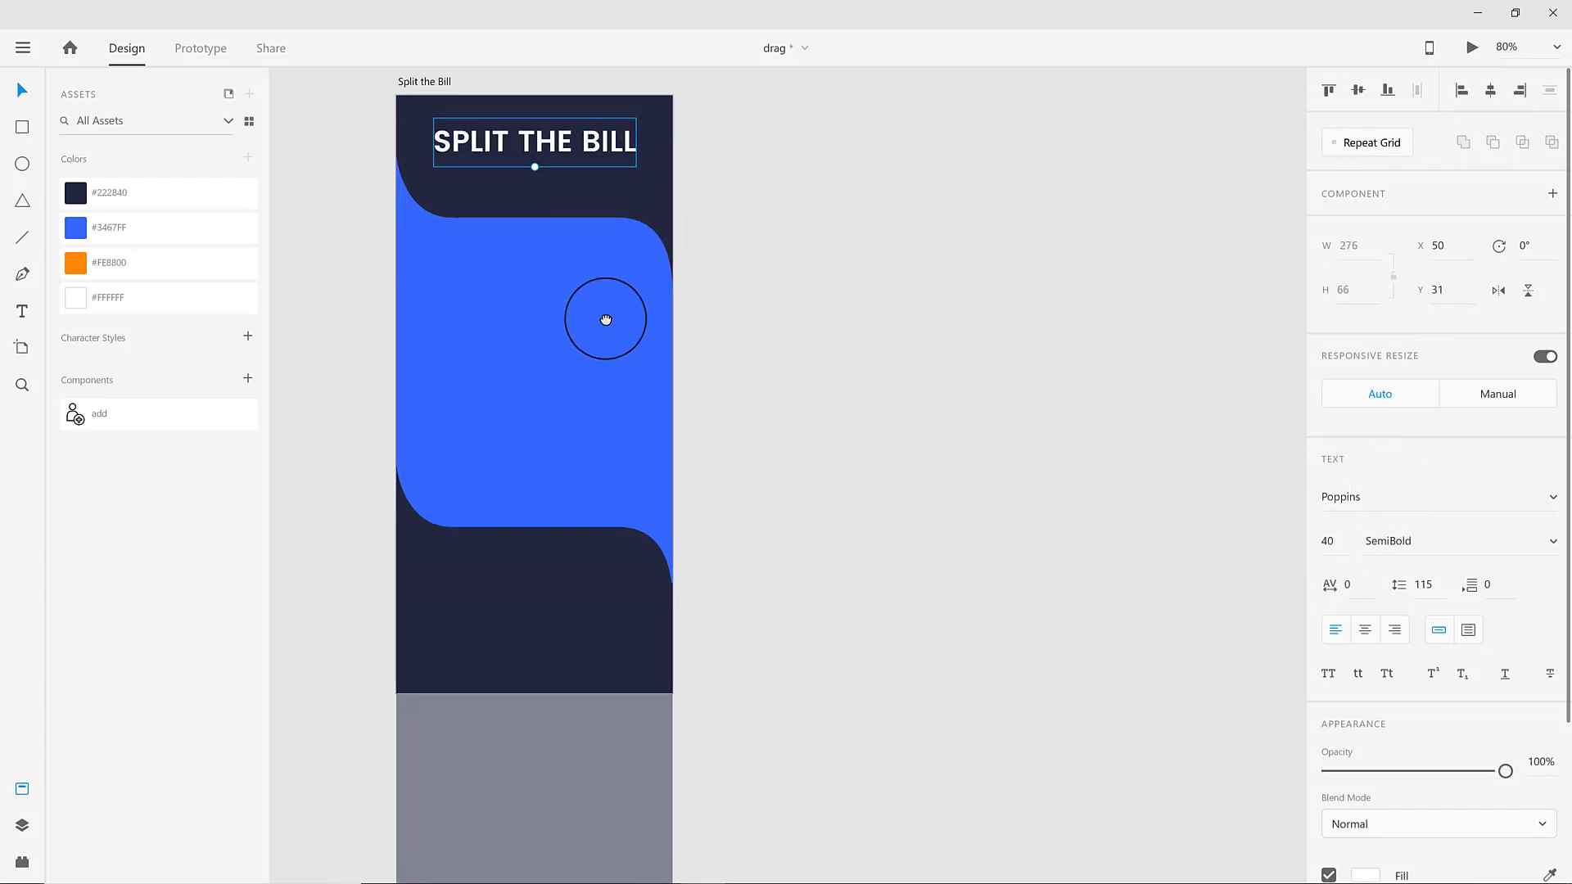
# Add a white "TOTAL BILL" text label at font size 18 near the upper left of the blue area.
pyautogui.press('Escape')
pyautogui.moveTo(580, 348); pyautogui.dragTo(578, 366)
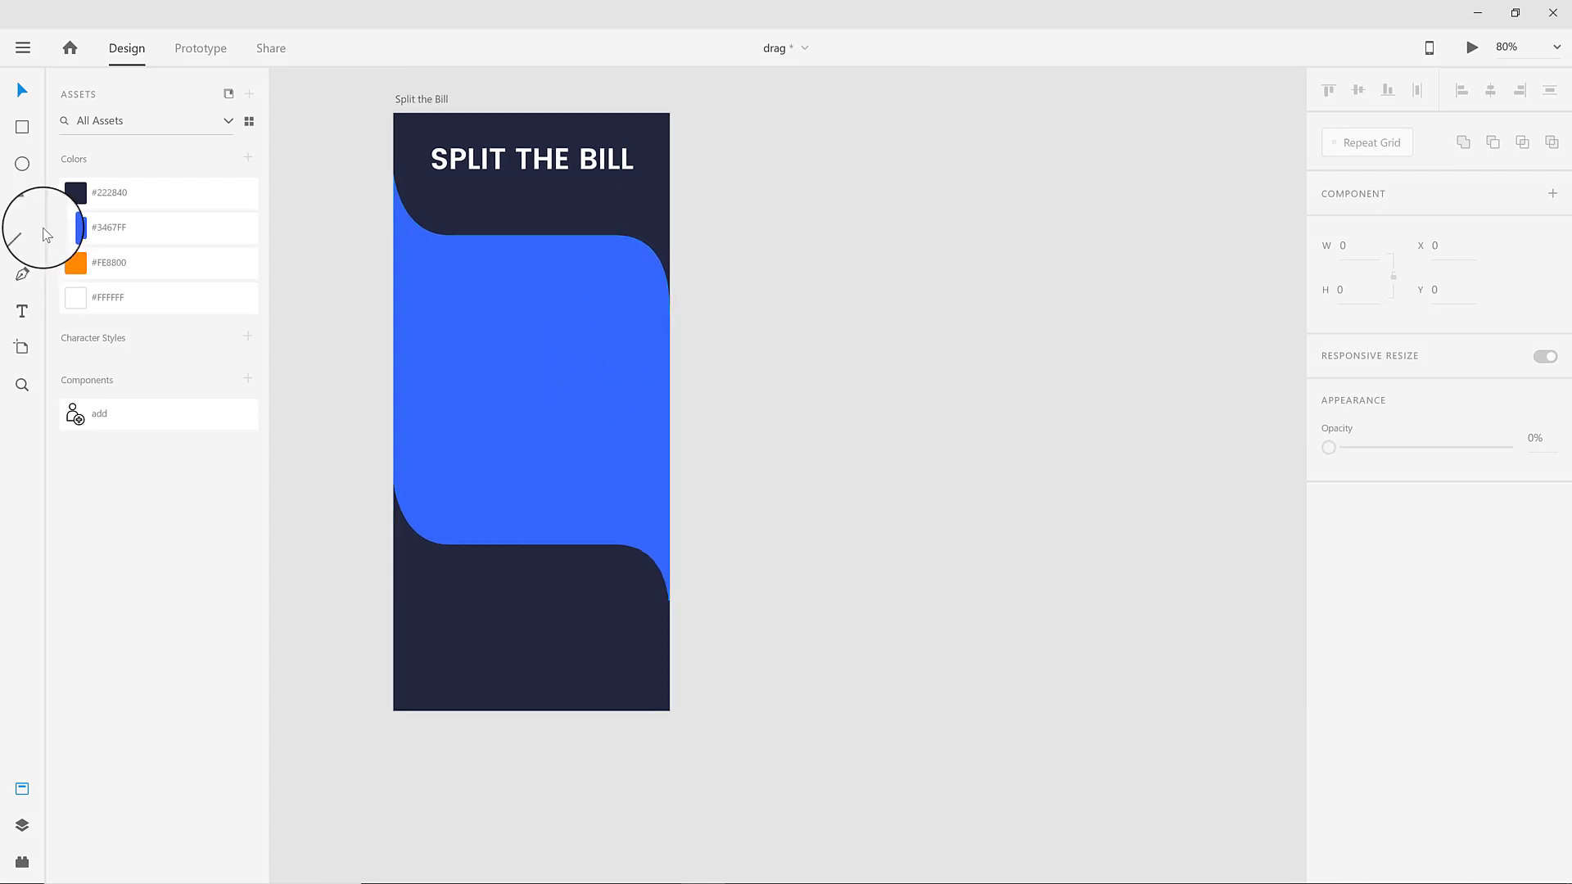
pyautogui.click(433, 288)
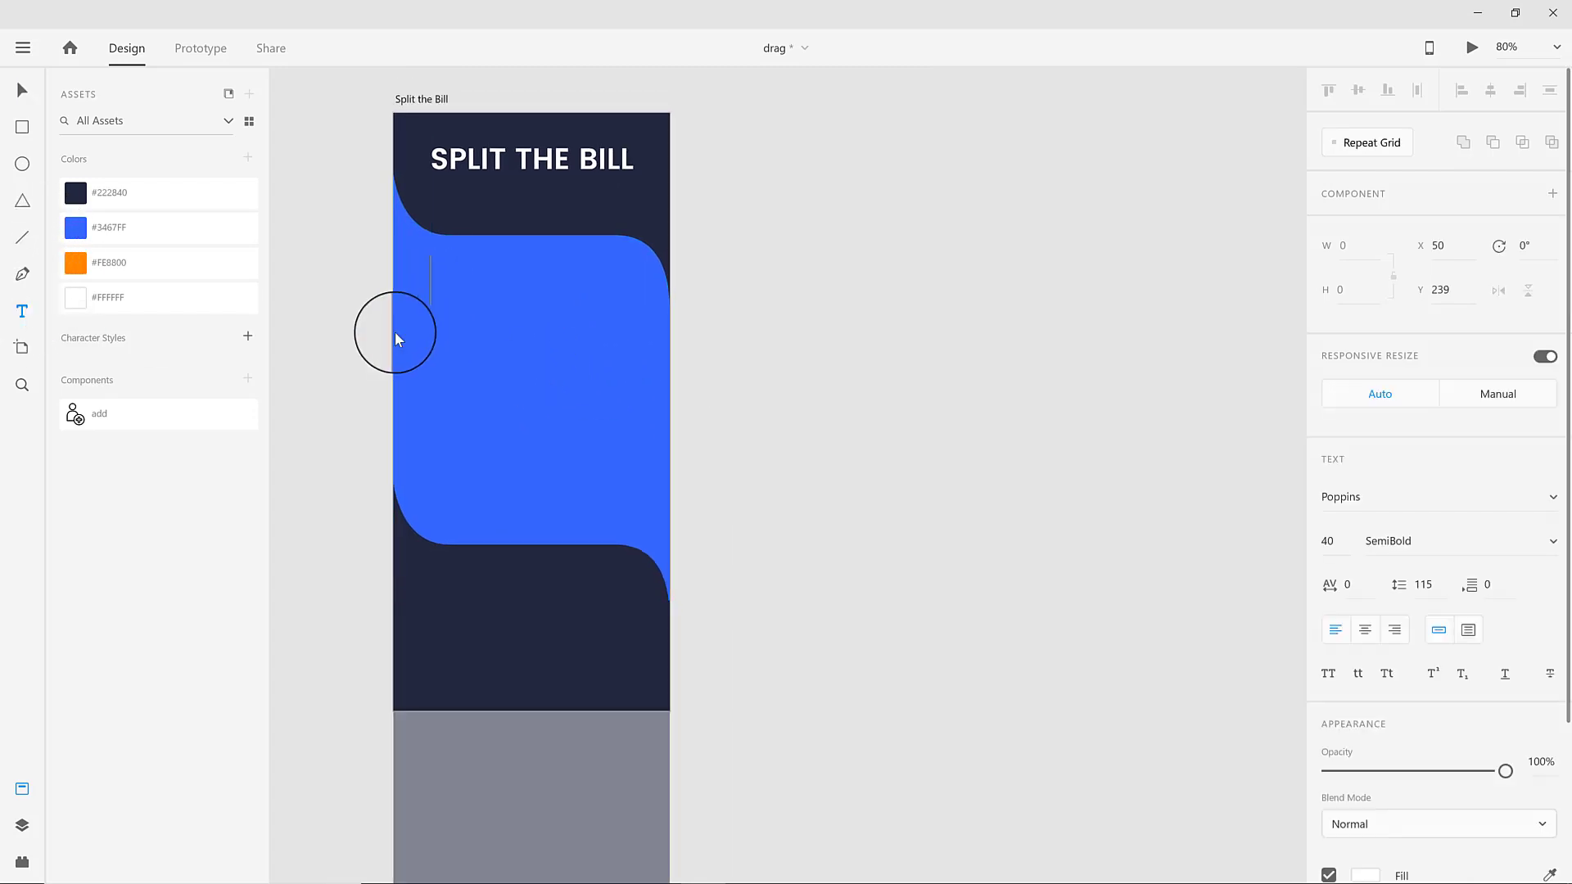
pyautogui.write('TOTEL')
pyautogui.press('BackSpace')
pyautogui.press('BackSpace')
pyautogui.press('BackSpace')
pyautogui.write('AL BILL')
pyautogui.hotkey('ctrl', 'a')
pyautogui.click(1327, 541)
pyautogui.write('18')
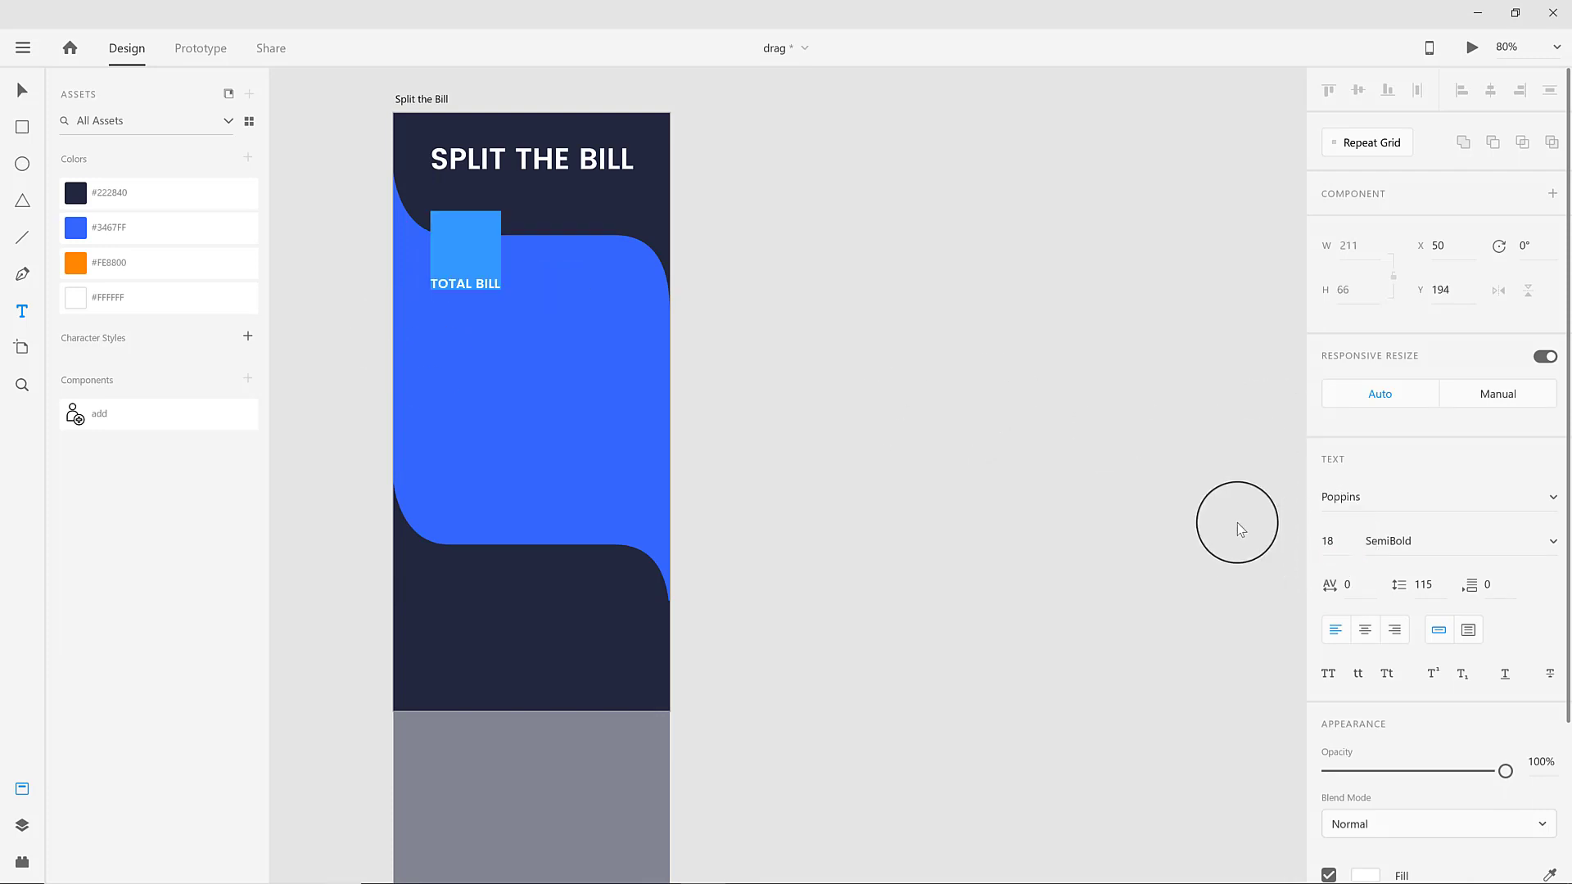
pyautogui.click(22, 90)
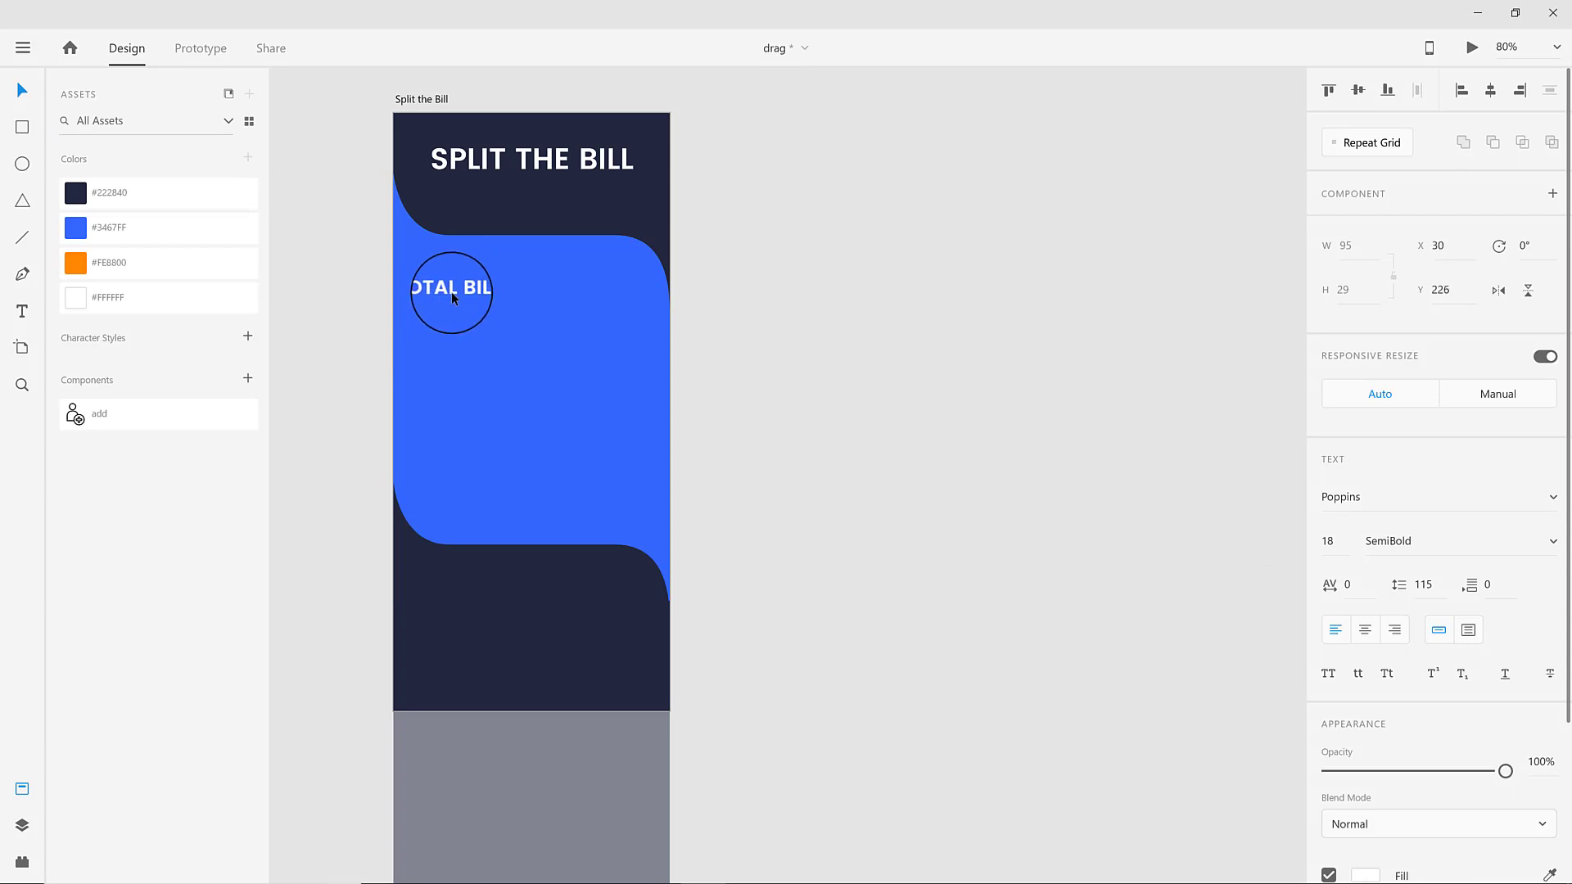
# Duplicate the TOTAL BILL label just below itself, change the copy to "$100" and enlarge it to font size 50.
pyautogui.moveTo(456, 295); pyautogui.dragTo(459, 326)
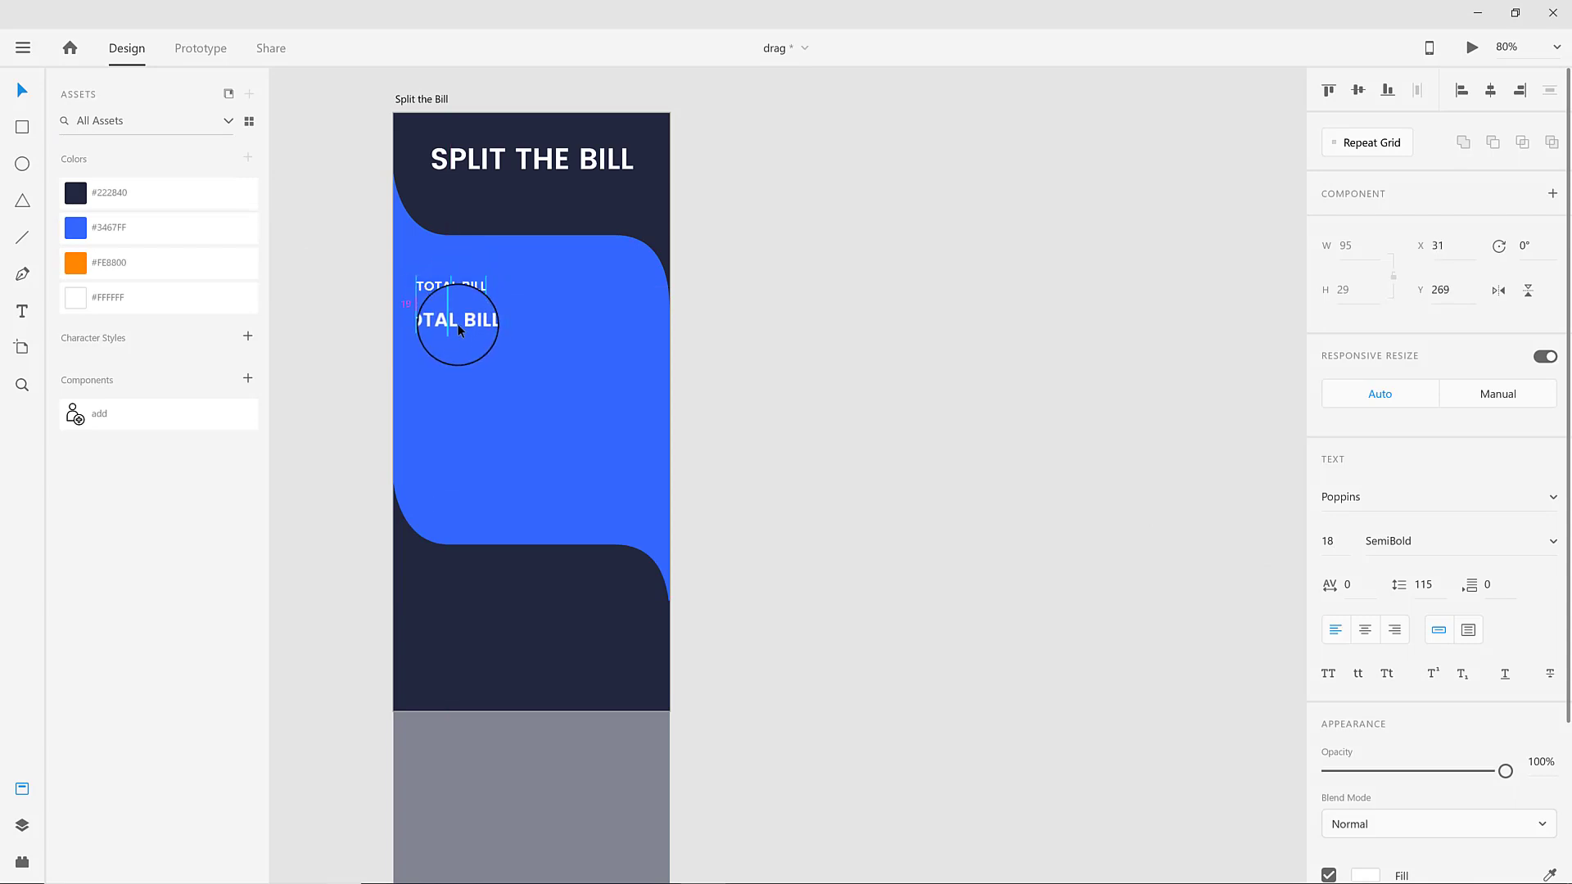
pyautogui.doubleClick(454, 326)
pyautogui.doubleClick(459, 326)
pyautogui.click(457, 326)
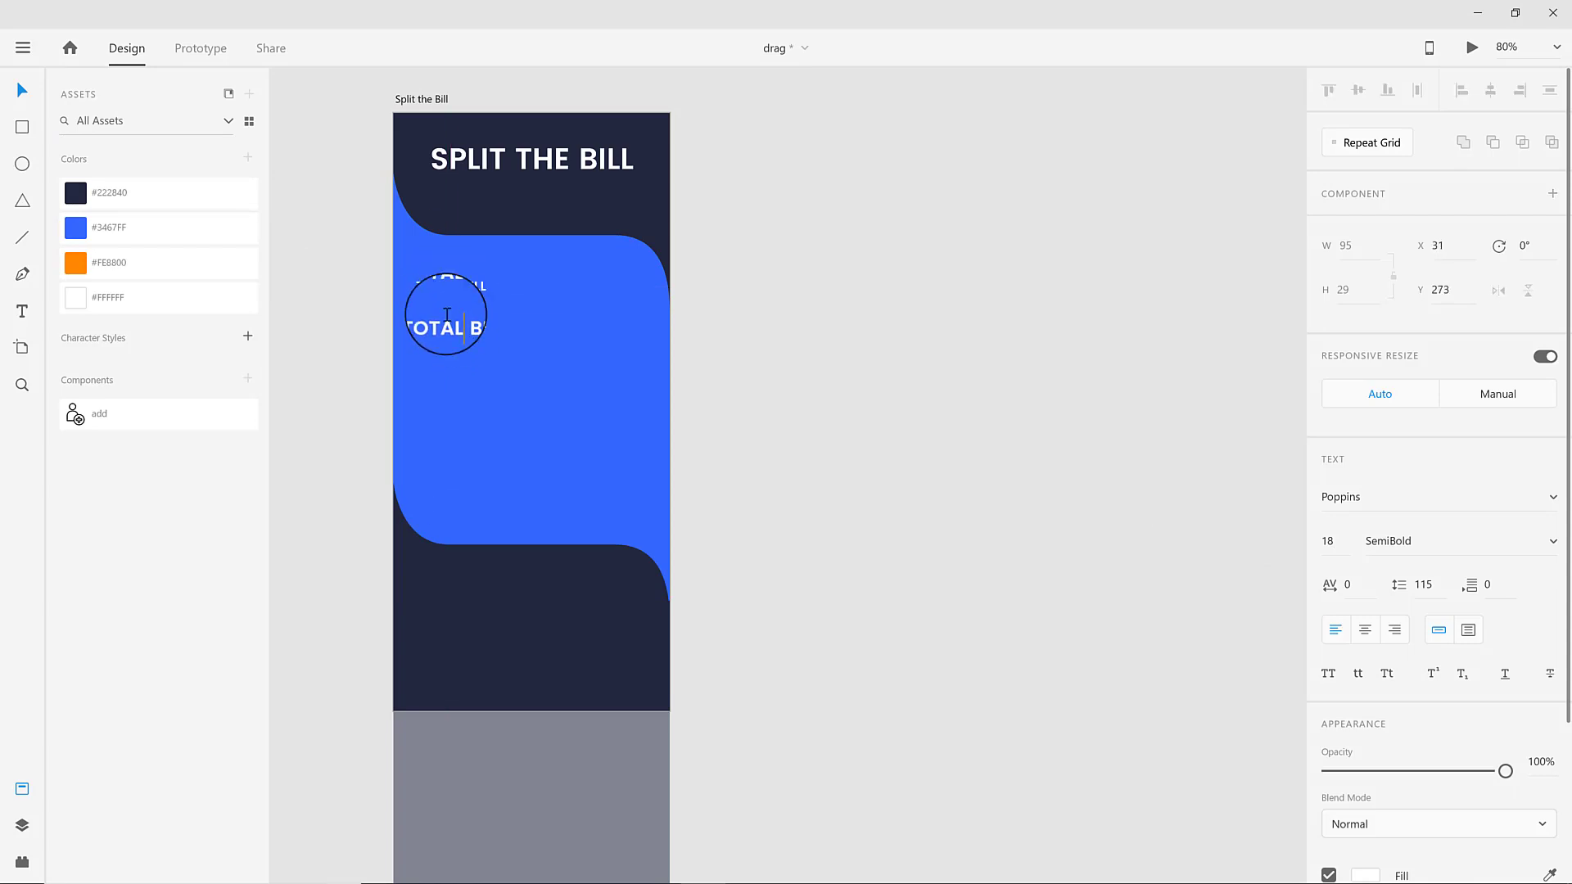
pyautogui.doubleClick(439, 328)
pyautogui.moveTo(439, 329); pyautogui.dragTo(440, 264)
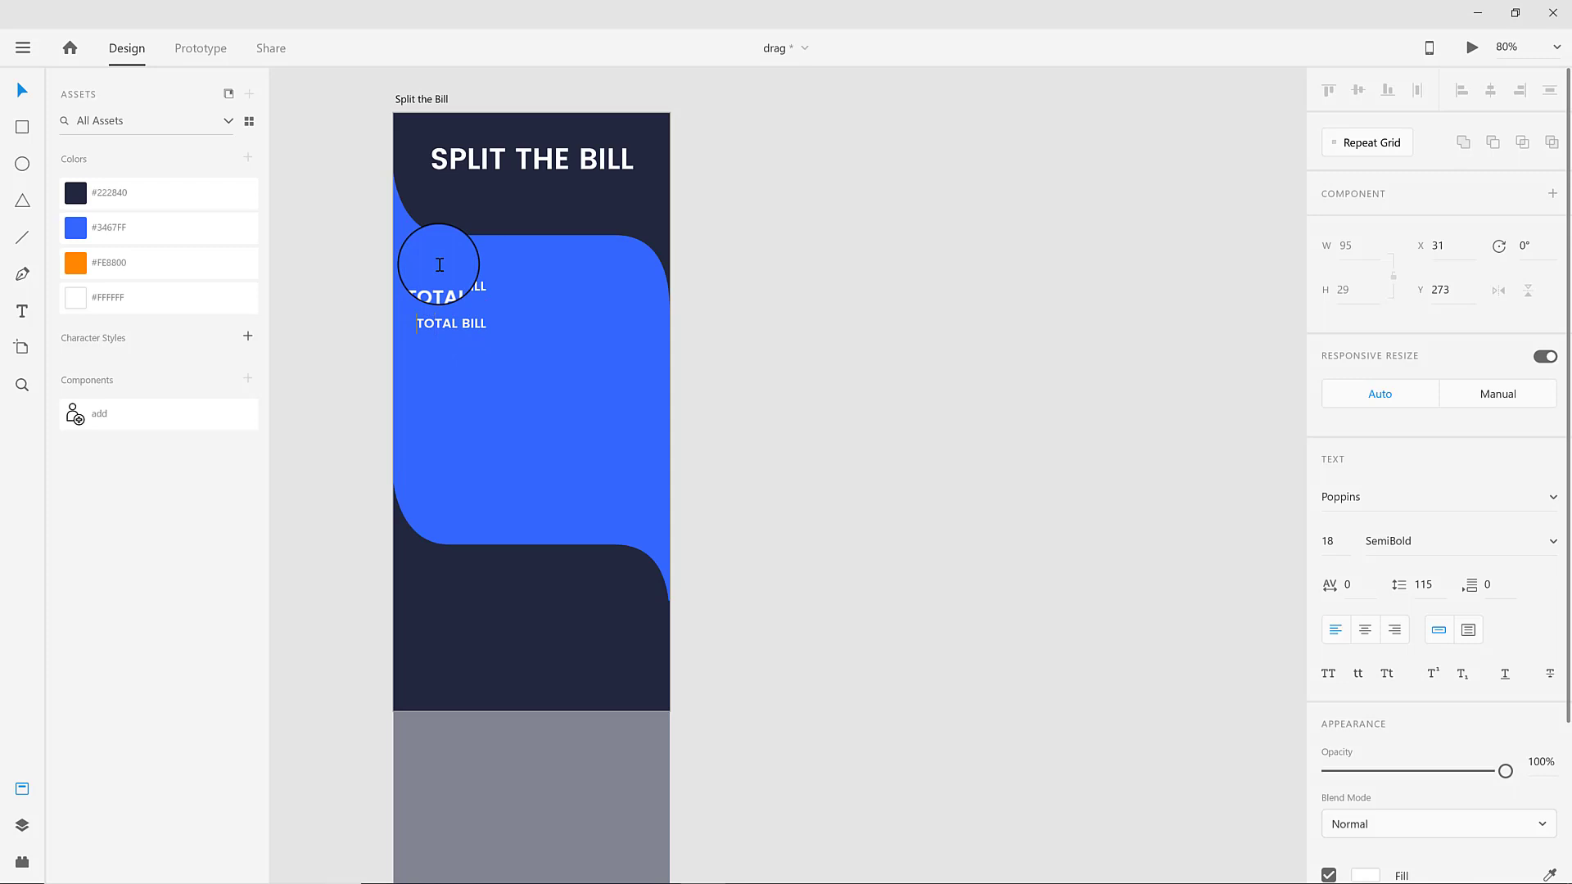
pyautogui.hotkey('ctrl', 'a')
pyautogui.press('BackSpace')
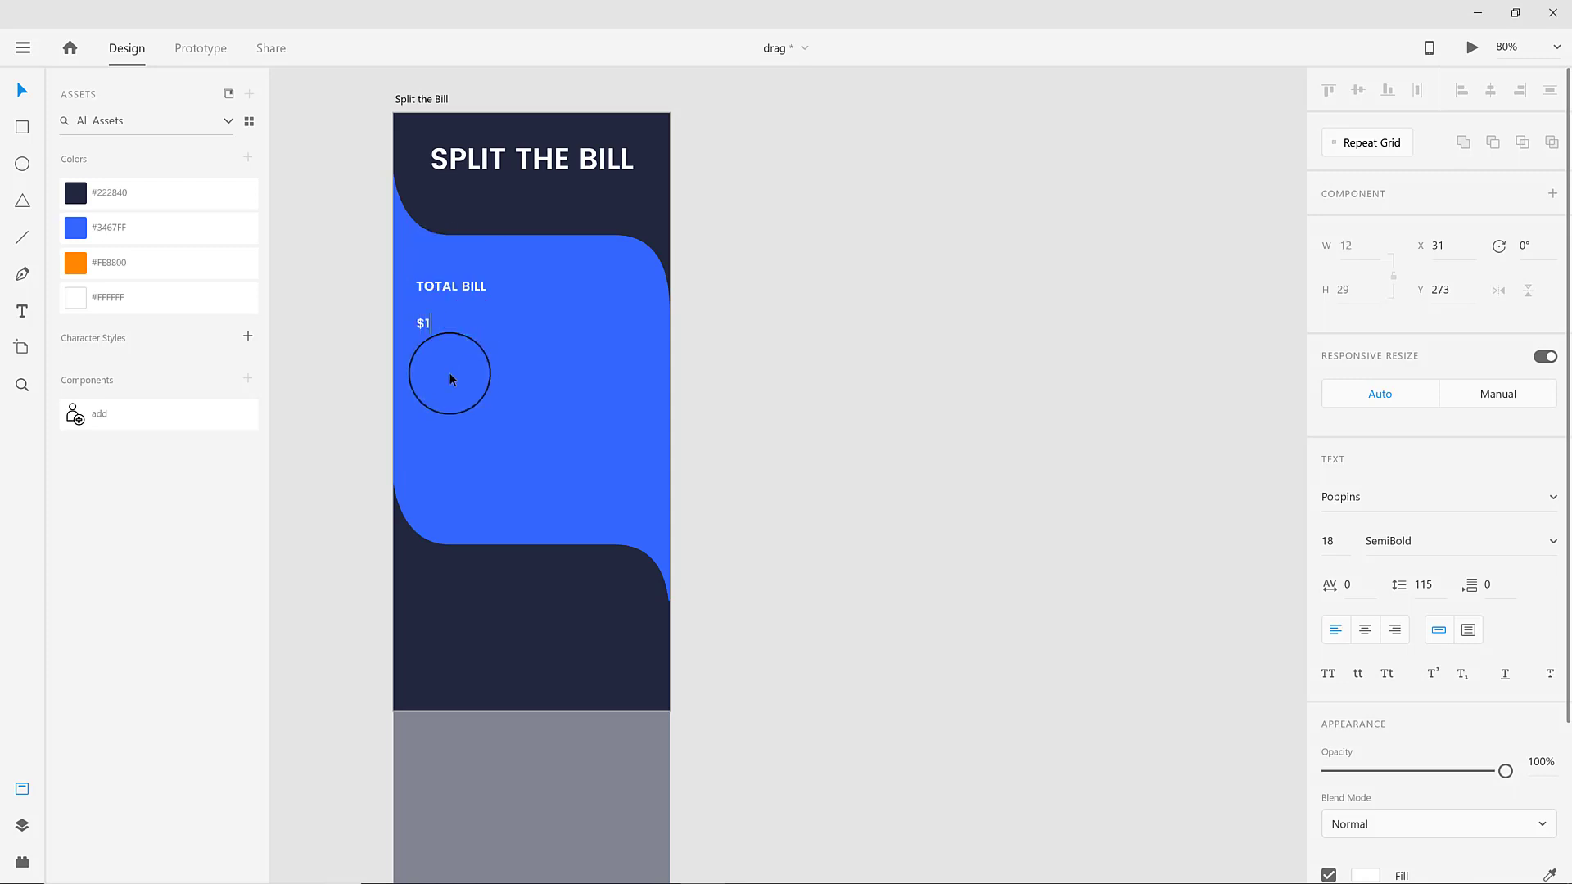
pyautogui.click(22, 90)
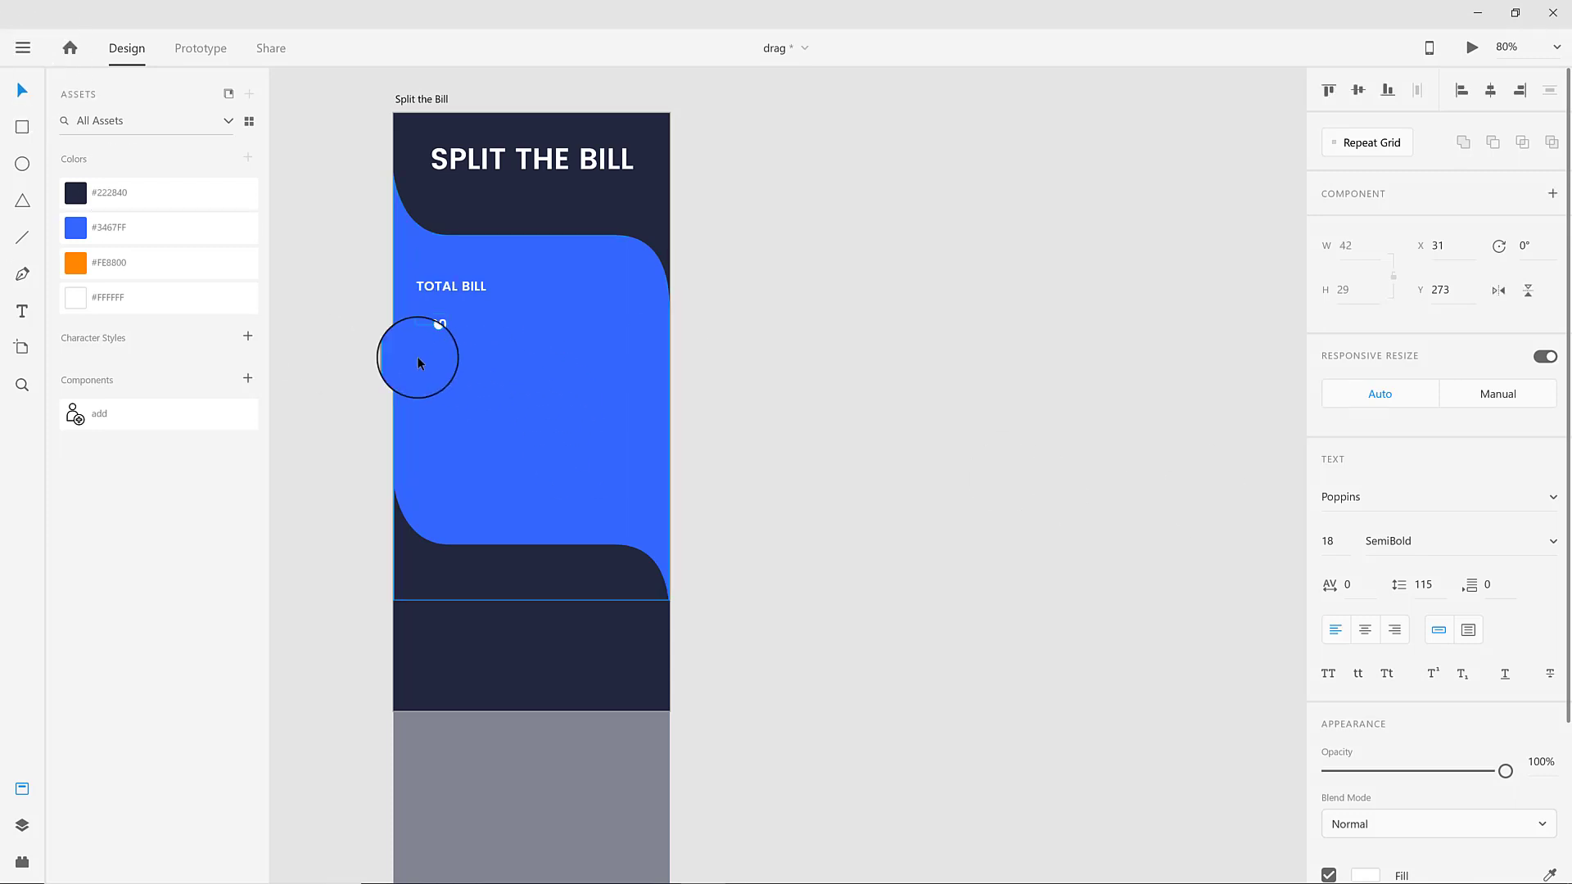
pyautogui.moveTo(432, 338); pyautogui.dragTo(469, 328)
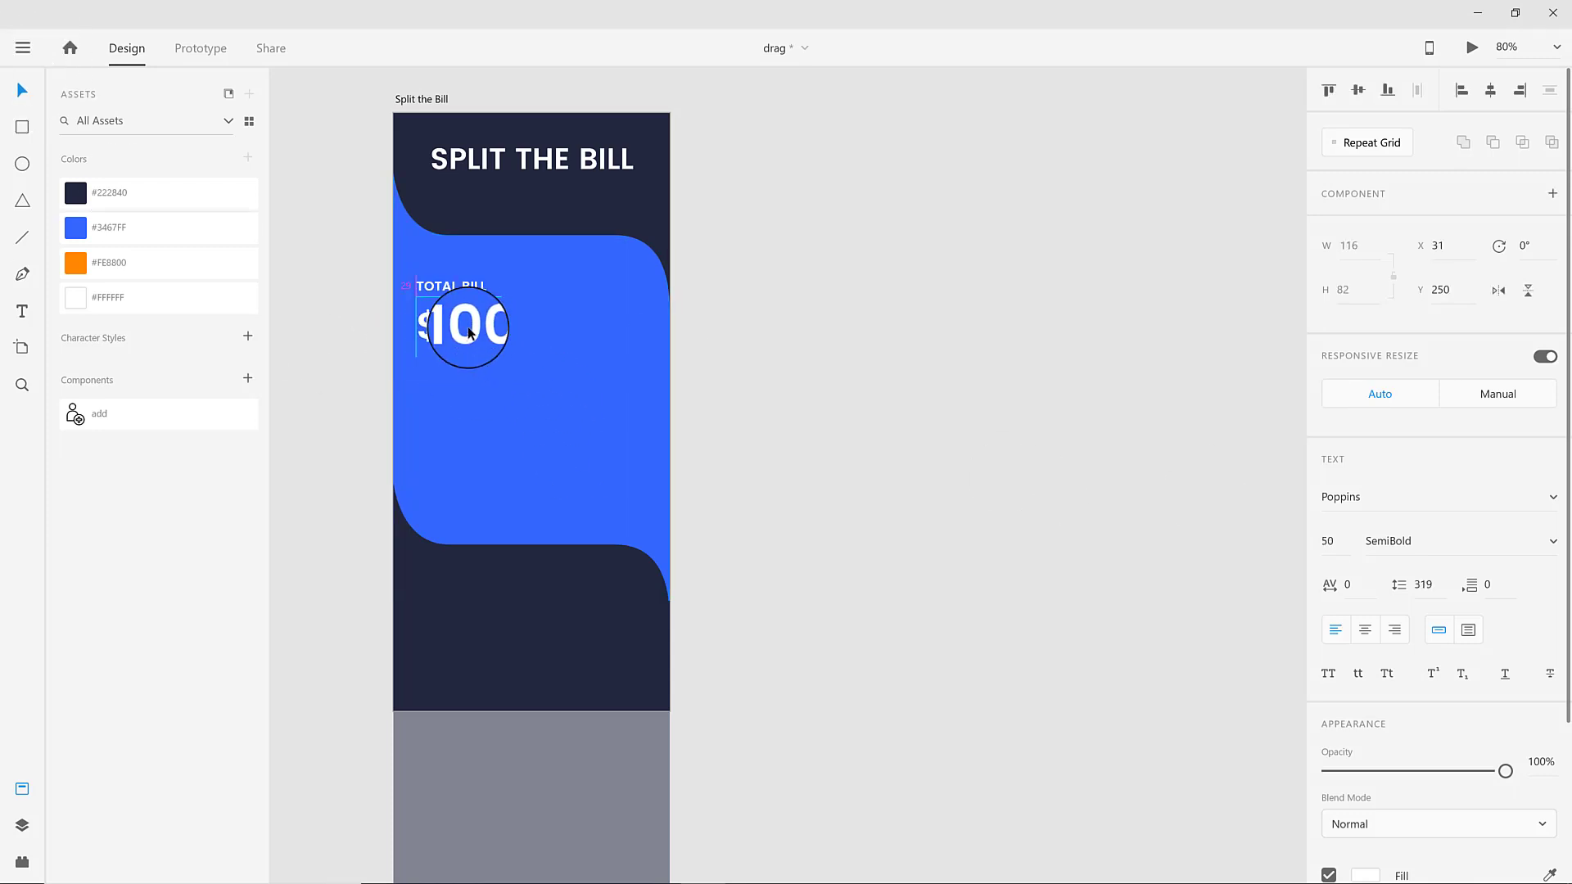
# Duplicate the TOTAL BILL label below the $100 amount, at Y about 357, and change the copy to "DESCRIPTION".
pyautogui.click(474, 284)
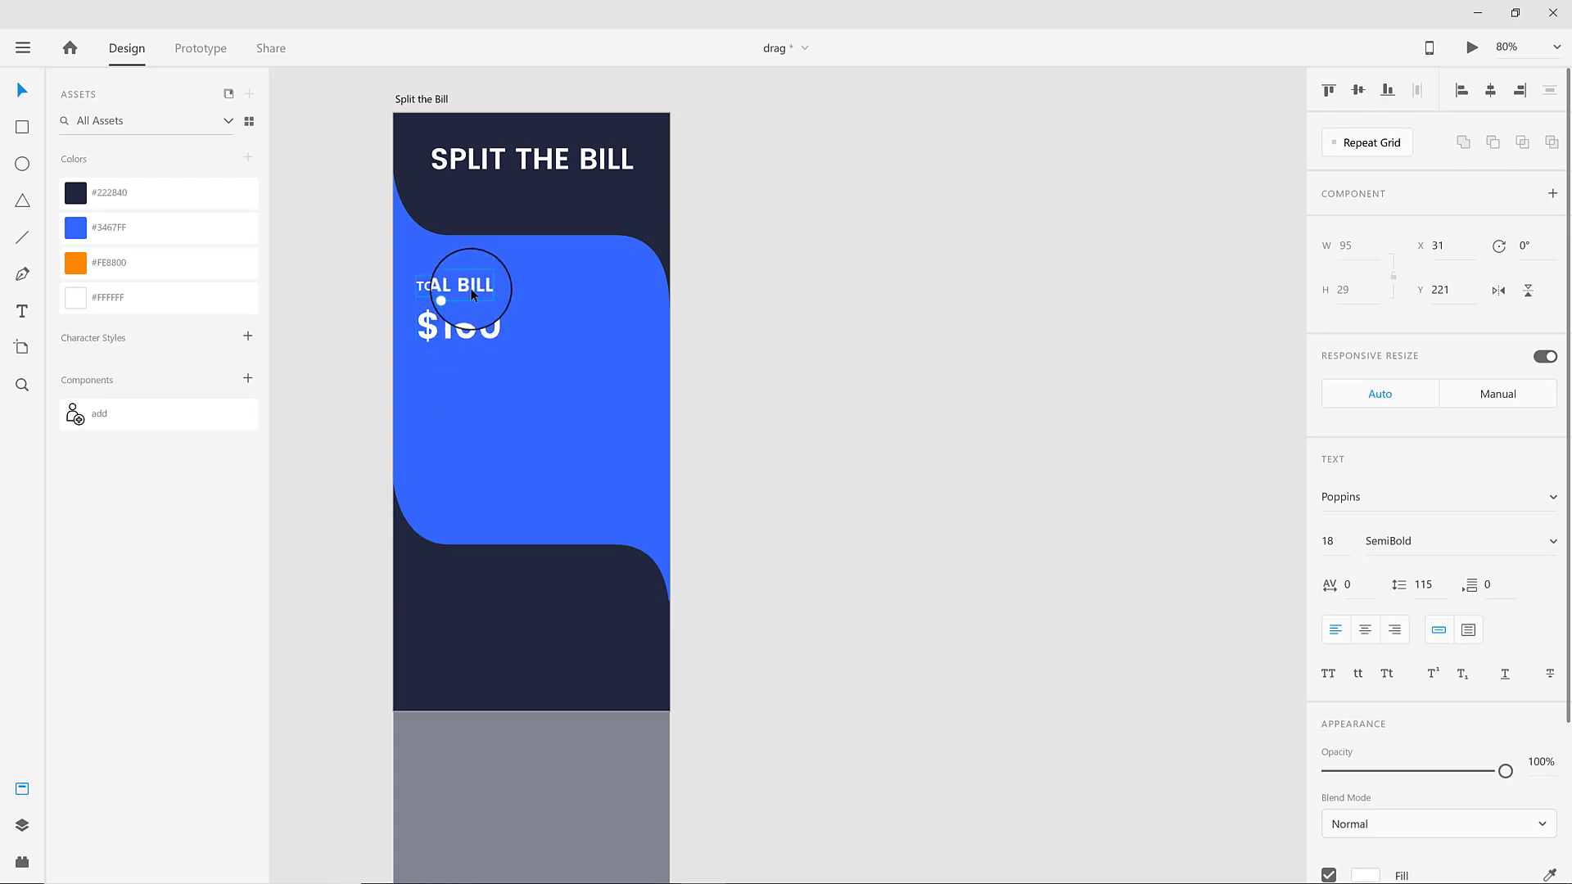
pyautogui.moveTo(474, 295); pyautogui.dragTo(474, 334)
pyautogui.moveTo(469, 387); pyautogui.dragTo(471, 388)
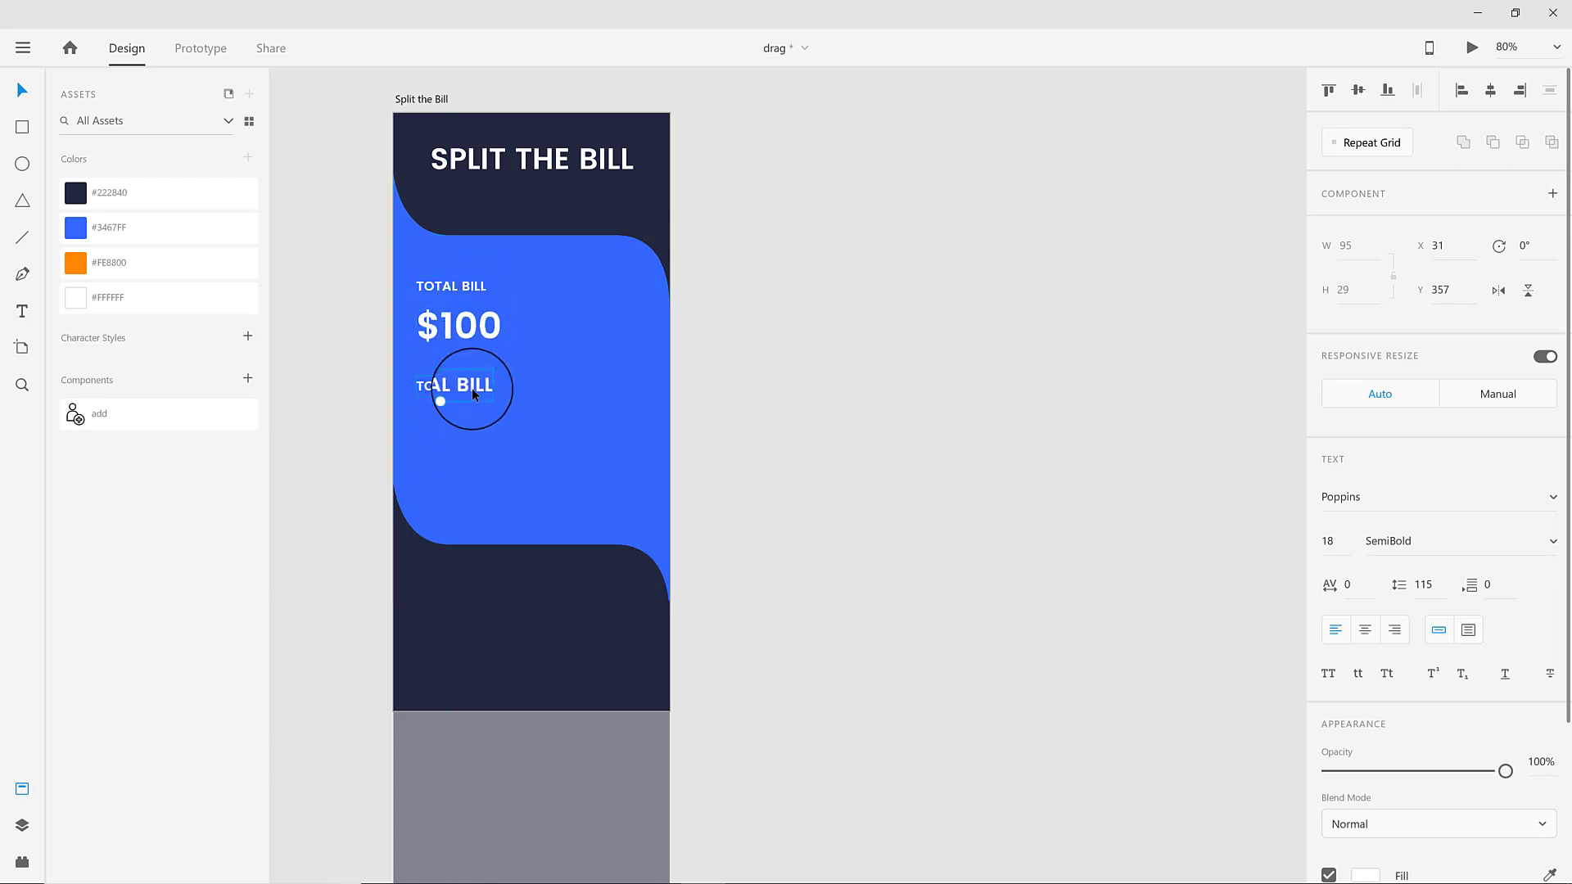
pyautogui.tripleClick(472, 387)
pyautogui.press('BackSpace')
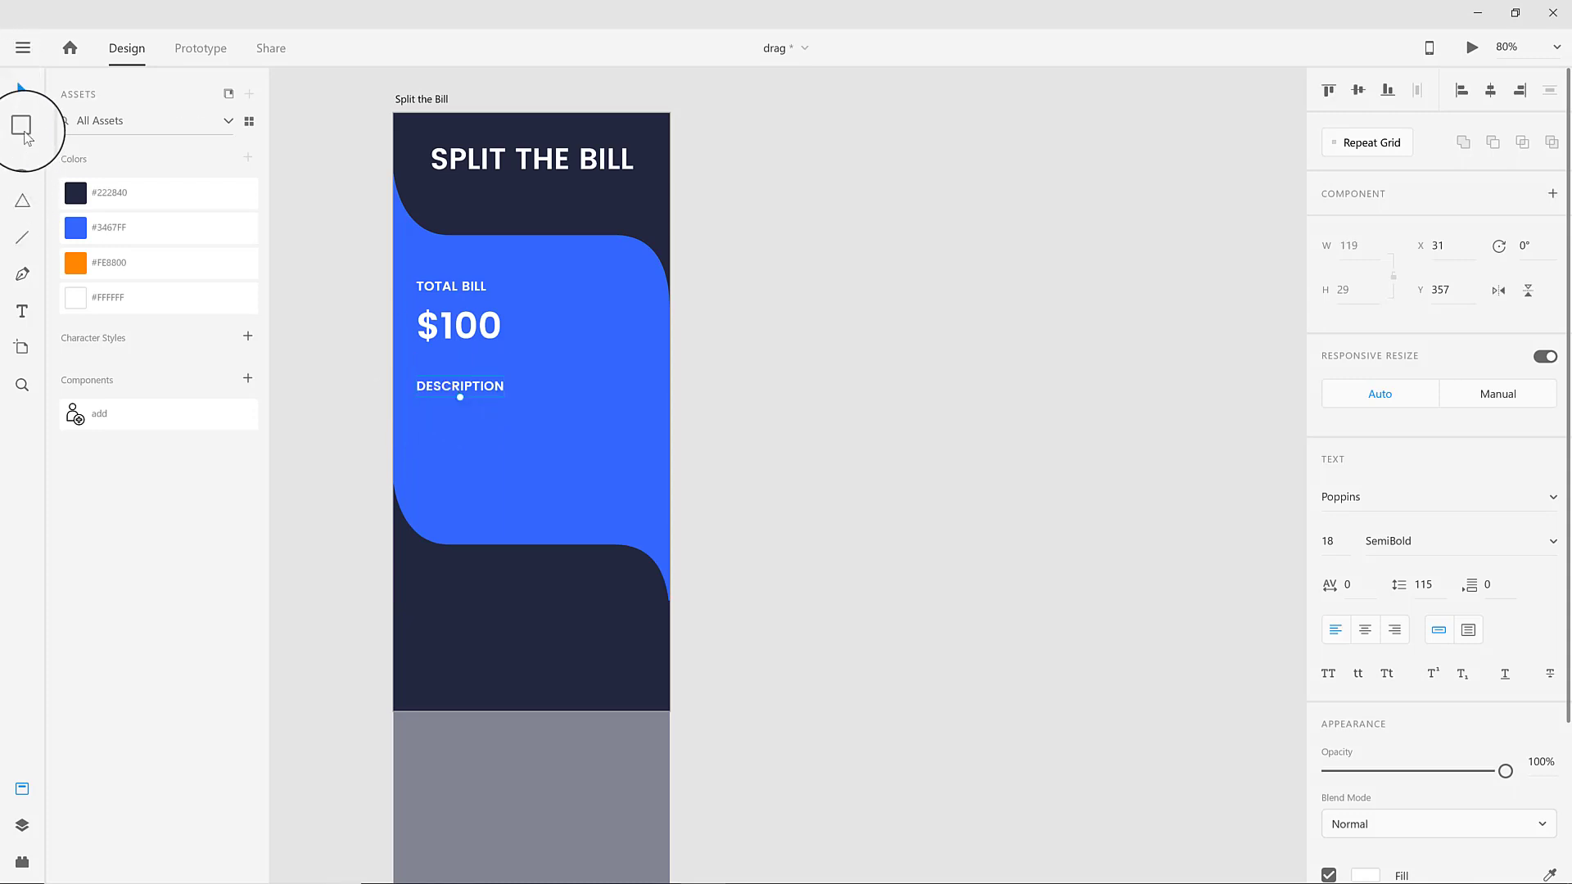
# Draw a rectangle about 317 by 117 below the DESCRIPTION label and round its corners to a radius of about 32.
pyautogui.moveTo(426, 413); pyautogui.dragTo(659, 498)
pyautogui.click(33, 100)
pyautogui.moveTo(519, 465); pyautogui.dragTo(509, 457)
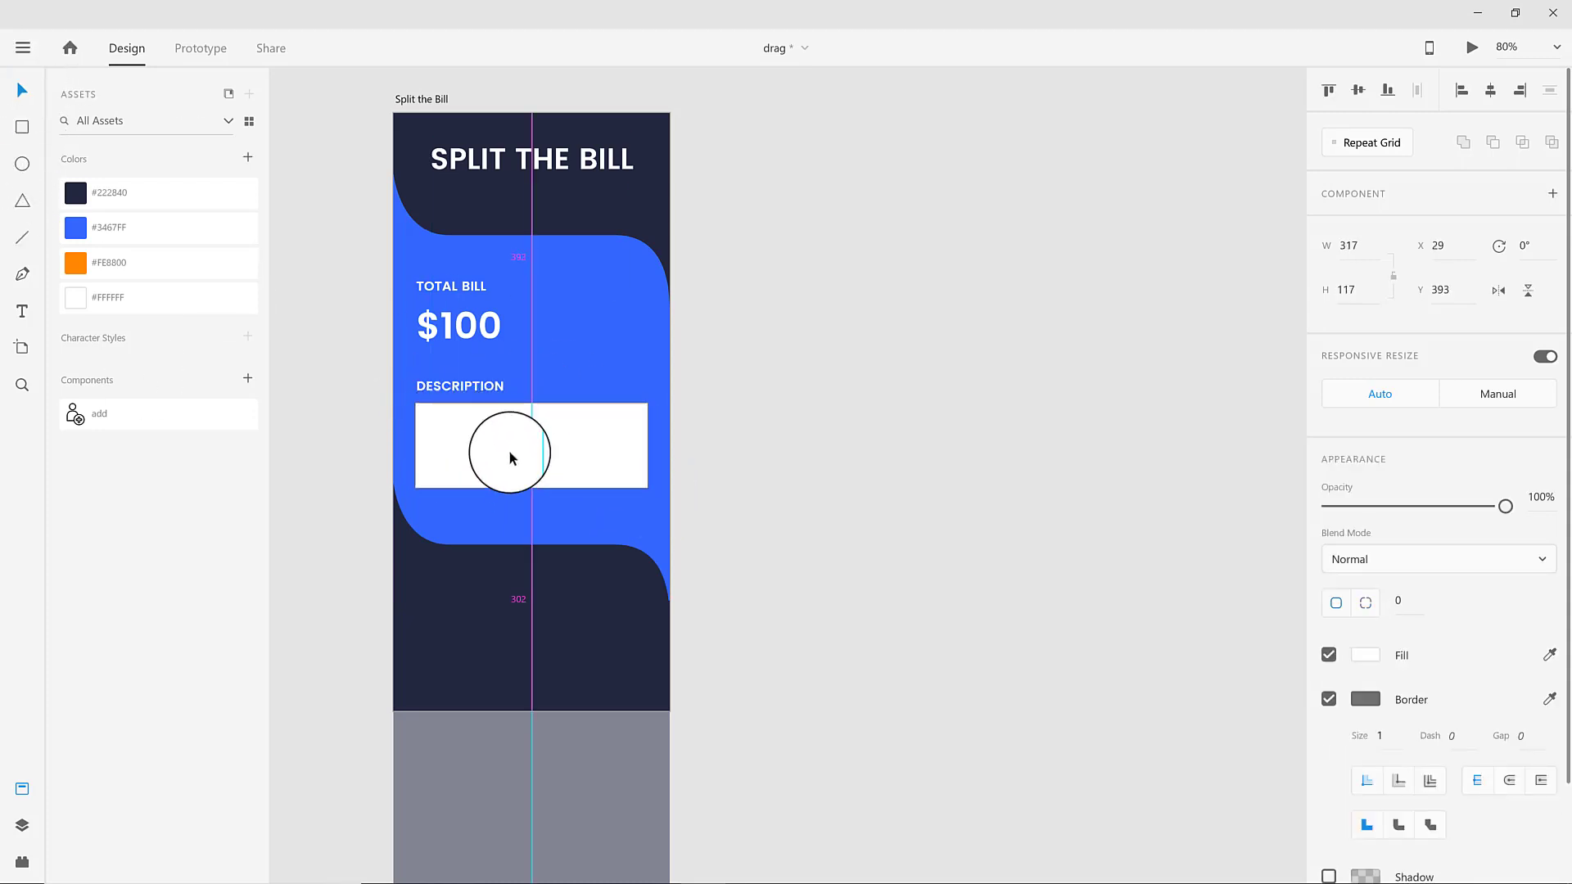
pyautogui.moveTo(639, 415); pyautogui.dragTo(624, 426)
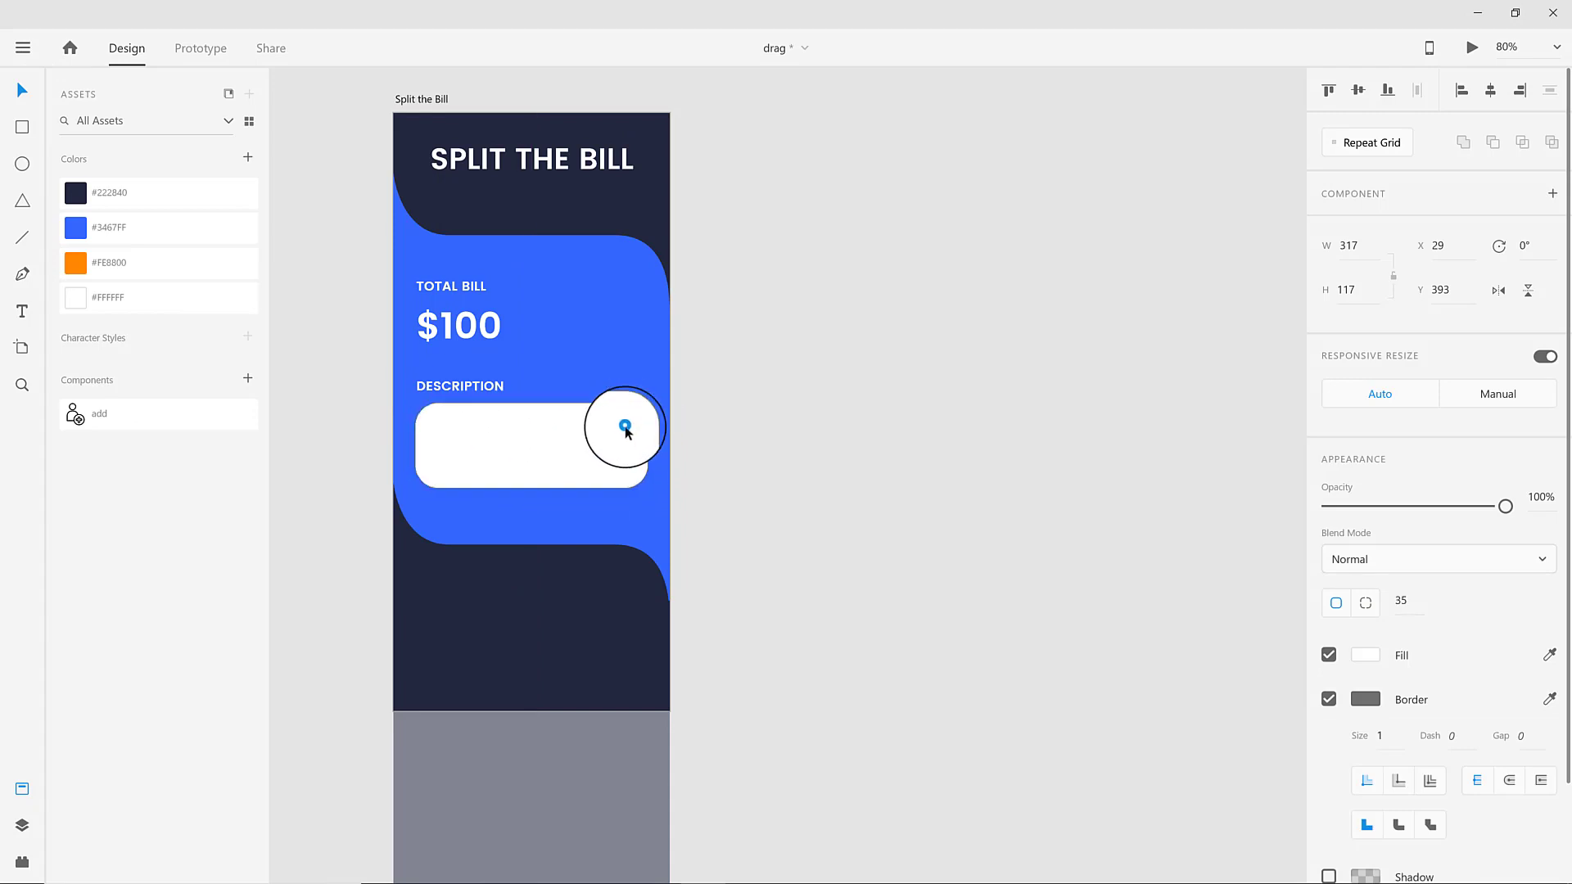
pyautogui.moveTo(549, 463); pyautogui.dragTo(544, 462)
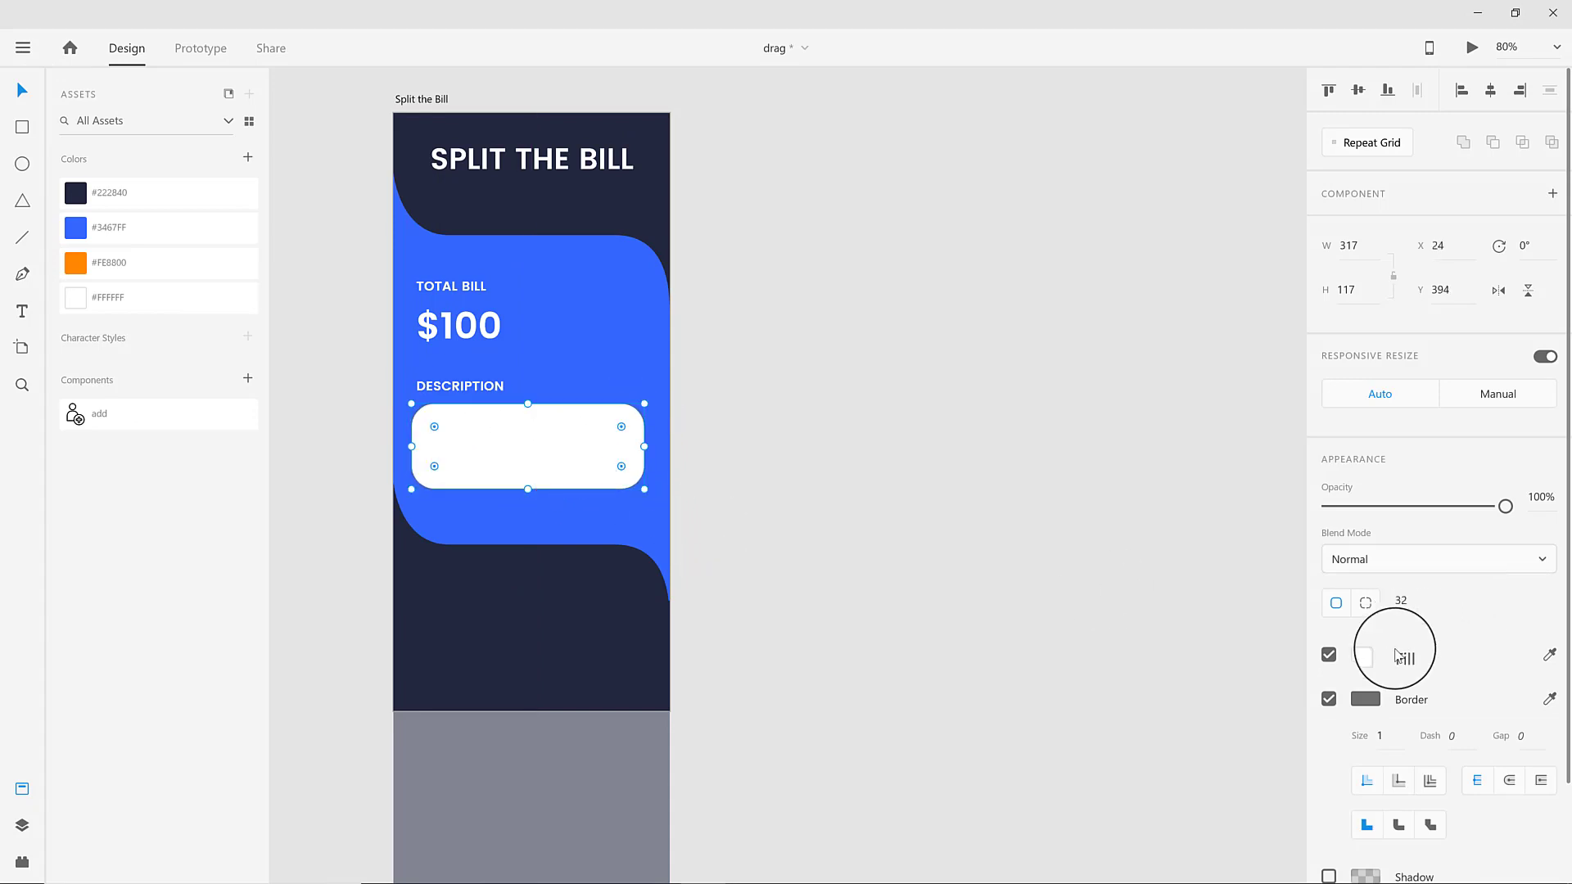
# Give the description box a white border and no fill, and widen it slightly toward the artboard's right edge.
pyautogui.click(1364, 699)
pyautogui.moveTo(1101, 684); pyautogui.dragTo(1029, 542)
pyautogui.click(1444, 646)
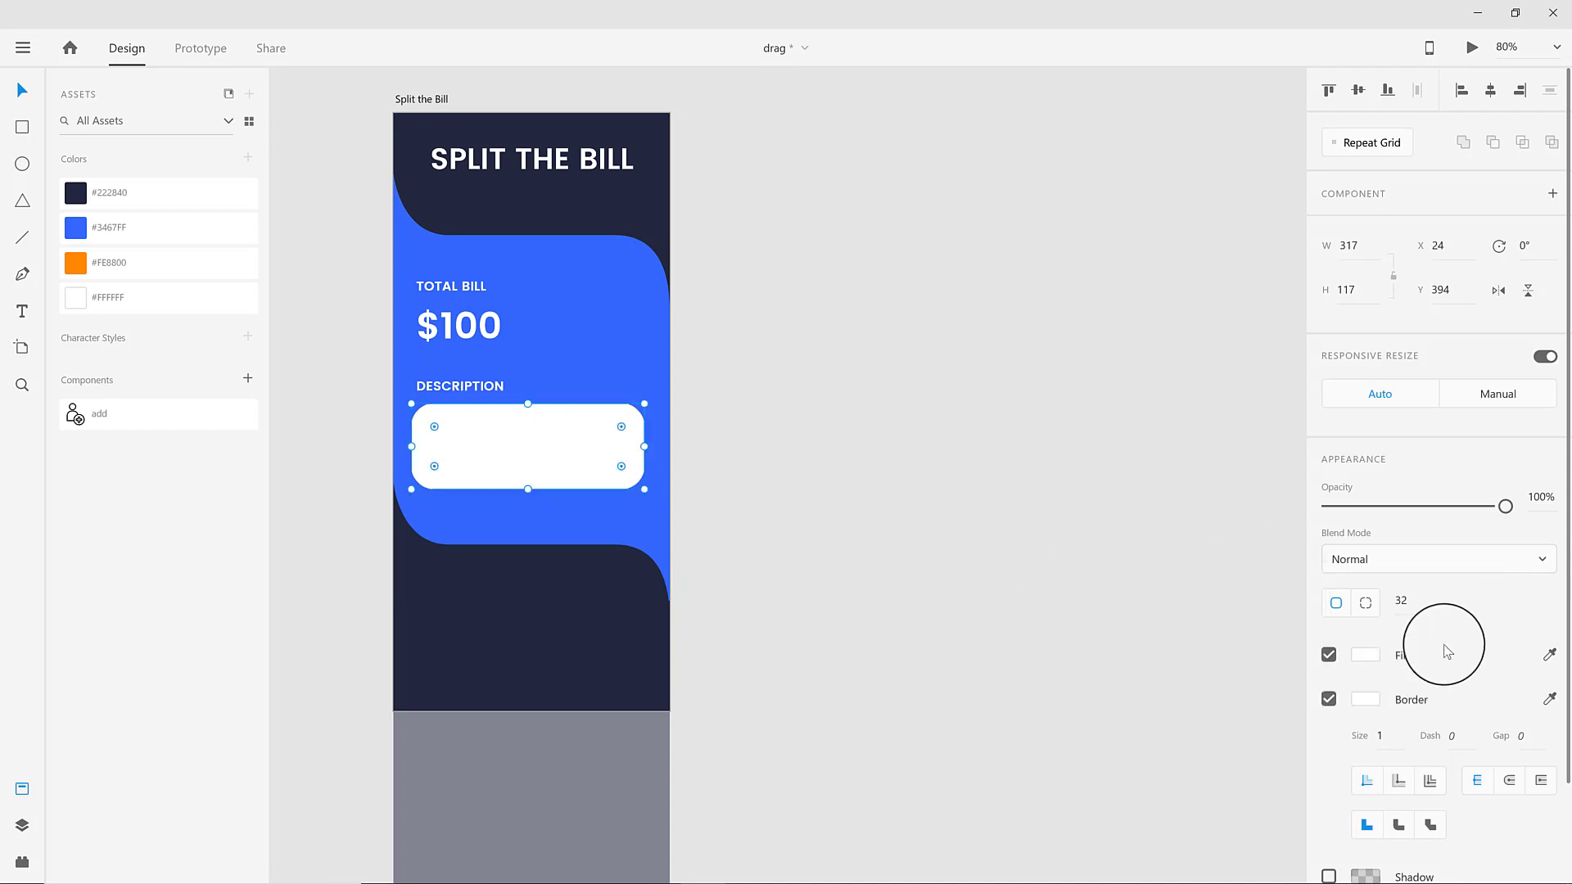
pyautogui.click(1328, 655)
pyautogui.click(835, 526)
pyautogui.click(644, 460)
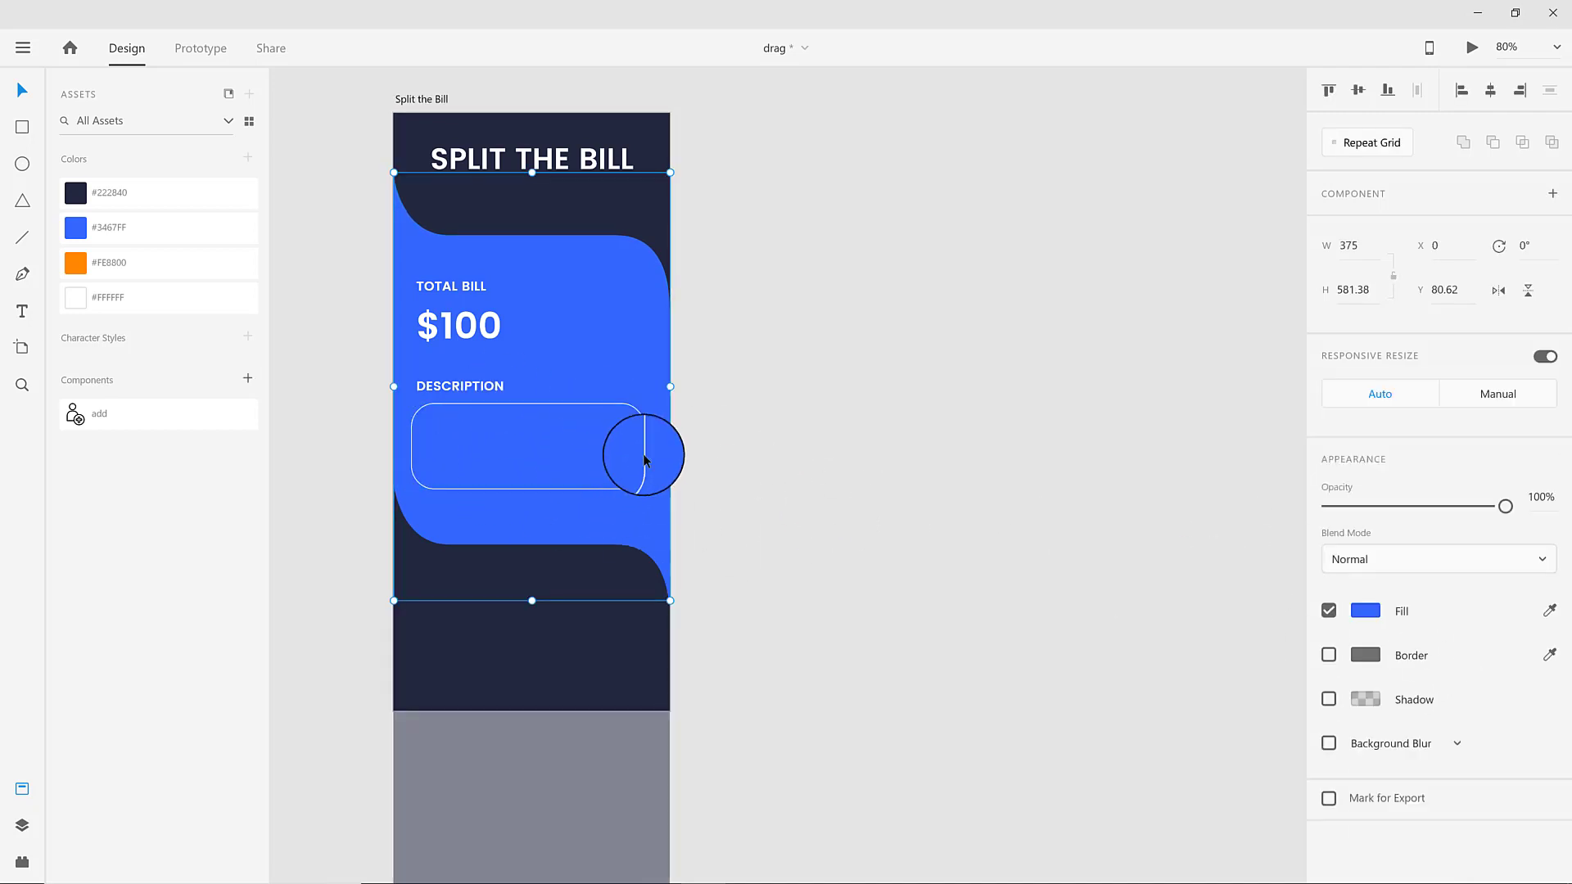
pyautogui.click(644, 452)
pyautogui.moveTo(646, 449); pyautogui.dragTo(652, 452)
pyautogui.click(747, 477)
# Draw a circle about 81 wide over the lower-right curve of the blue area, filled with the saved orange color and without a border.
pyautogui.click(610, 637)
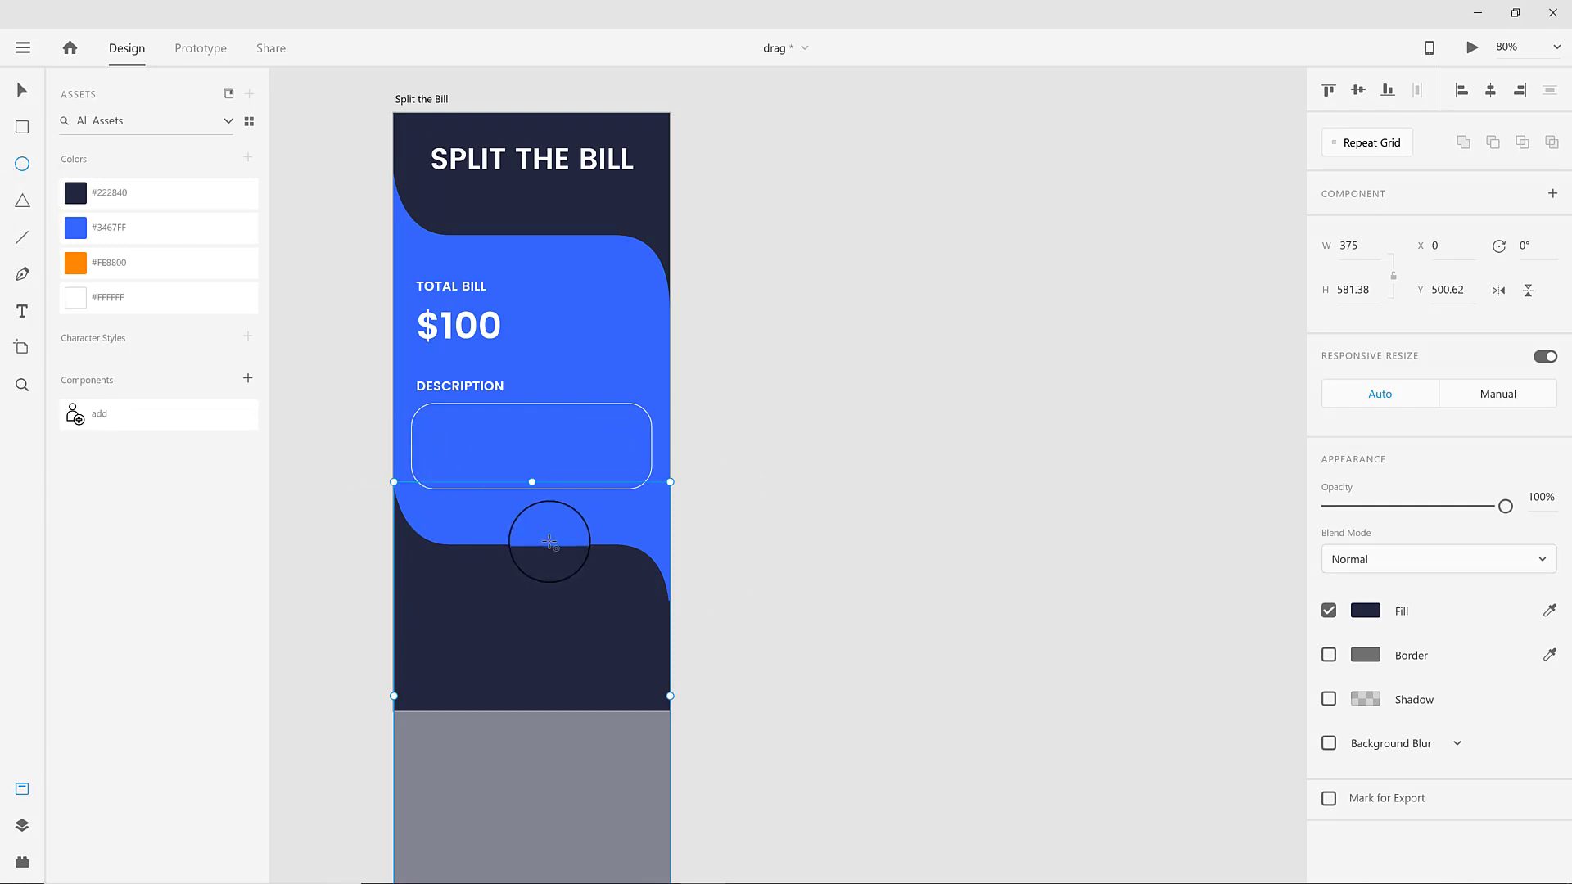
pyautogui.moveTo(603, 535); pyautogui.dragTo(658, 585)
pyautogui.click(22, 90)
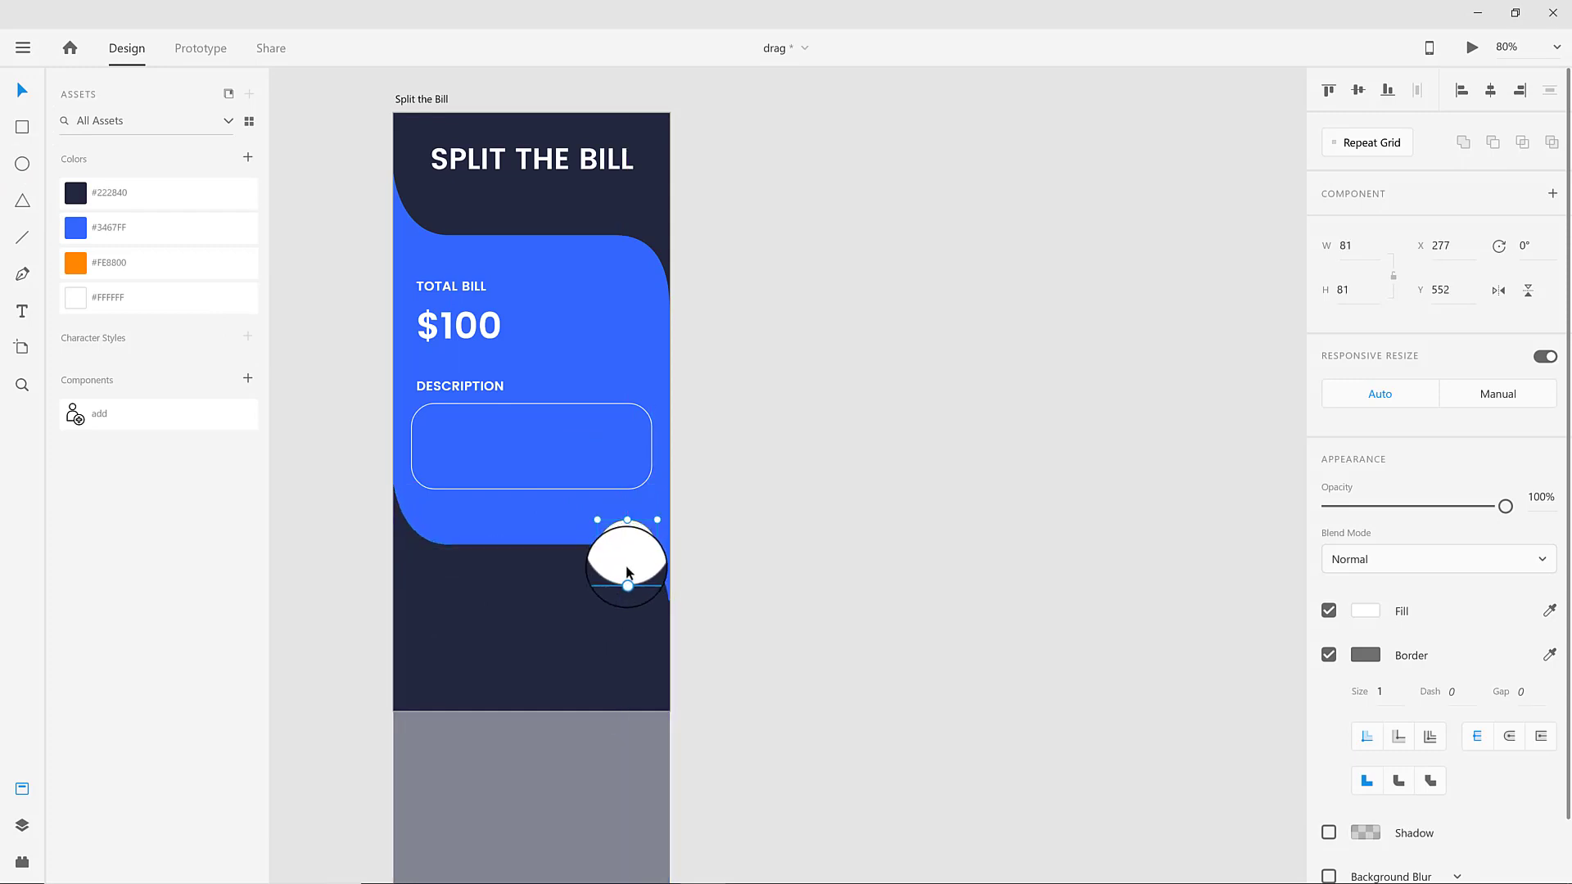
pyautogui.click(75, 263)
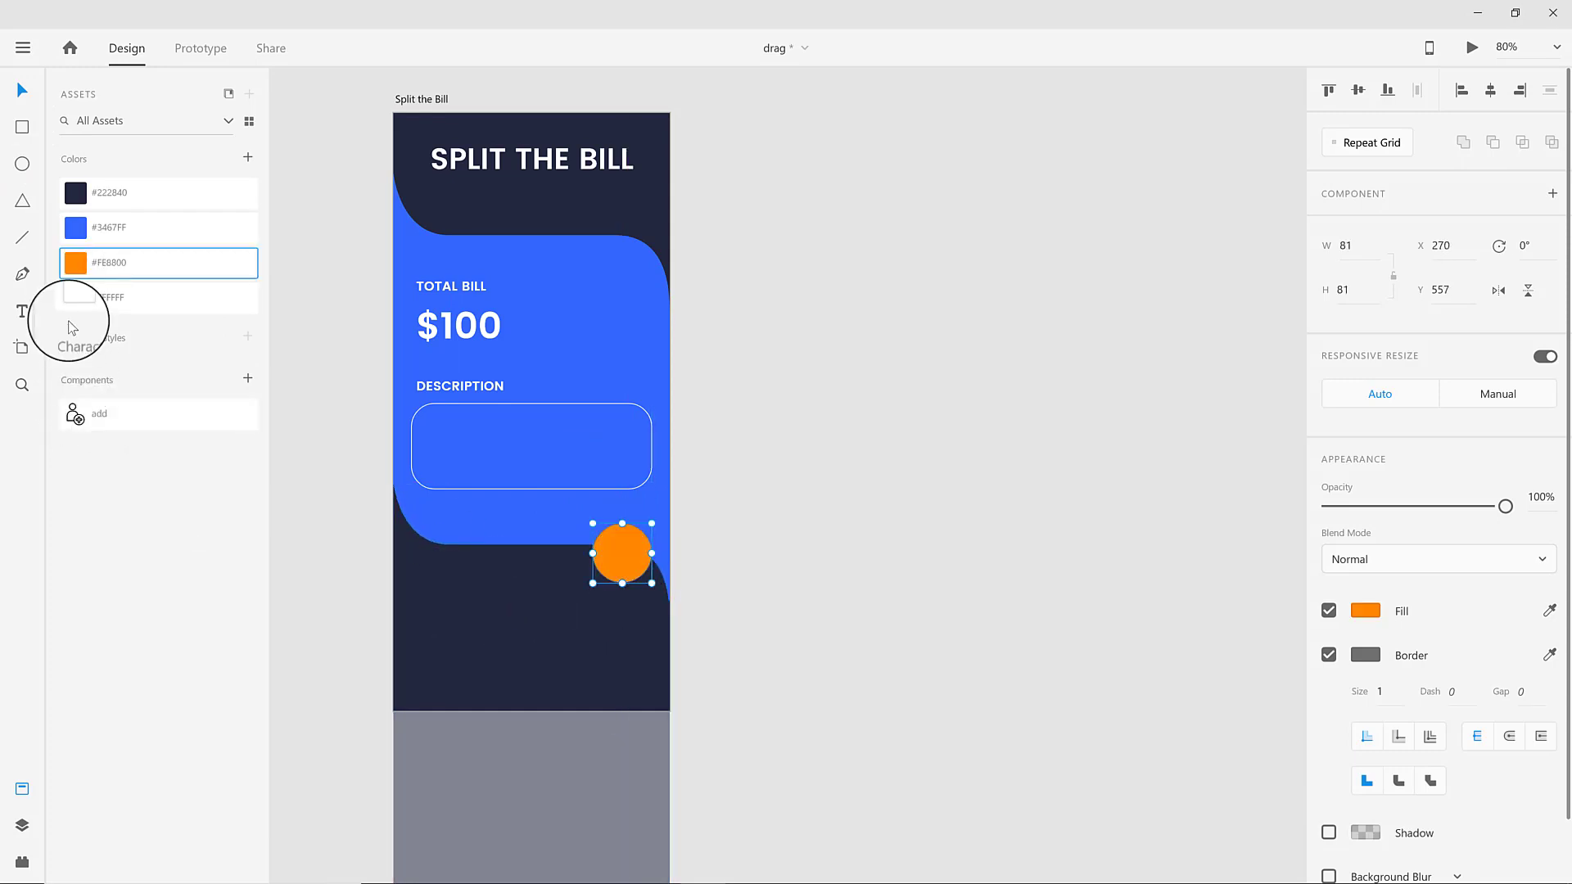
pyautogui.click(1329, 655)
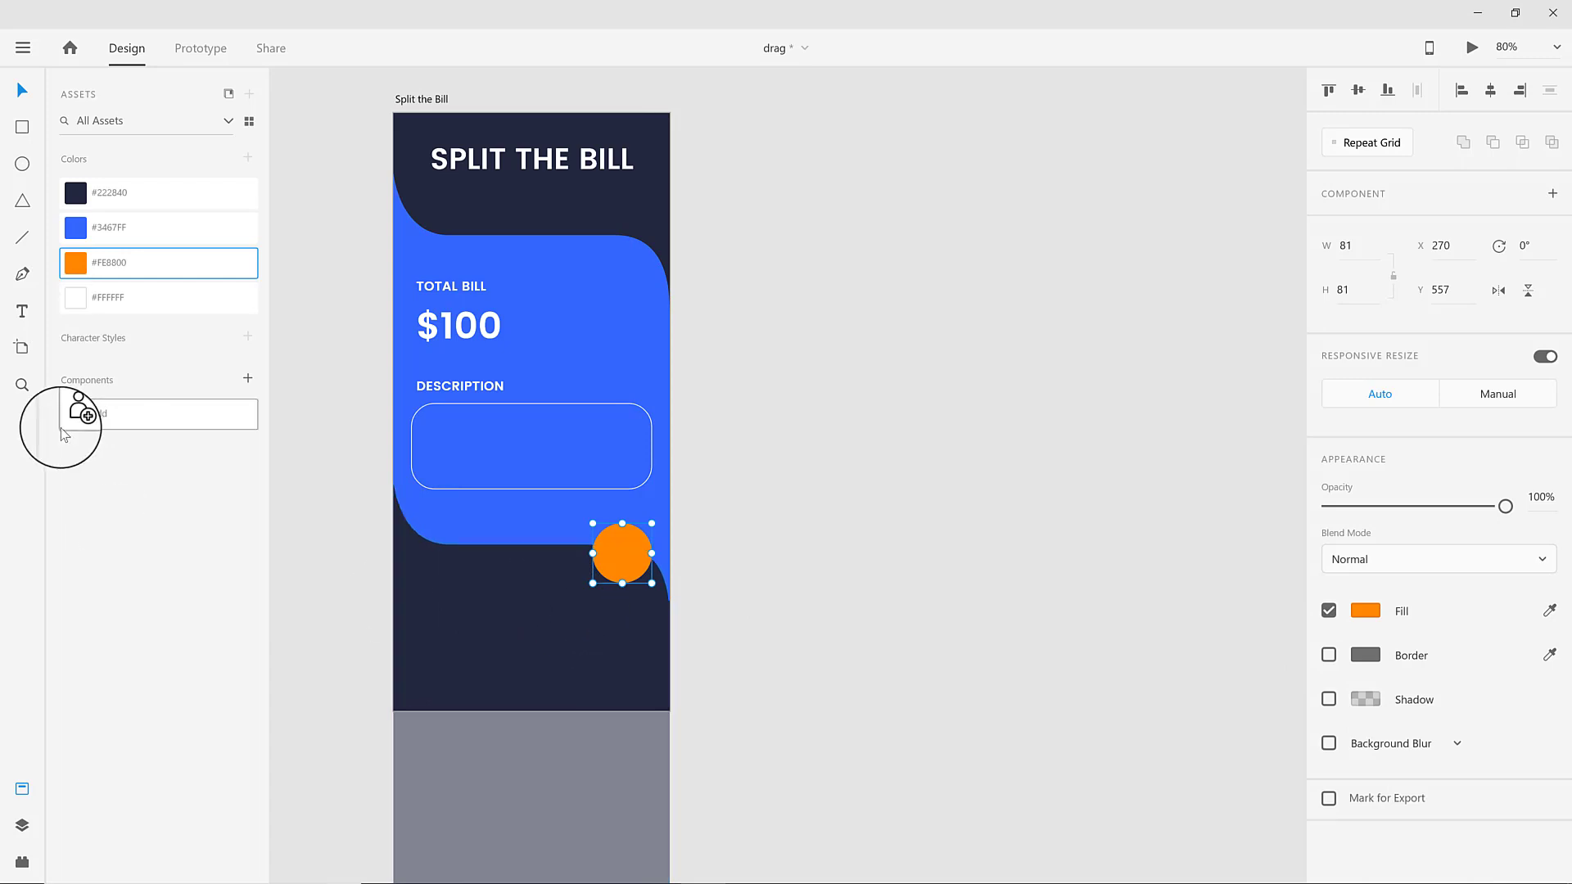
pyautogui.moveTo(72, 418); pyautogui.dragTo(518, 528)
pyautogui.moveTo(635, 552); pyautogui.dragTo(623, 557)
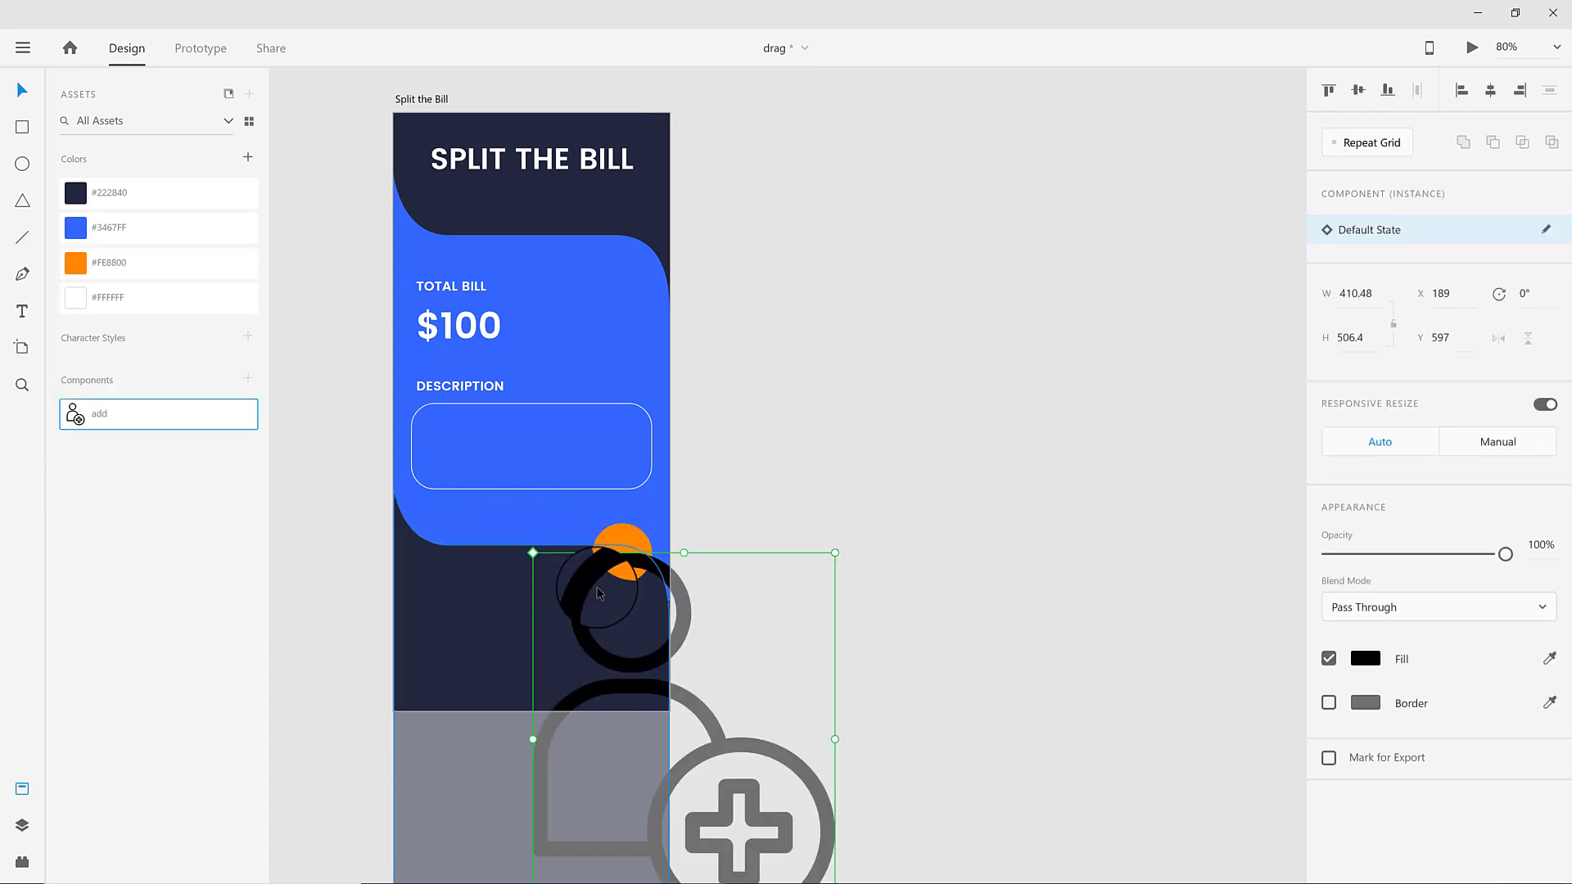
pyautogui.hotkey('ctrl', 'z')
# Place the "add" person icon from the assets on the orange circle, scaled down to about 30.5 by 37.6.
pyautogui.moveTo(88, 425); pyautogui.dragTo(622, 563)
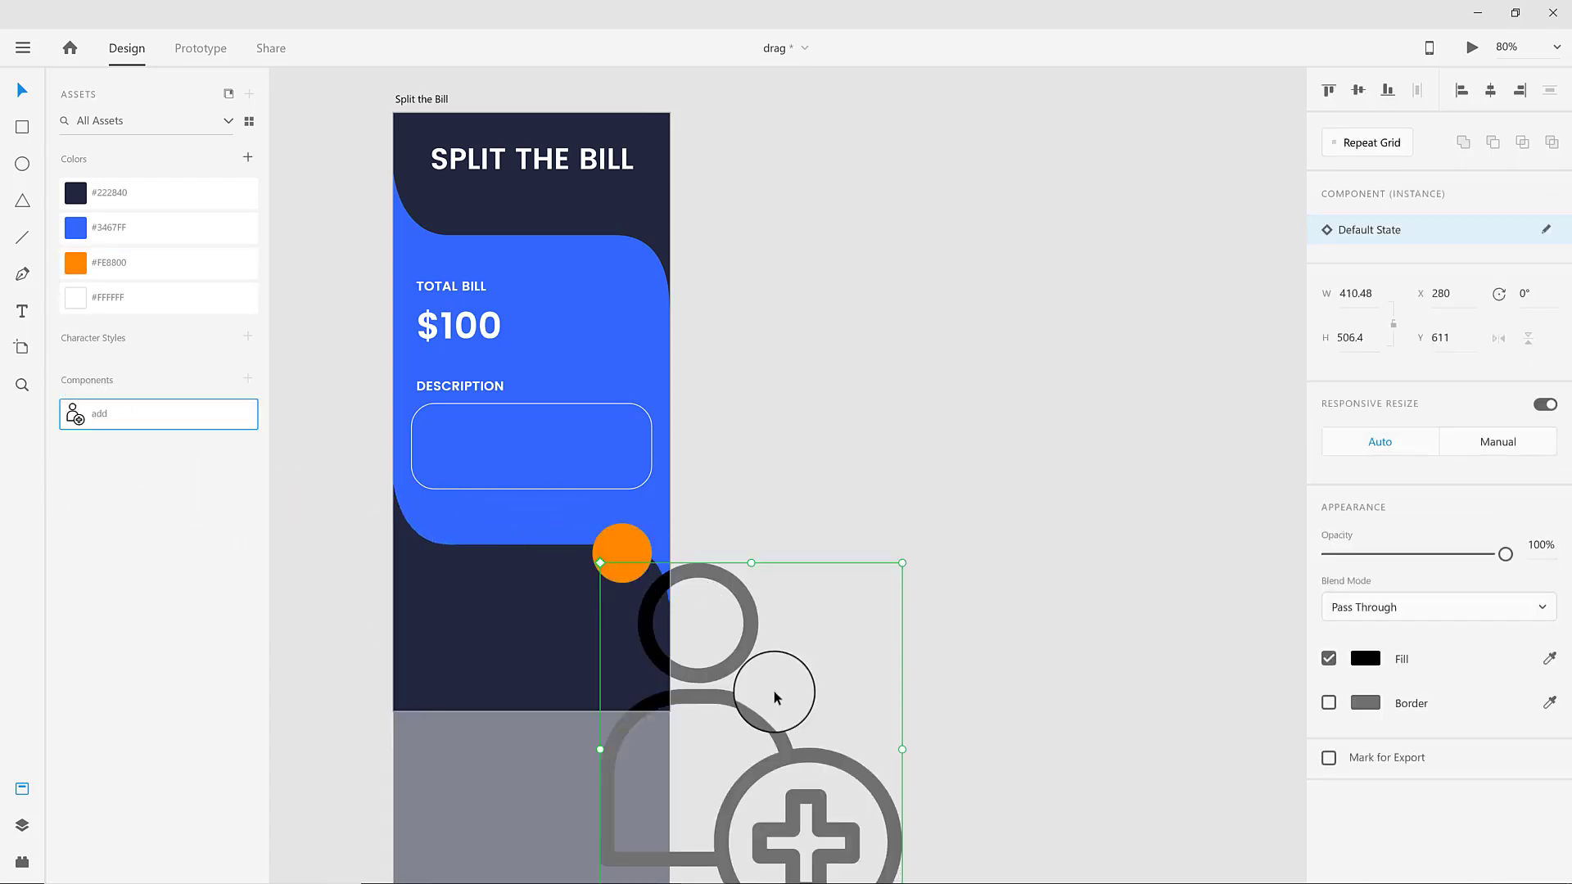
pyautogui.scroll(-3, 819, 679)
pyautogui.moveTo(900, 665); pyautogui.dragTo(765, 645)
pyautogui.click(620, 290)
pyautogui.hotkey('ctrl', '+')
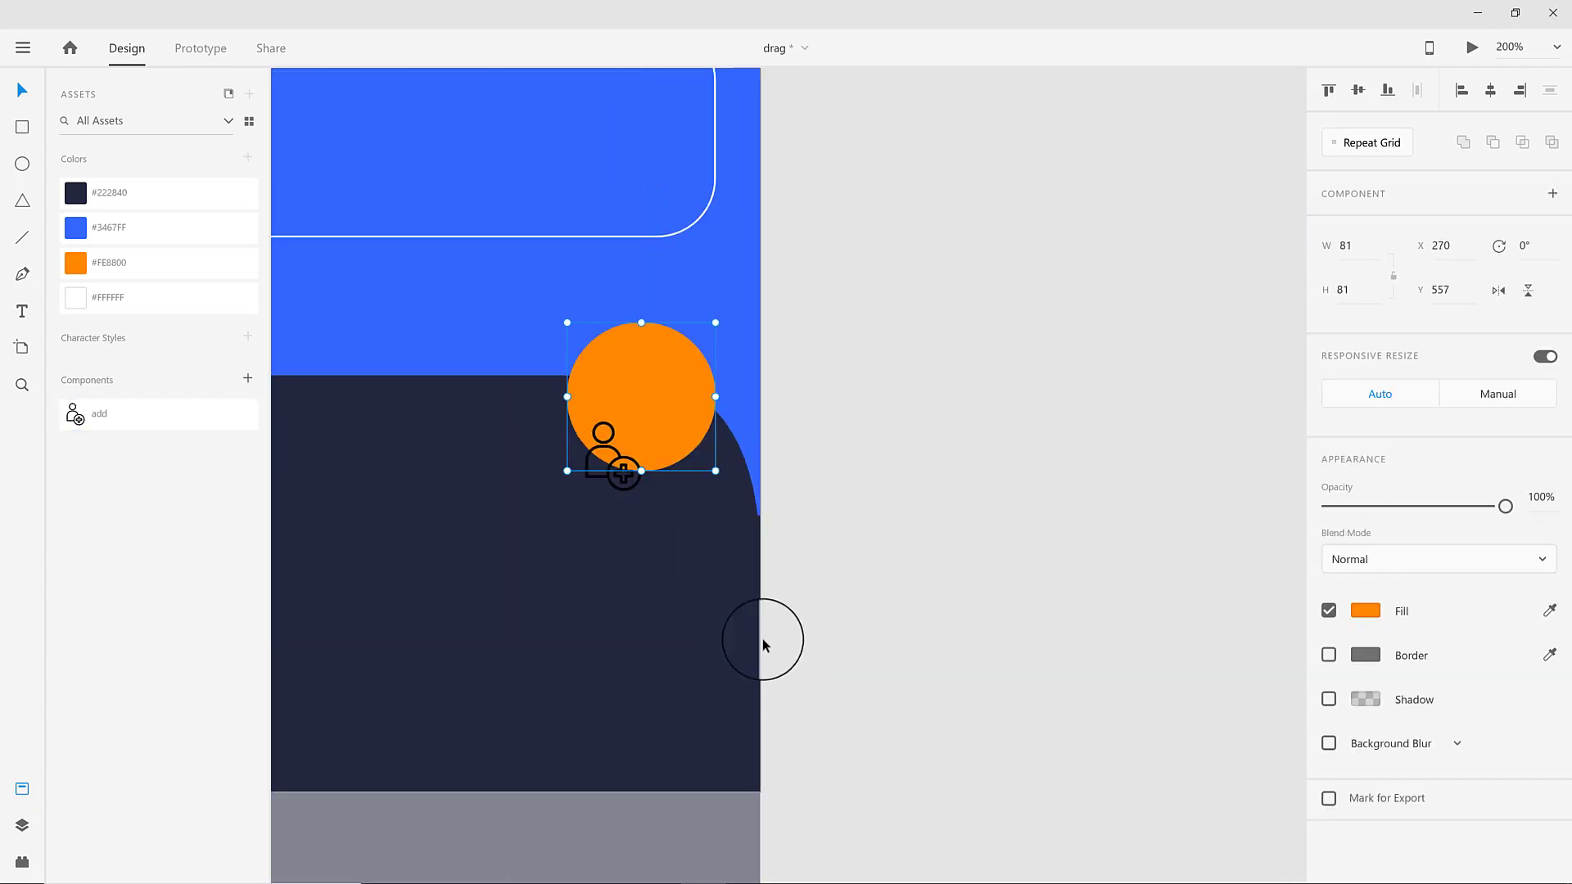
pyautogui.click(614, 450)
pyautogui.moveTo(618, 430); pyautogui.dragTo(651, 375)
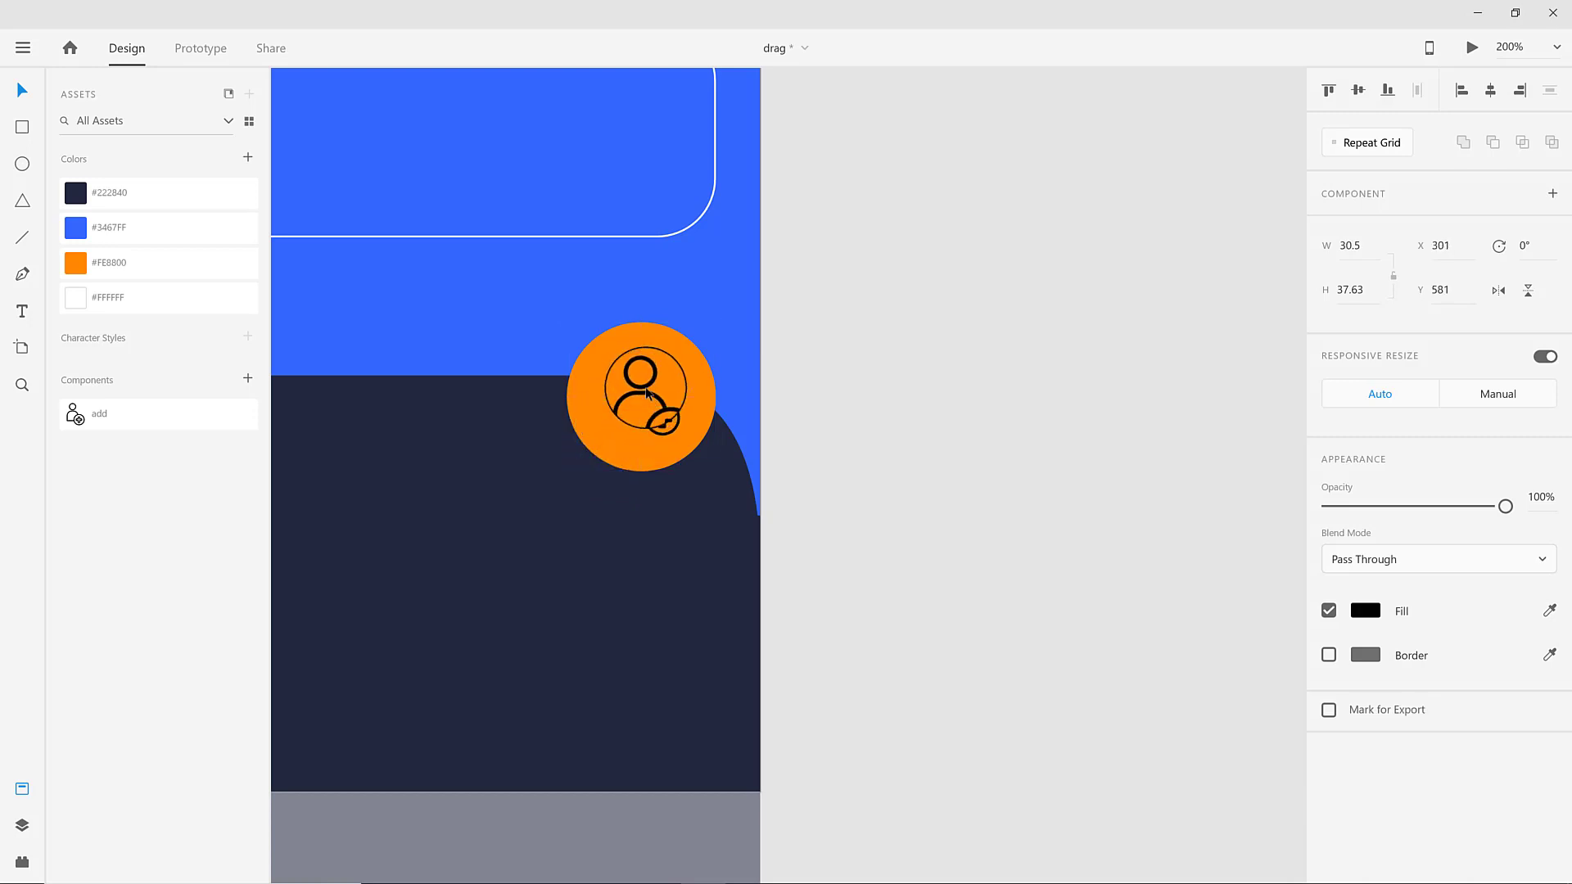
# Fill the person icon with white and center it horizontally and vertically on the orange circle.
pyautogui.click(1365, 610)
pyautogui.click(711, 450)
pyautogui.keyDown('shift'); pyautogui.click(646, 402); pyautogui.keyUp('shift')
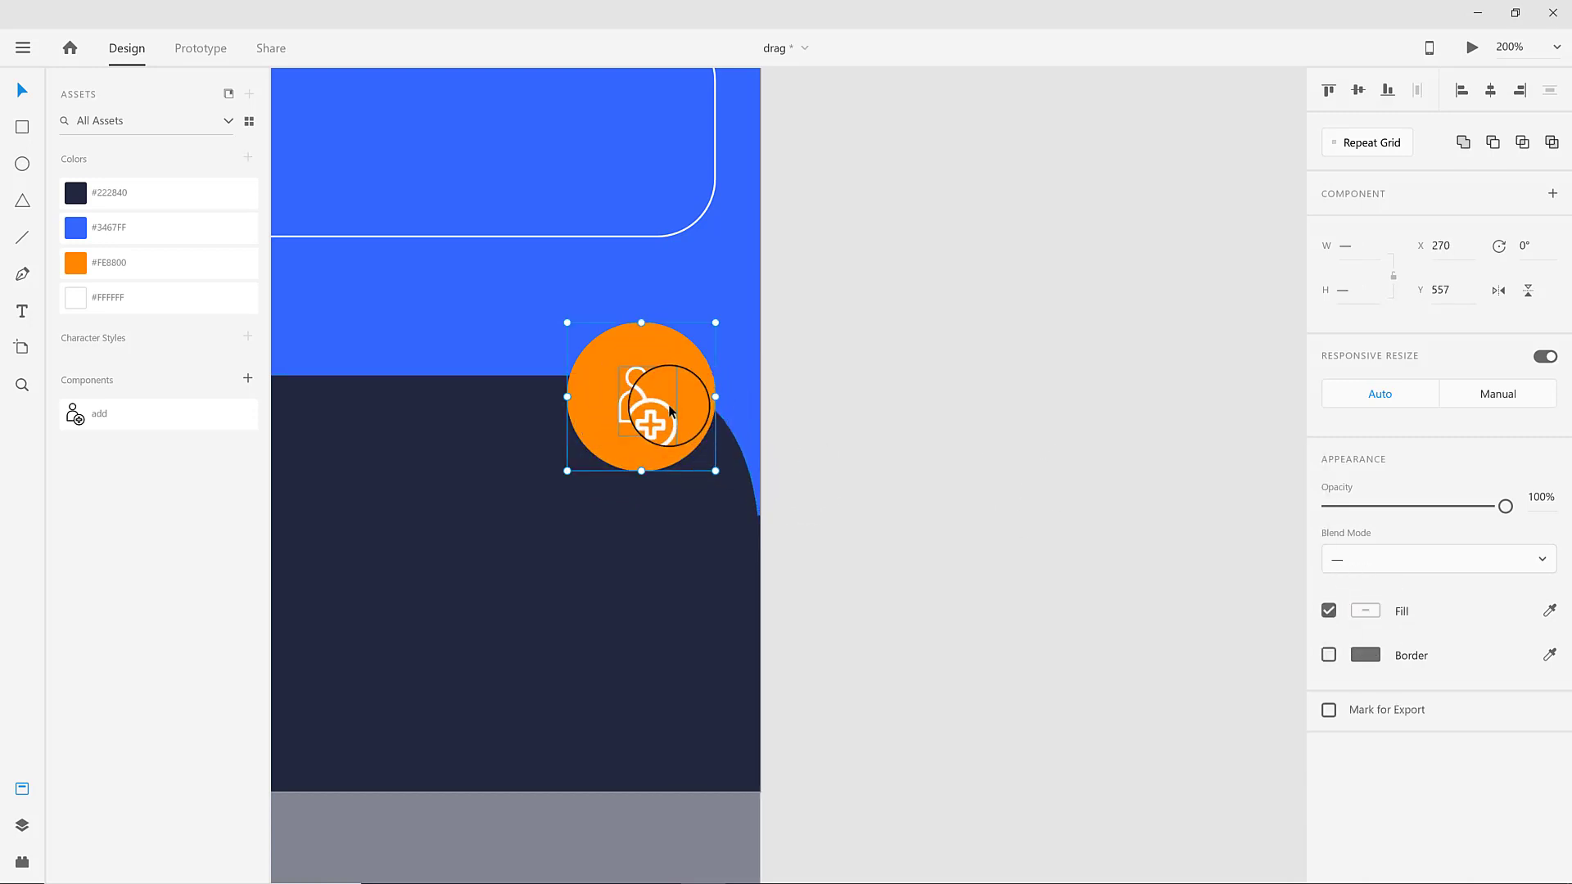
pyautogui.click(1357, 90)
pyautogui.click(1489, 90)
pyautogui.click(1020, 381)
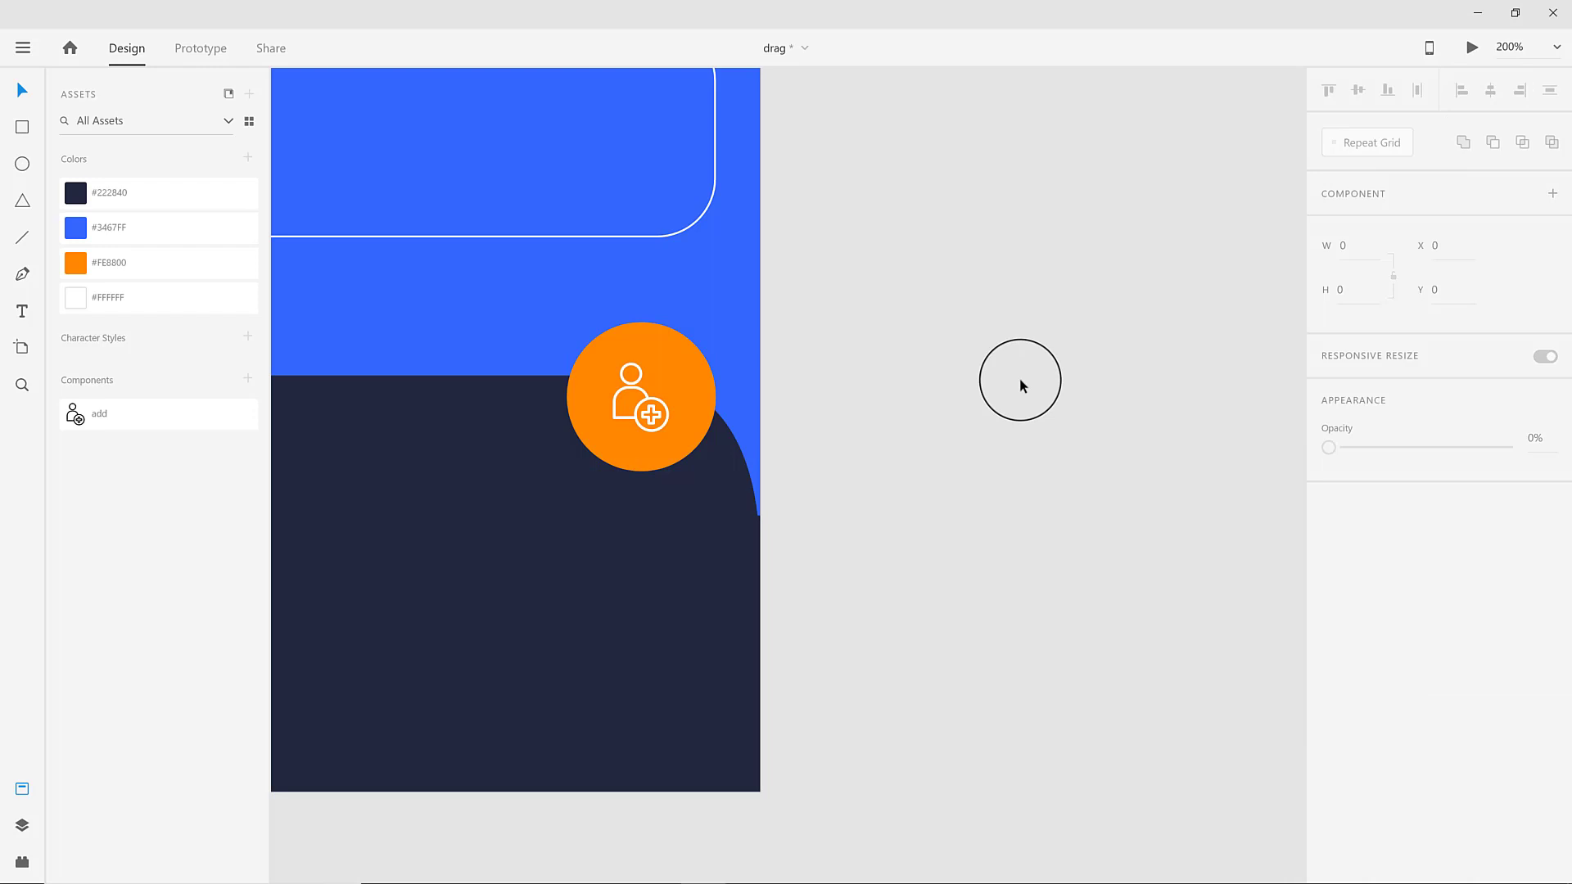
pyautogui.click(655, 421)
pyautogui.hotkey('ctrl', '-')
pyautogui.hotkey('ctrl', '-')
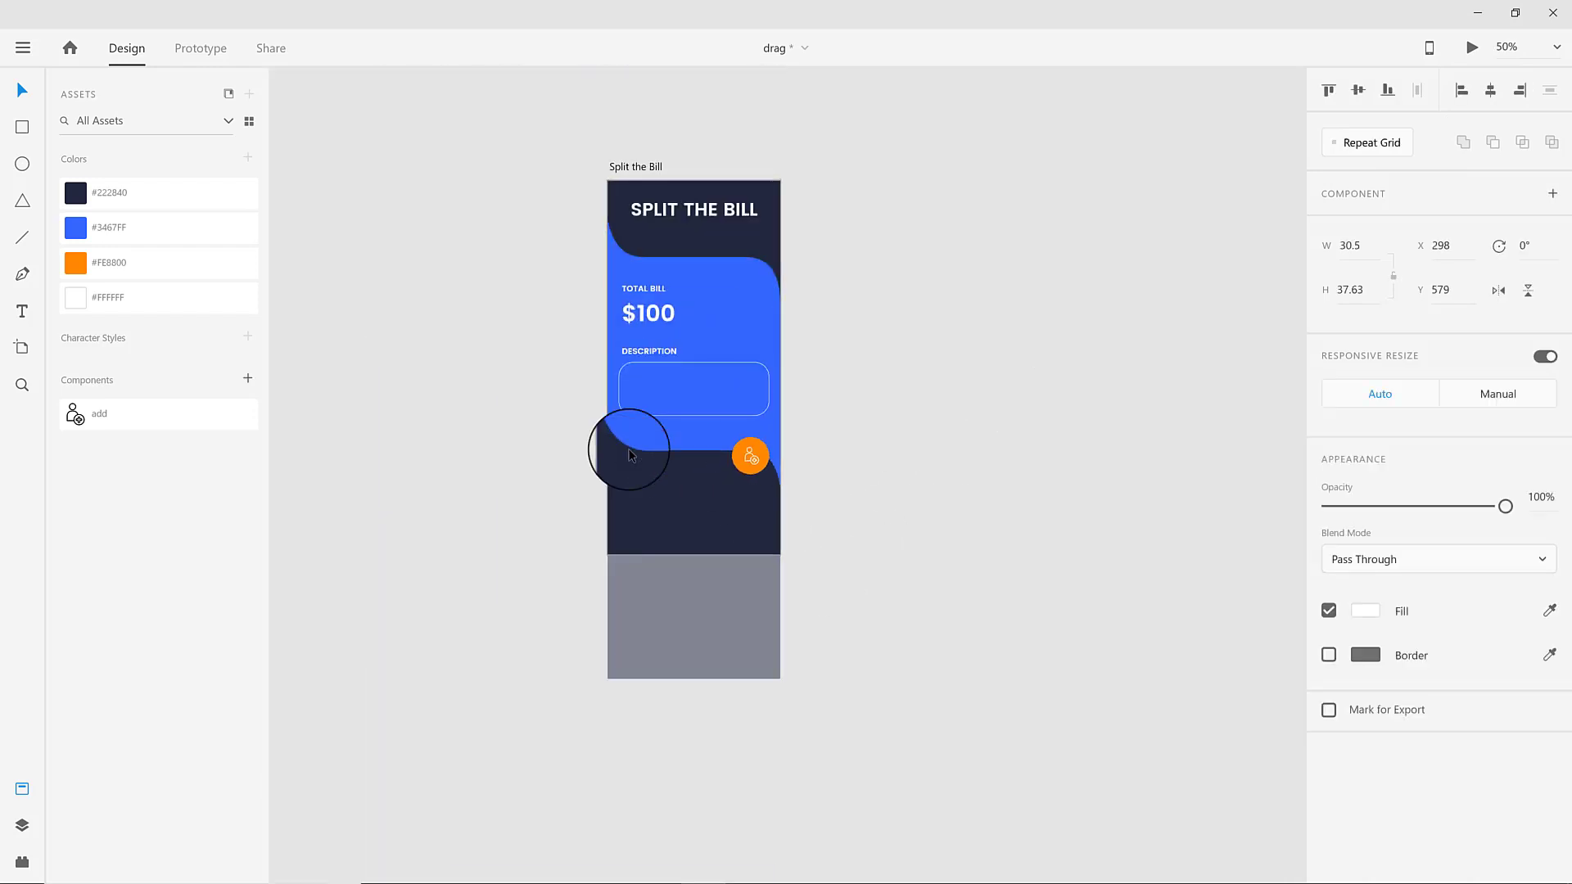
pyautogui.click(629, 455)
pyautogui.click(898, 484)
pyautogui.scroll(2, 888, 479)
pyautogui.moveTo(657, 367); pyautogui.dragTo(575, 537)
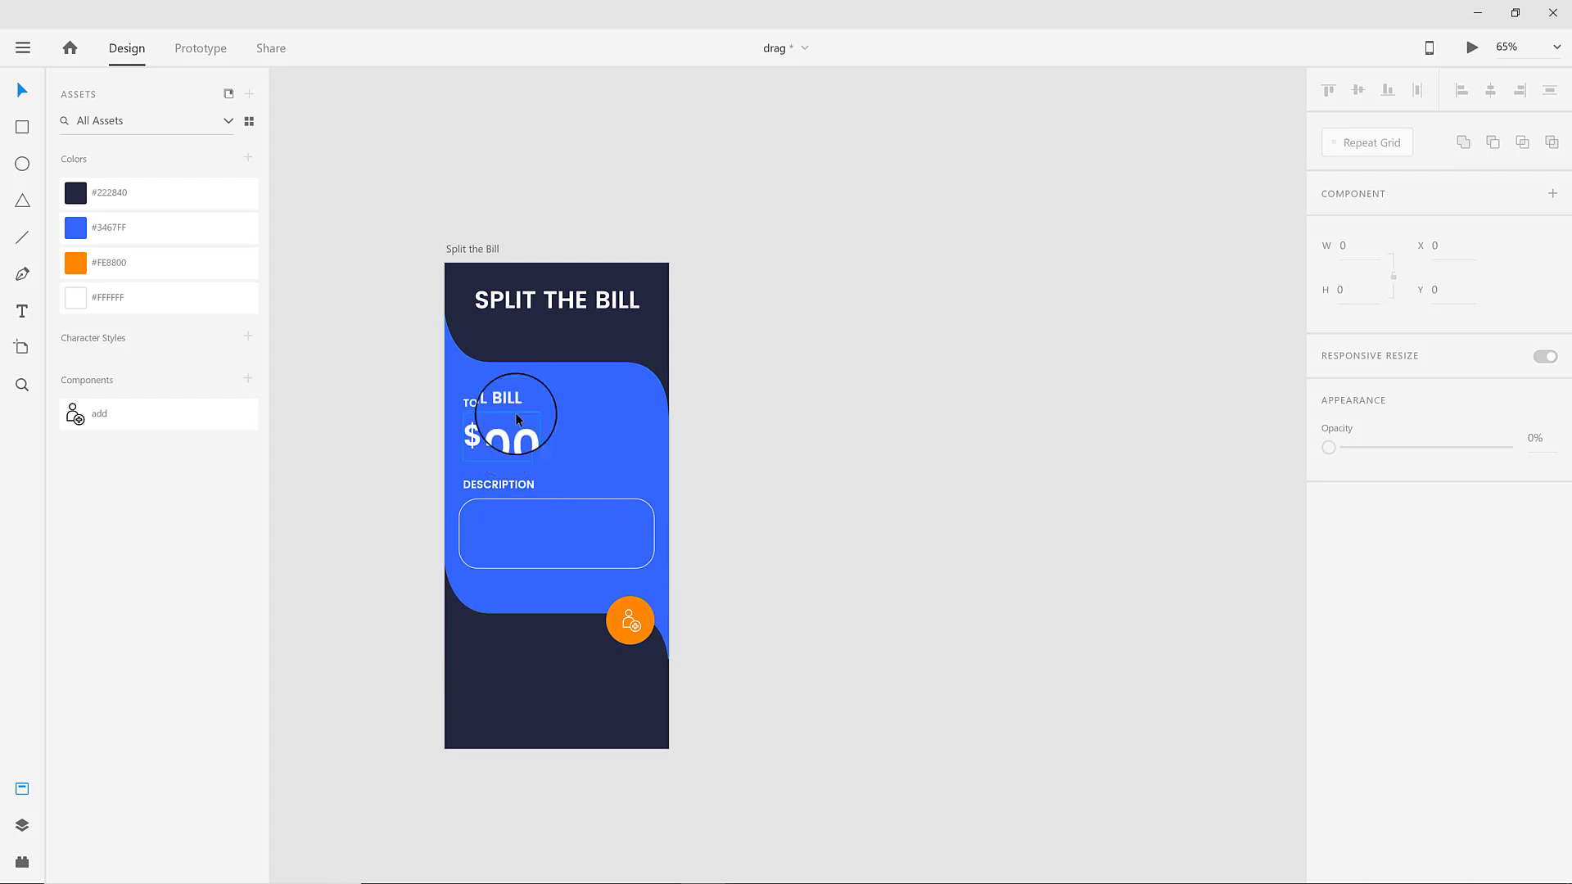
pyautogui.moveTo(568, 302); pyautogui.dragTo(565, 317)
pyautogui.click(504, 446)
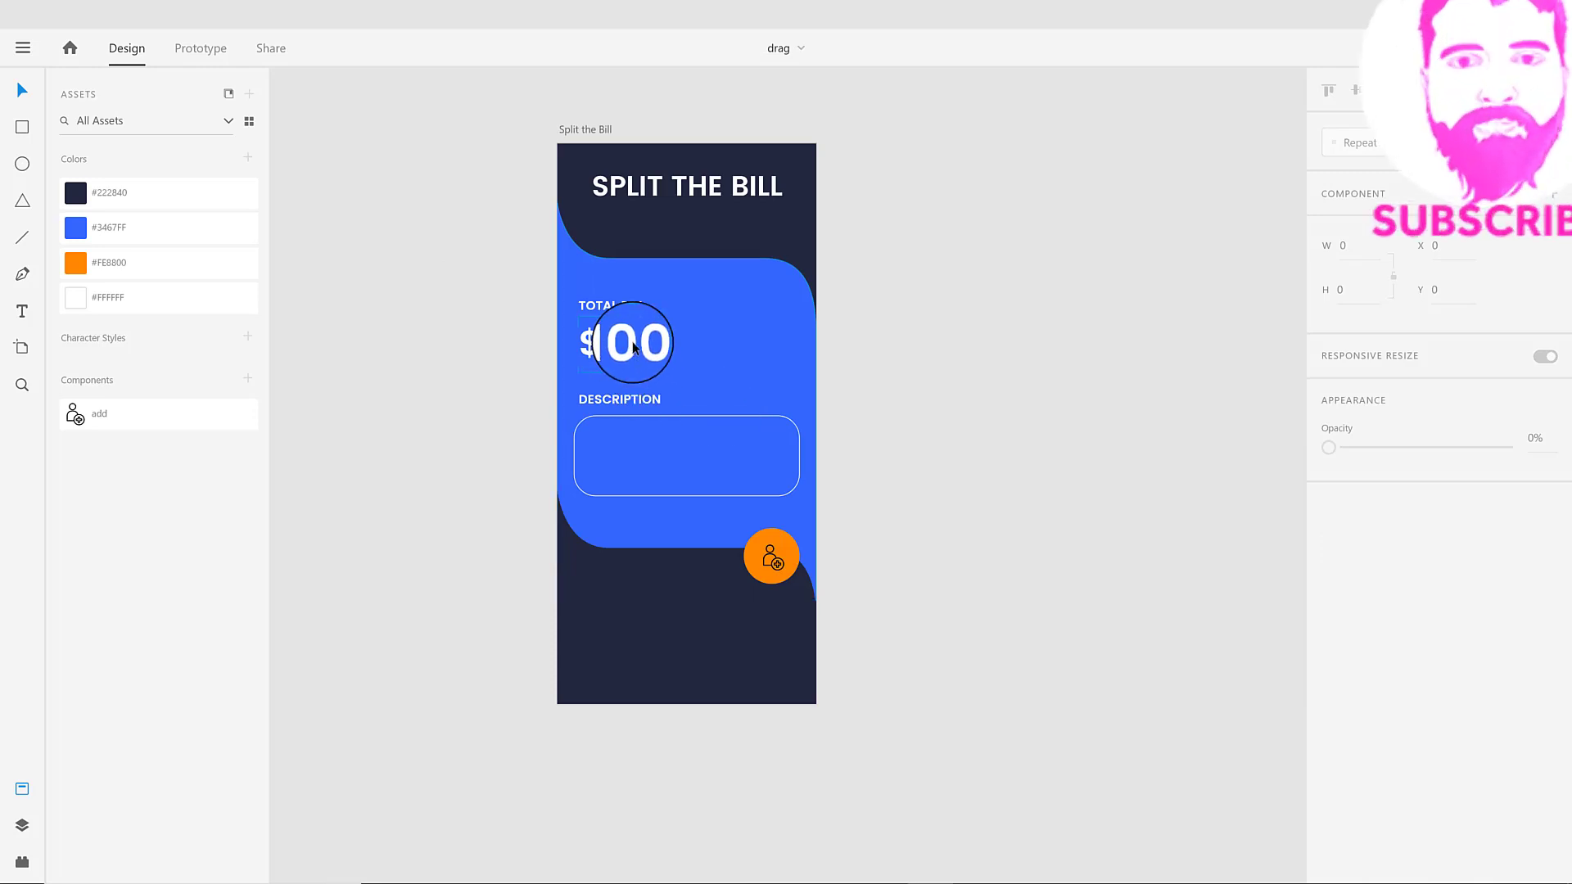
# Move the $100 amount to the right end of the TOTAL BILL row, at X about 240 and Y about 195.
pyautogui.click(635, 350)
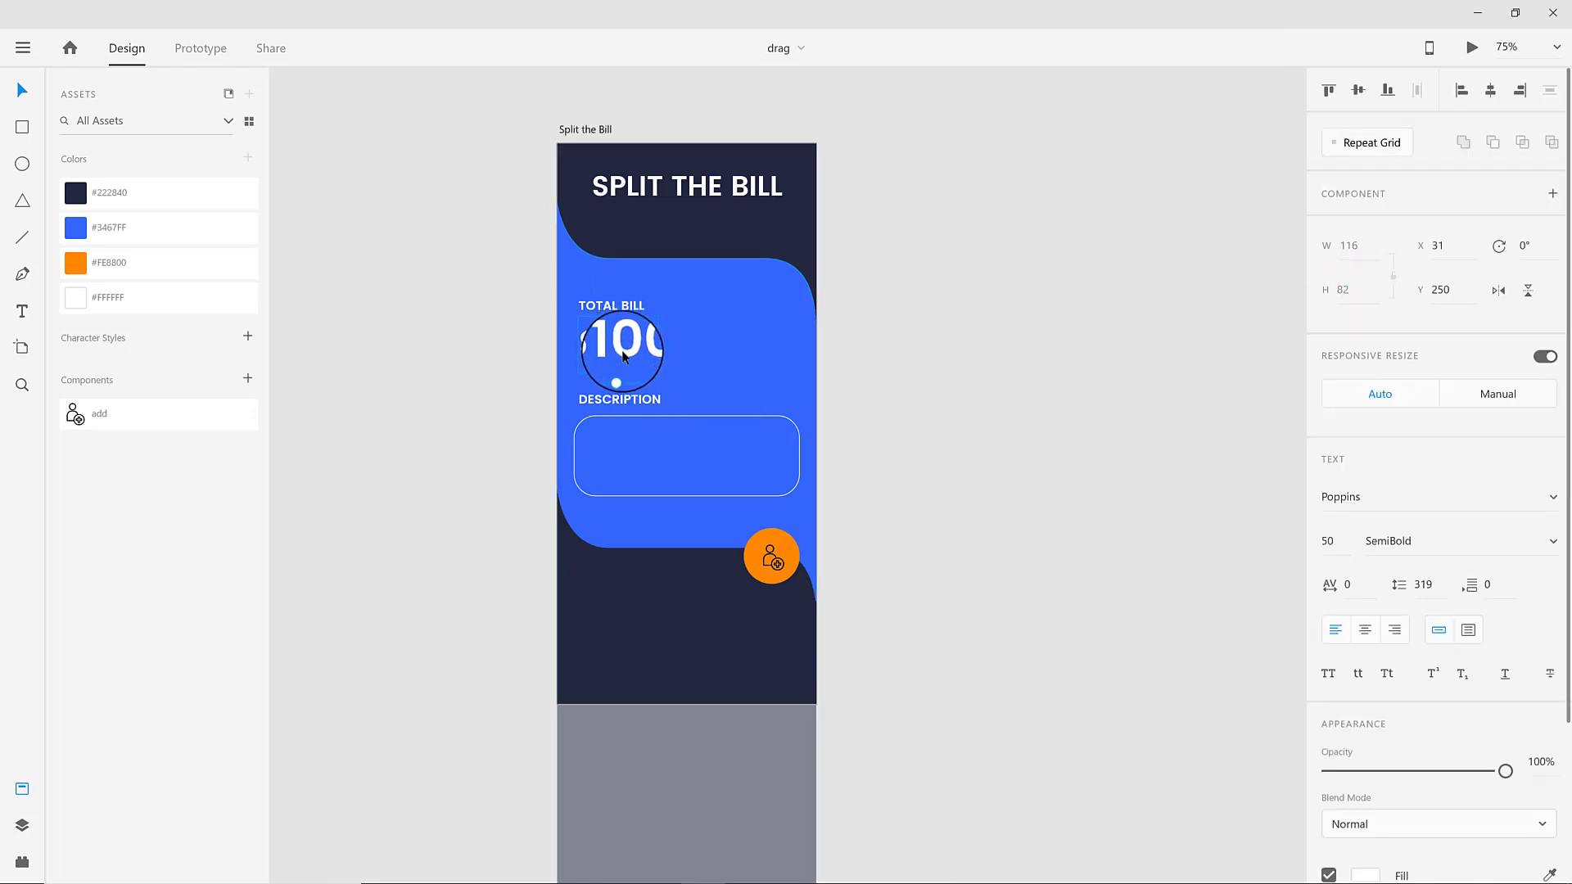
pyautogui.moveTo(623, 355); pyautogui.dragTo(767, 319)
# Draw a horizontal line about 319 wide below the TOTAL BILL row, with border size 5 and light orange color #FFD5A4.
pyautogui.click(23, 237)
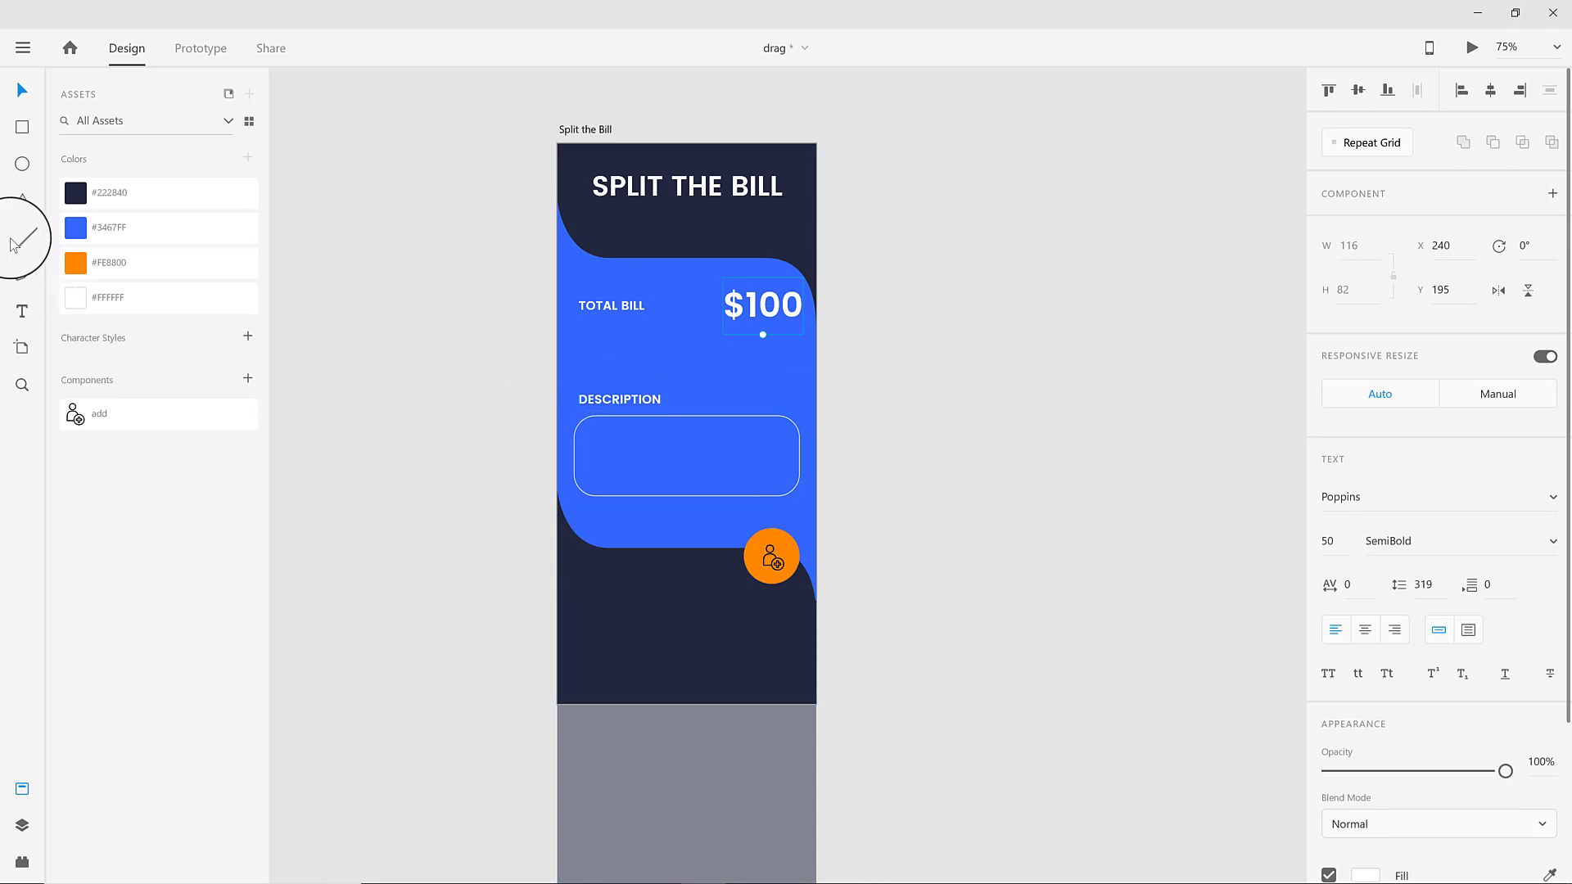
pyautogui.moveTo(574, 354); pyautogui.dragTo(795, 357)
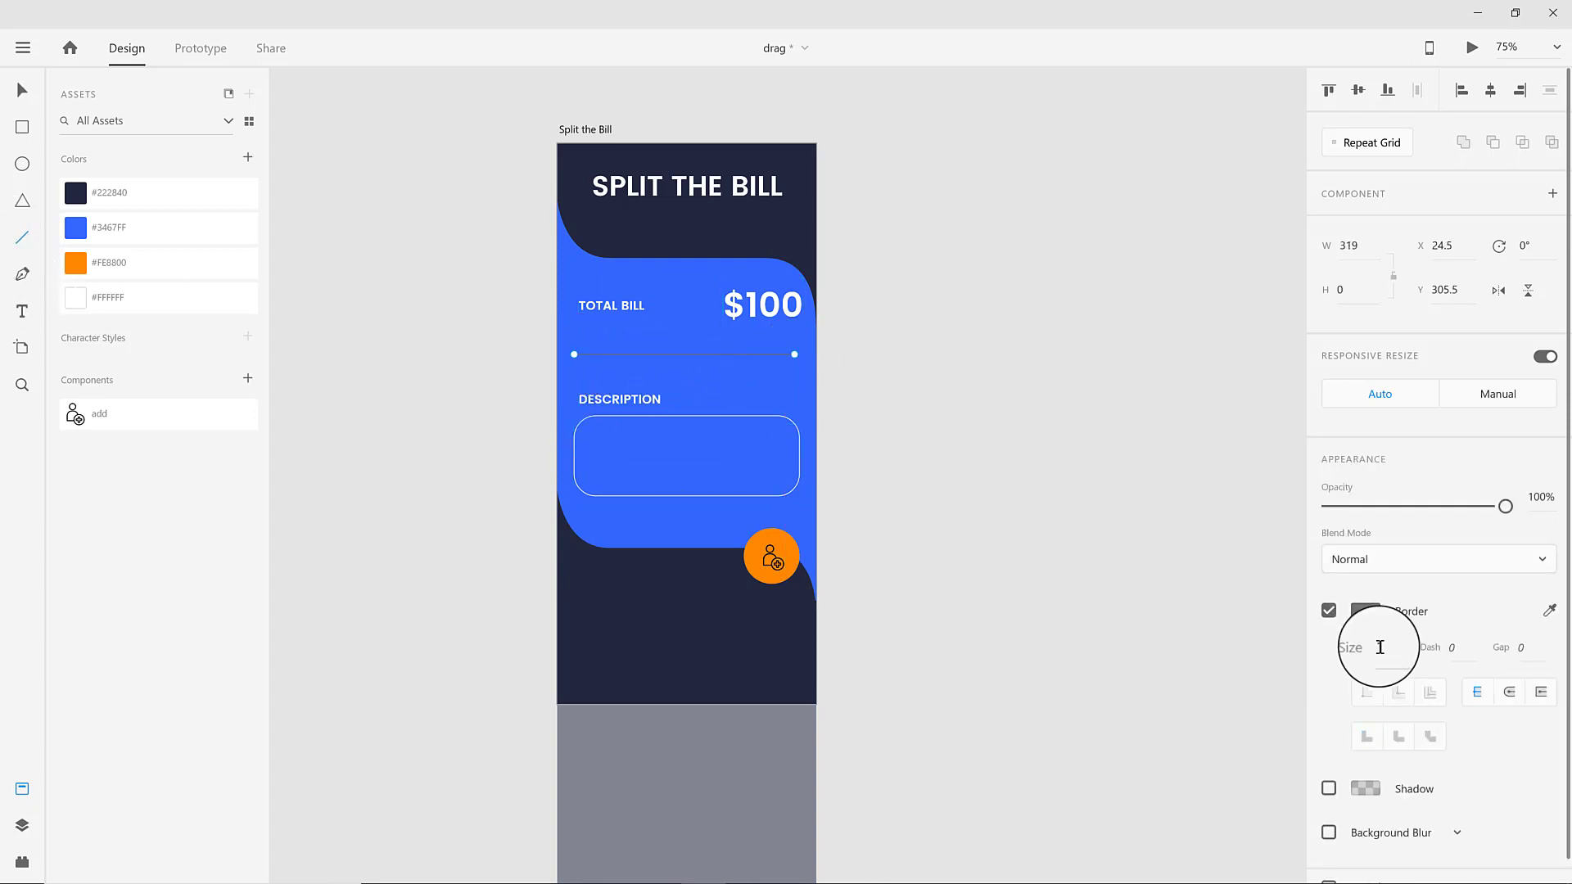
pyautogui.click(1362, 611)
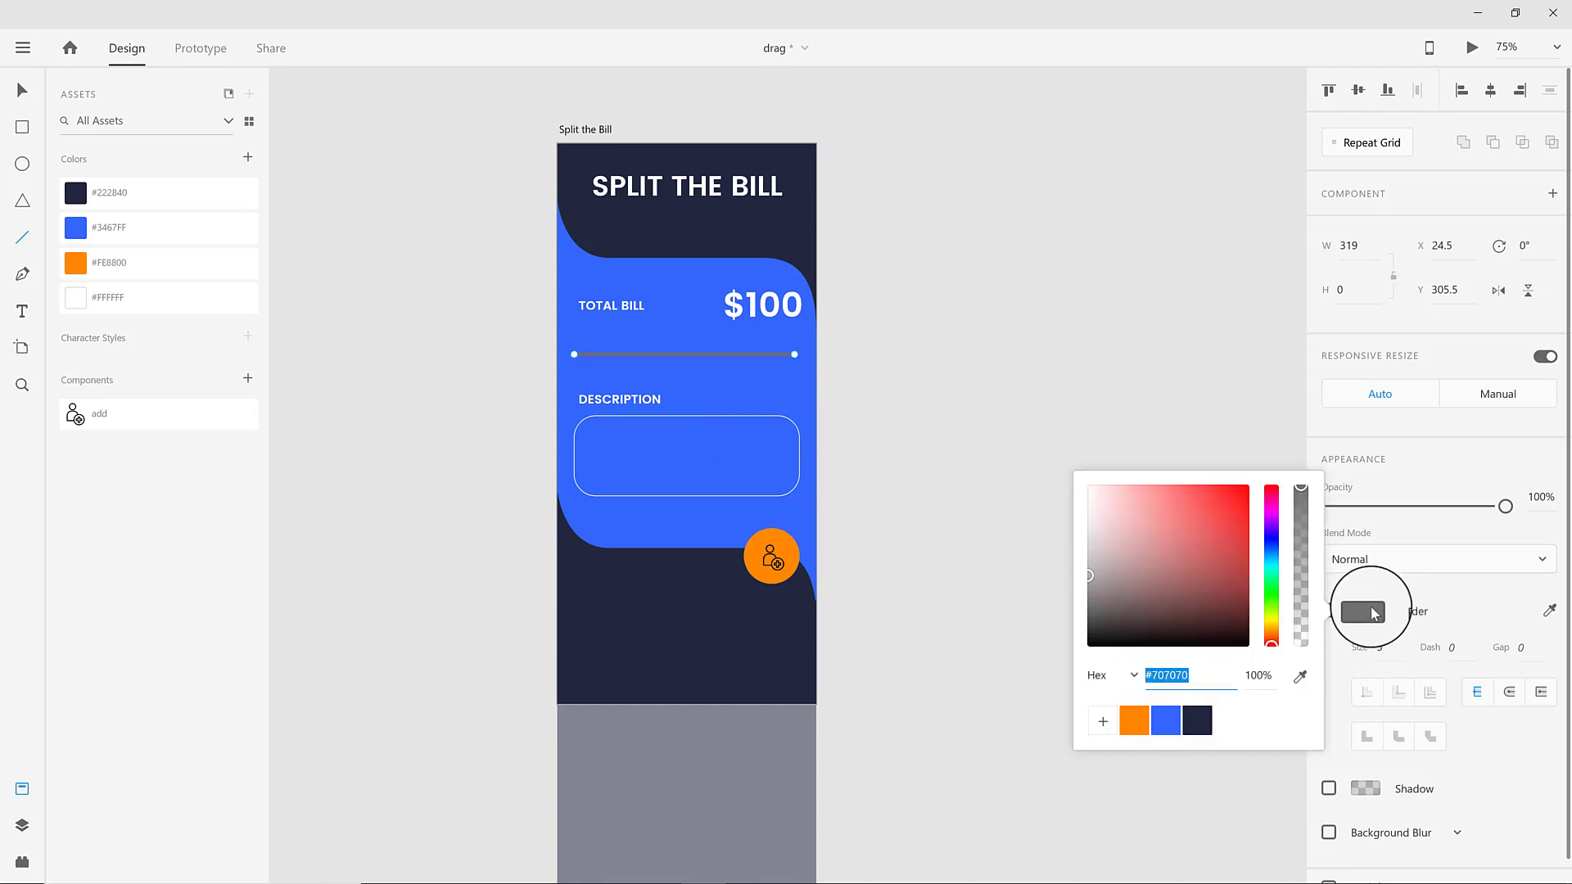
pyautogui.click(1165, 720)
pyautogui.click(1134, 720)
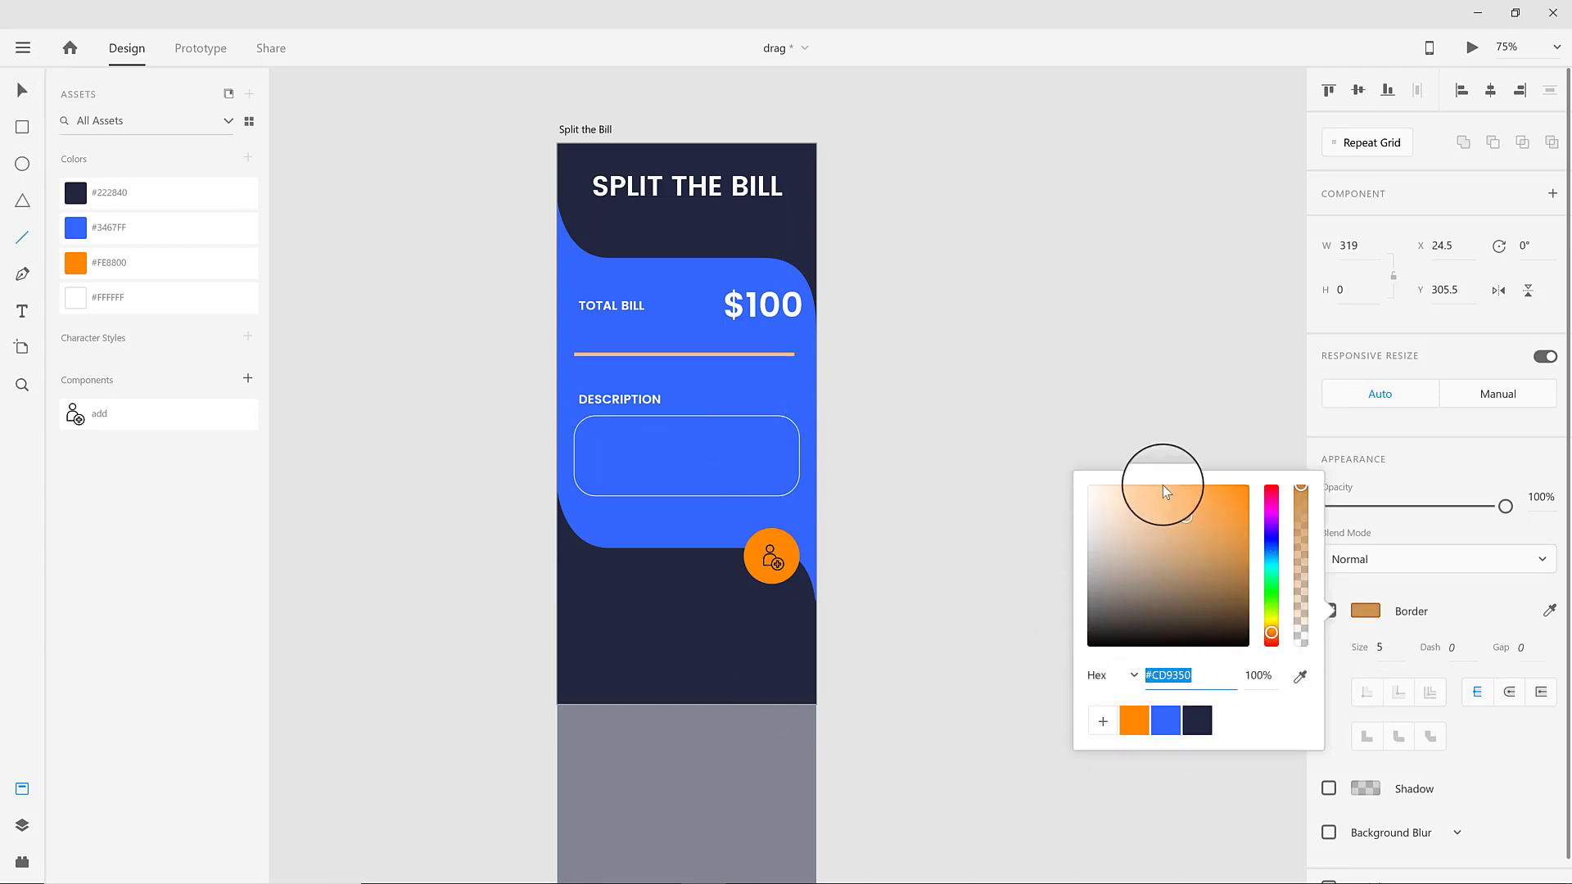
pyautogui.moveTo(1163, 486); pyautogui.dragTo(1150, 475)
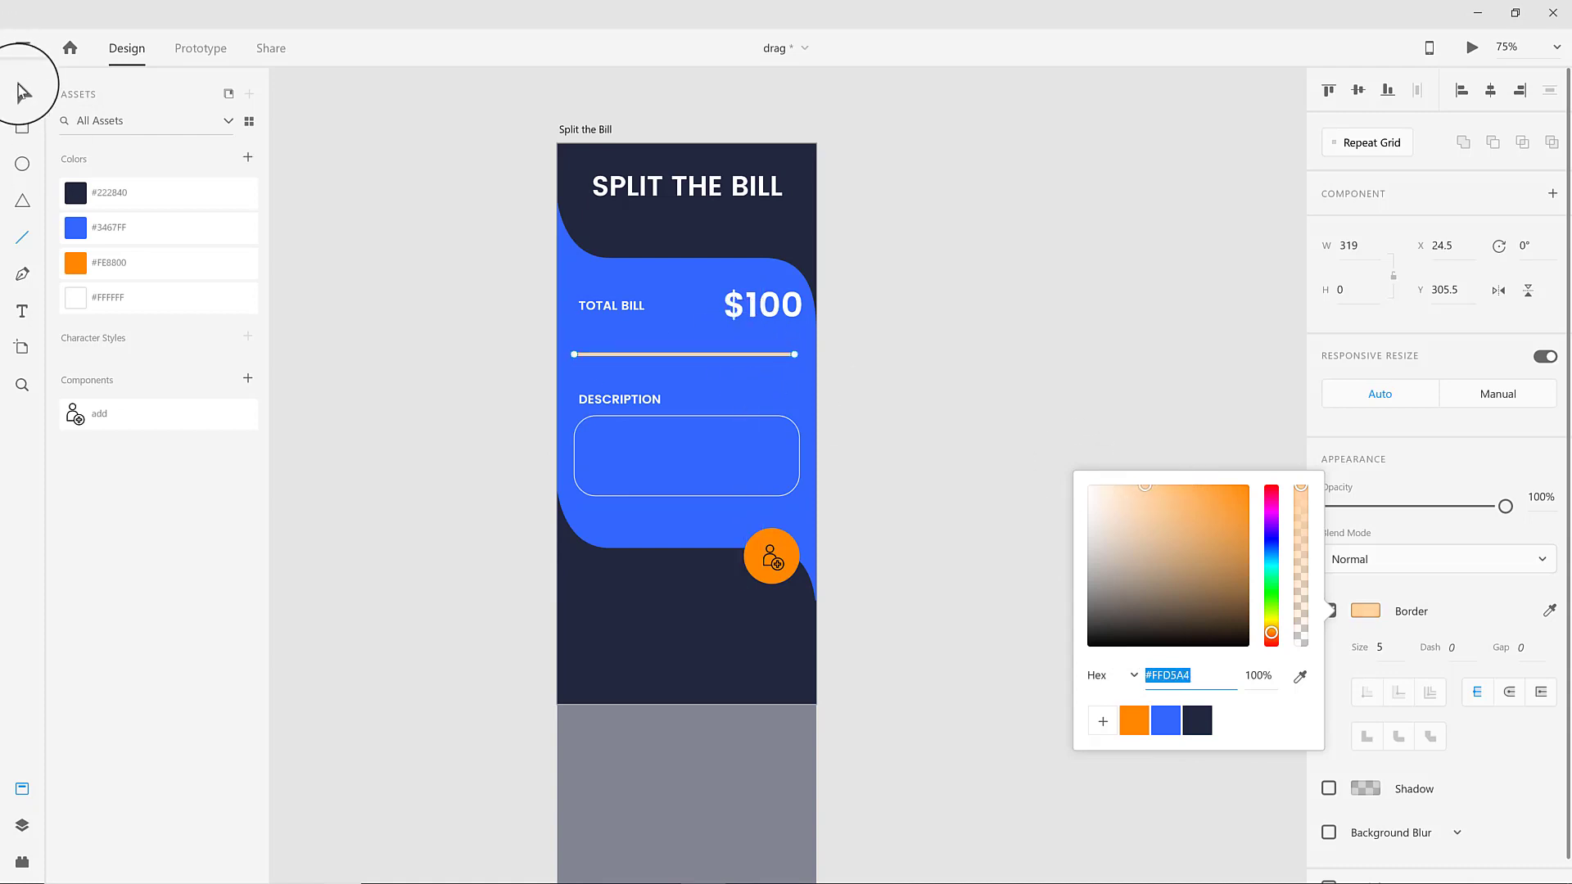
# Overlay a short copy of the line, about 33 wide, on its left end and color it orange #FE8800.
pyautogui.click(22, 90)
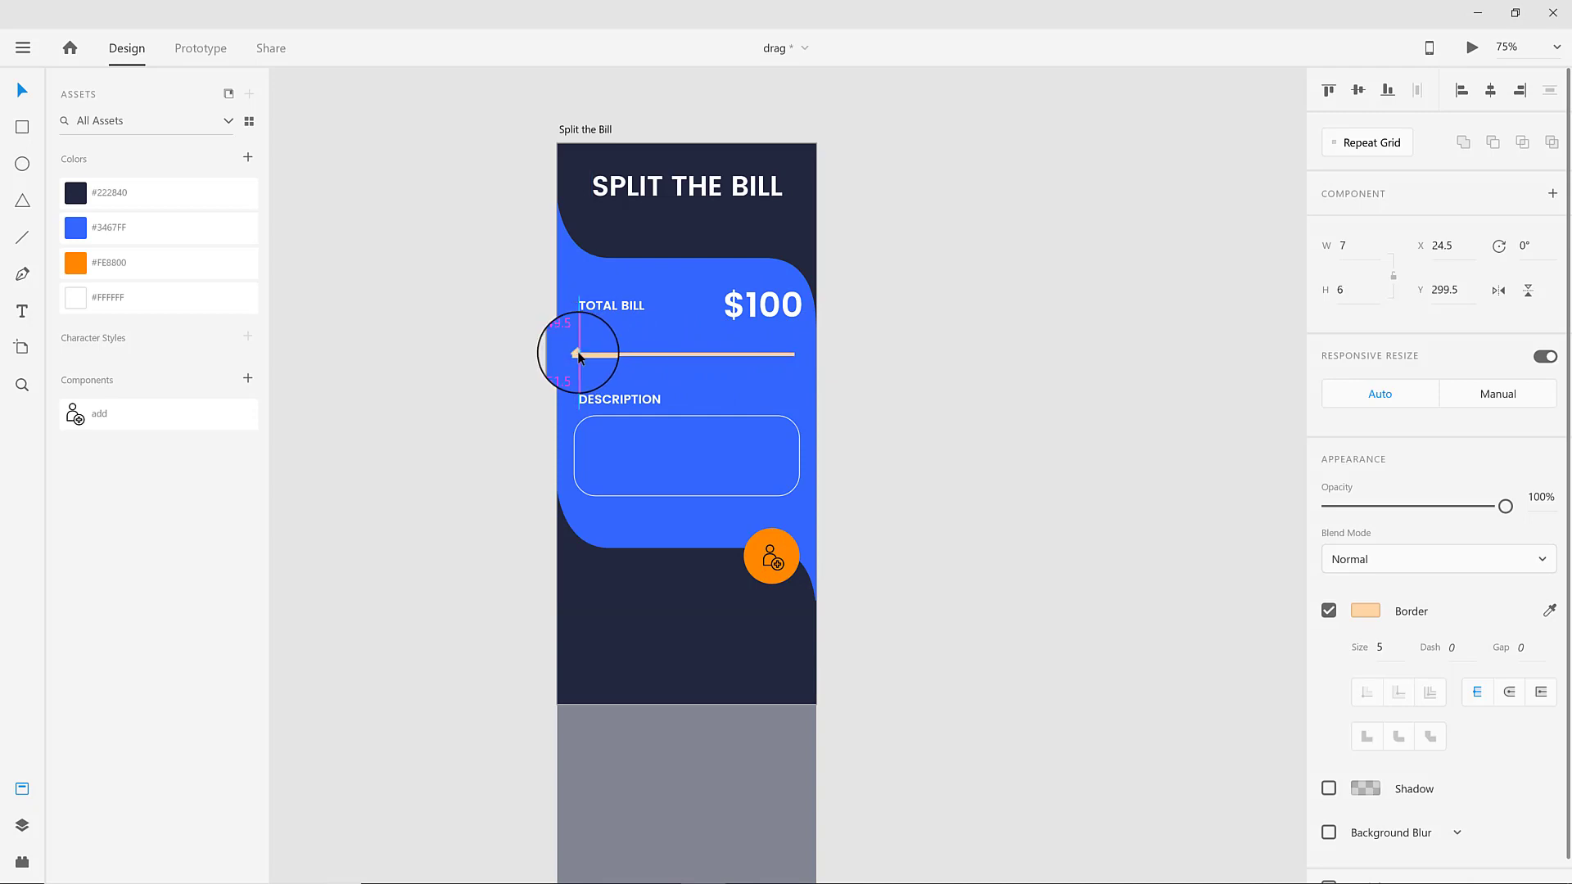
pyautogui.moveTo(577, 356); pyautogui.dragTo(595, 355)
pyautogui.click(1363, 611)
pyautogui.click(1134, 721)
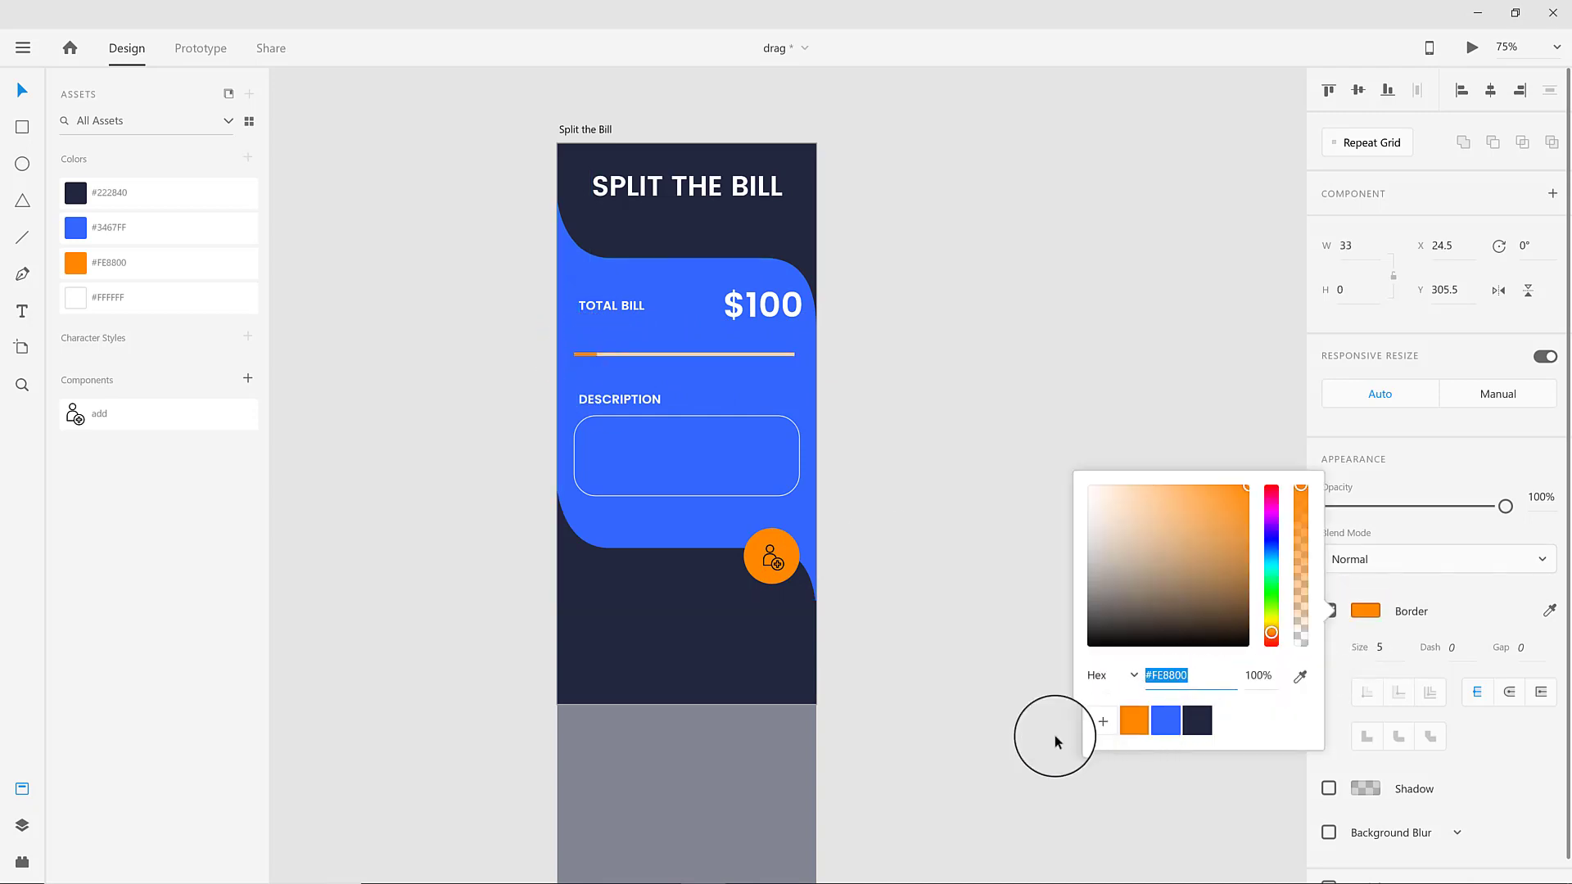
pyautogui.click(1055, 742)
pyautogui.click(618, 401)
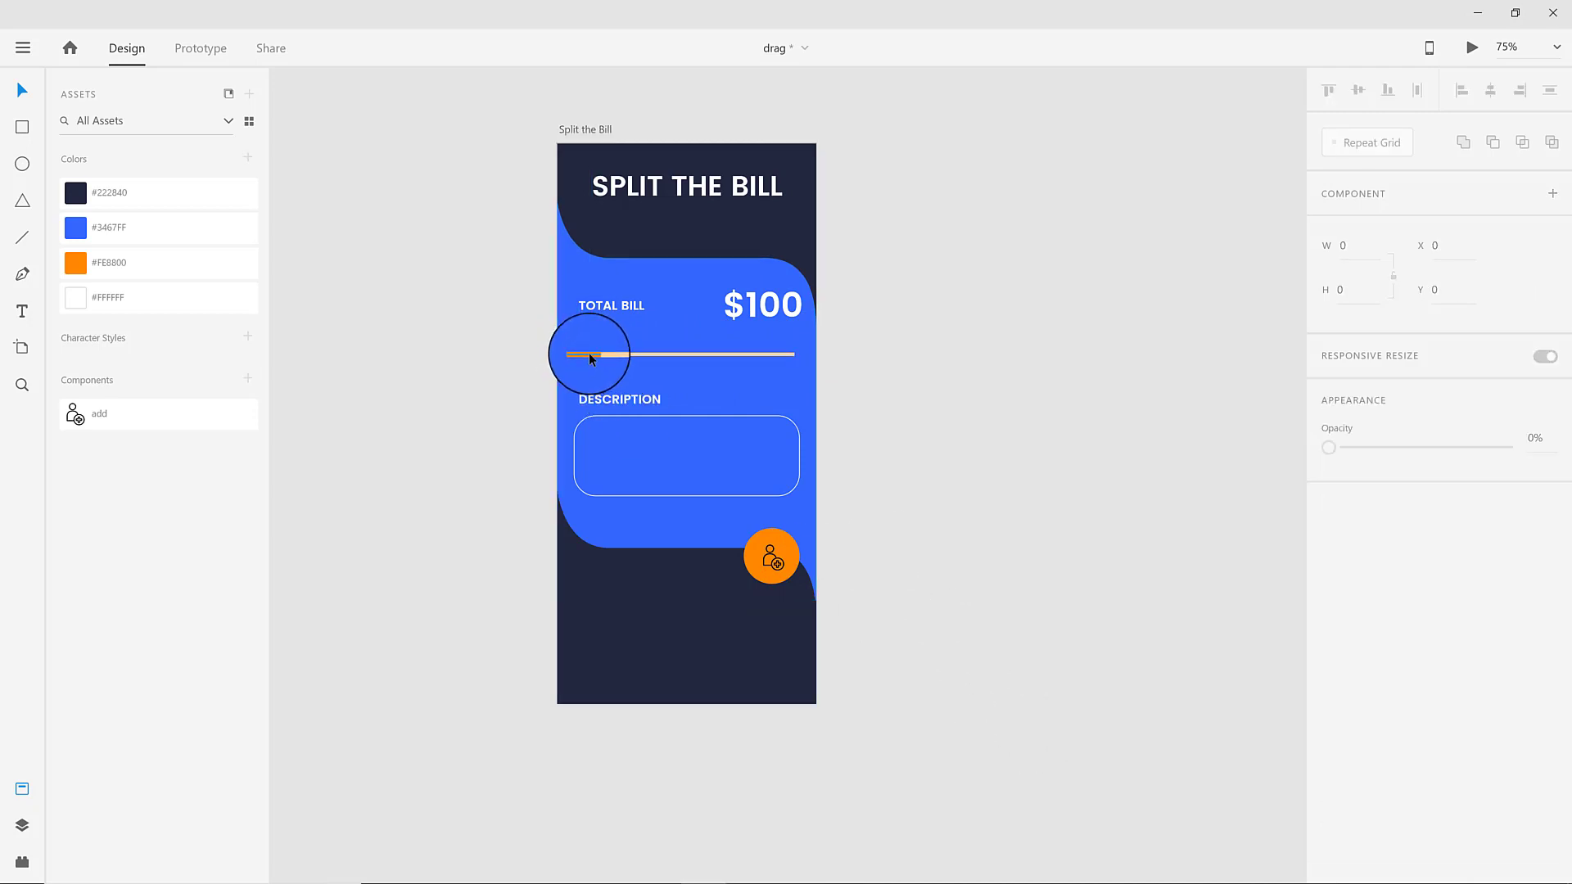
# Change the long line's border color to white #FFFFFF and lower its opacity to about 44%.
pyautogui.click(633, 356)
pyautogui.click(1365, 612)
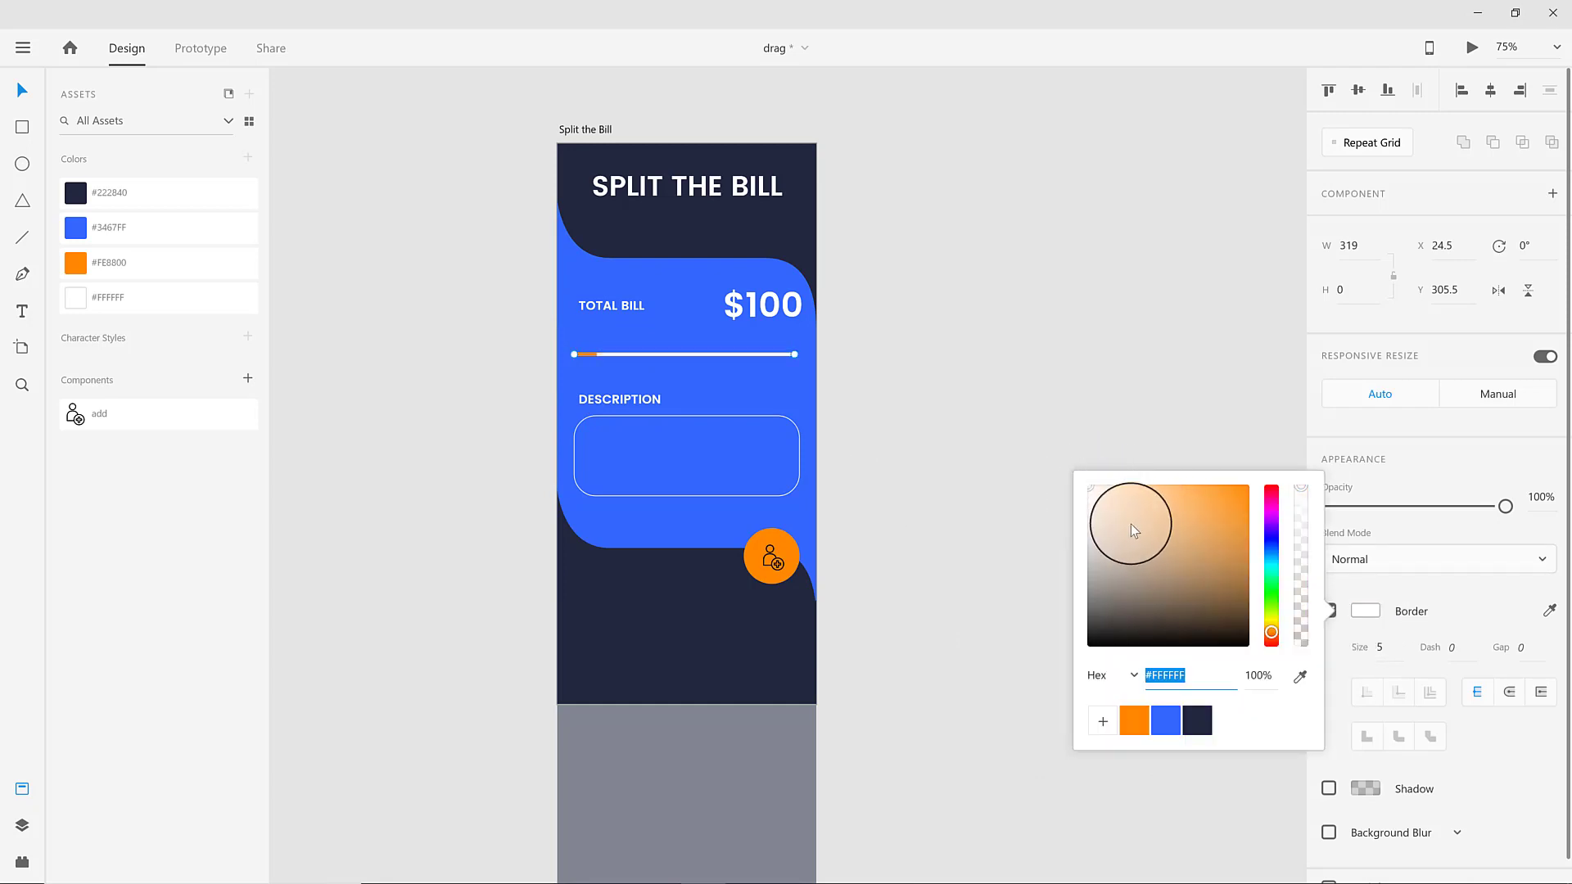
pyautogui.click(1440, 571)
pyautogui.click(1499, 508)
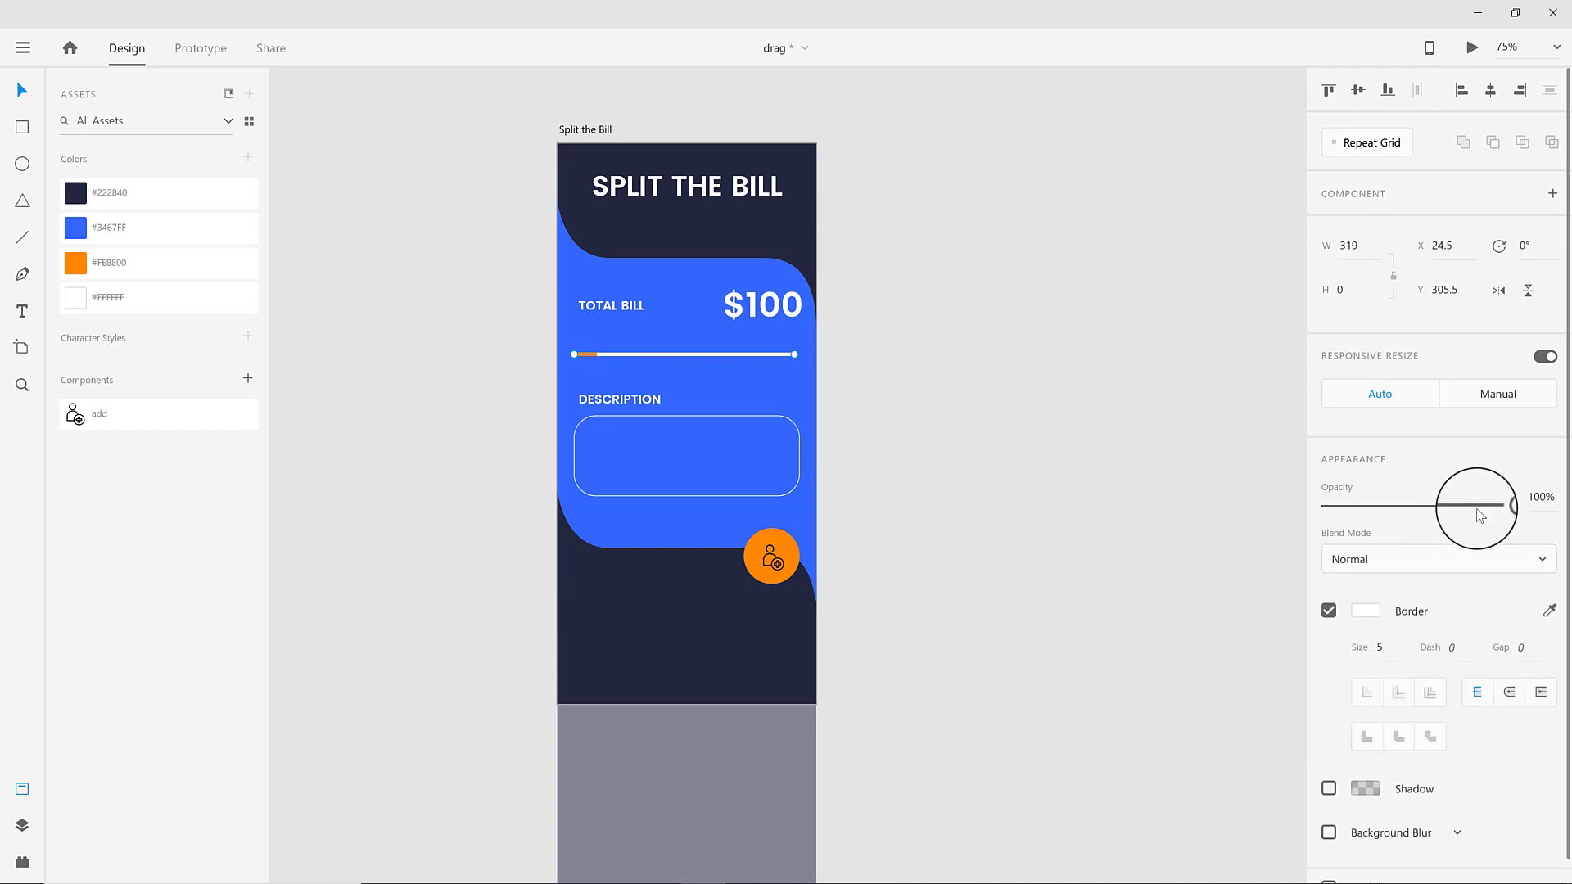
pyautogui.moveTo(1479, 510); pyautogui.dragTo(1407, 512)
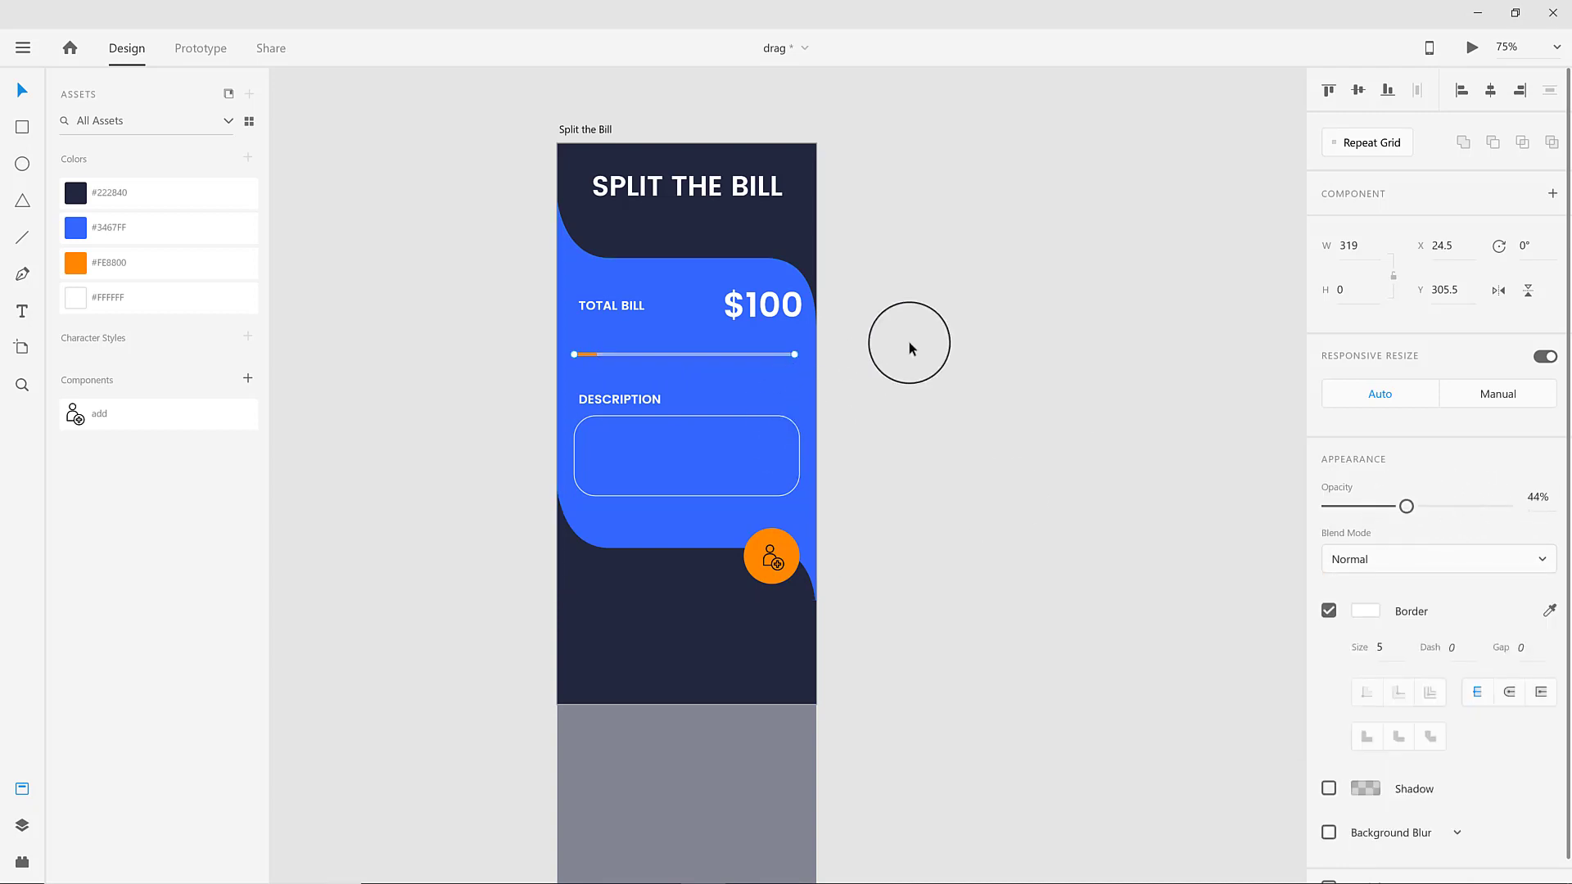
pyautogui.click(600, 371)
# Shorten the orange line segment to about 7 wide at the left end of the slider line.
pyautogui.scroll(5, 553, 397)
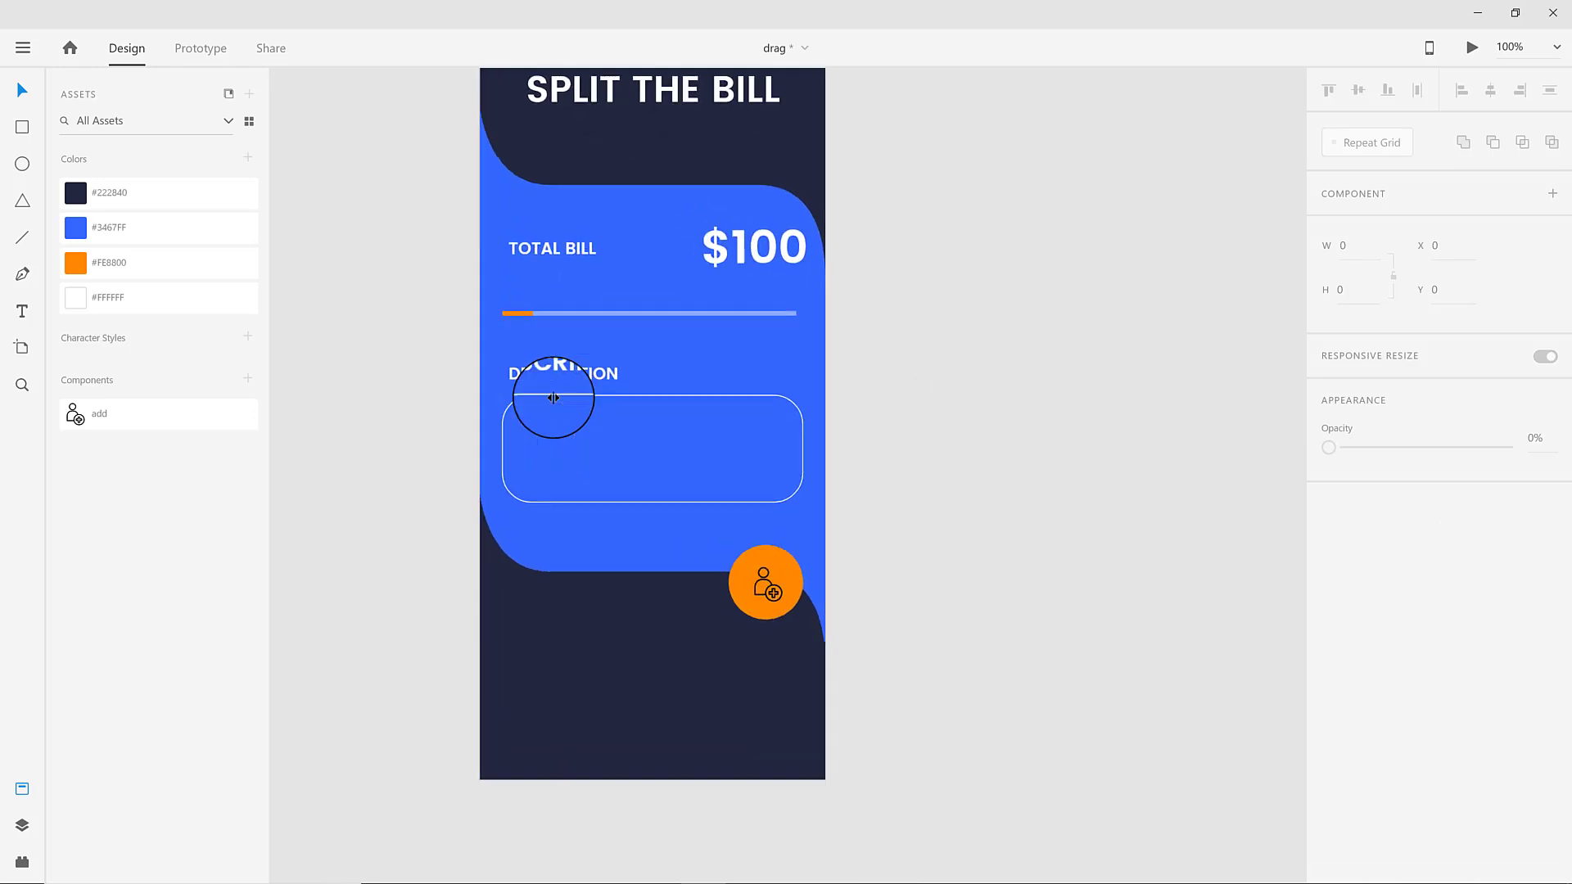
pyautogui.click(572, 348)
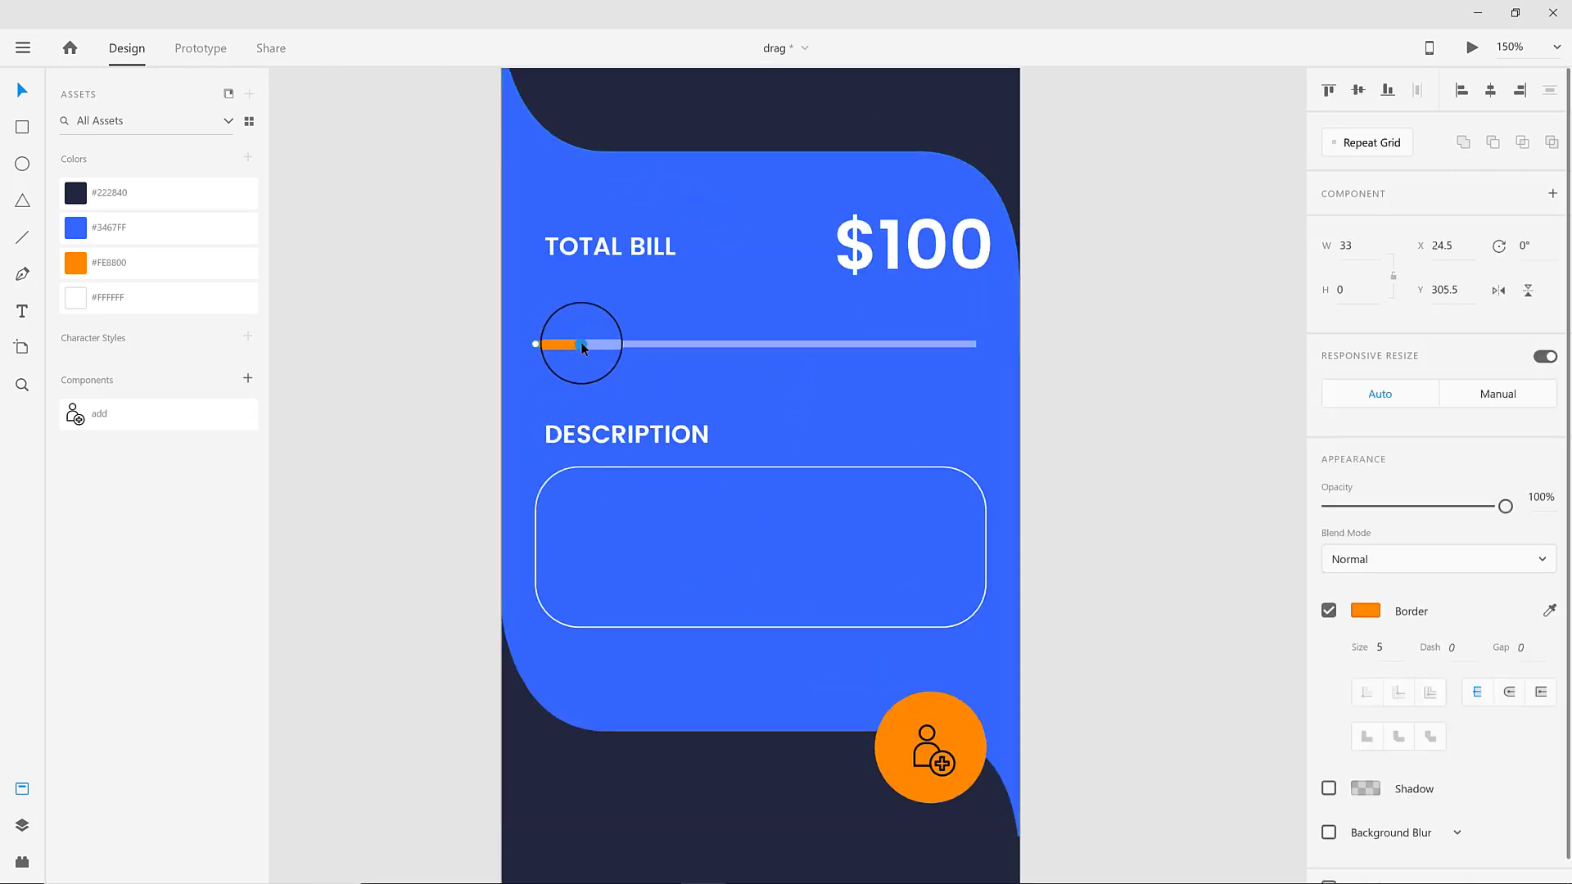
pyautogui.moveTo(583, 342); pyautogui.dragTo(559, 347)
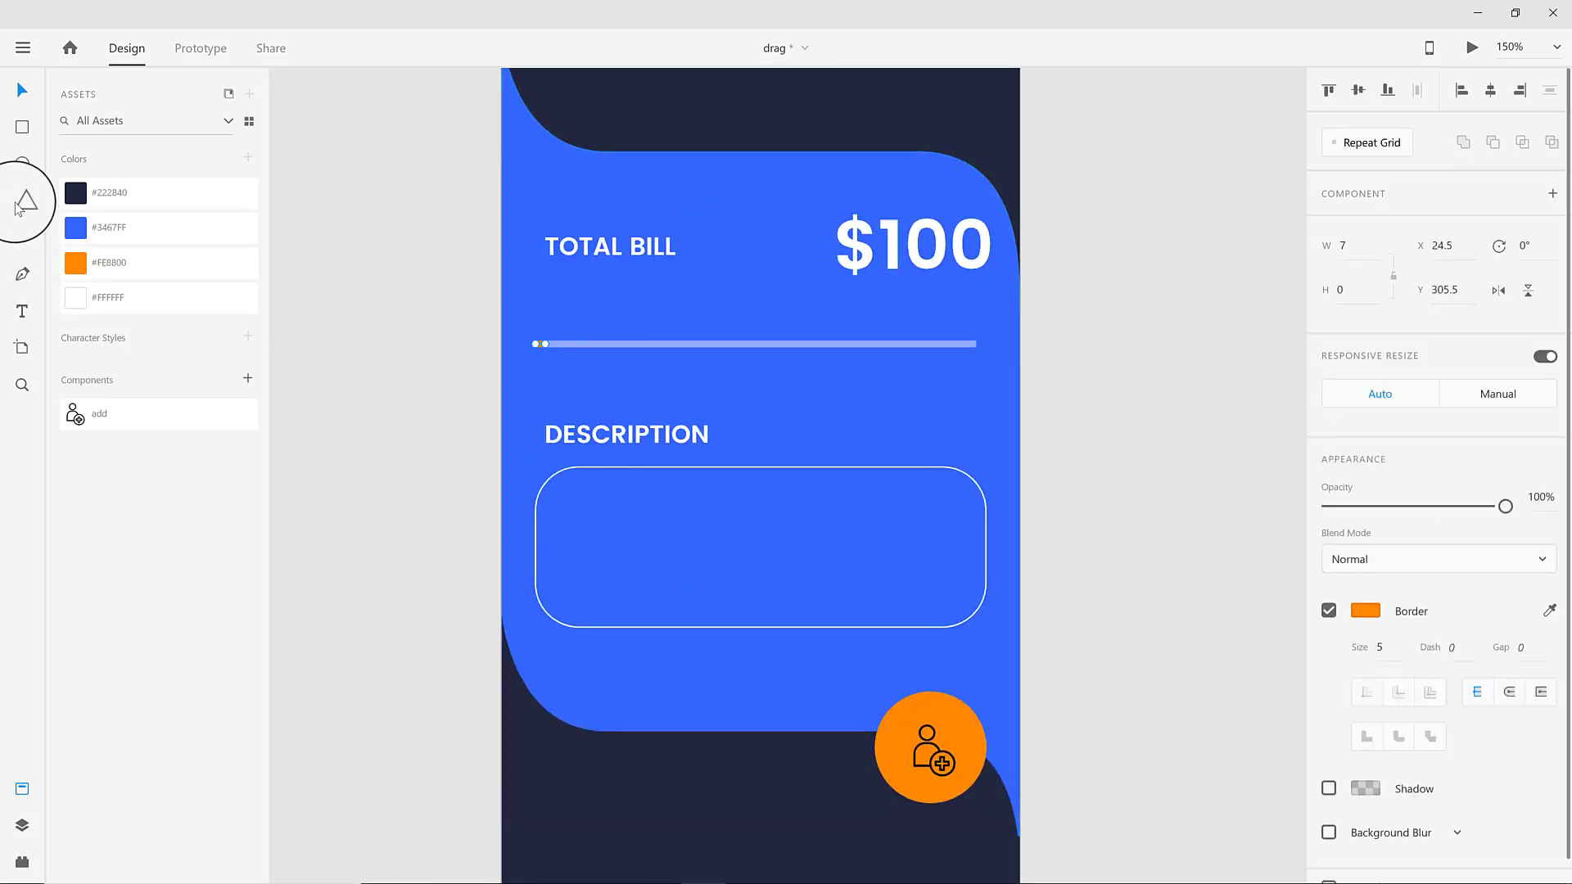
# Draw a white circle about 27 wide over the slider line's left end and give it an orange border of size 5.
pyautogui.click(22, 163)
pyautogui.moveTo(532, 333)
pyautogui.mouseDown()
pyautogui.moveTo(569, 371)
pyautogui.moveTo(554, 354)
pyautogui.mouseUp()
pyautogui.click(22, 89)
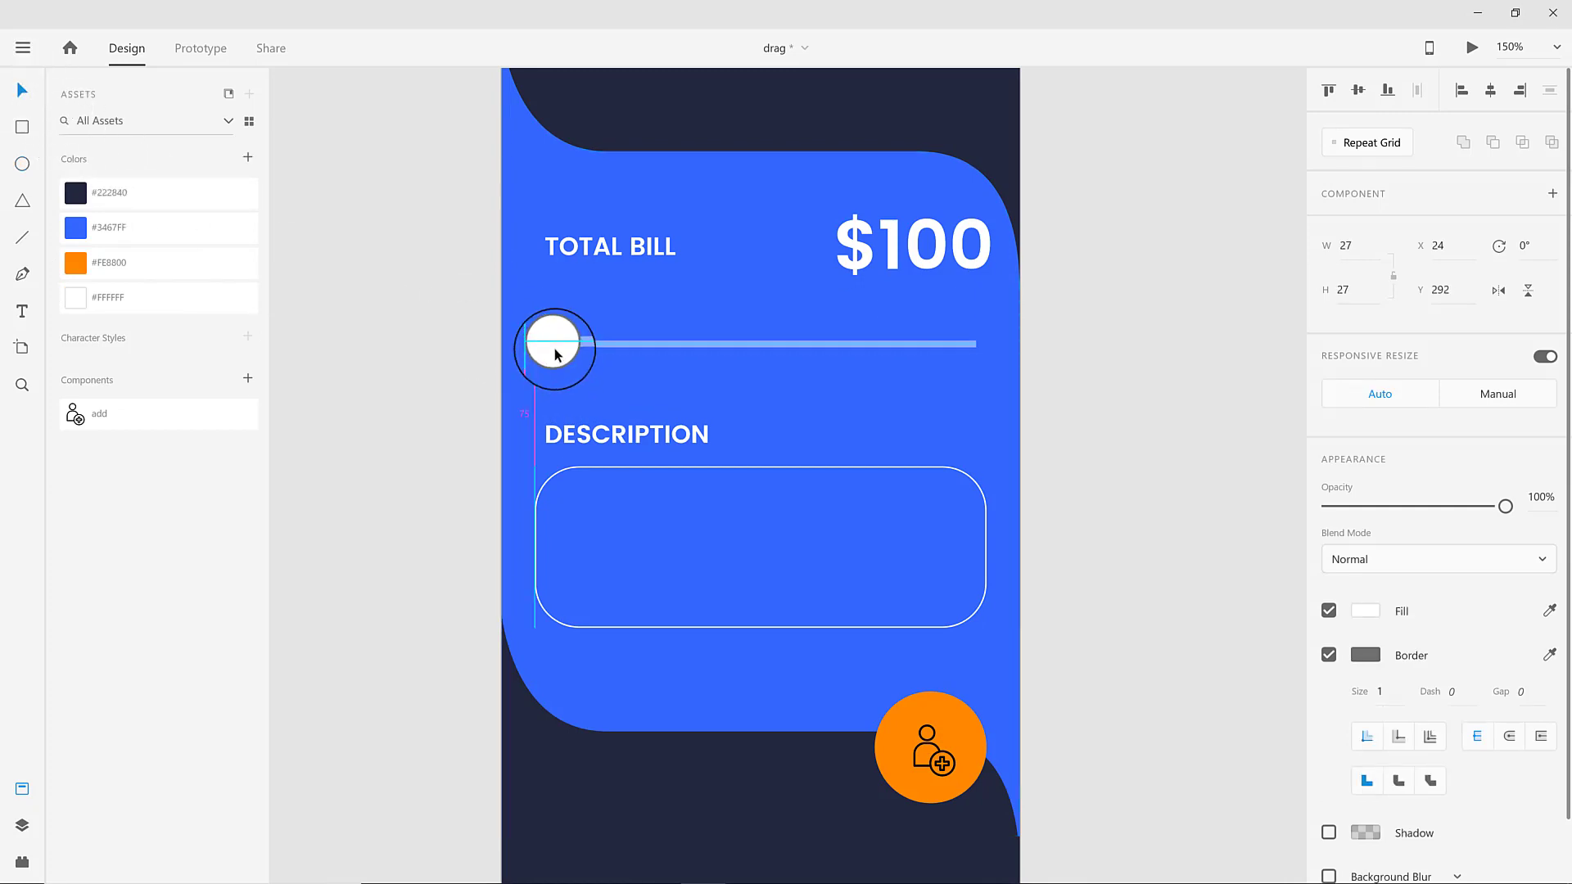
pyautogui.click(1364, 655)
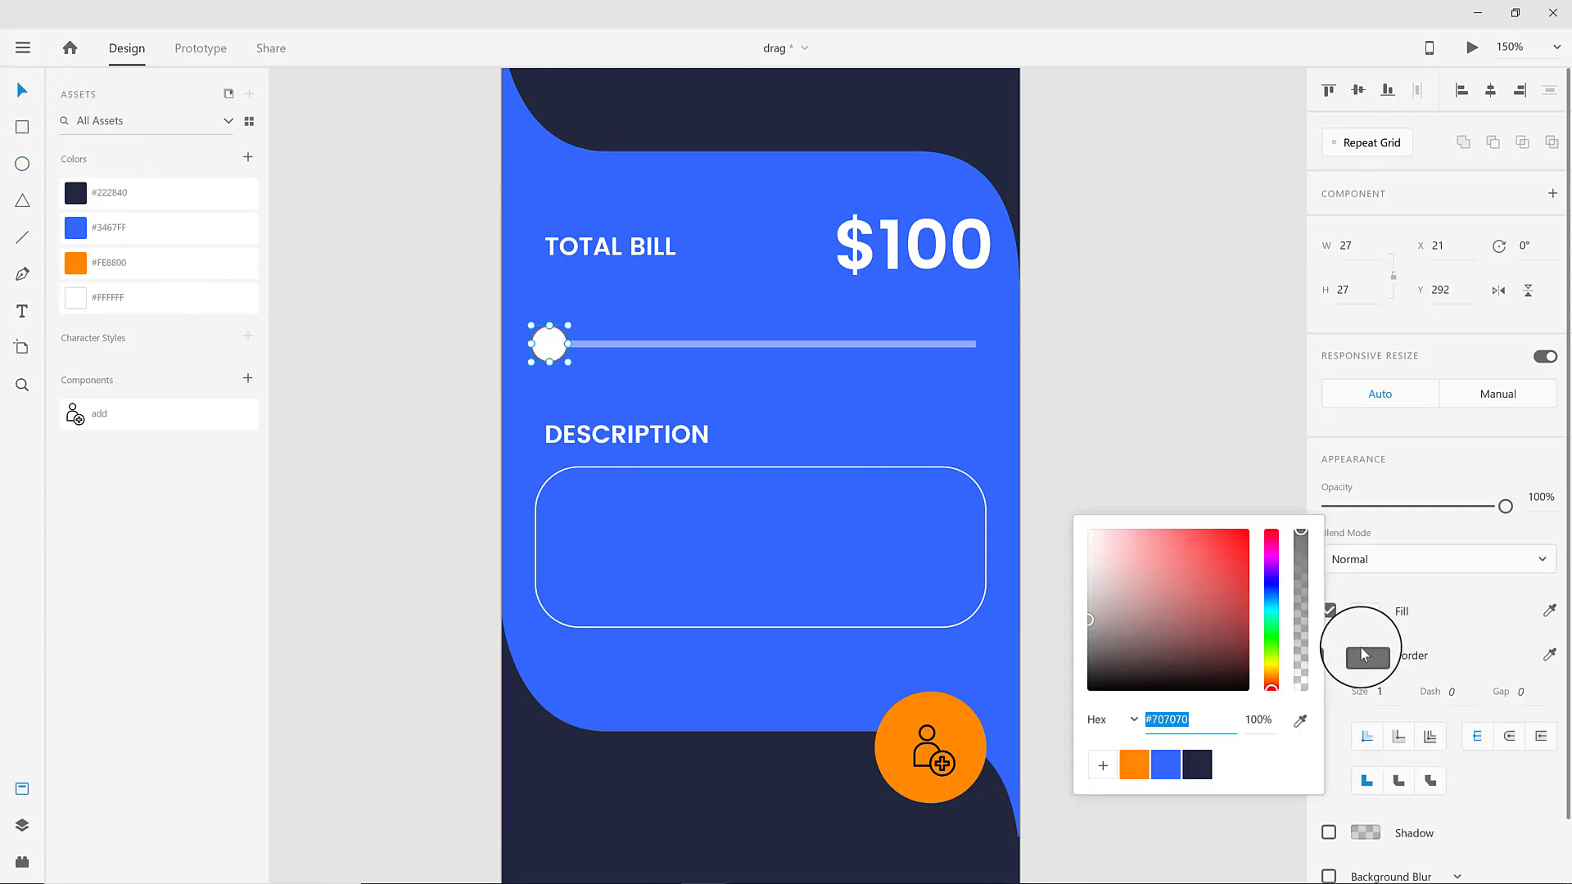
pyautogui.click(1134, 764)
pyautogui.click(1379, 692)
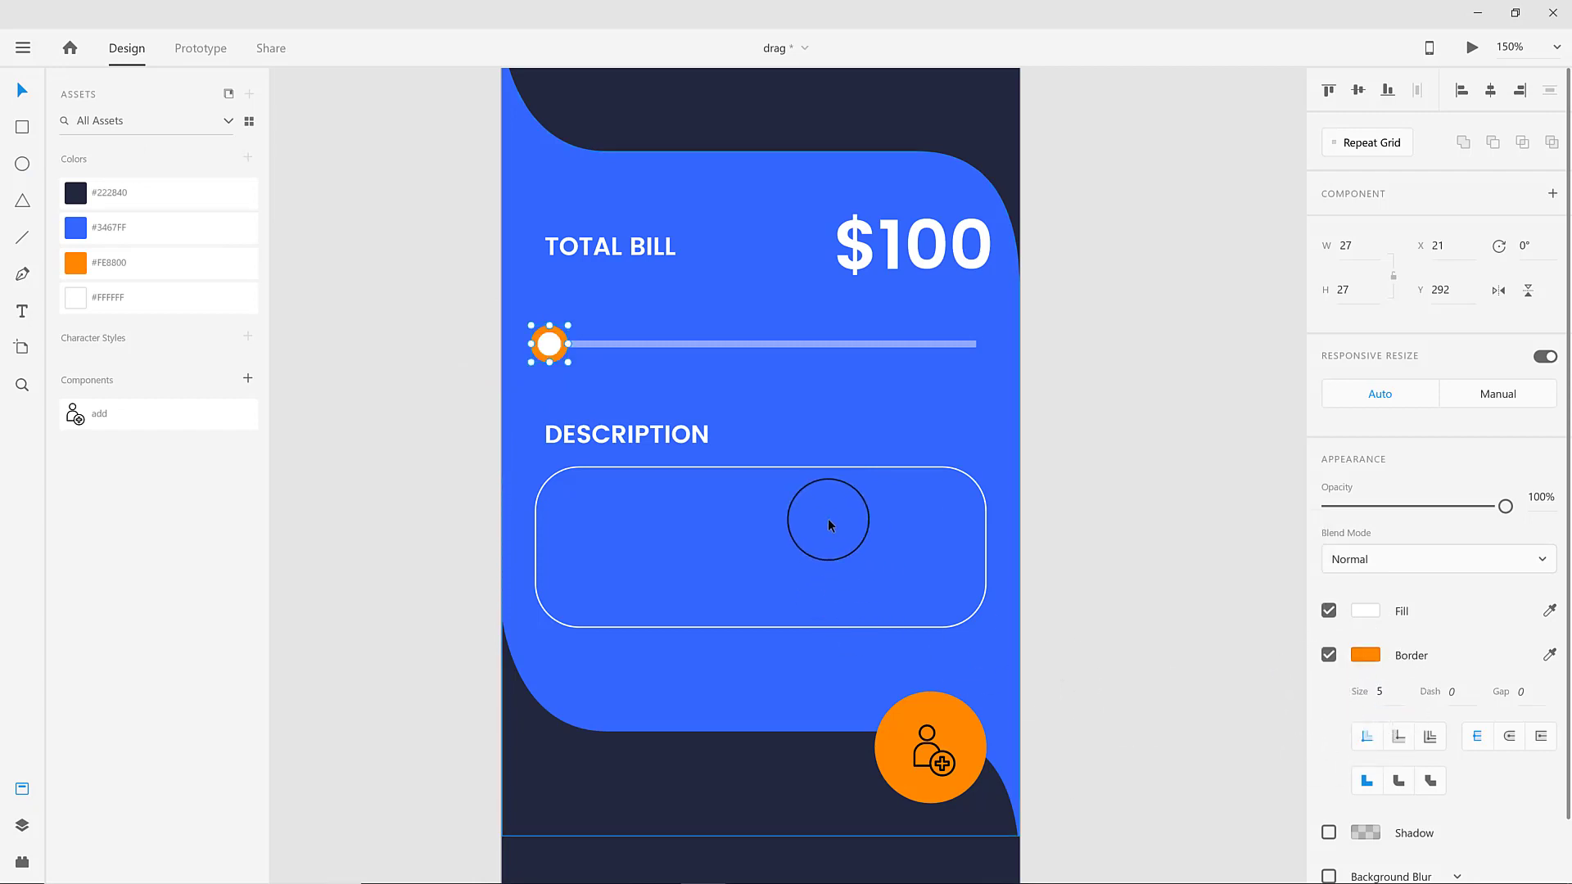
# Change the $100 amount to $10 and add $20 on a second line of the same text.
pyautogui.scroll(-5, 815, 559)
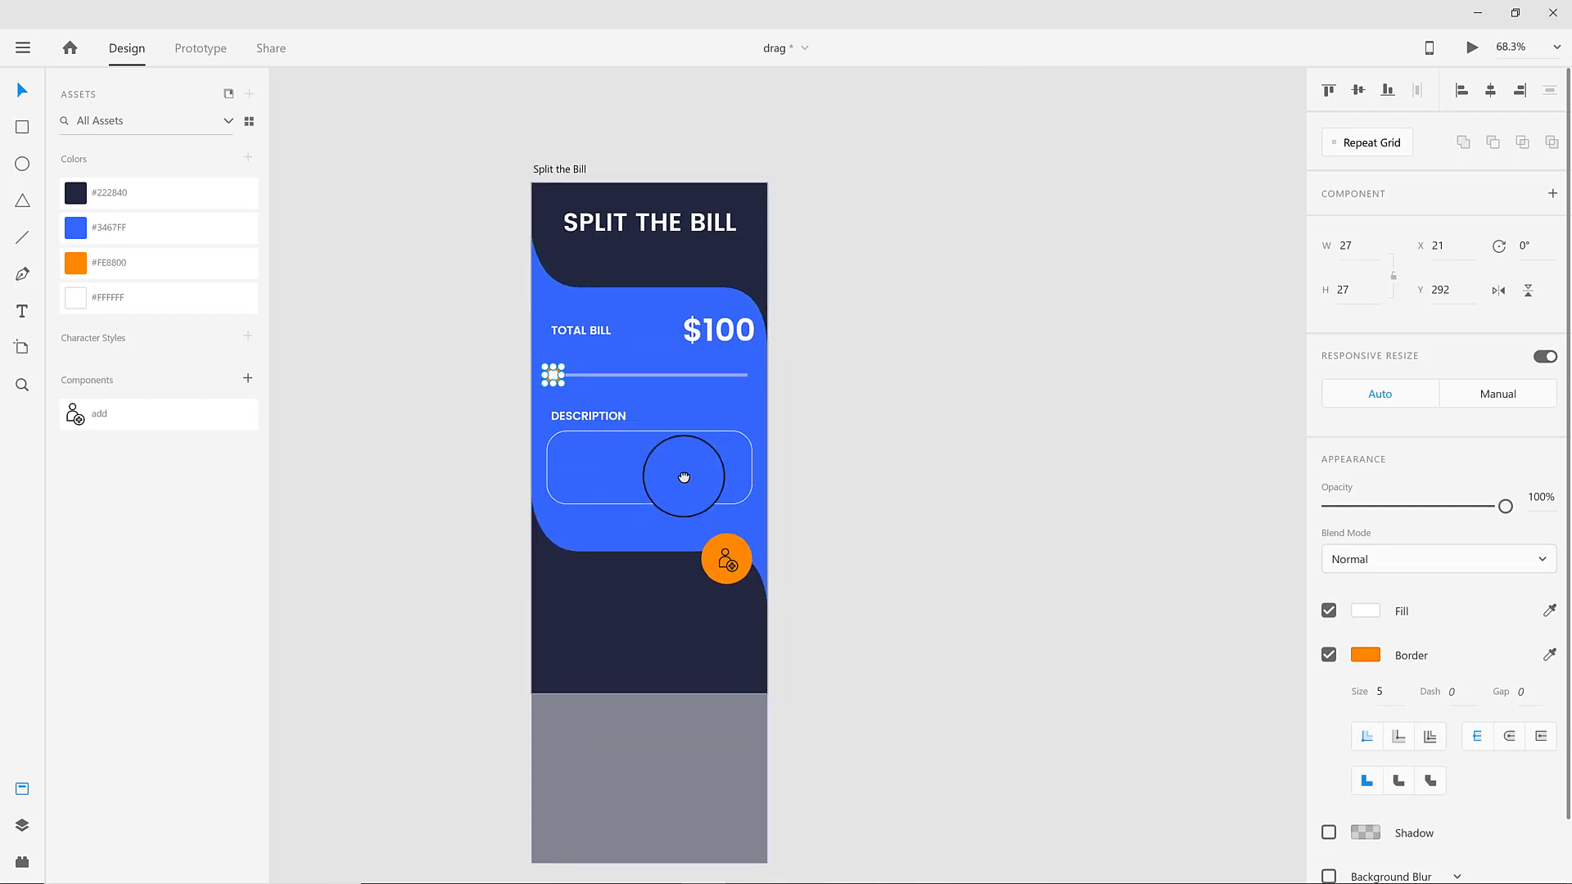
pyautogui.click(733, 339)
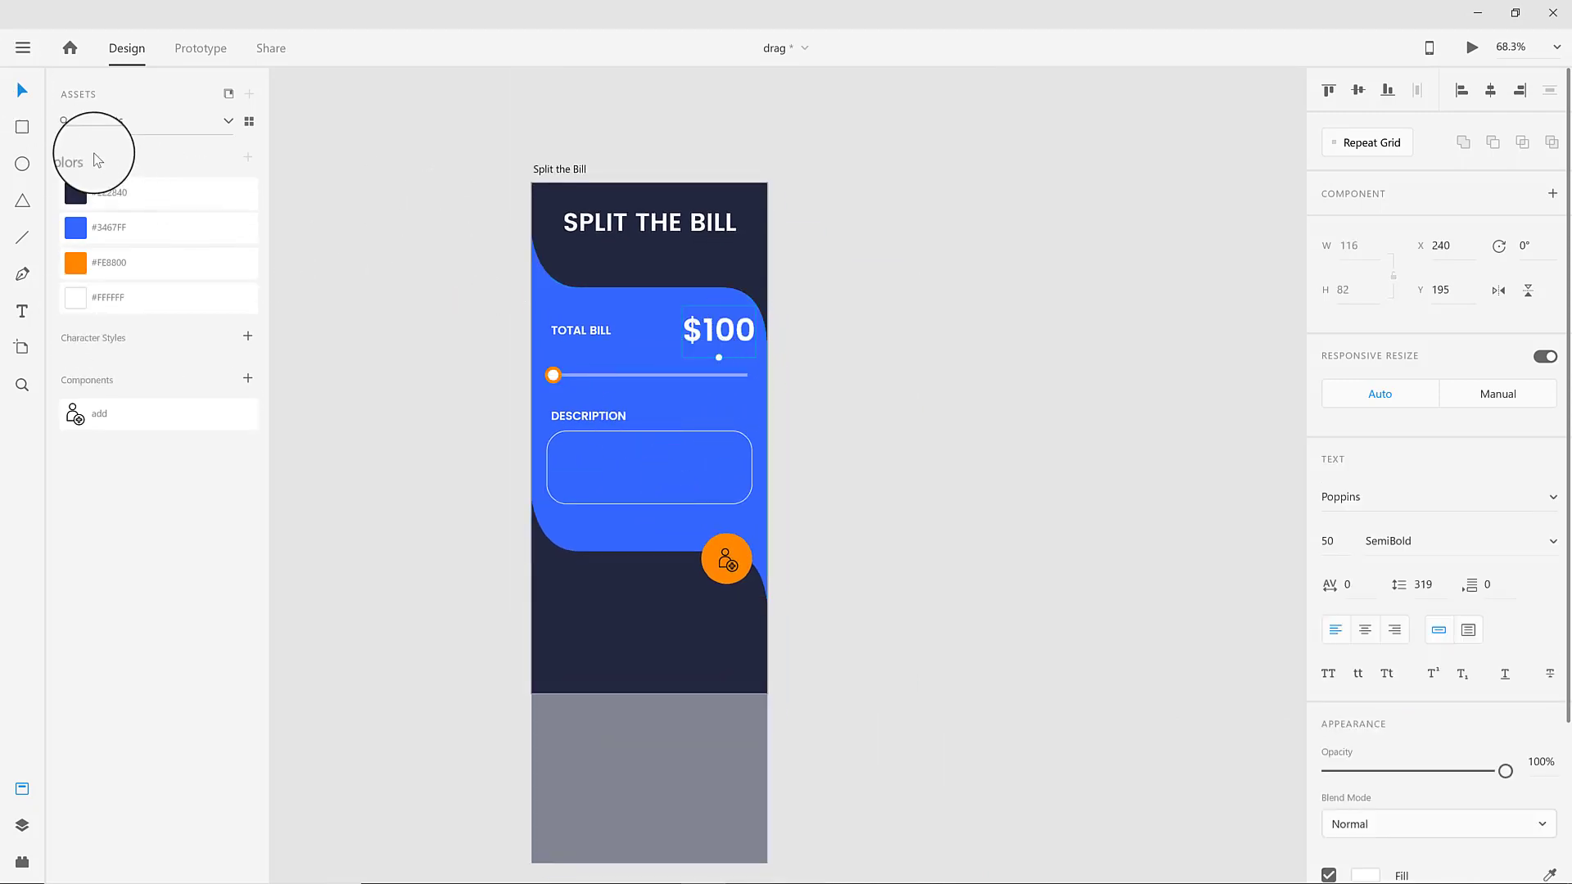
pyautogui.doubleClick(734, 334)
pyautogui.moveTo(735, 333); pyautogui.dragTo(759, 334)
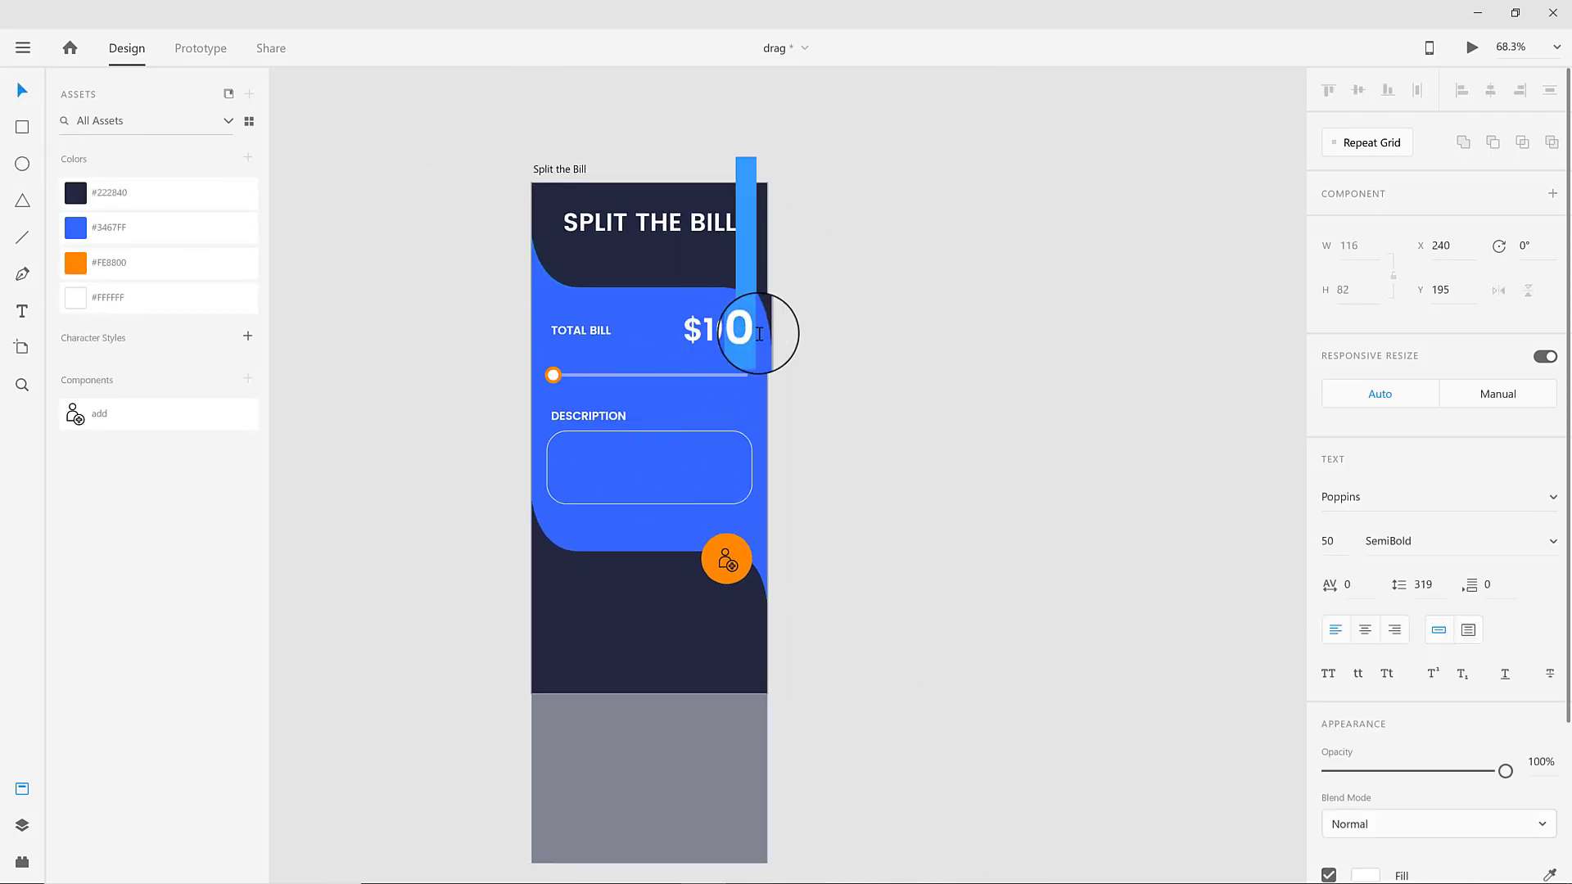
pyautogui.press('BackSpace')
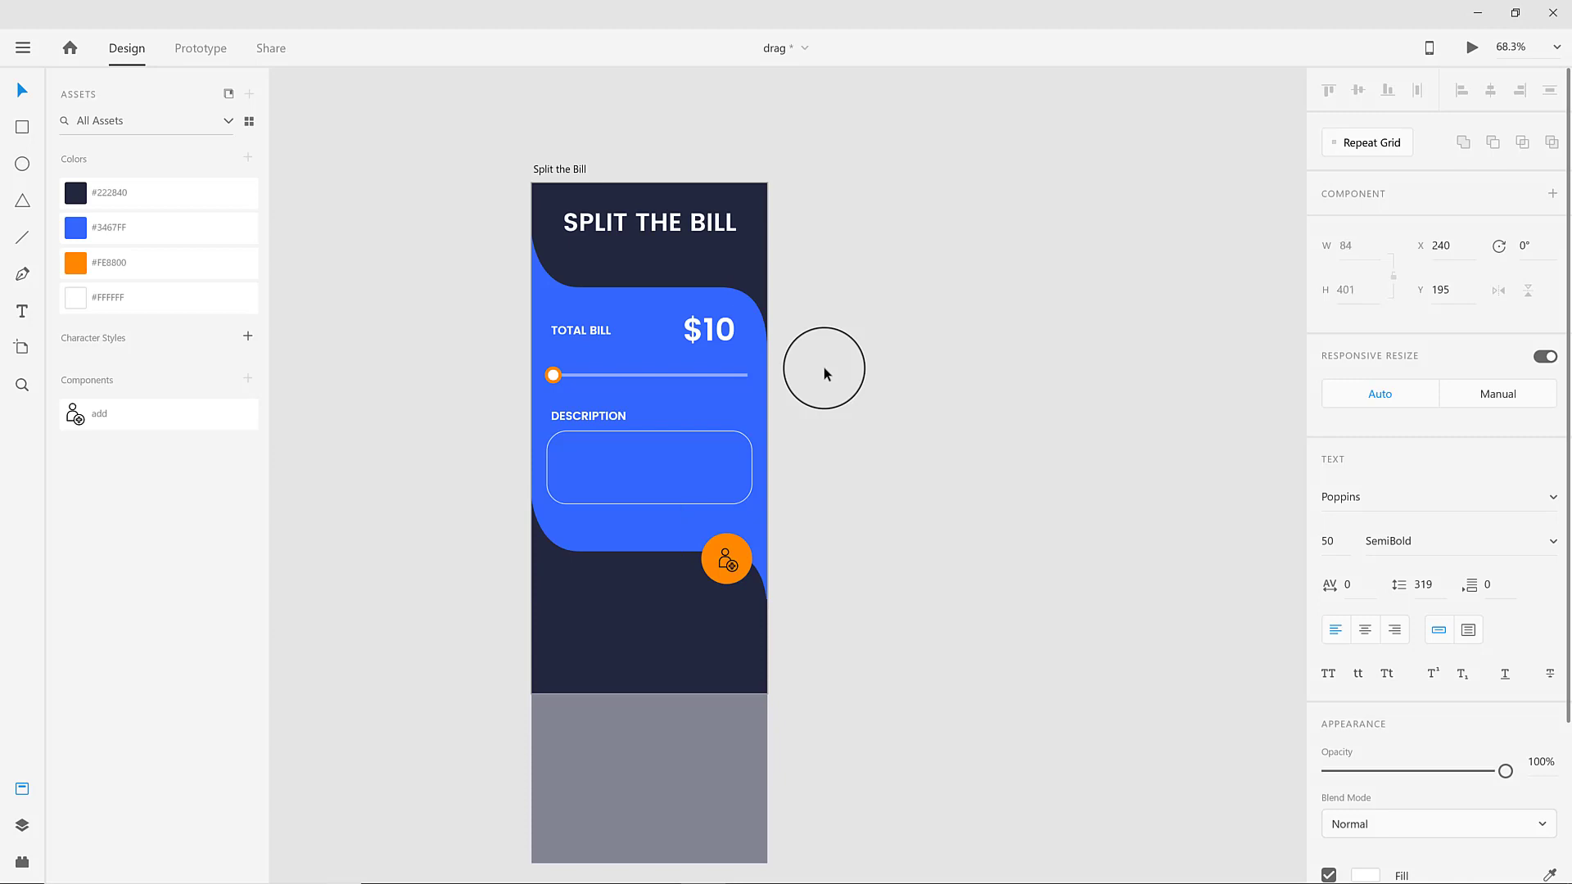
pyautogui.press('Return')
pyautogui.write('$20')
# Set the line spacing of the whole amounts text to 70.
pyautogui.hotkey('ctrl', 'a')
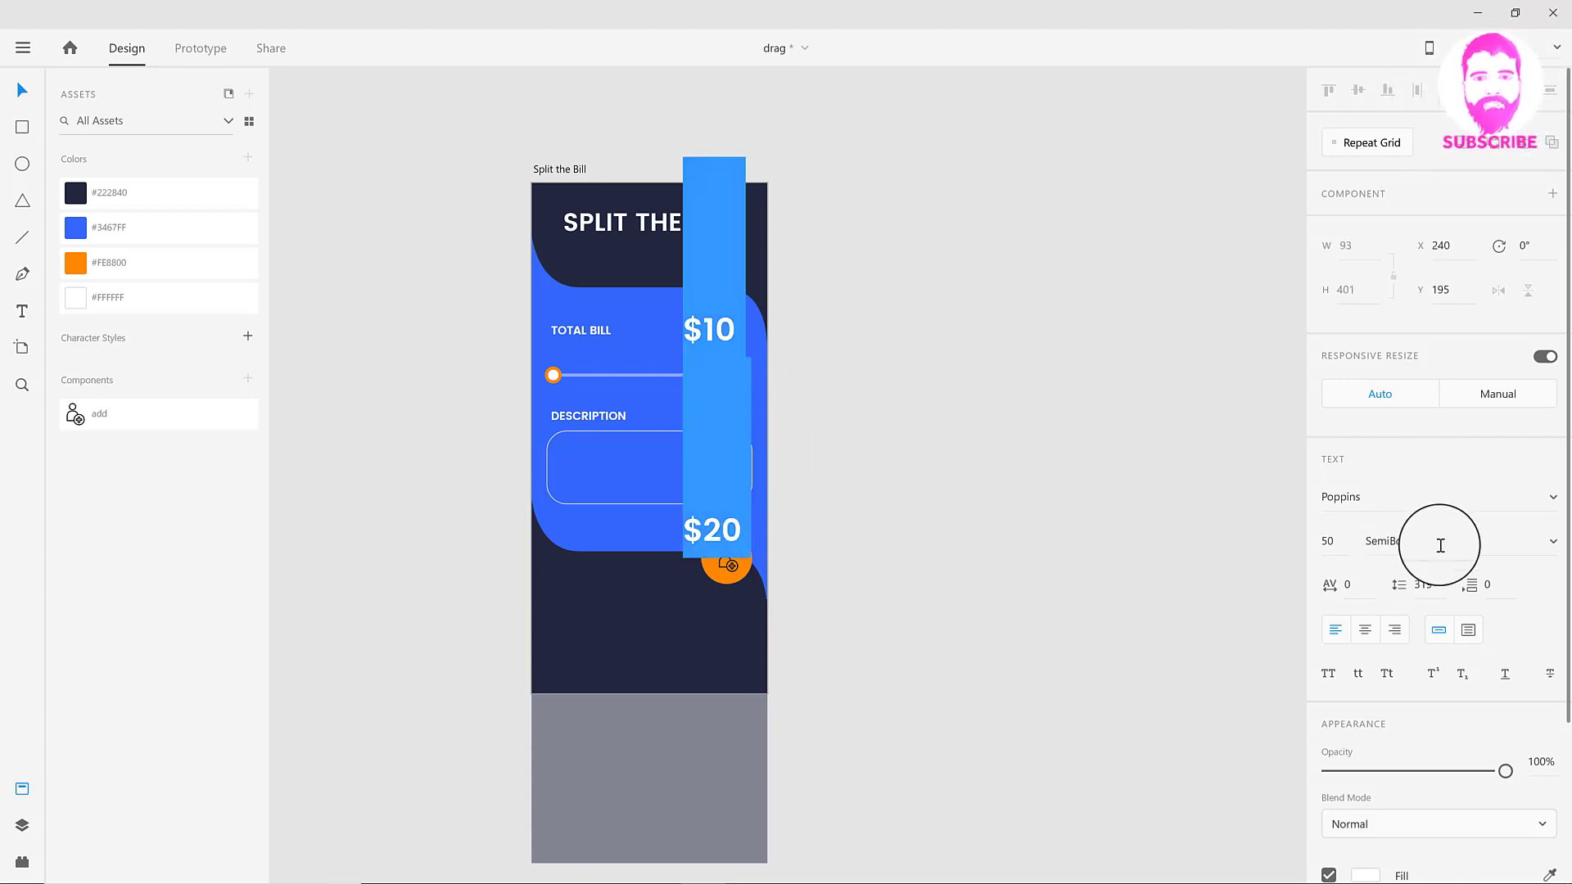
pyautogui.click(1422, 584)
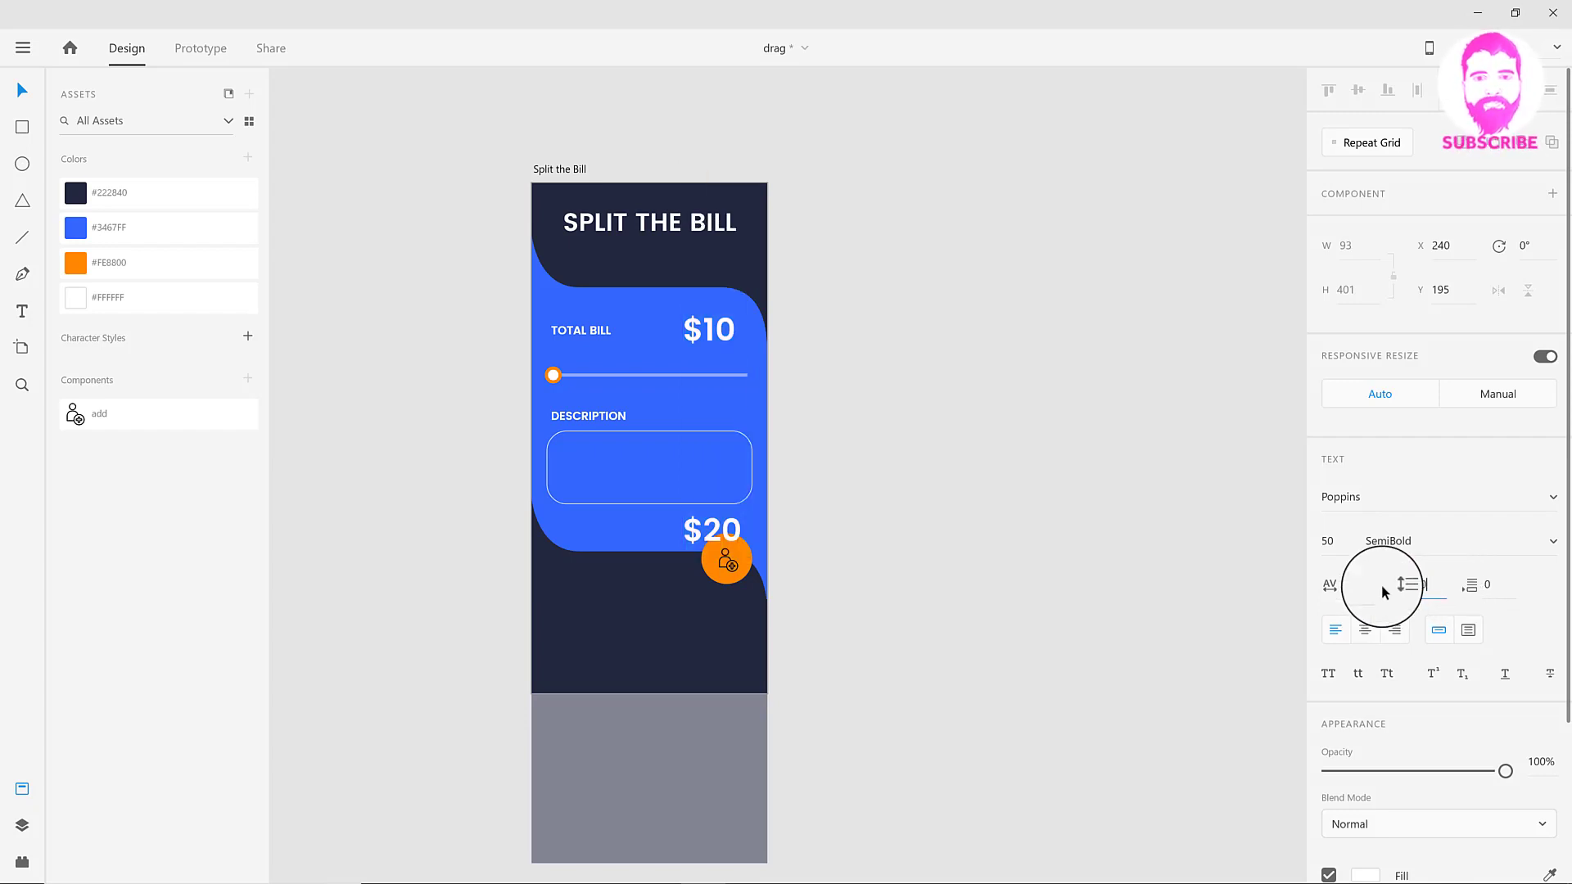
pyautogui.write('80')
pyautogui.press('Return')
pyautogui.write('70')
pyautogui.press('Return')
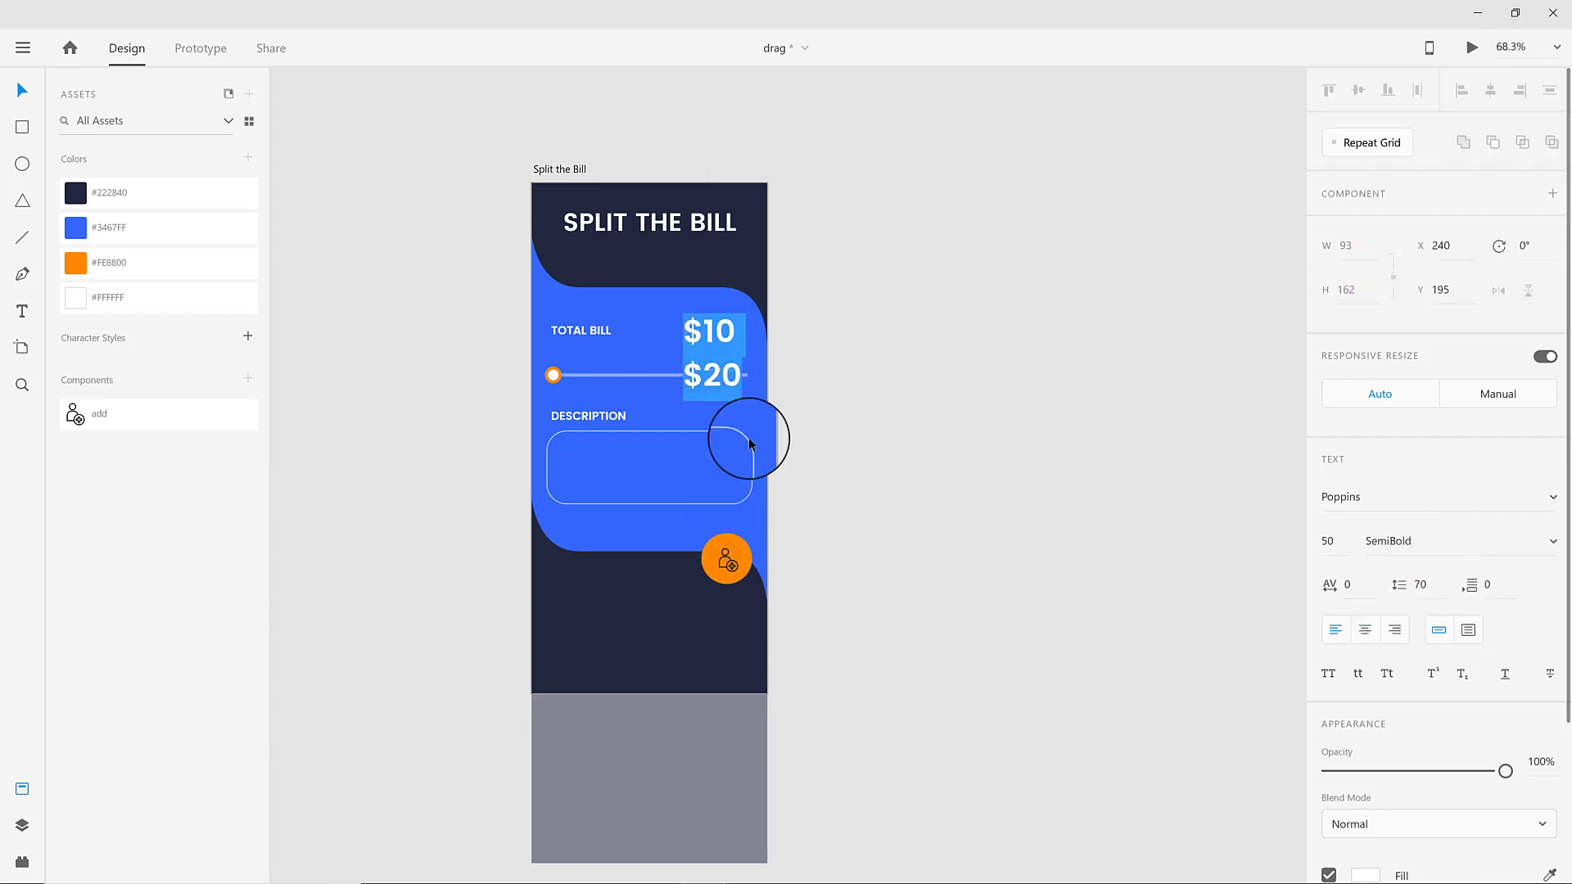
# Continue the amounts list one per line in $10 increments, from $30 past $150.
pyautogui.click(741, 378)
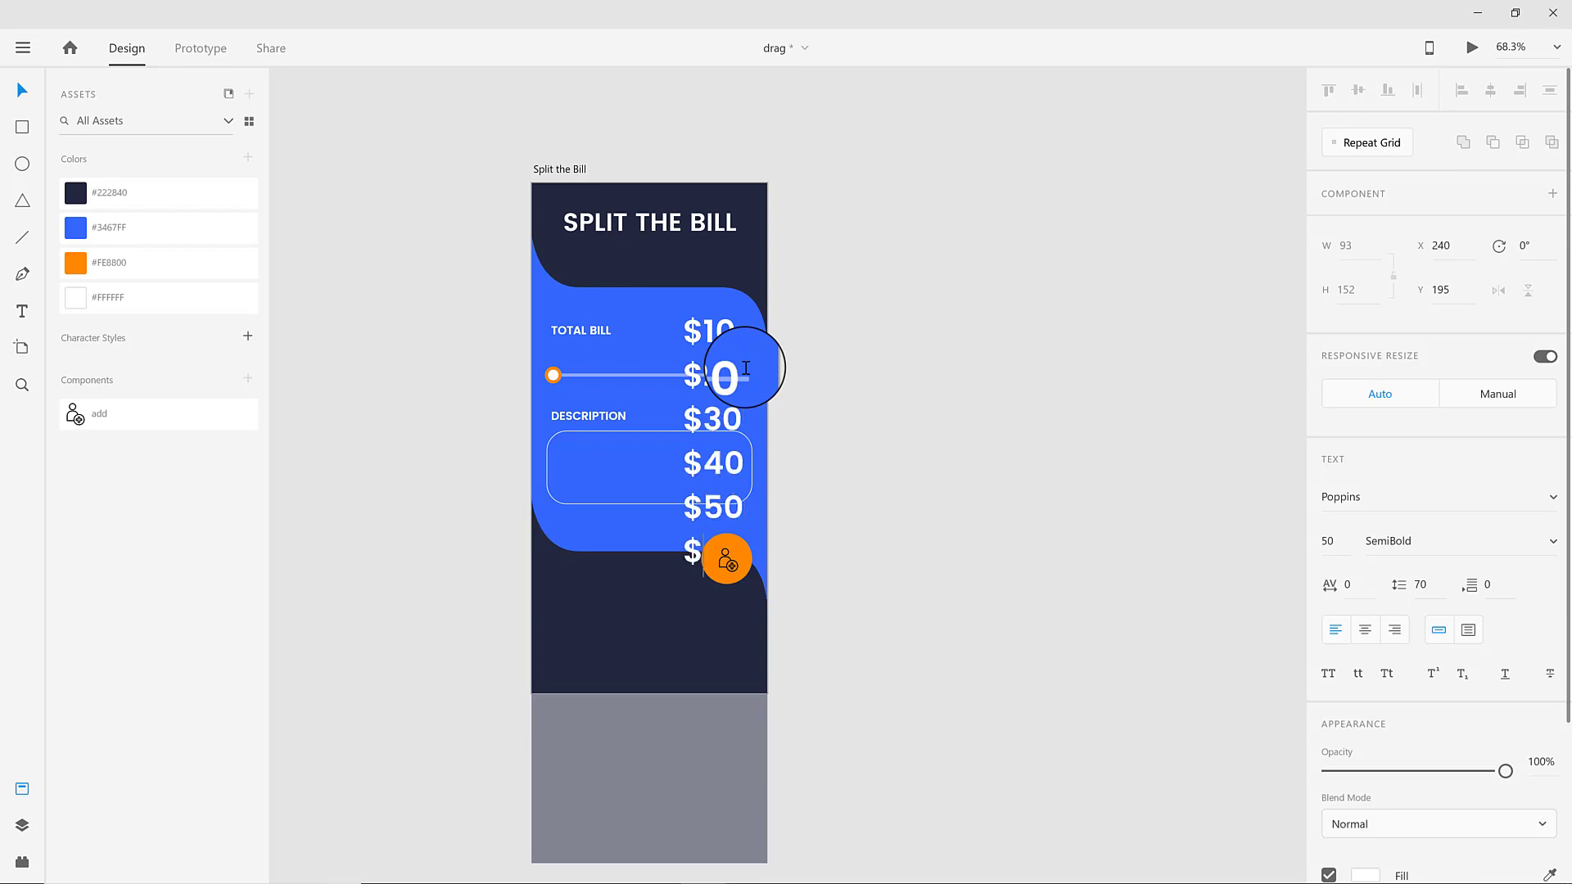
pyautogui.write('$130')
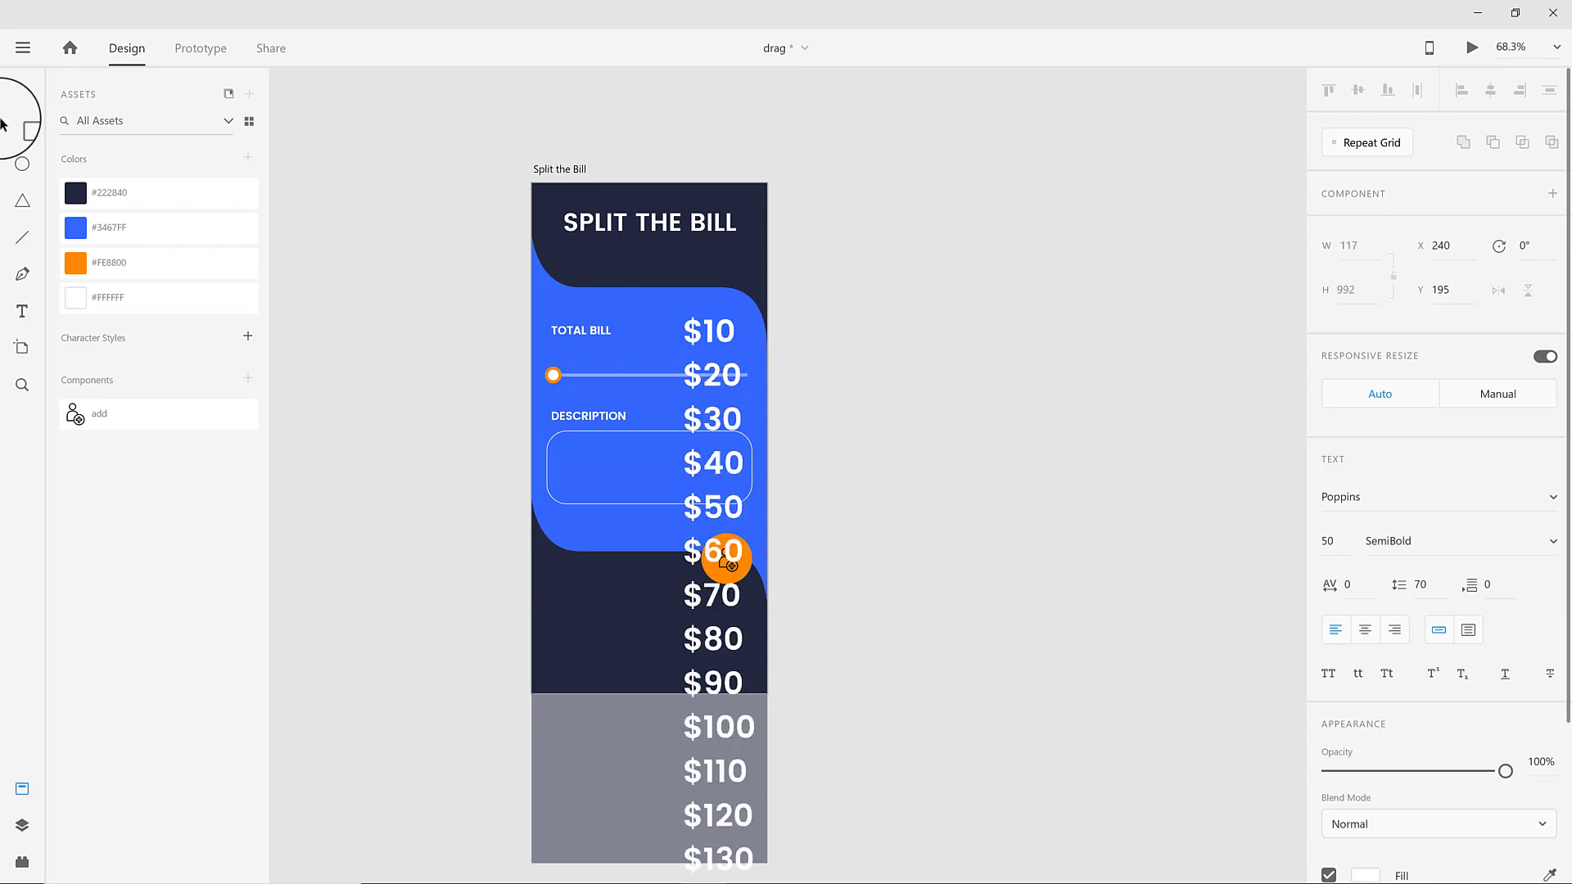
pyautogui.scroll(-3, 745, 706)
pyautogui.press('Return')
pyautogui.write('$140')
pyautogui.press('Return')
pyautogui.write('$150')
pyautogui.press('Return')
pyautogui.write('$16')
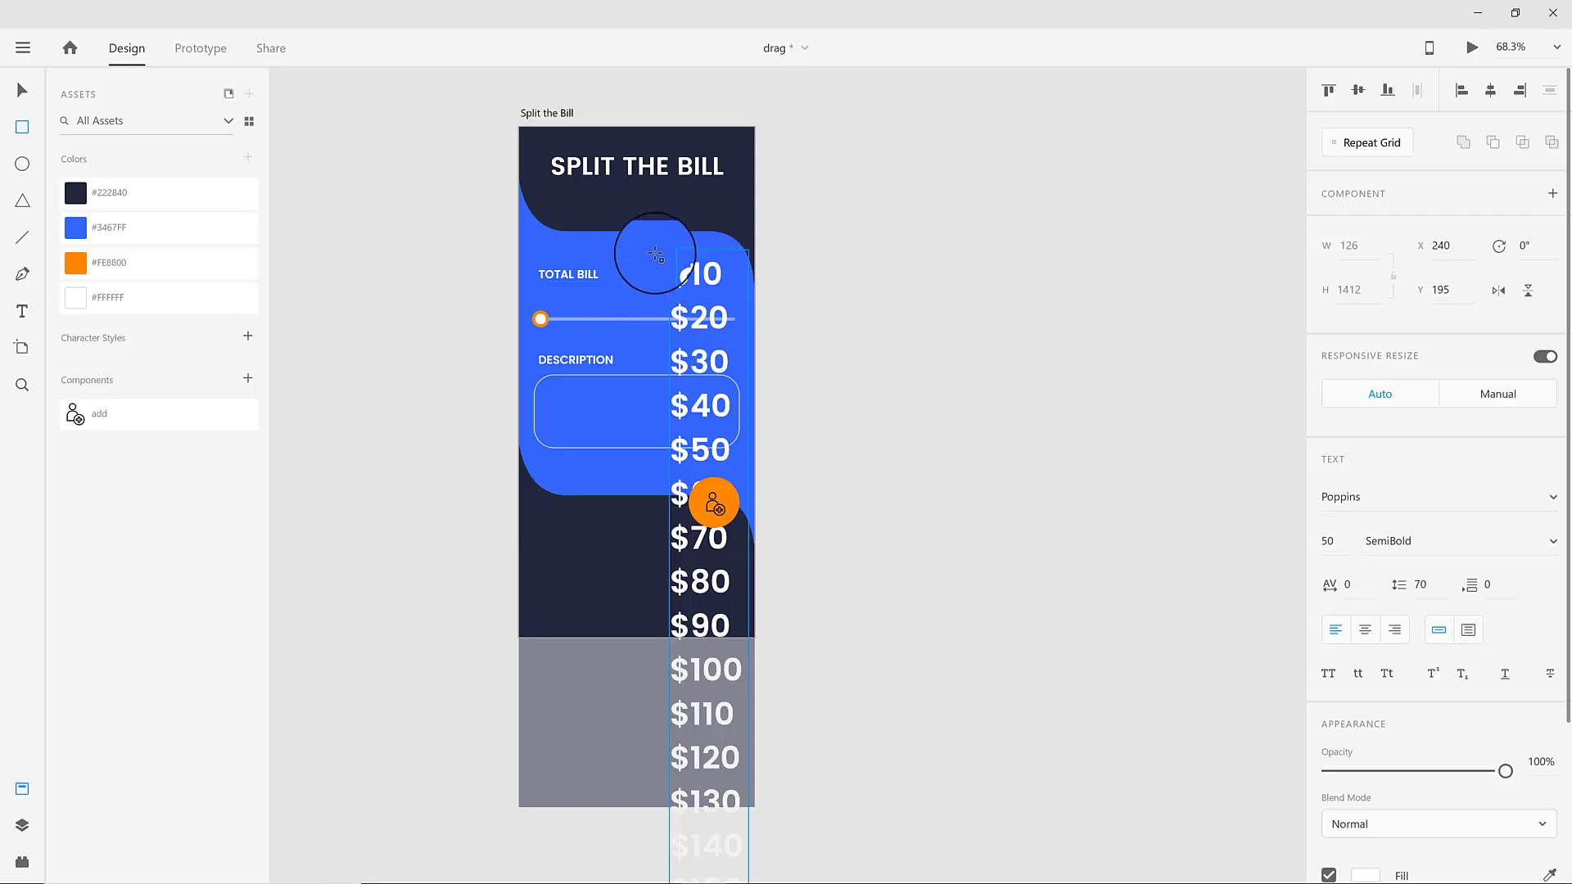
# Draw a rectangle about 137 by 60 over the $10 amount and nudge the amounts list 10 px left to fit within its width.
pyautogui.moveTo(657, 254); pyautogui.dragTo(743, 293)
pyautogui.click(19, 88)
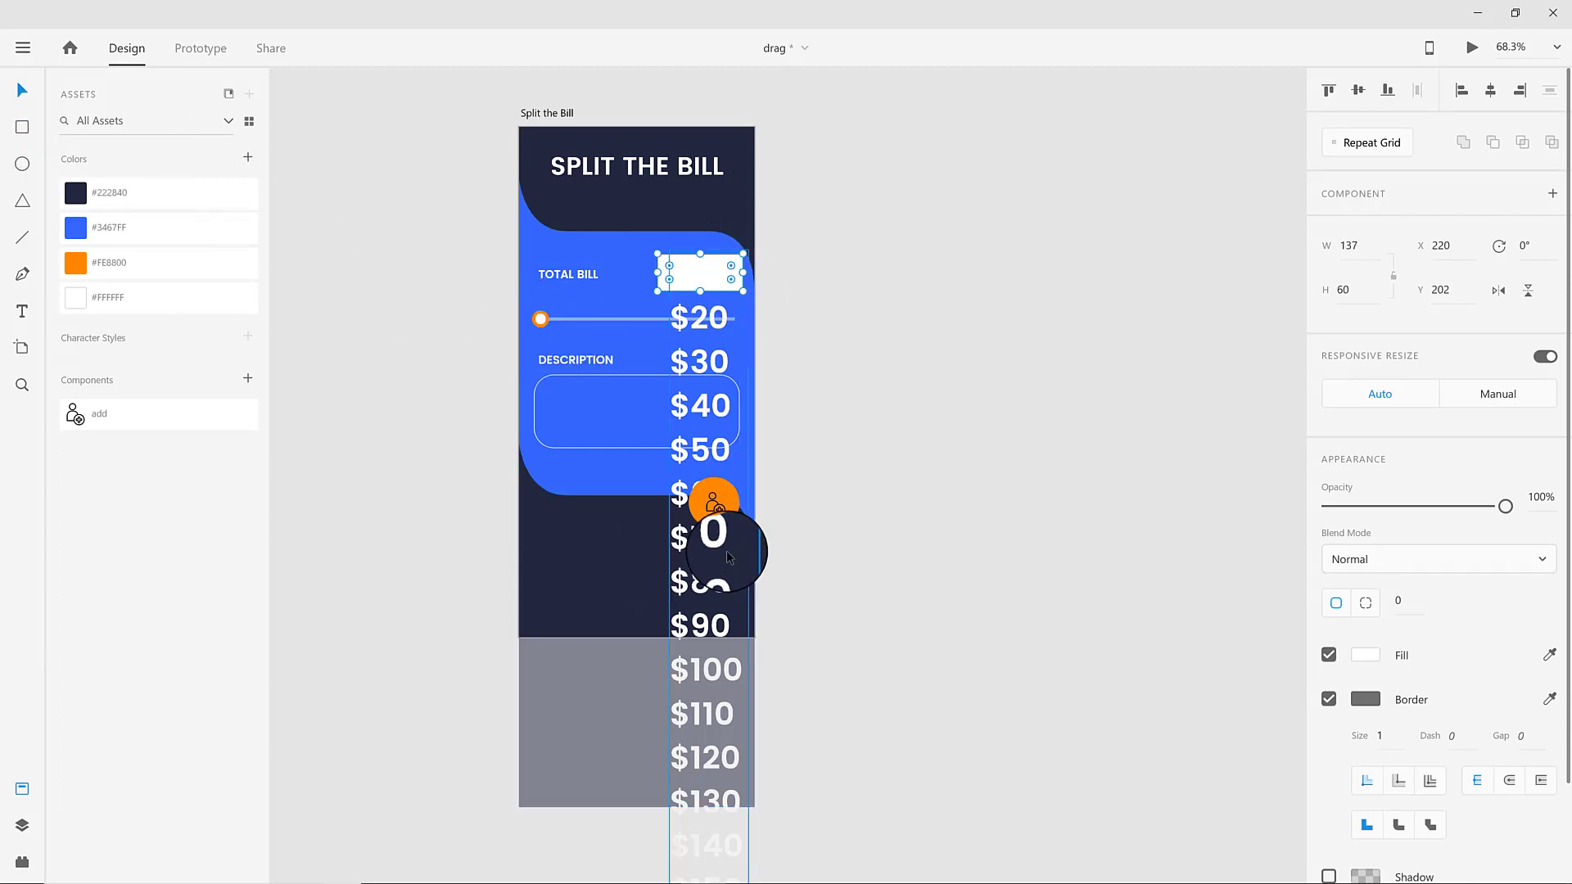
pyautogui.click(679, 578)
pyautogui.press('Left')
pyautogui.press('Left')
pyautogui.press('Left')
pyautogui.press('Left')
pyautogui.press('Left')
pyautogui.press('Left')
pyautogui.press('Left')
pyautogui.press('Left')
pyautogui.press('Left')
pyautogui.press('Left')
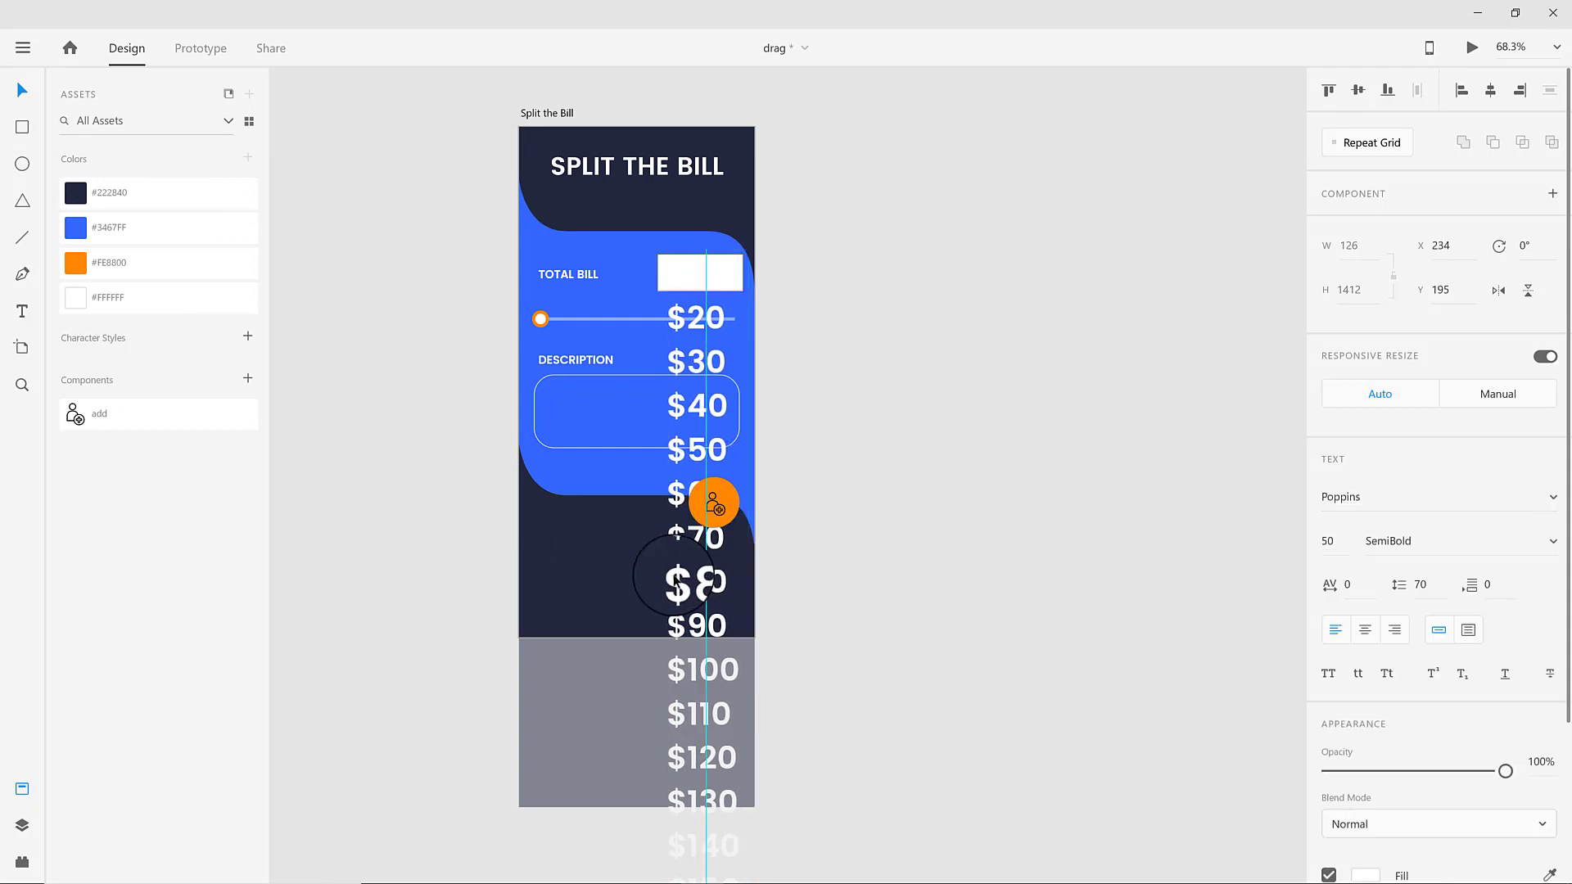
# Extend the white rectangle to about 69 high and use it to mask the amounts list with Mask with Shape.
pyautogui.click(702, 273)
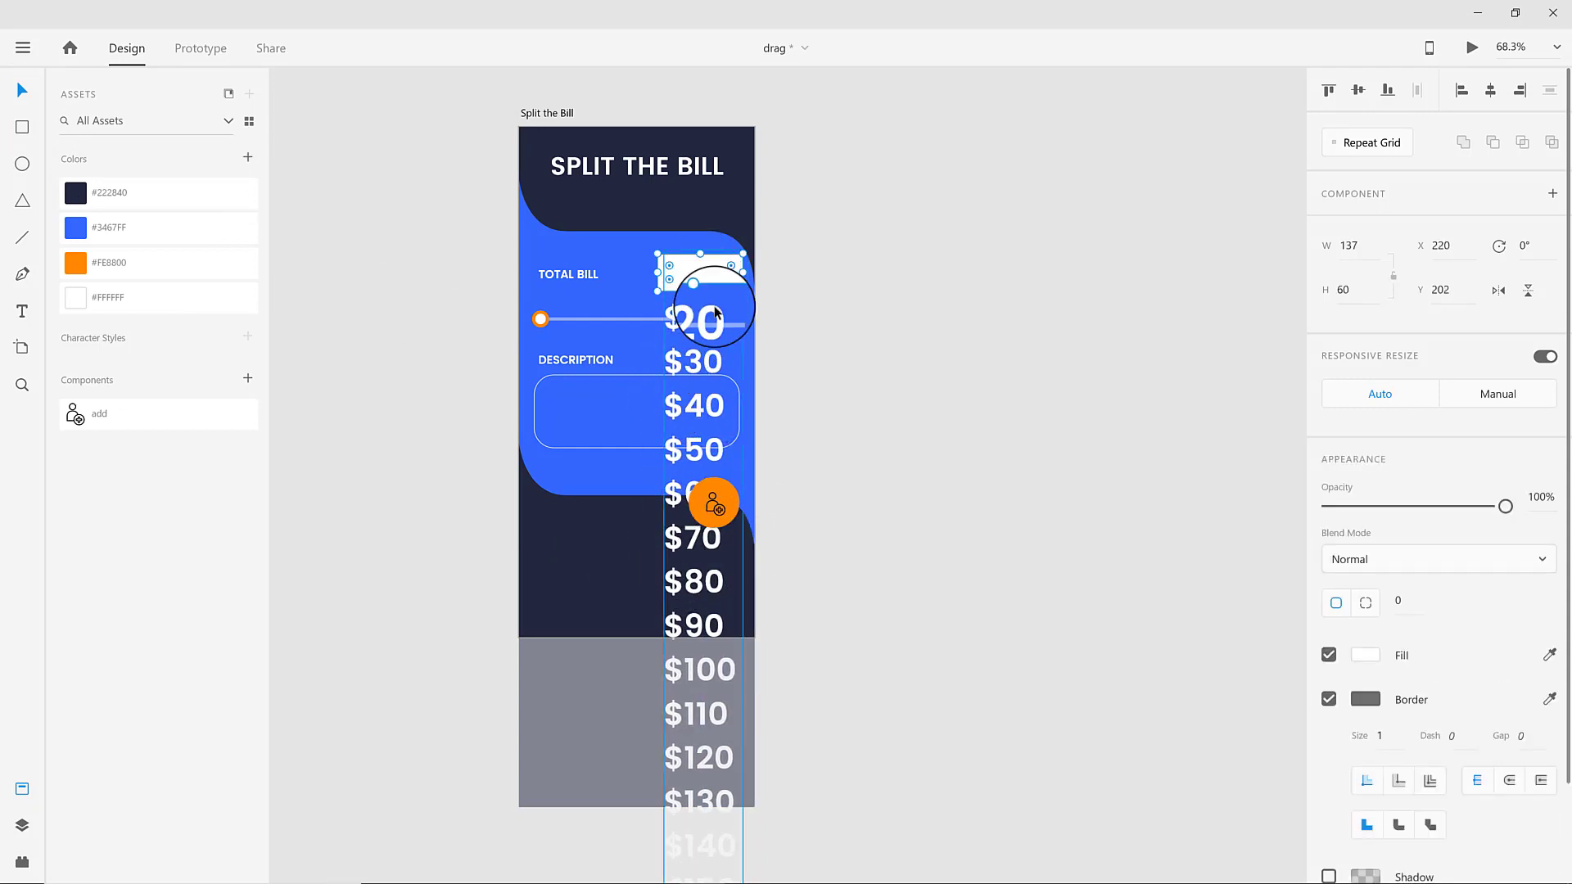
pyautogui.moveTo(700, 290); pyautogui.dragTo(704, 303)
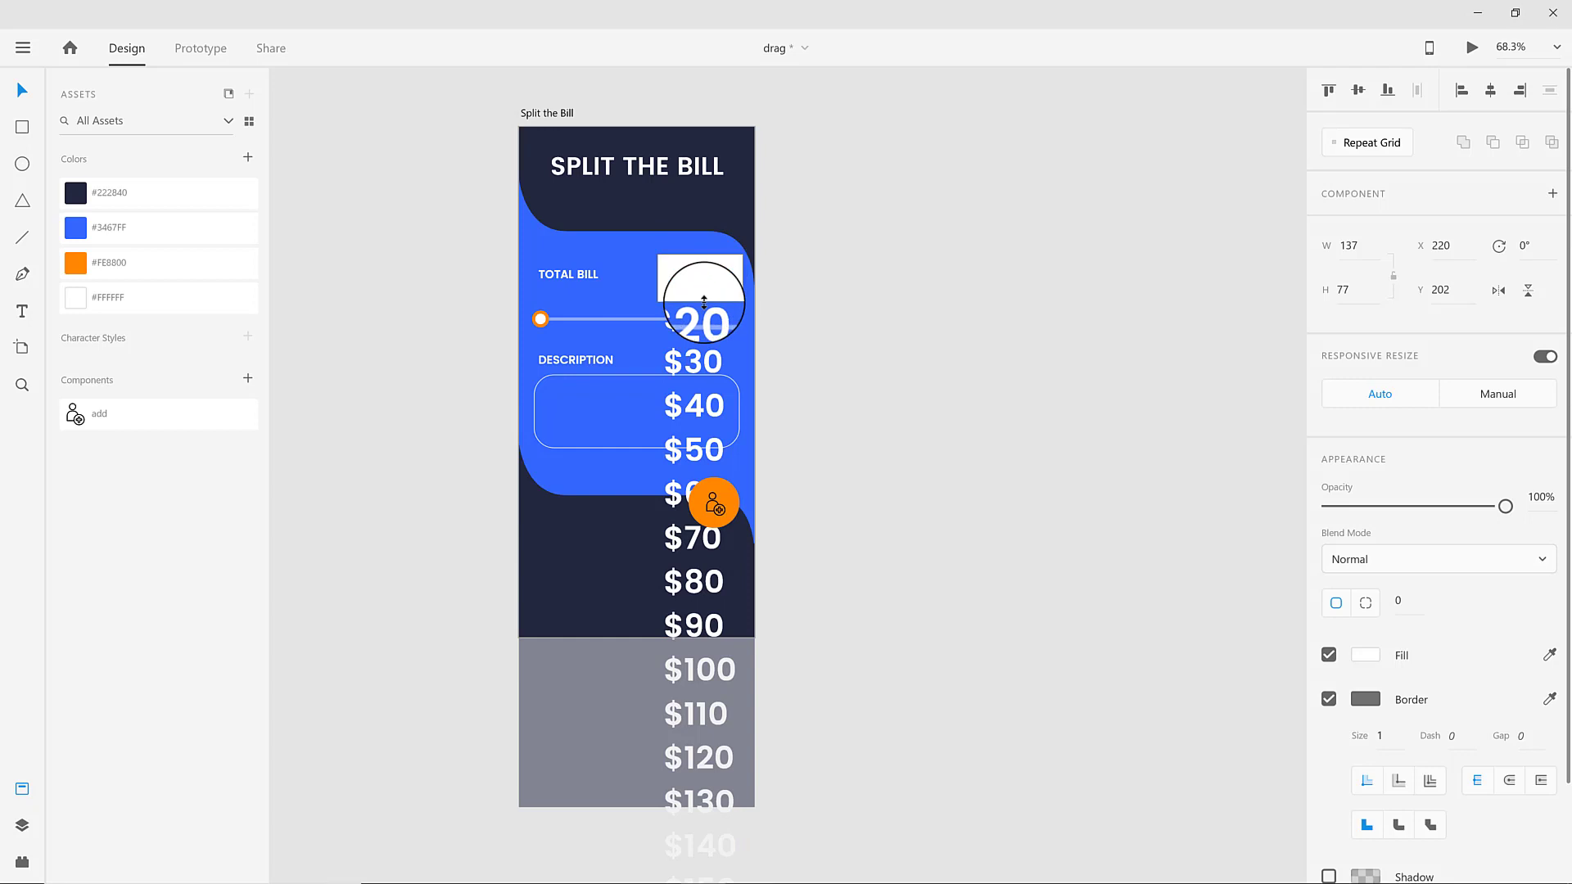
pyautogui.keyDown('shift'); pyautogui.click(701, 323); pyautogui.keyUp('shift')
pyautogui.rightClick(701, 322)
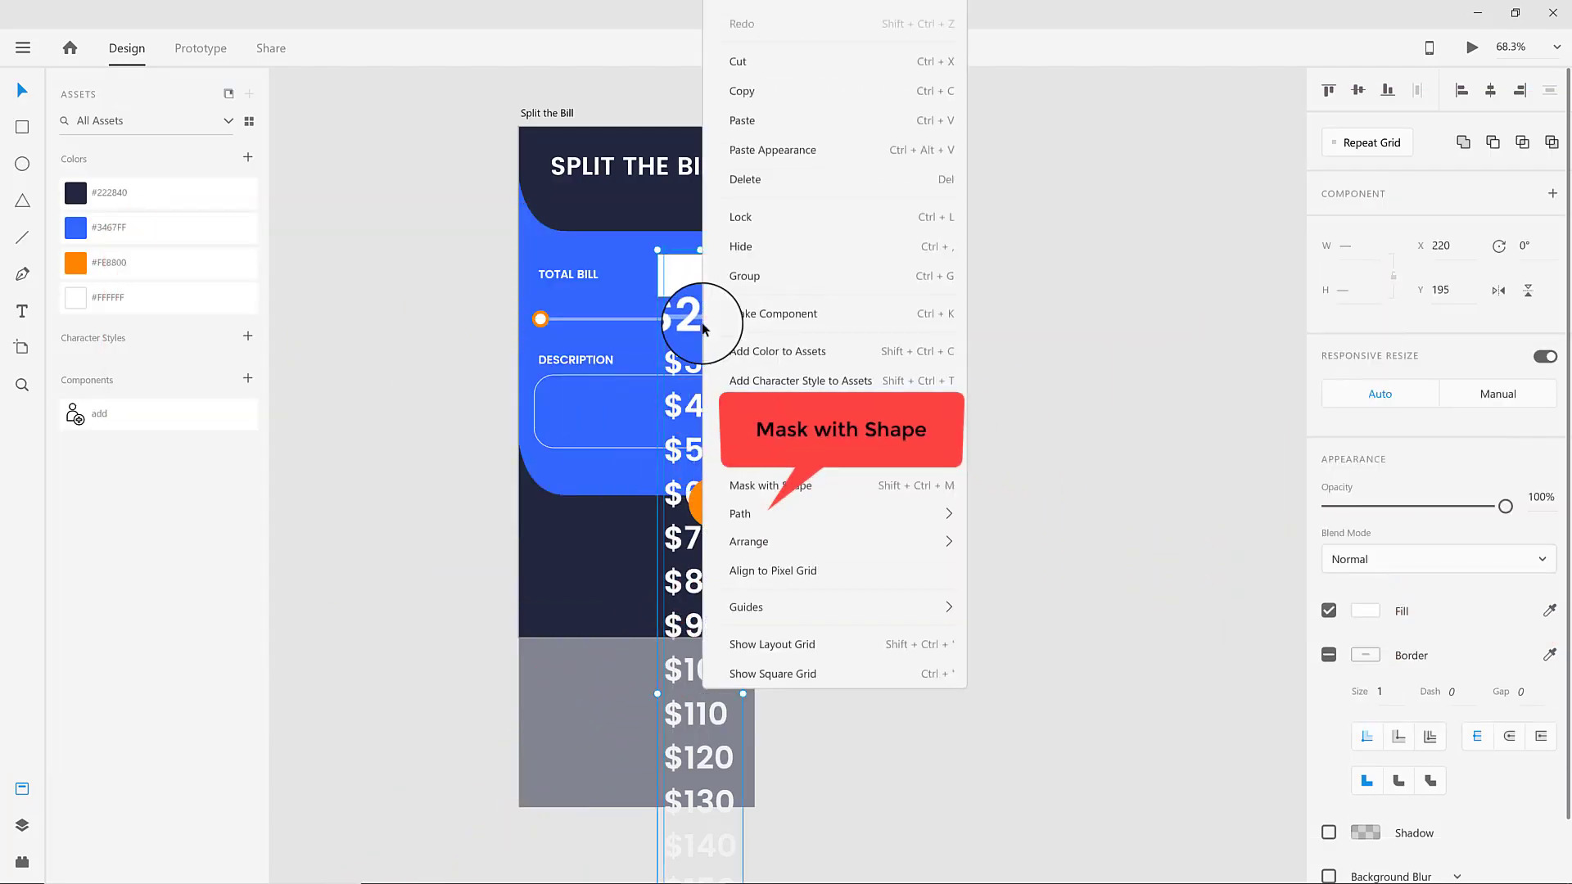
pyautogui.click(769, 507)
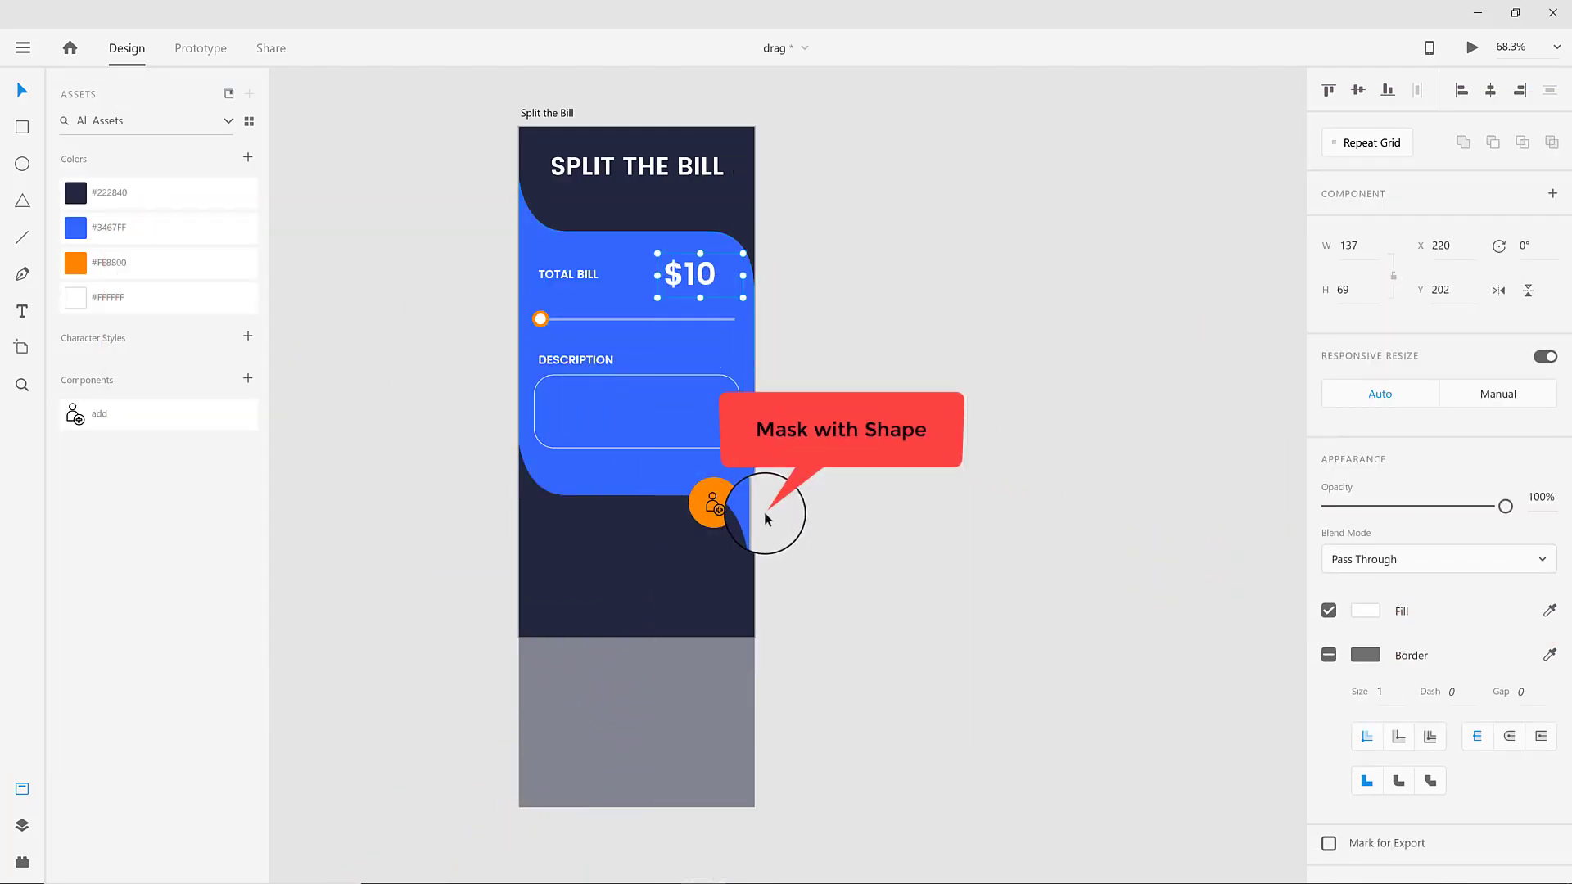
# Add the text "add description" at the rounded box below the DESCRIPTION label.
pyautogui.moveTo(824, 516); pyautogui.dragTo(740, 512)
pyautogui.click(747, 495)
pyautogui.click(502, 361)
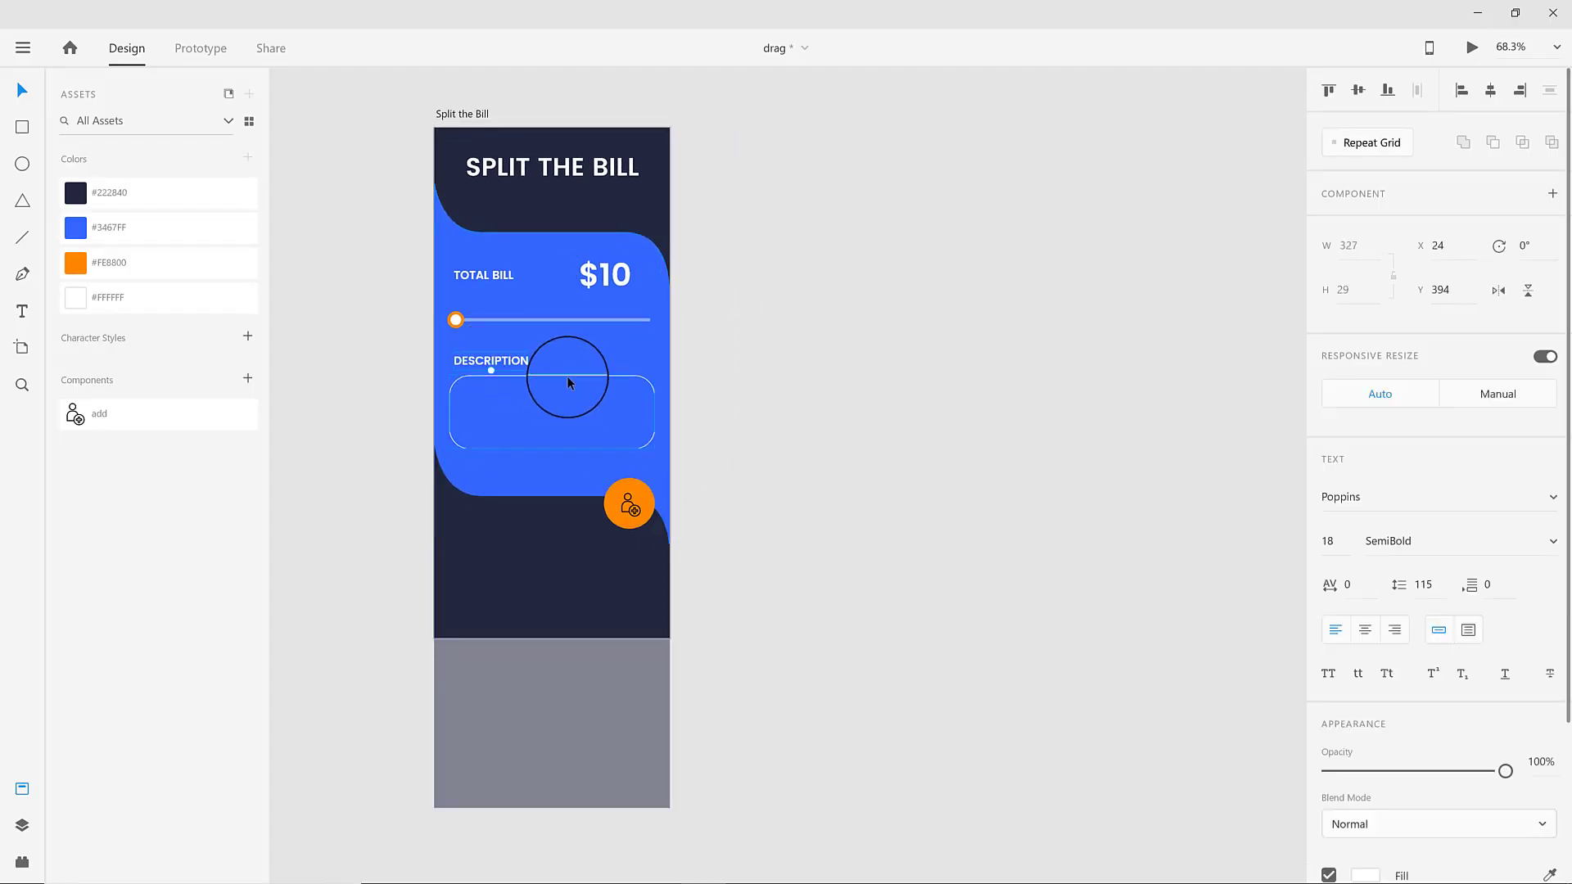
pyautogui.click(569, 382)
pyautogui.click(22, 311)
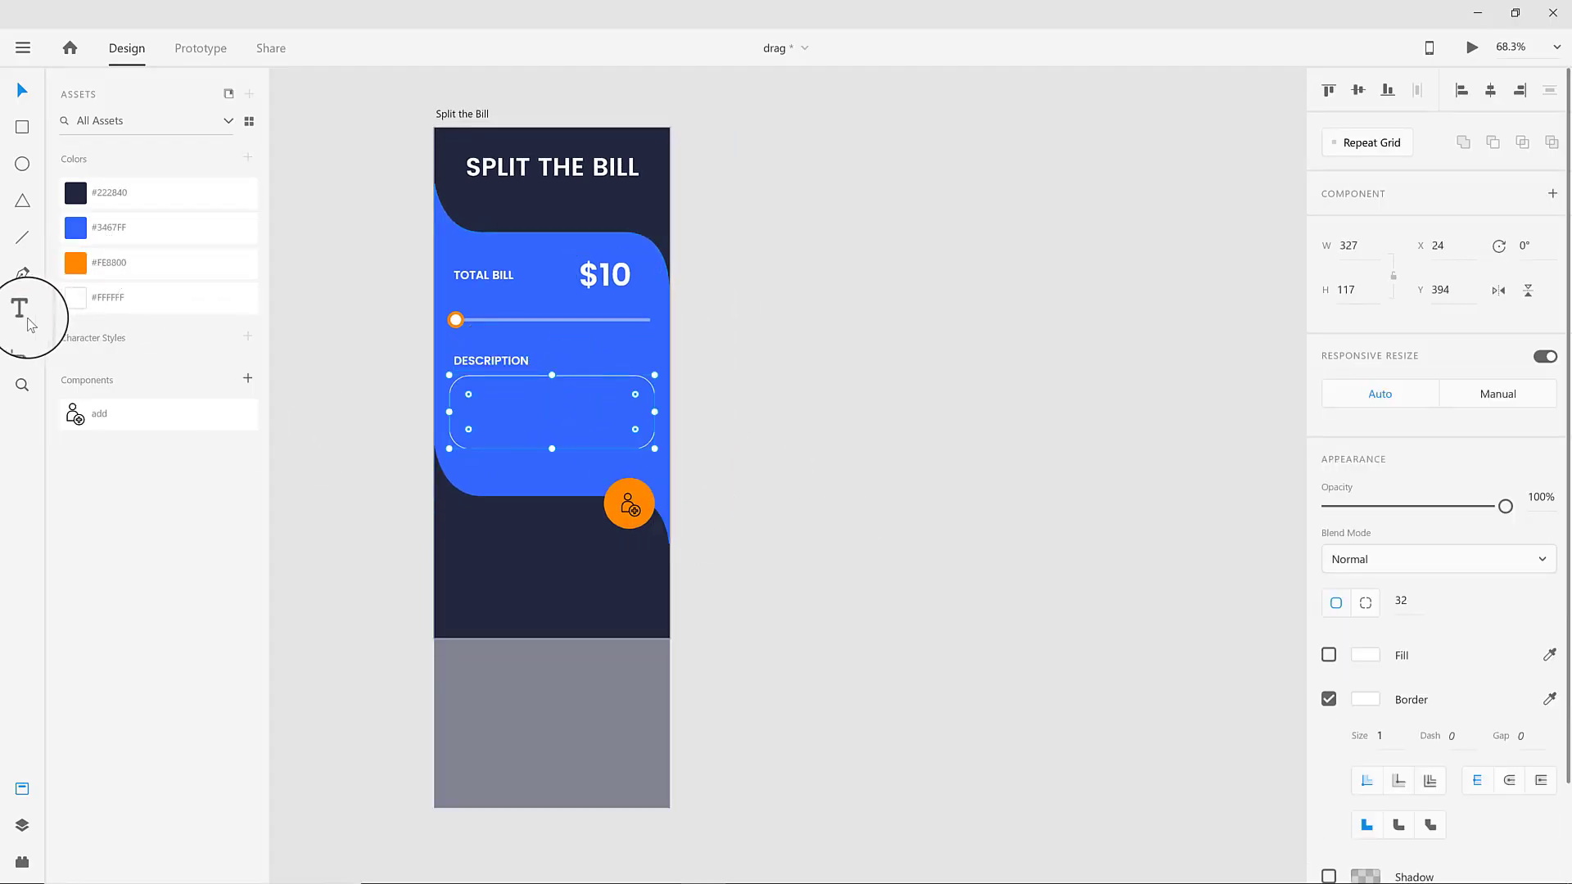
pyautogui.click(482, 396)
pyautogui.write('add D')
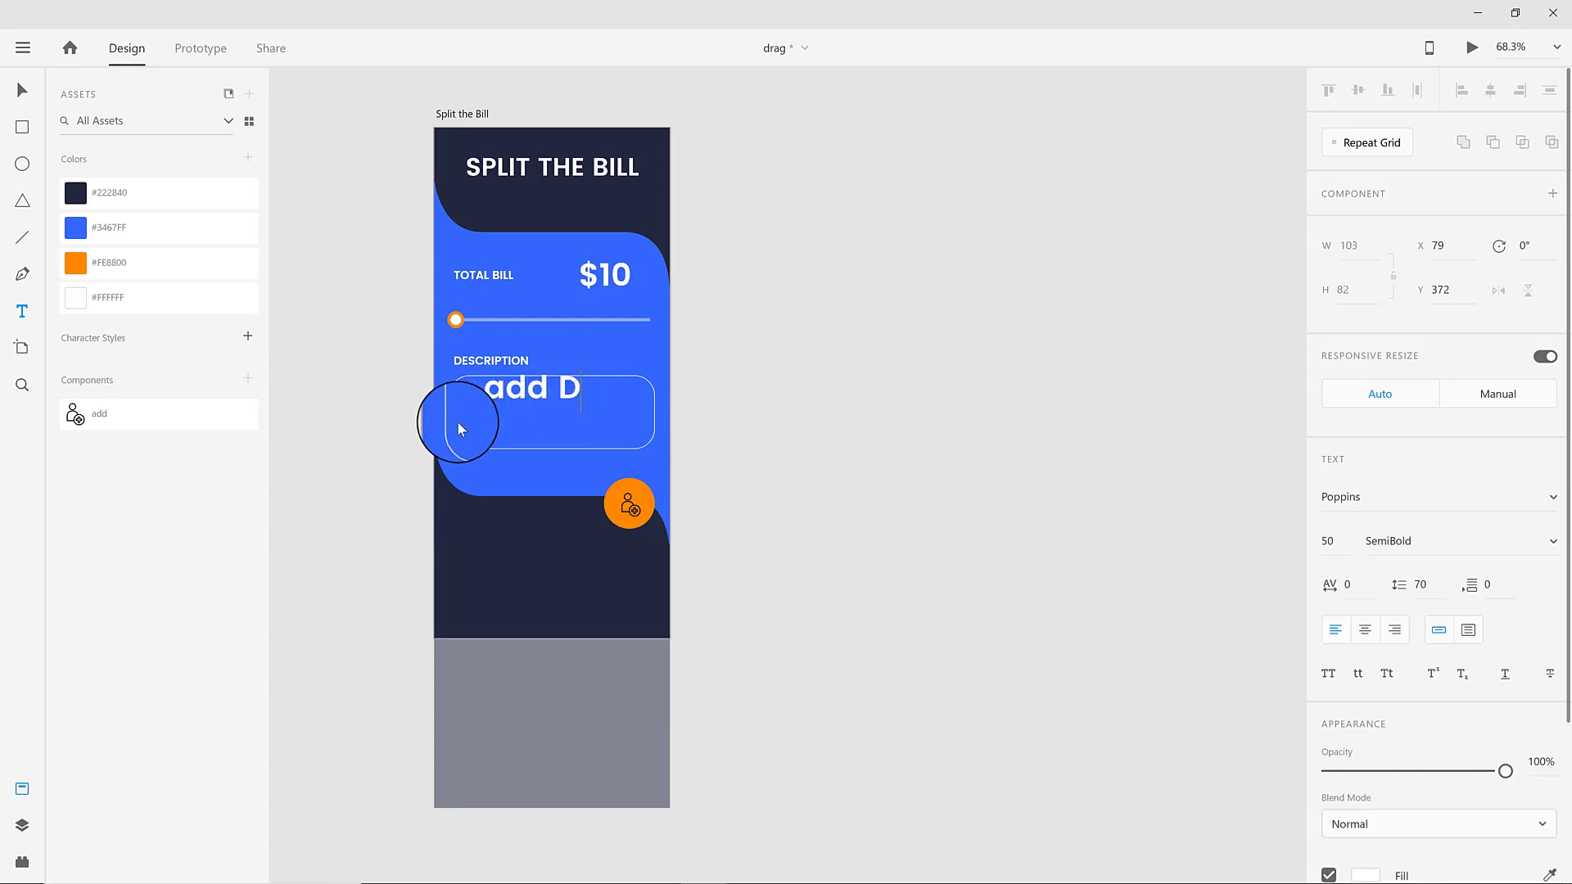
pyautogui.press('BackSpace')
pyautogui.write('dexr')
pyautogui.press('BackSpace')
pyautogui.press('BackSpace')
pyautogui.write('scription')
# Shrink the "add description" text to size 16 and place it in the upper-left area of the rounded box.
pyautogui.hotkey('ctrl', 'a')
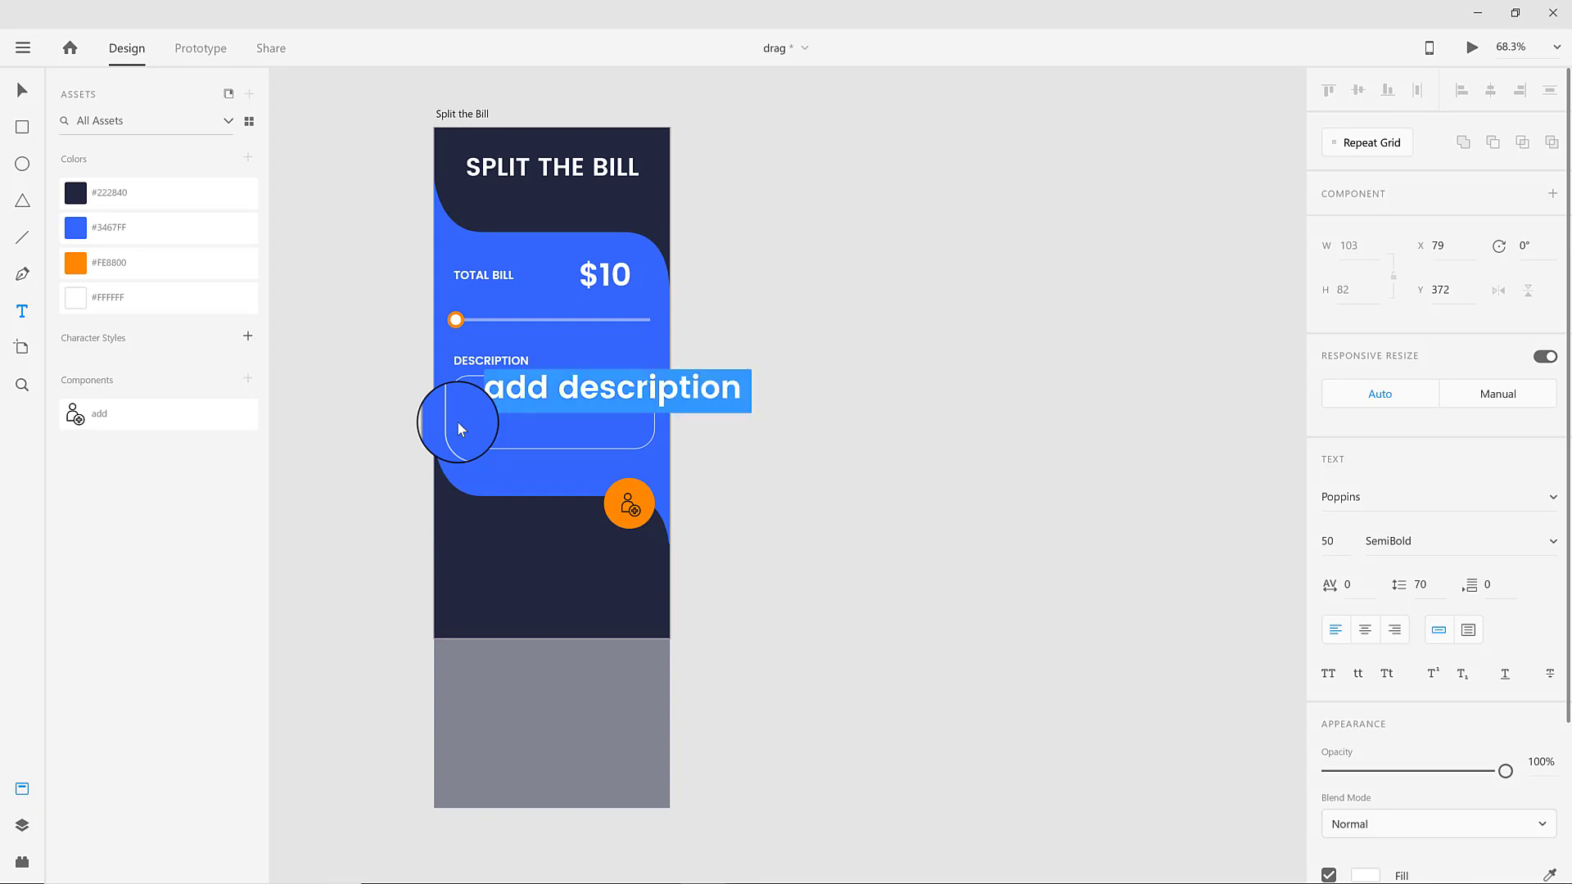
pyautogui.click(22, 90)
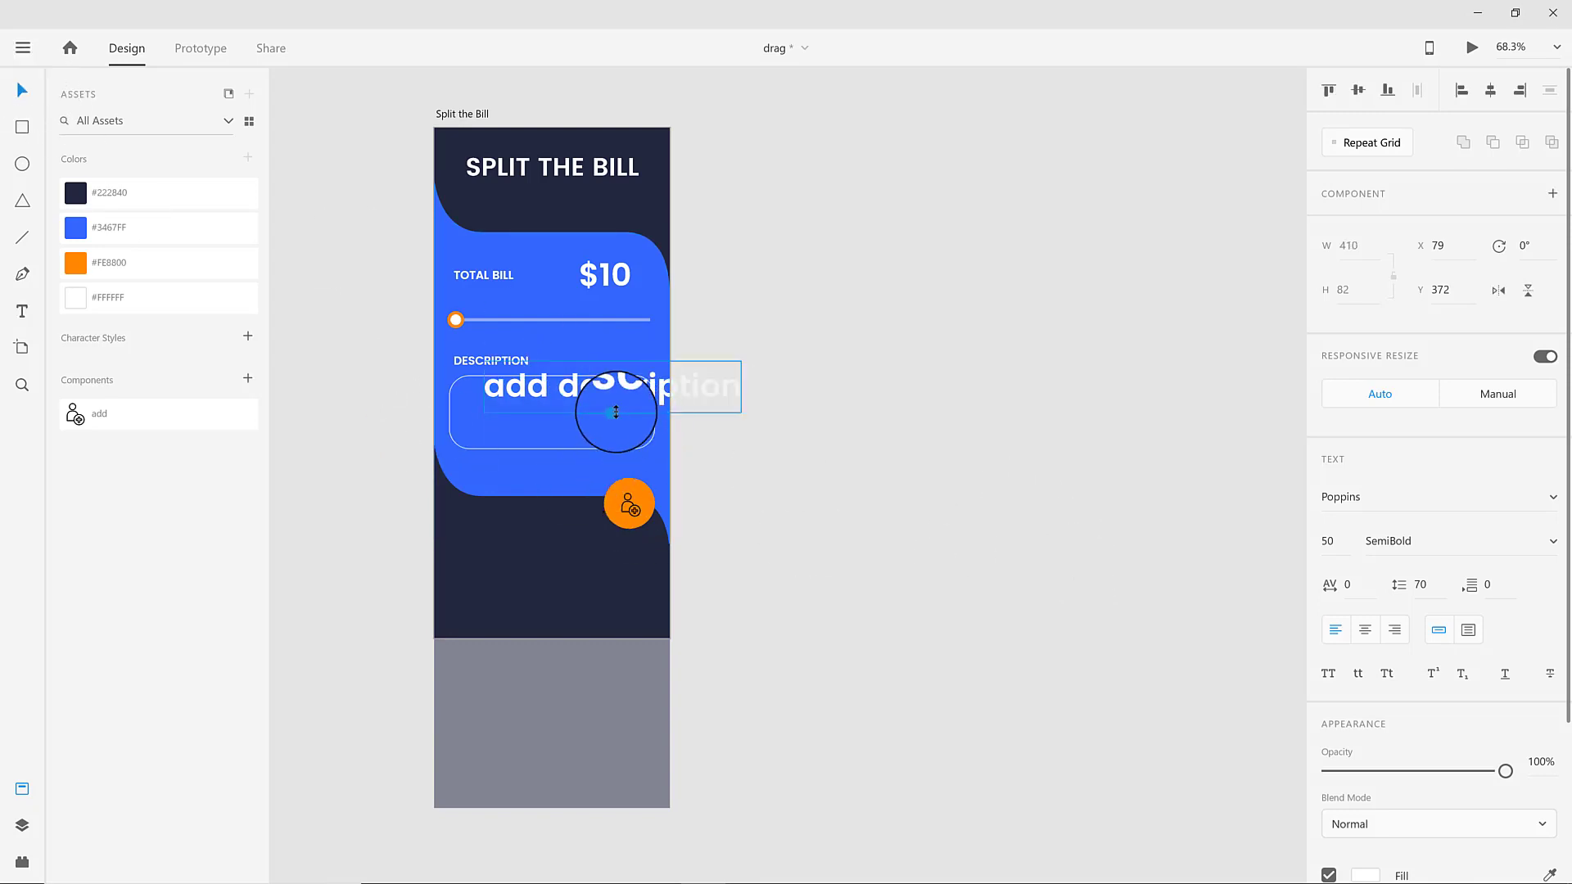
pyautogui.moveTo(615, 412); pyautogui.dragTo(539, 397)
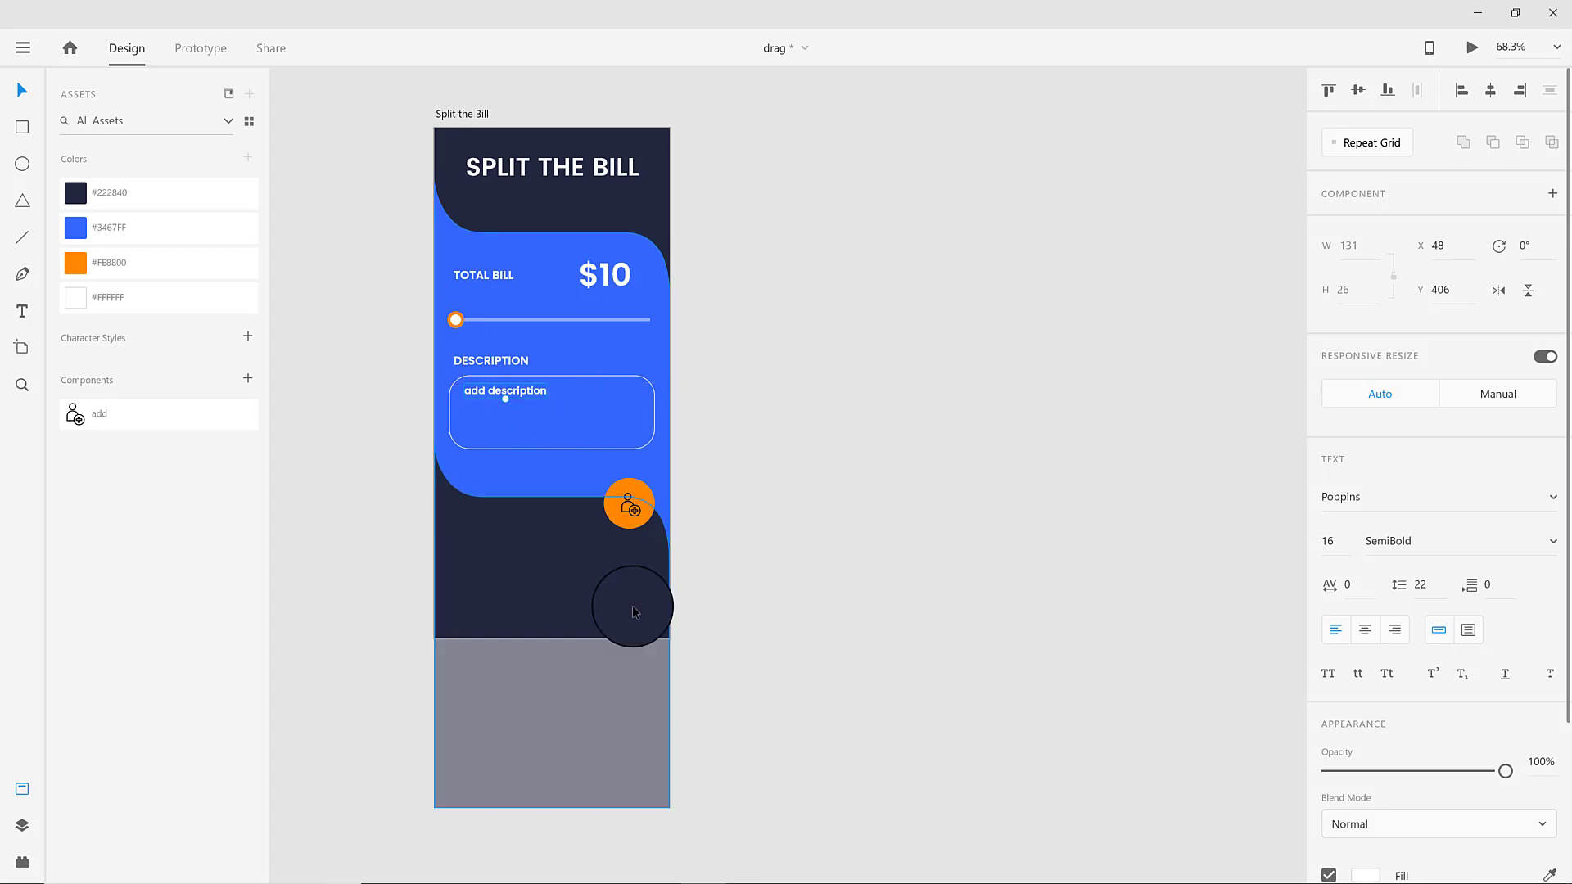
# Set the placeholder text to Regular weight, move it left to X 35, and lower its opacity to 50%.
pyautogui.click(1549, 543)
pyautogui.click(1480, 606)
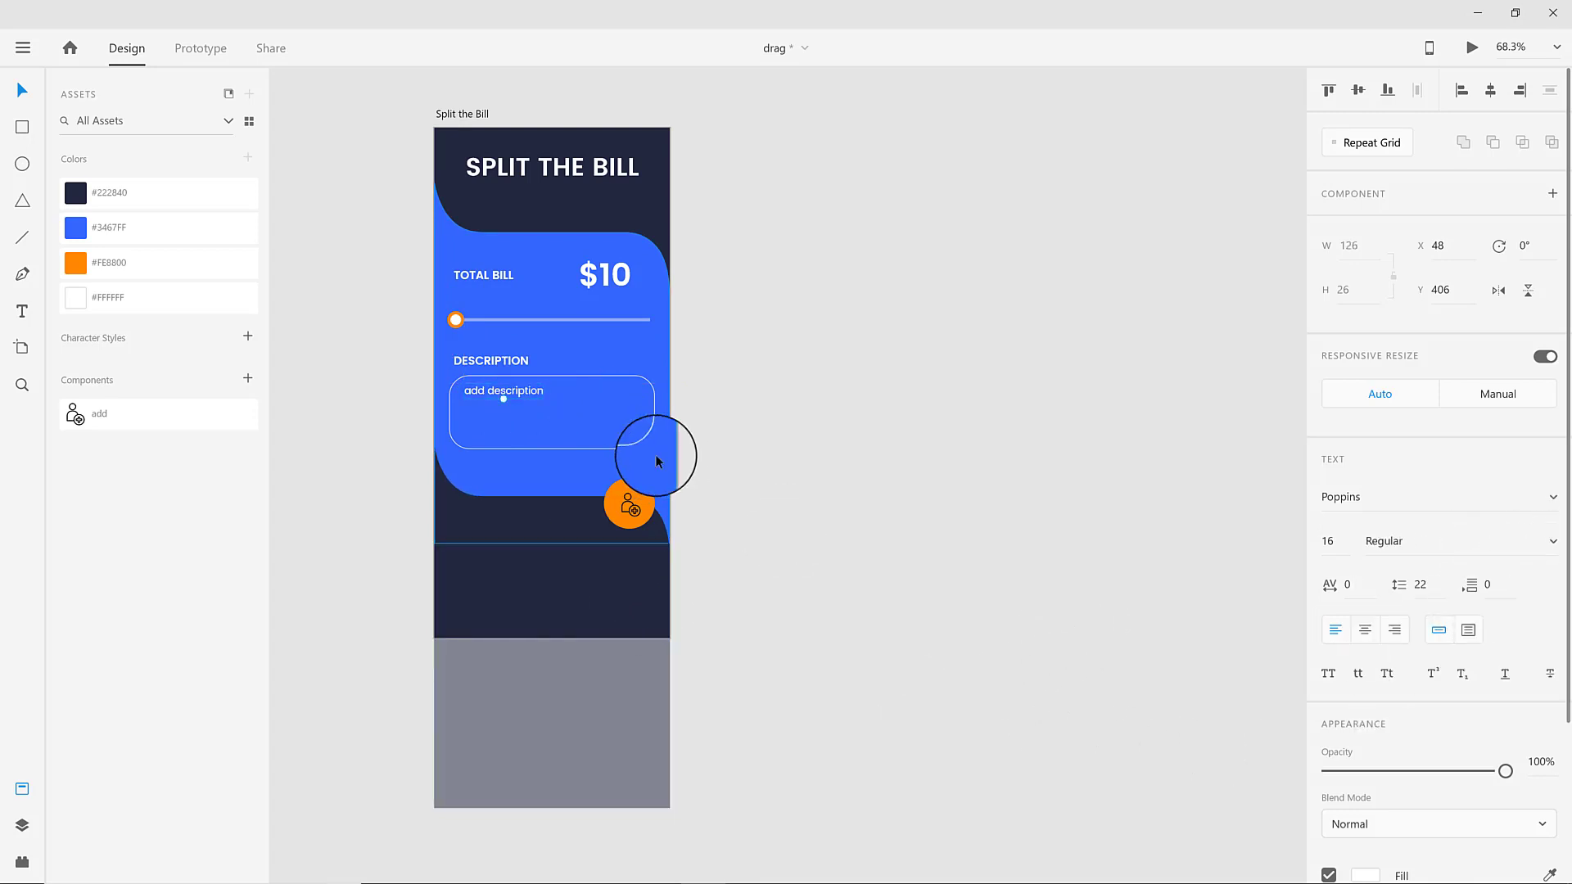
pyautogui.moveTo(498, 381); pyautogui.dragTo(486, 381)
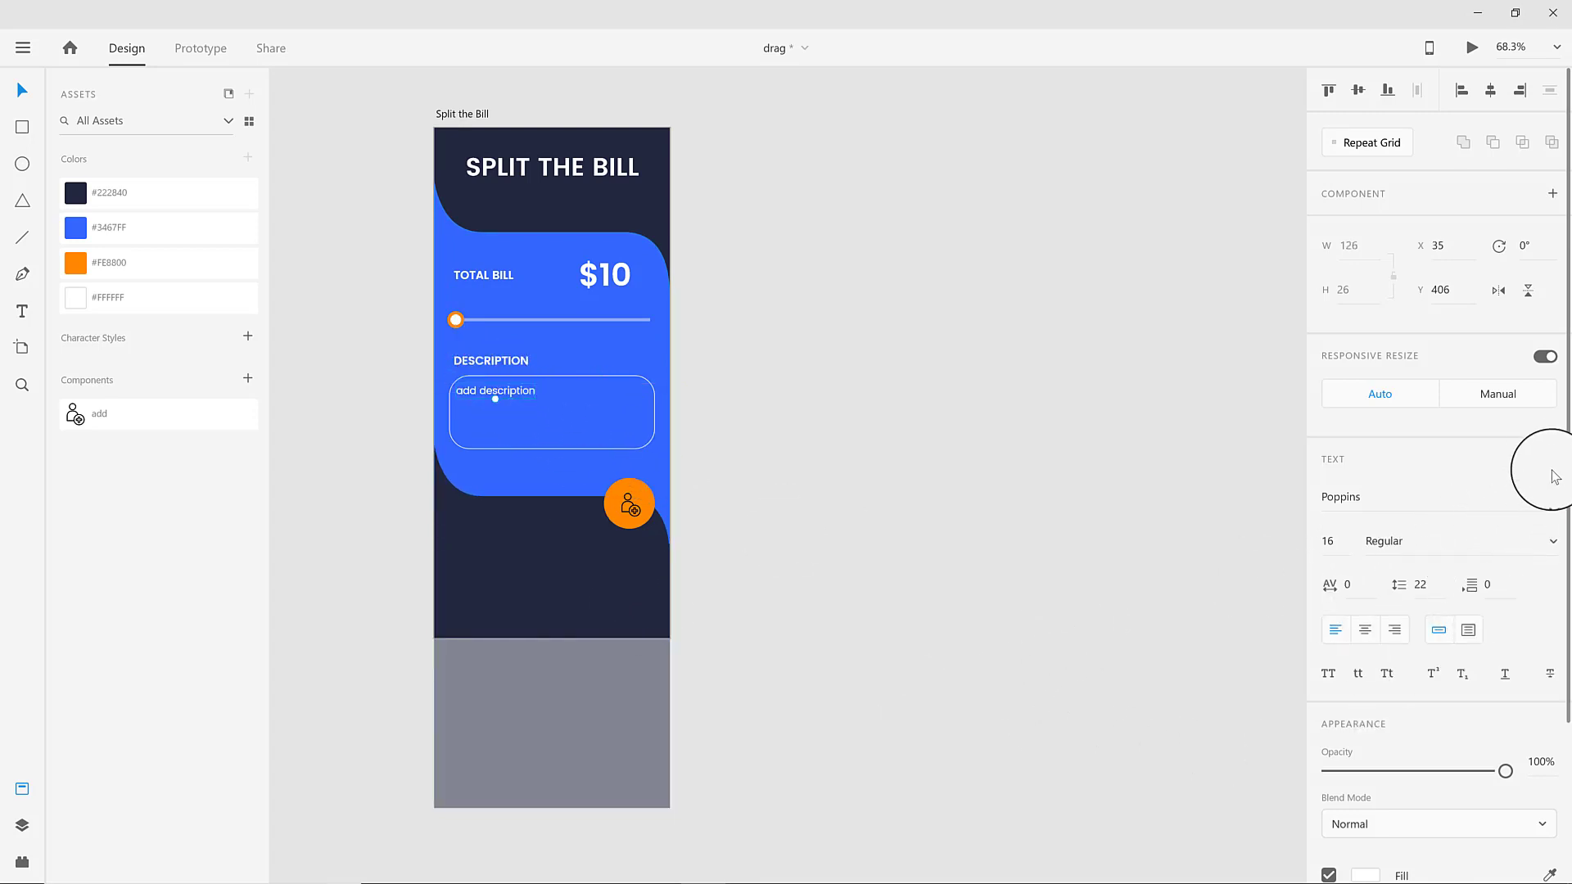
pyautogui.moveTo(1505, 771); pyautogui.dragTo(1416, 769)
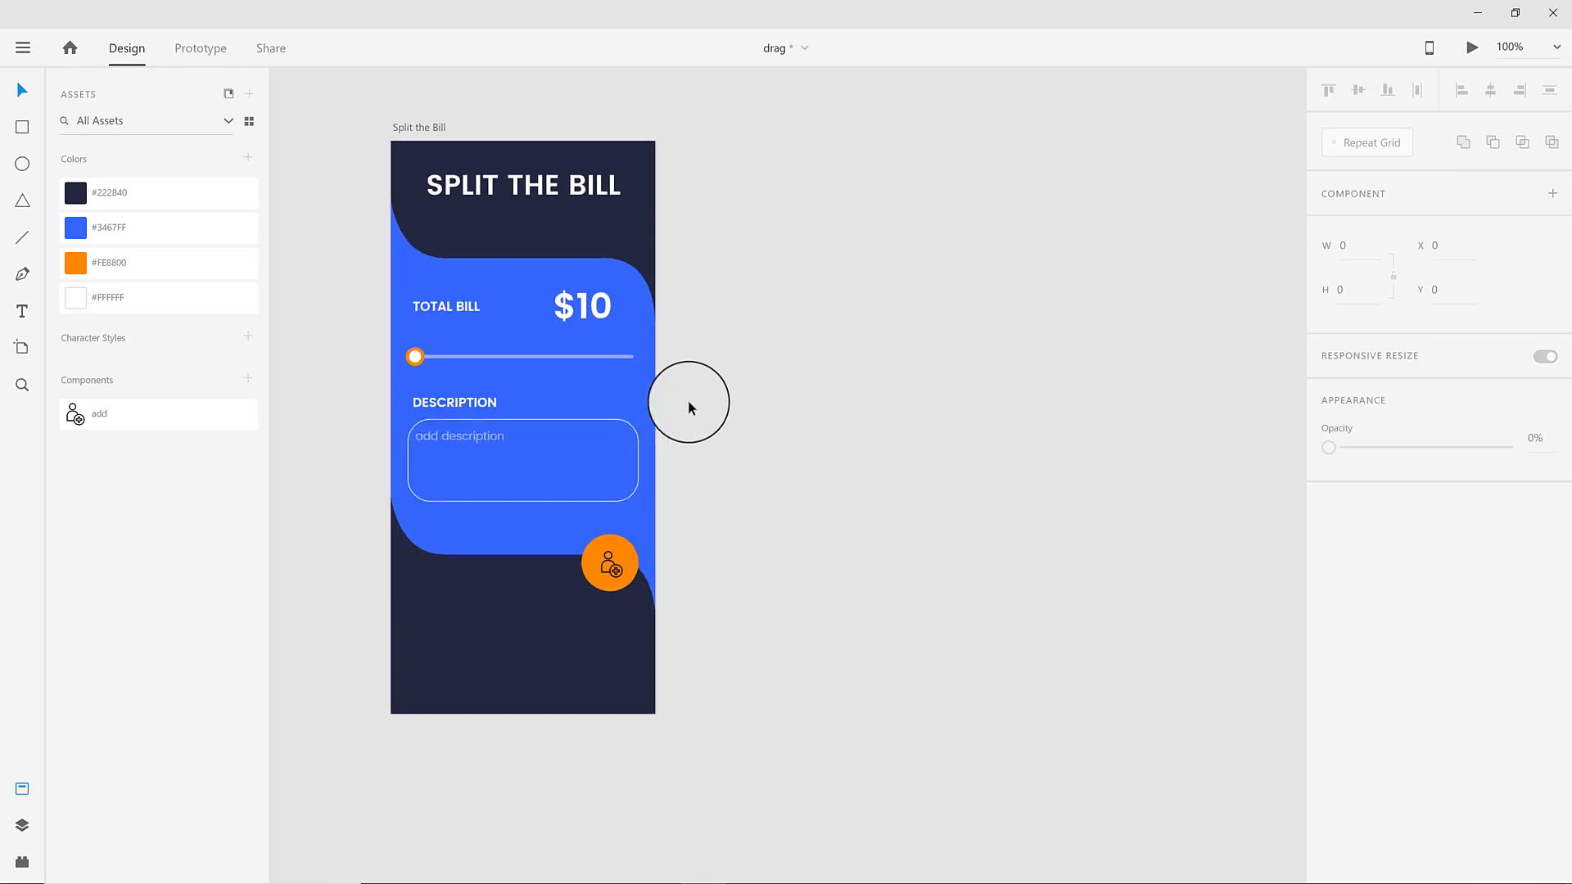
# Stretch the blue background shape downward to about 655 high and reposition the orange add button over its lower edge.
pyautogui.scroll(2, 690, 407)
pyautogui.moveTo(516, 439); pyautogui.dragTo(648, 508)
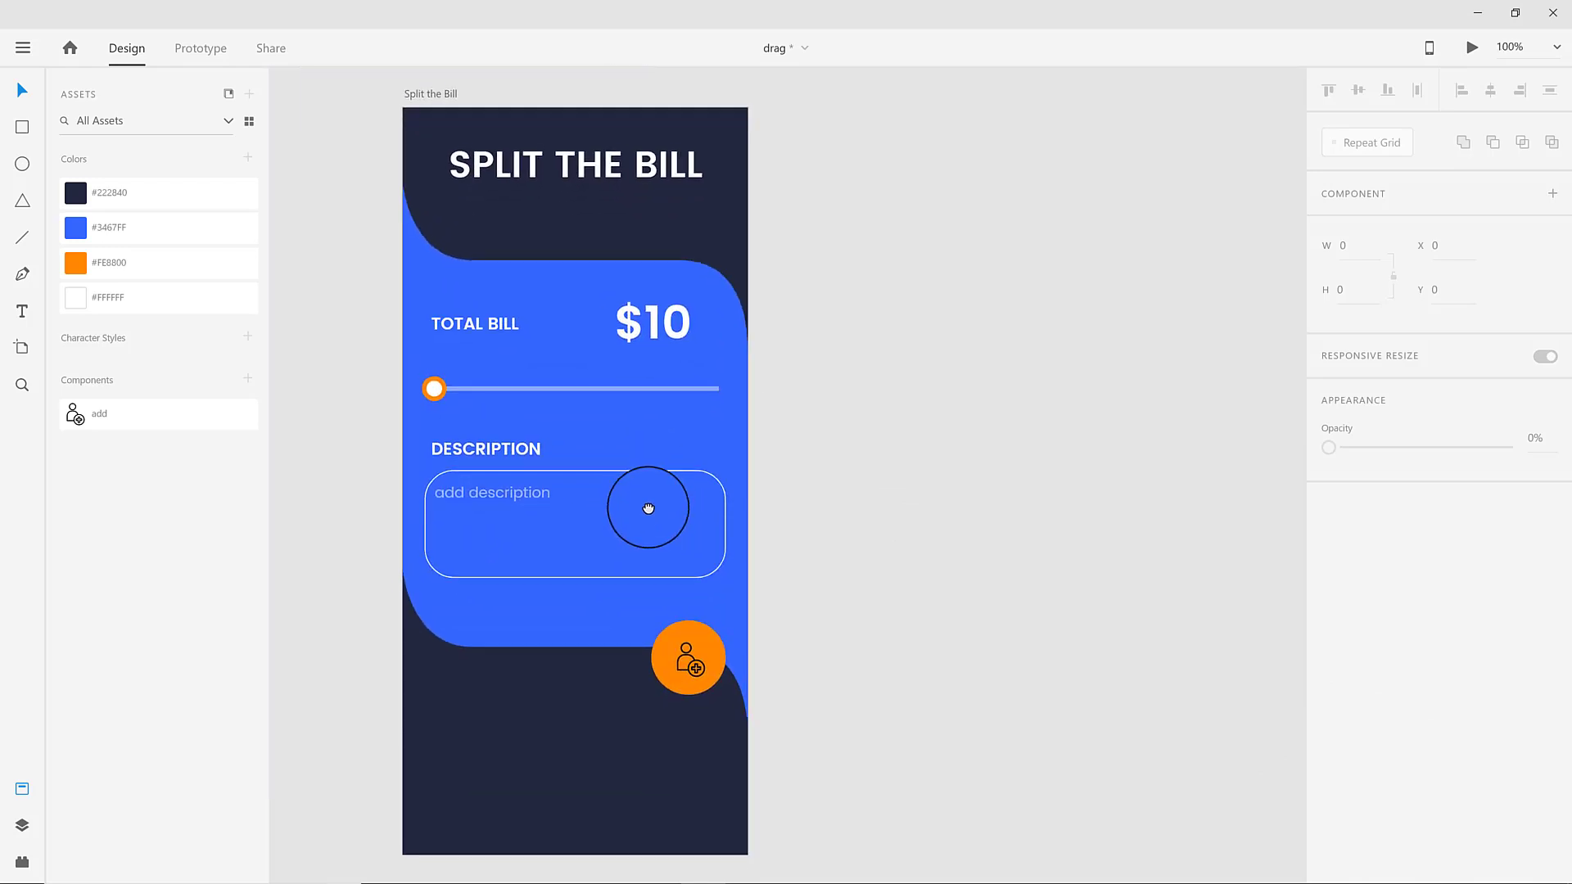
pyautogui.click(688, 659)
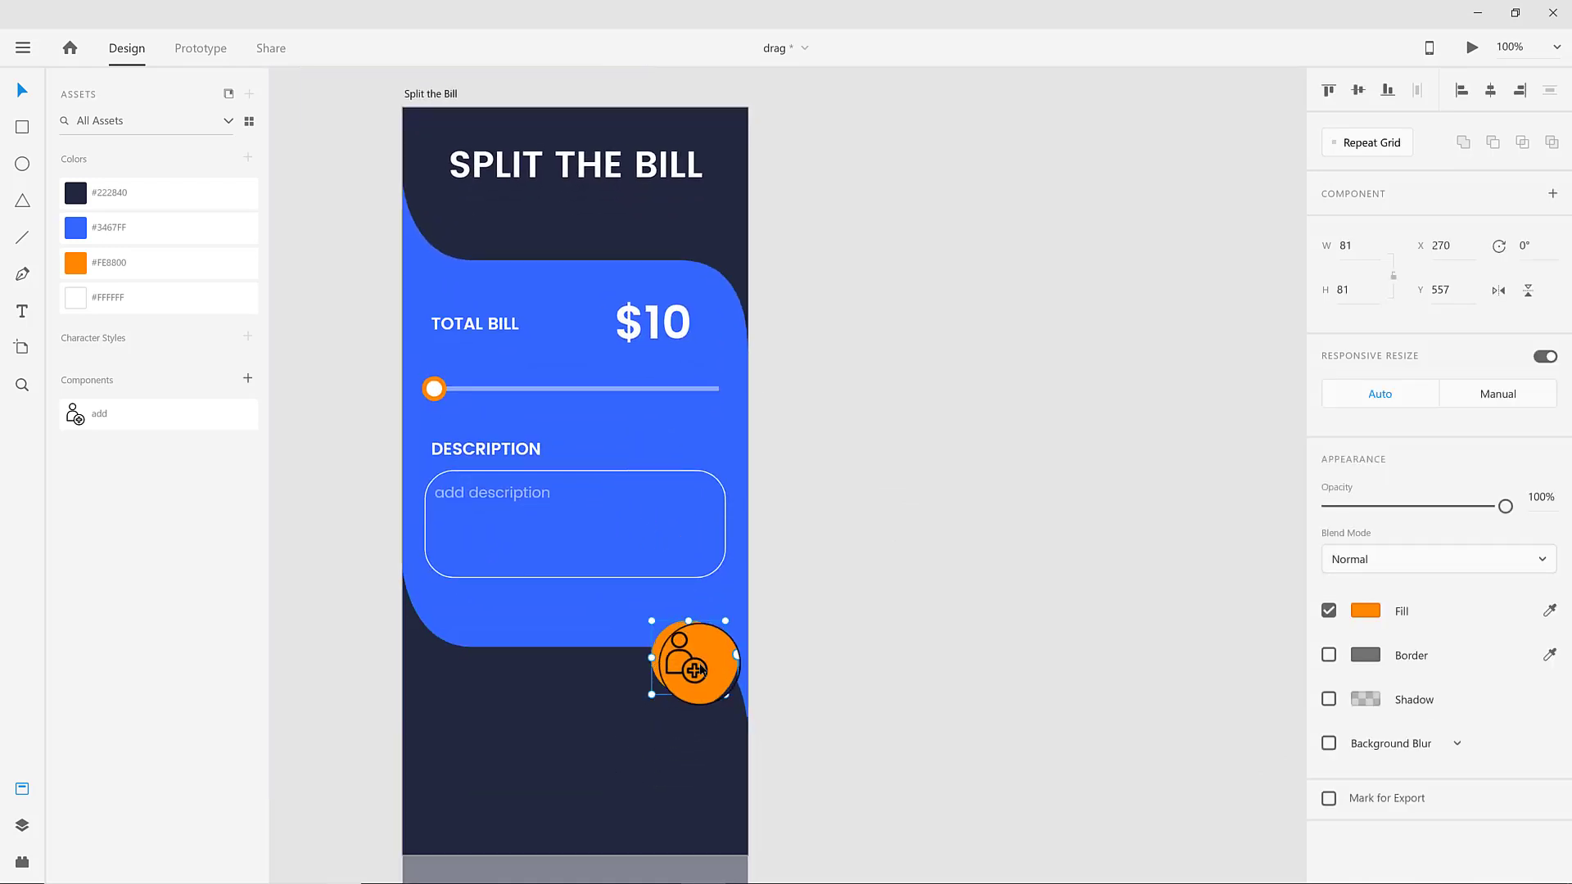
pyautogui.moveTo(665, 733); pyautogui.dragTo(655, 778)
pyautogui.click(571, 686)
pyautogui.moveTo(574, 717); pyautogui.dragTo(572, 783)
pyautogui.moveTo(573, 659); pyautogui.dragTo(617, 561)
pyautogui.hotkey('ctrl', 'z')
pyautogui.moveTo(601, 842); pyautogui.dragTo(603, 828)
pyautogui.click(770, 781)
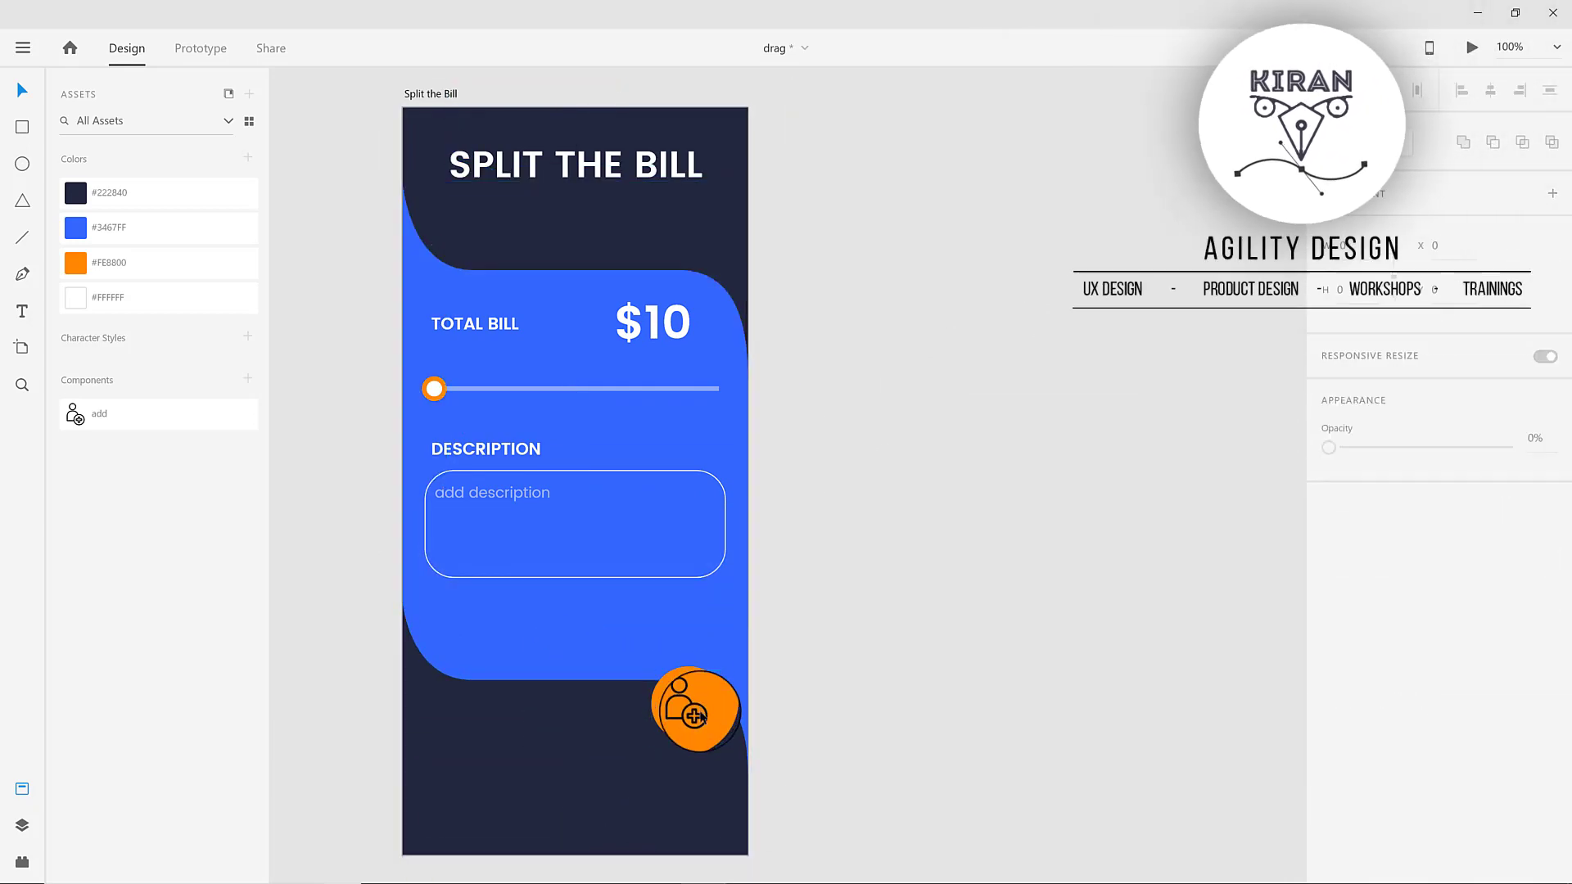
pyautogui.click(693, 711)
pyautogui.moveTo(693, 710); pyautogui.dragTo(692, 694)
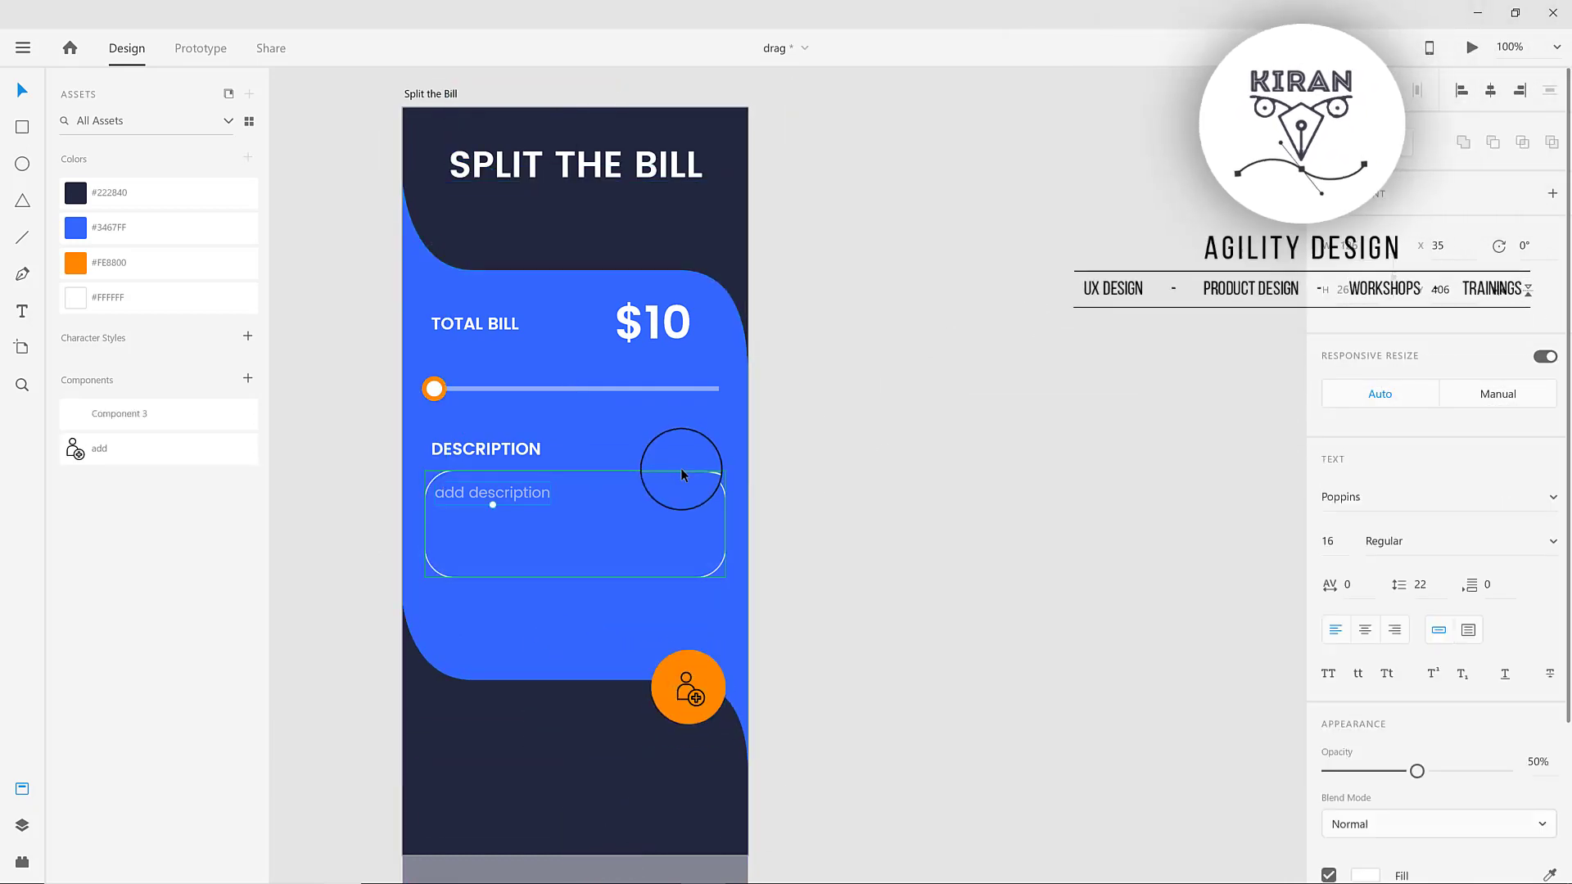
# Make the description box and its placeholder text a component and add a new state named "weekend party".
pyautogui.keyDown('shift'); pyautogui.click(684, 471); pyautogui.keyUp('shift')
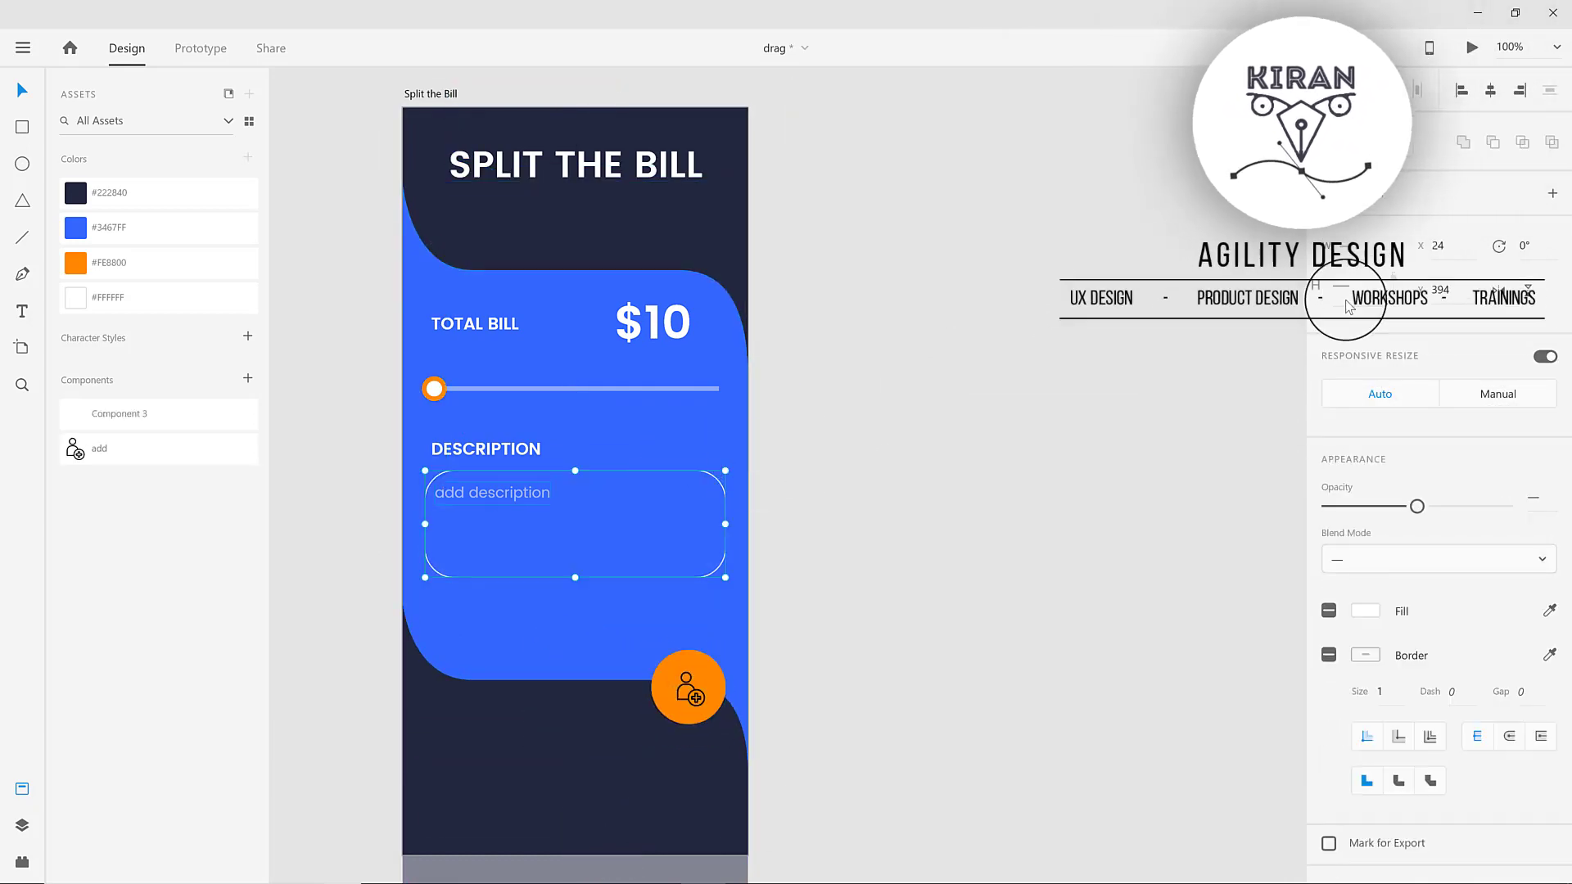
pyautogui.hotkey('ctrl', 'k')
pyautogui.click(1545, 230)
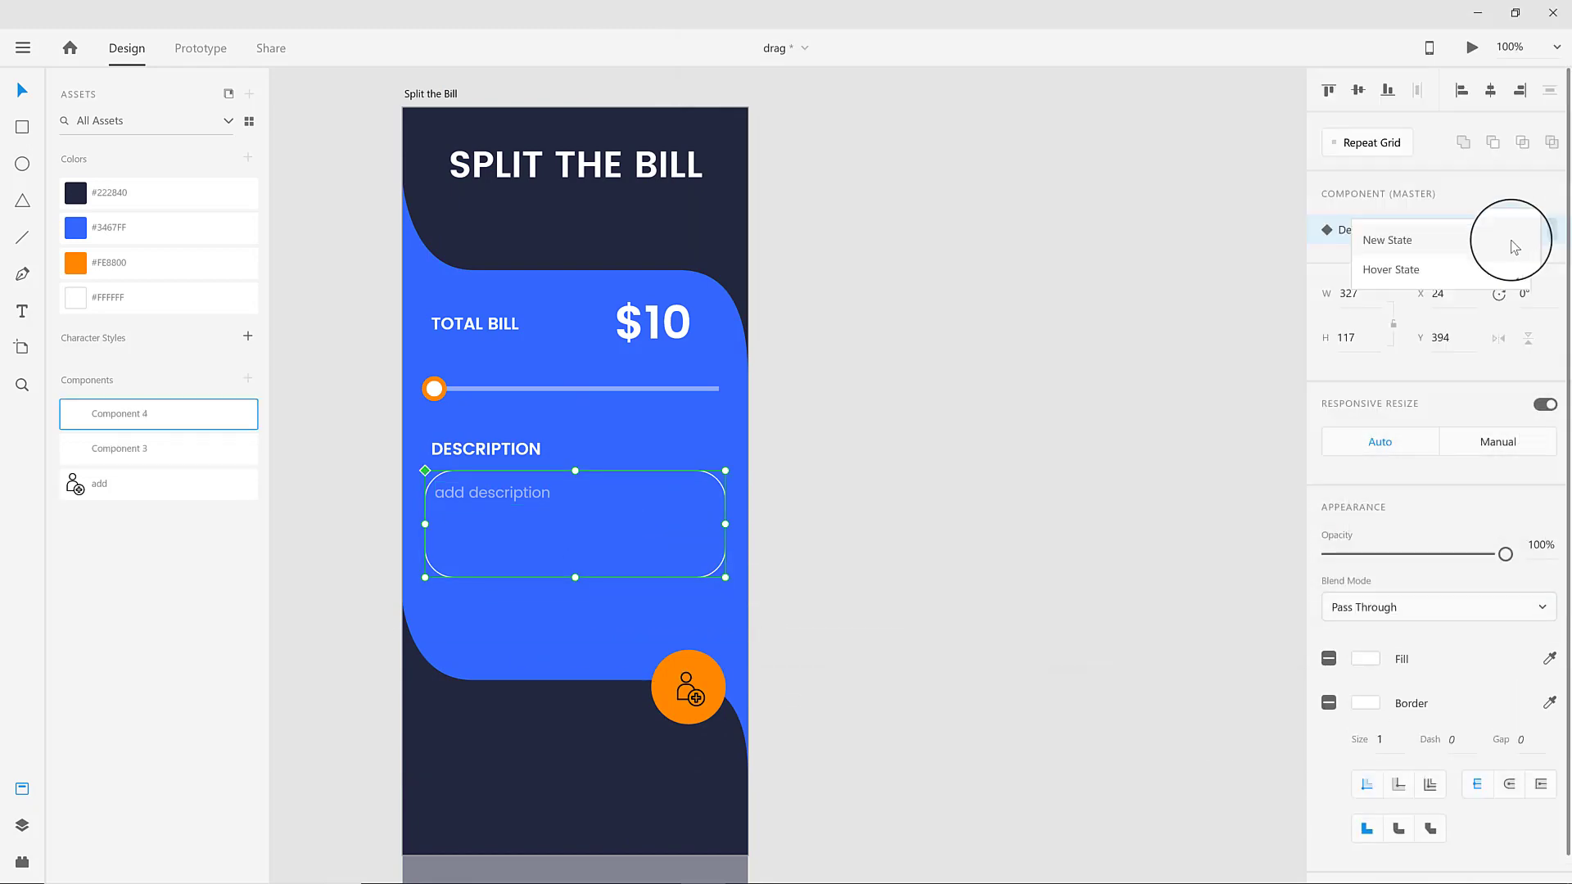
pyautogui.click(1473, 239)
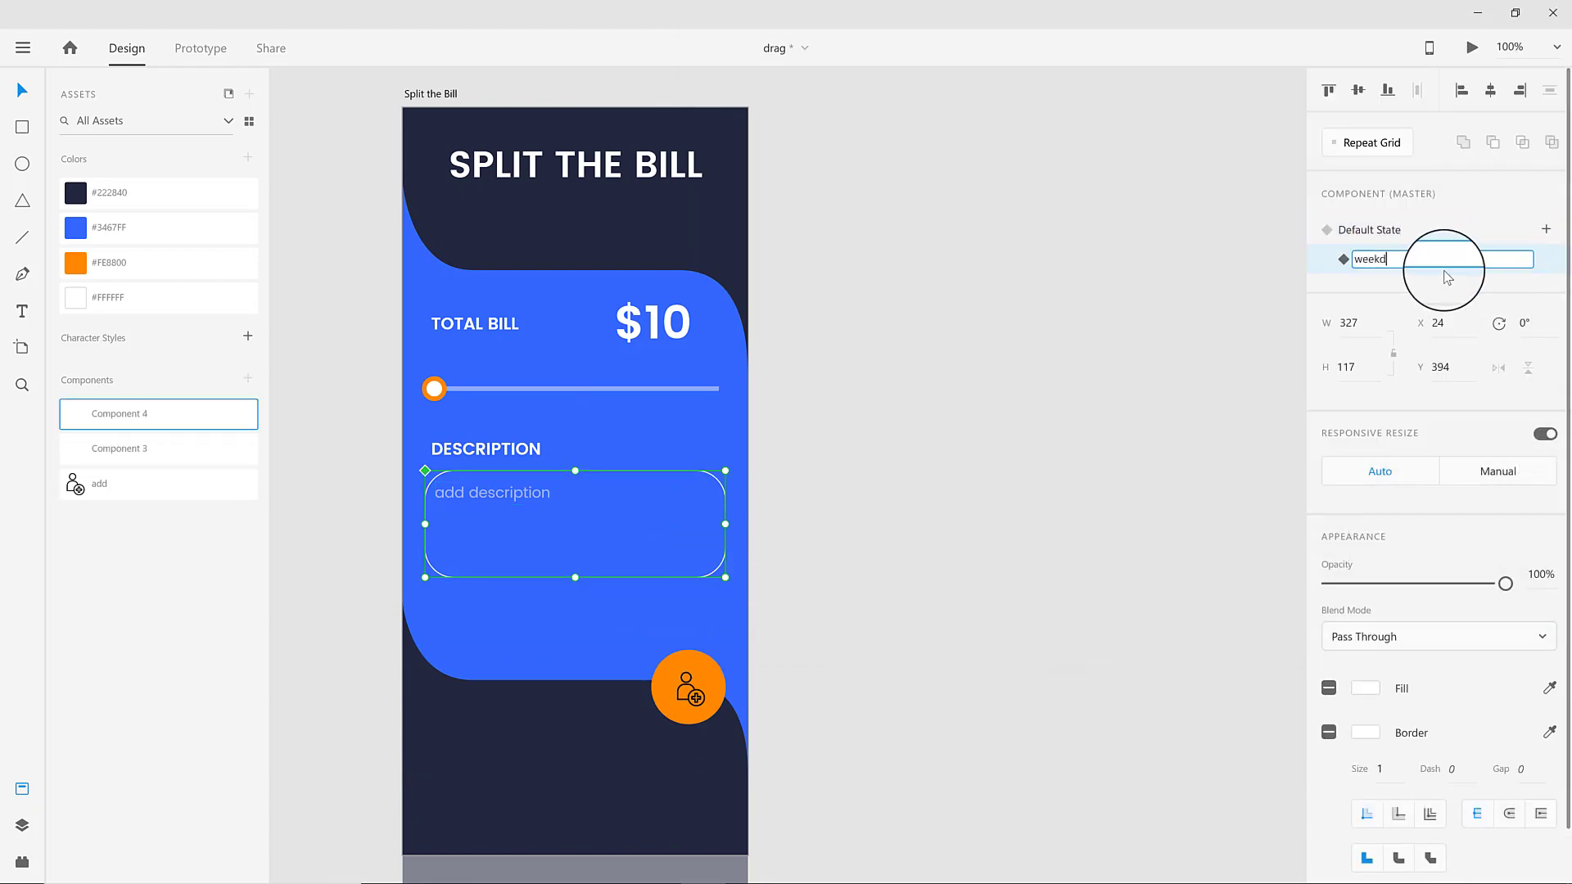
pyautogui.write('weekend party')
pyautogui.press('Return')
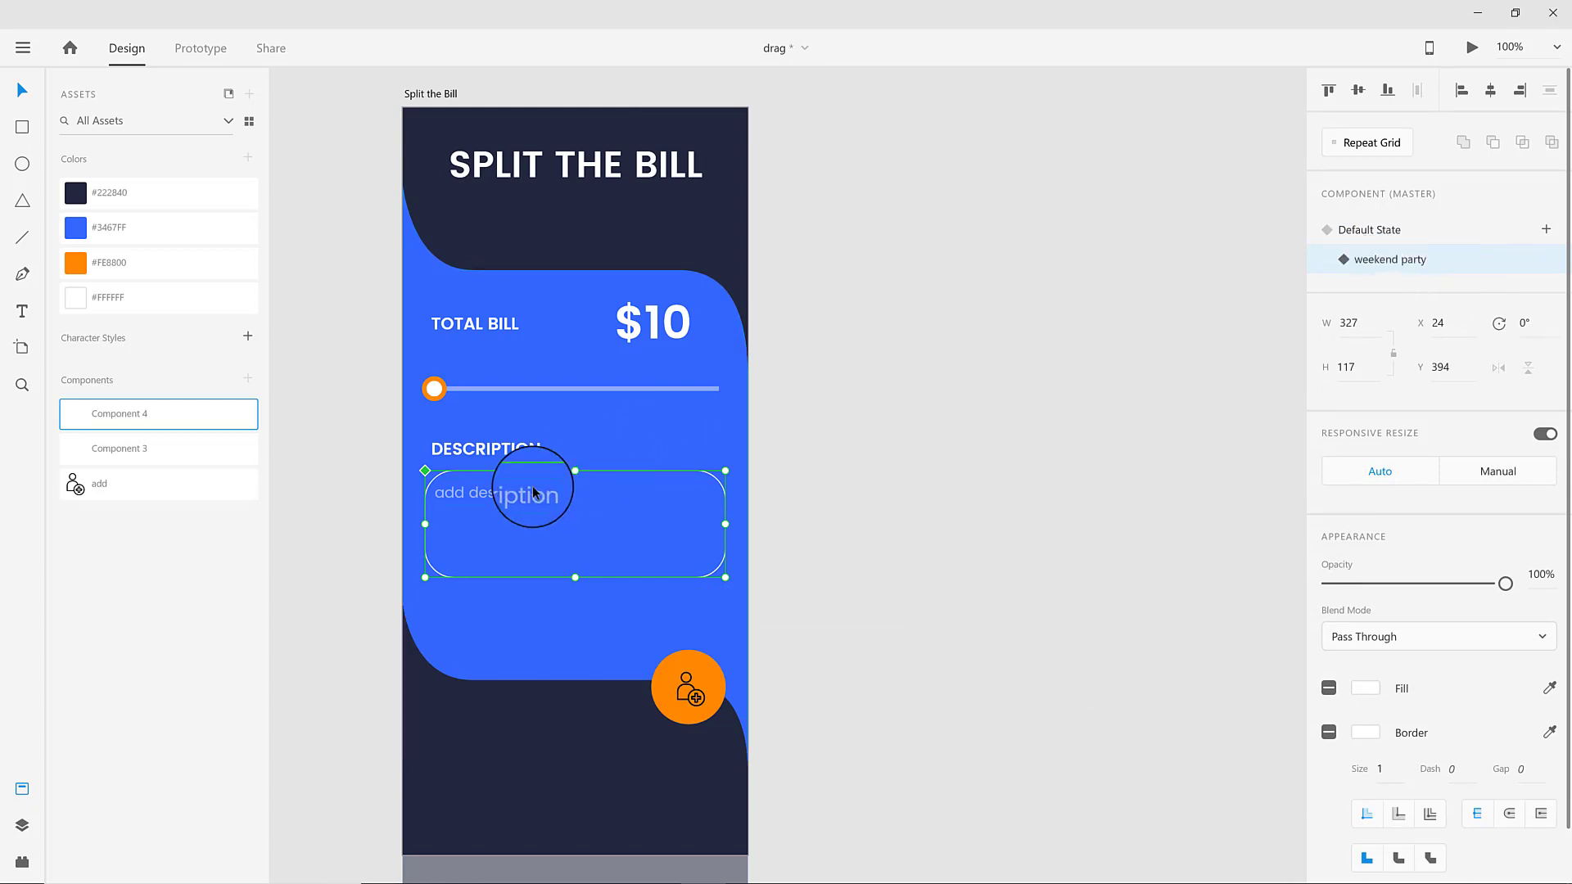
# In the weekend party state, change the text to "Weekend Party Bill... :)" and raise its opacity to the maximum.
pyautogui.click(1405, 231)
pyautogui.click(1404, 257)
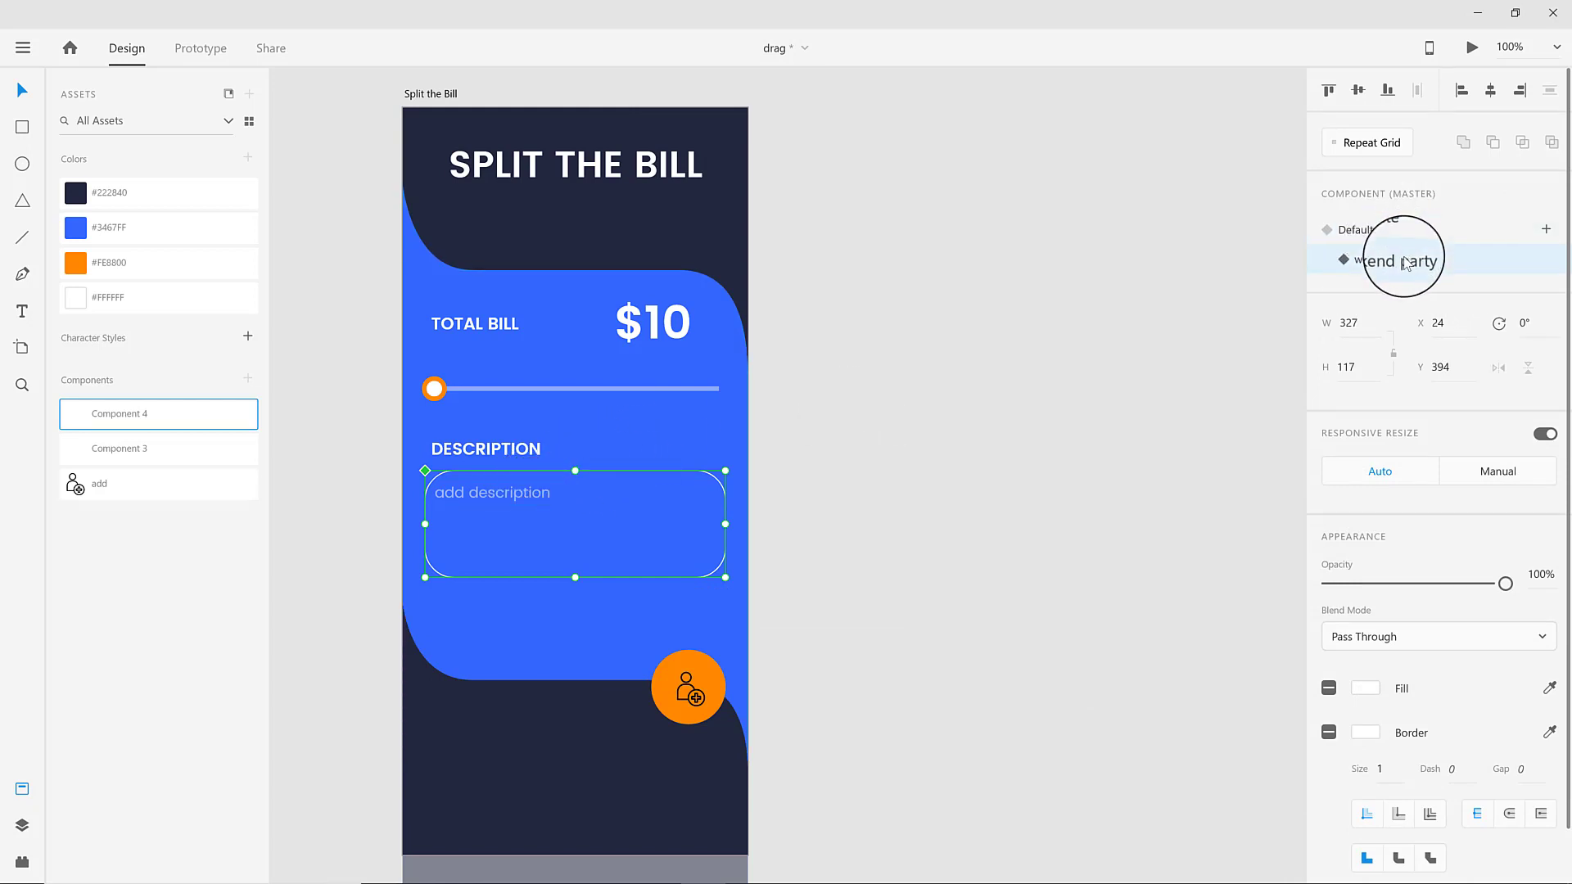
pyautogui.doubleClick(514, 492)
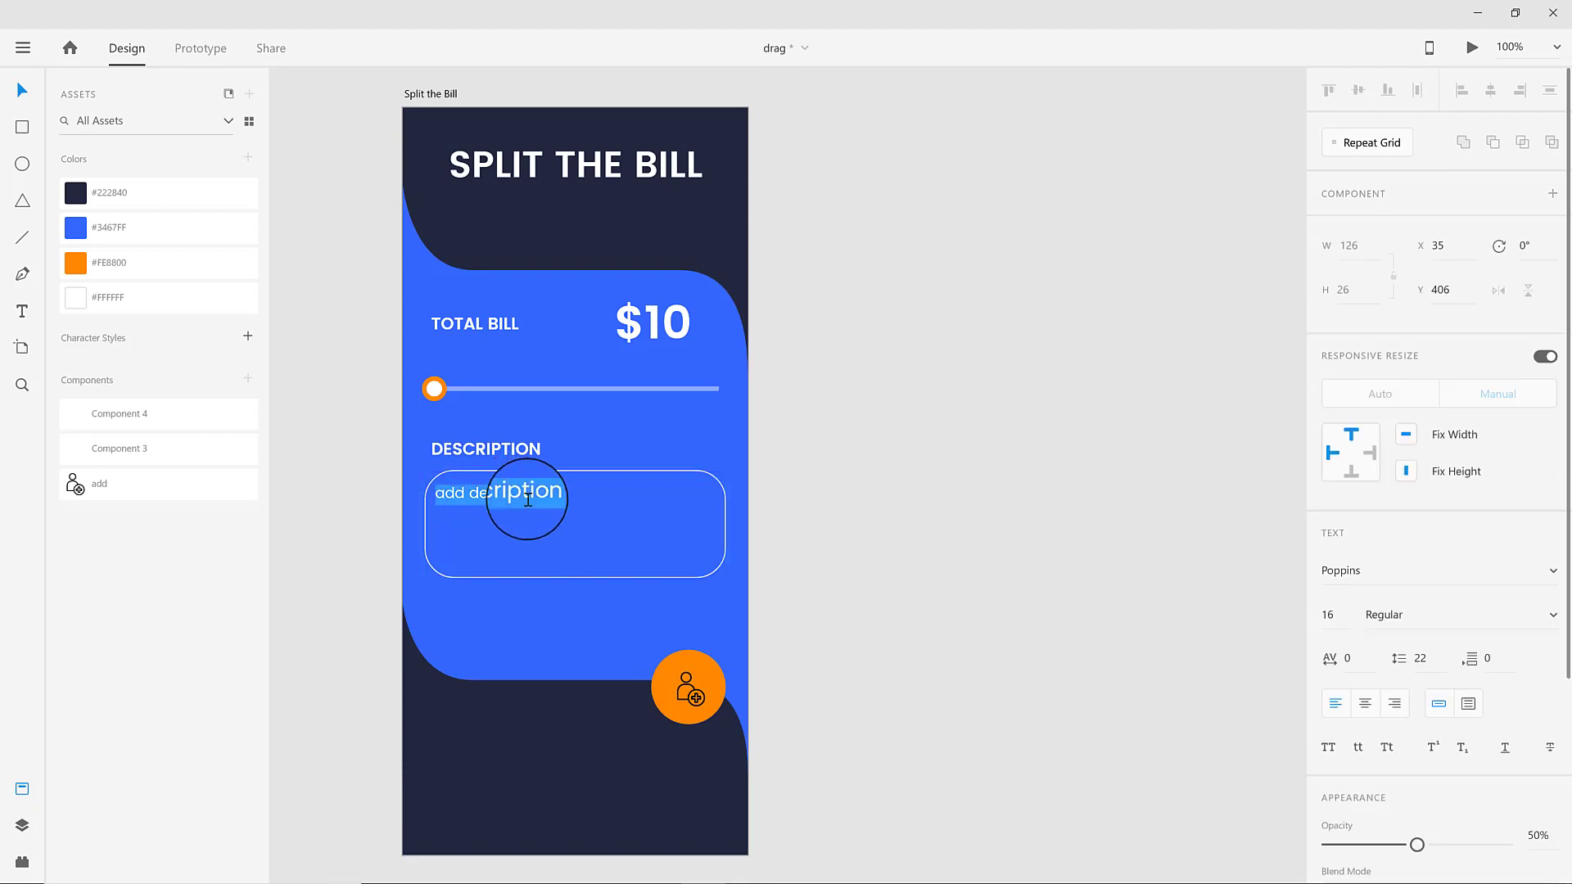
pyautogui.write('Weekend Party Bill :)')
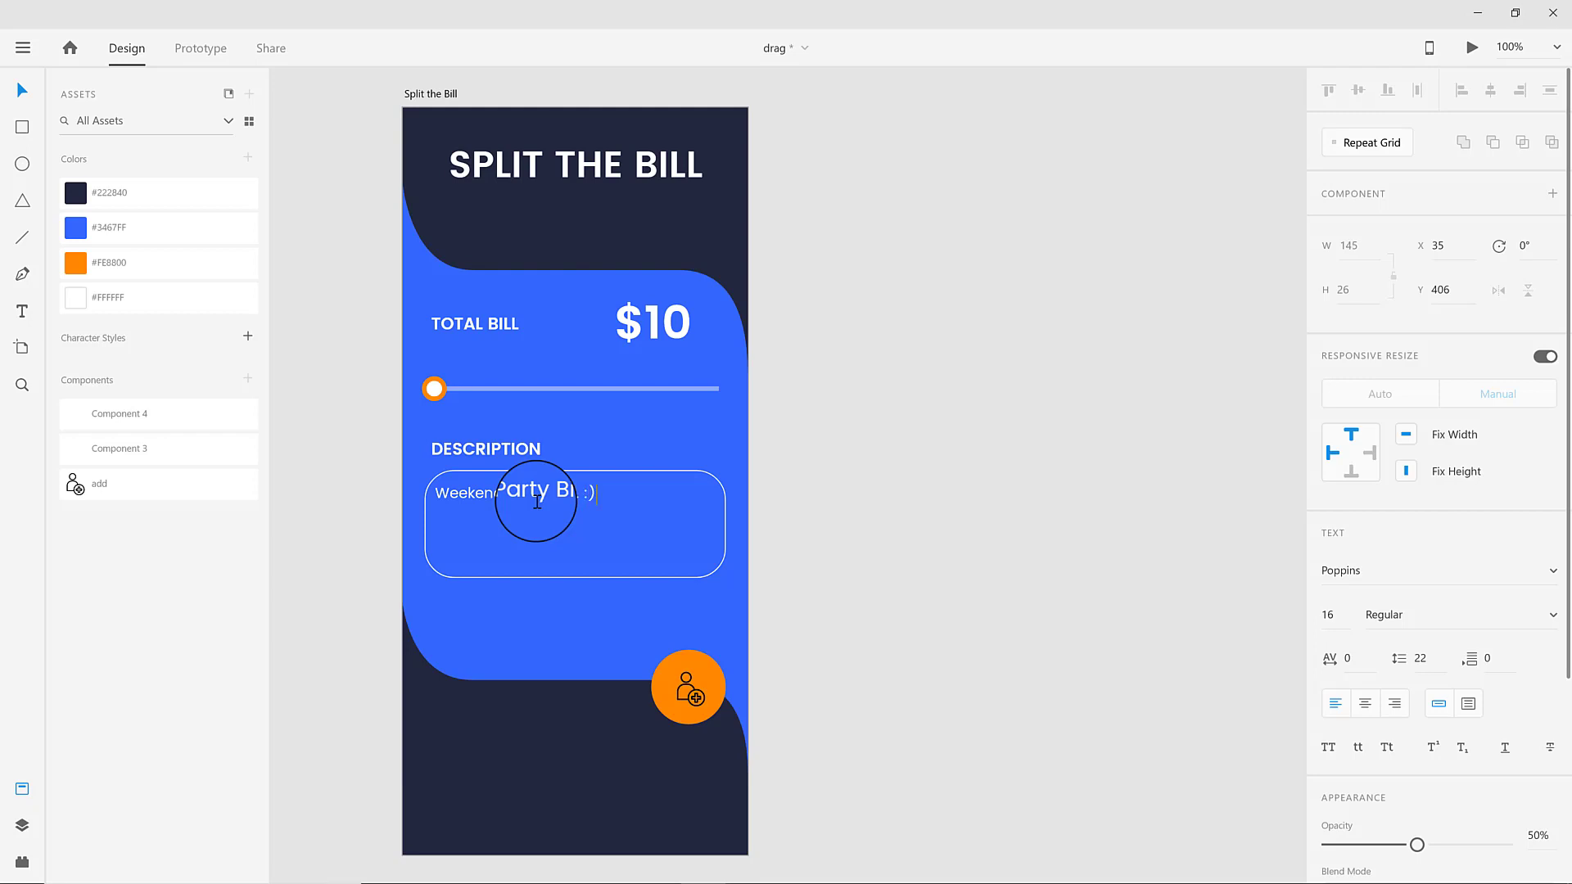
pyautogui.press('Escape')
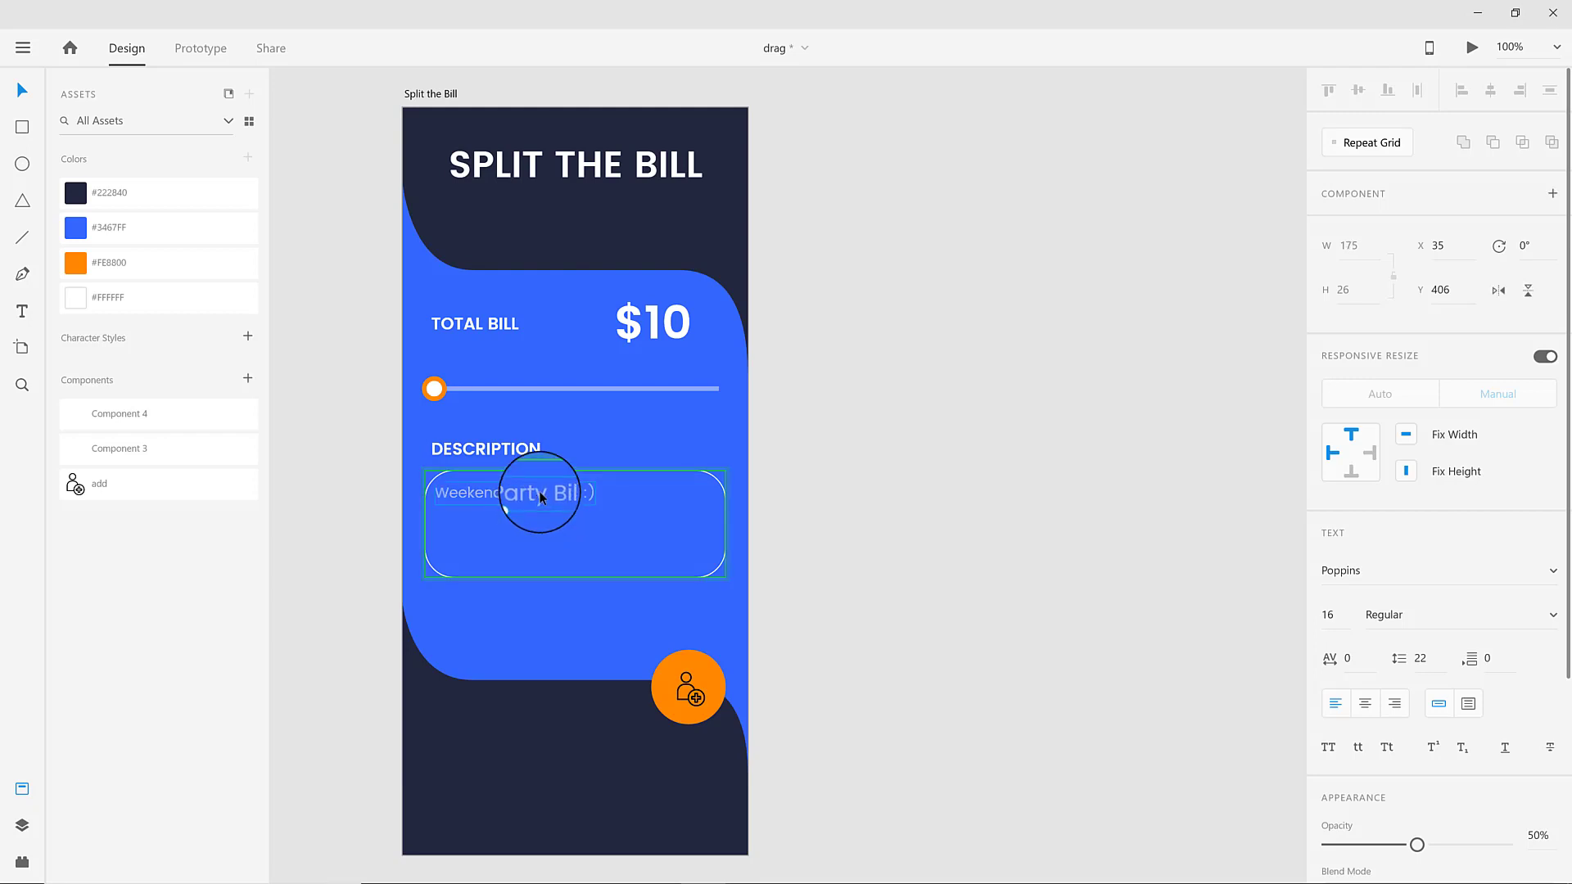
pyautogui.moveTo(1482, 853); pyautogui.dragTo(1519, 851)
pyautogui.click(686, 485)
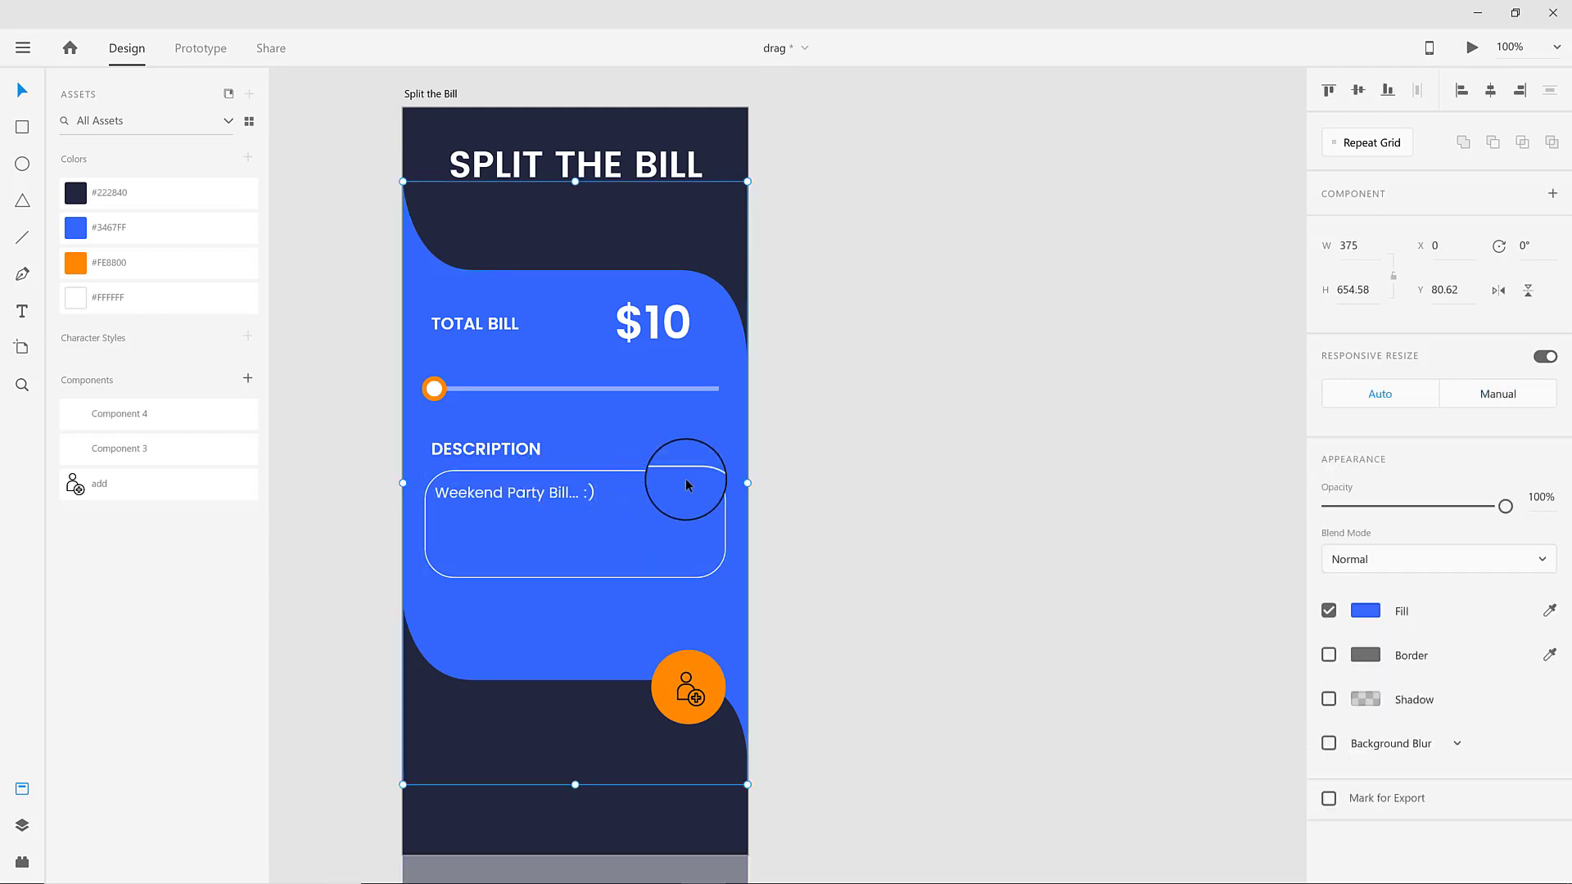
# Compare the description component's Default State with its weekend party state.
pyautogui.click(667, 481)
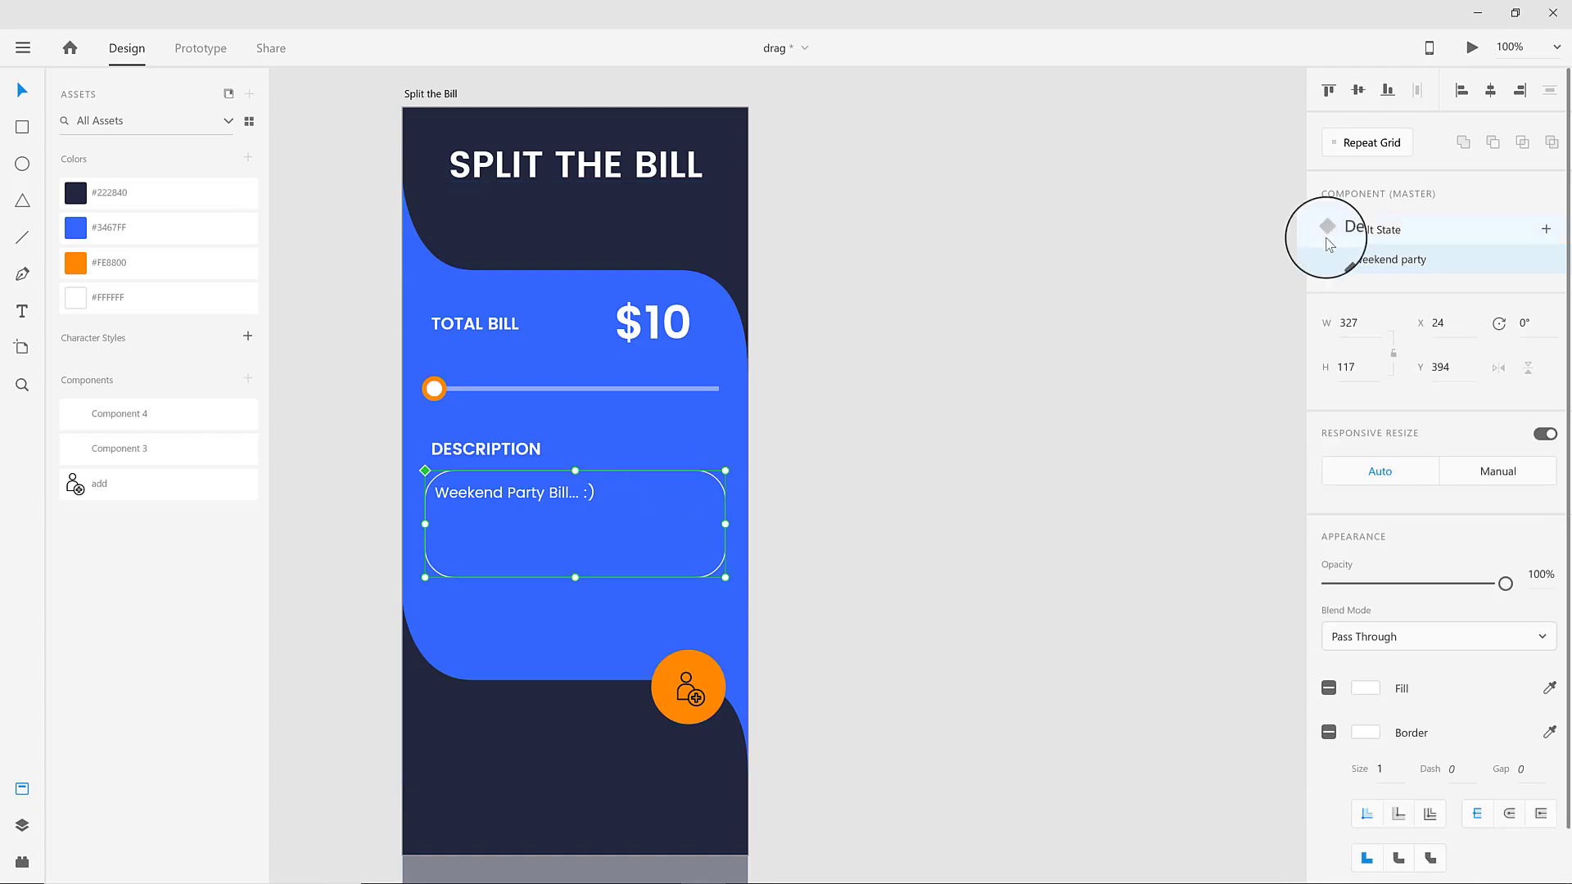
pyautogui.click(1367, 232)
pyautogui.click(1390, 260)
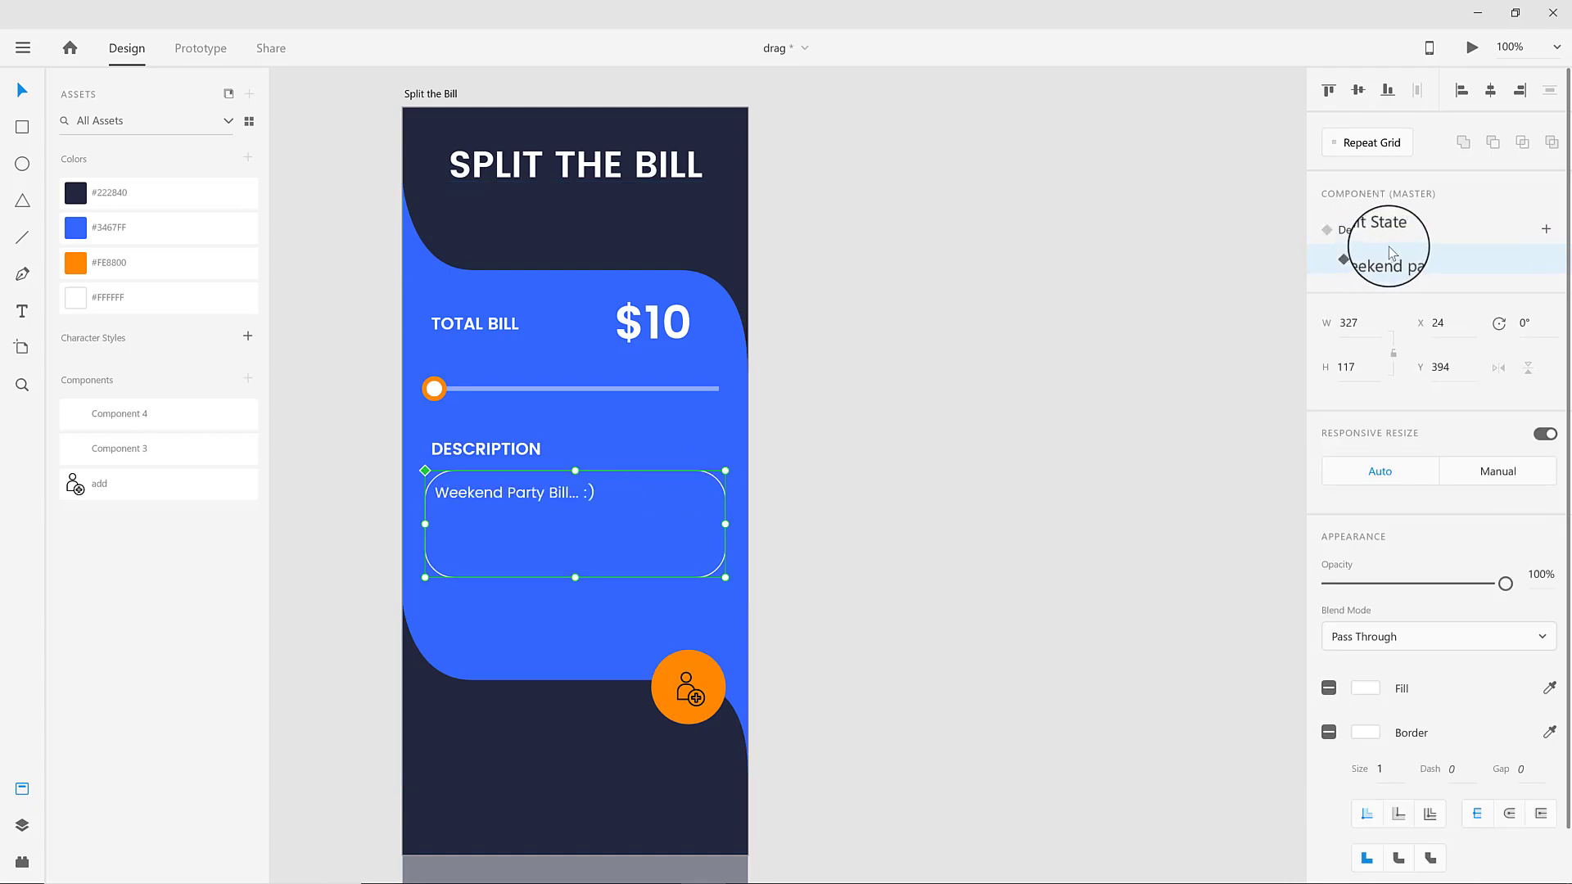
pyautogui.click(1395, 237)
pyautogui.click(1392, 259)
pyautogui.click(1003, 410)
# Duplicate the Split the Bill artboard.
pyautogui.click(431, 95)
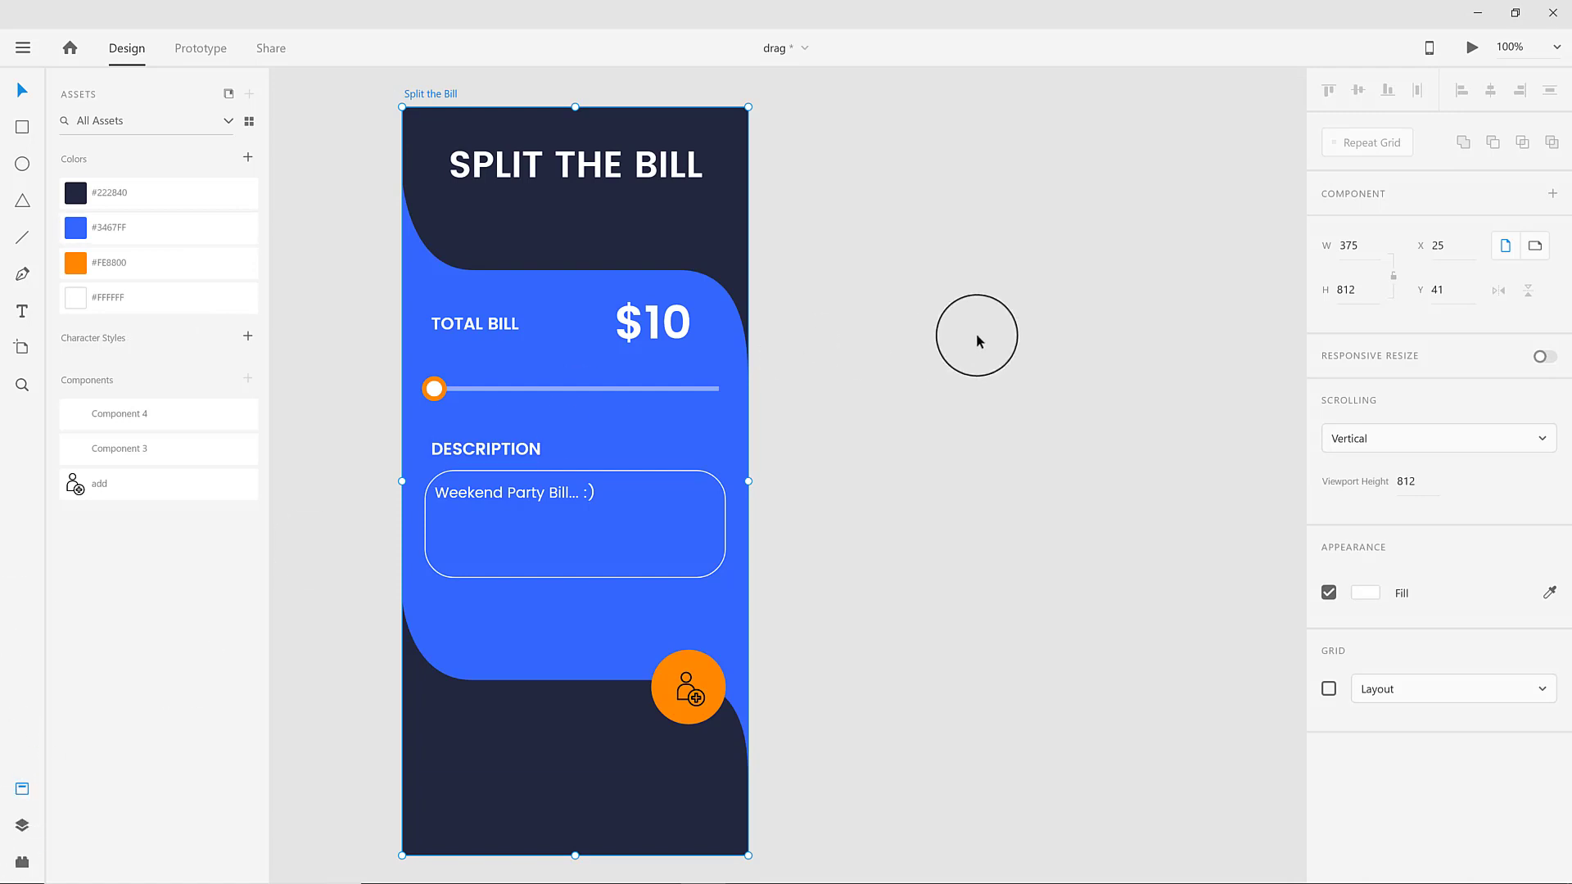
pyautogui.hotkey('ctrl', 'd')
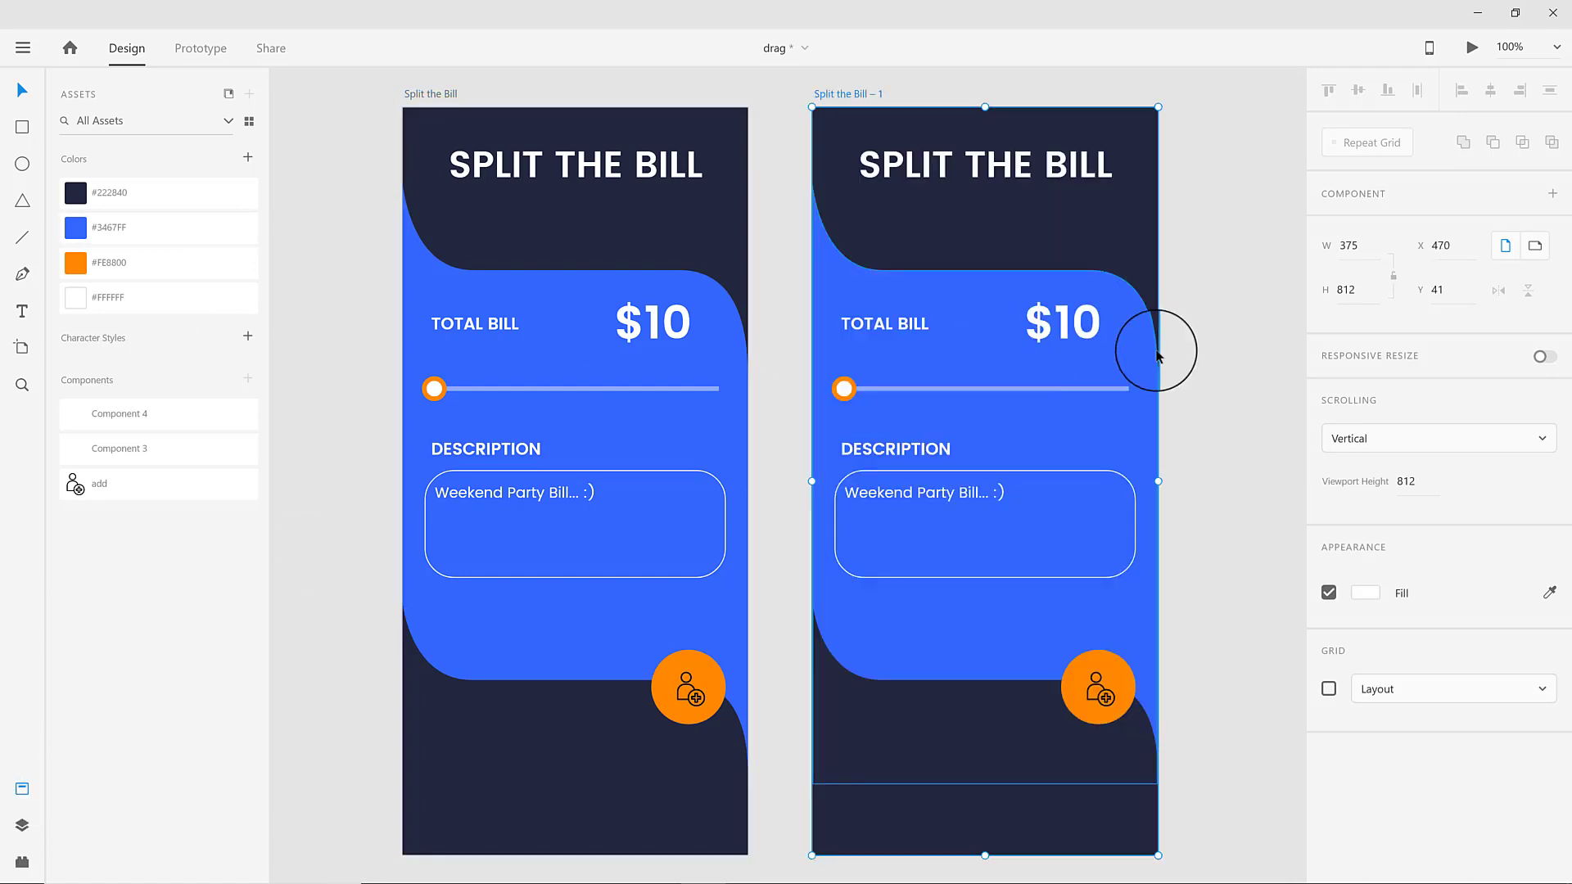
pyautogui.hotkey('ctrl', '-')
pyautogui.moveTo(989, 428); pyautogui.dragTo(825, 412)
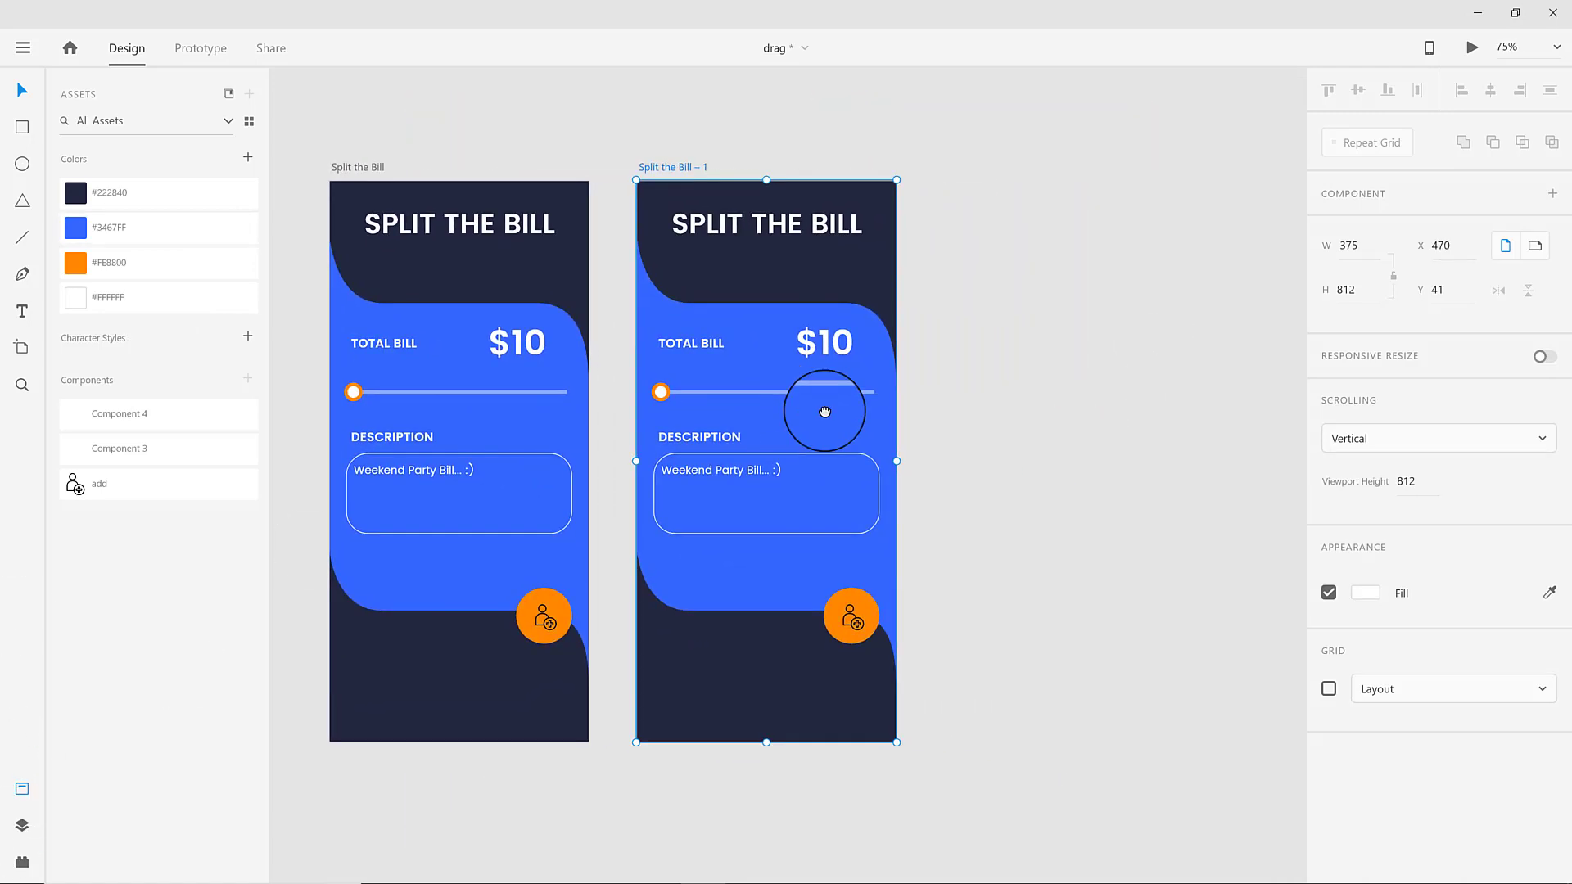
# In the duplicated artboard, shift the masked amounts list upward until $160 sits inside the mask.
pyautogui.click(836, 353)
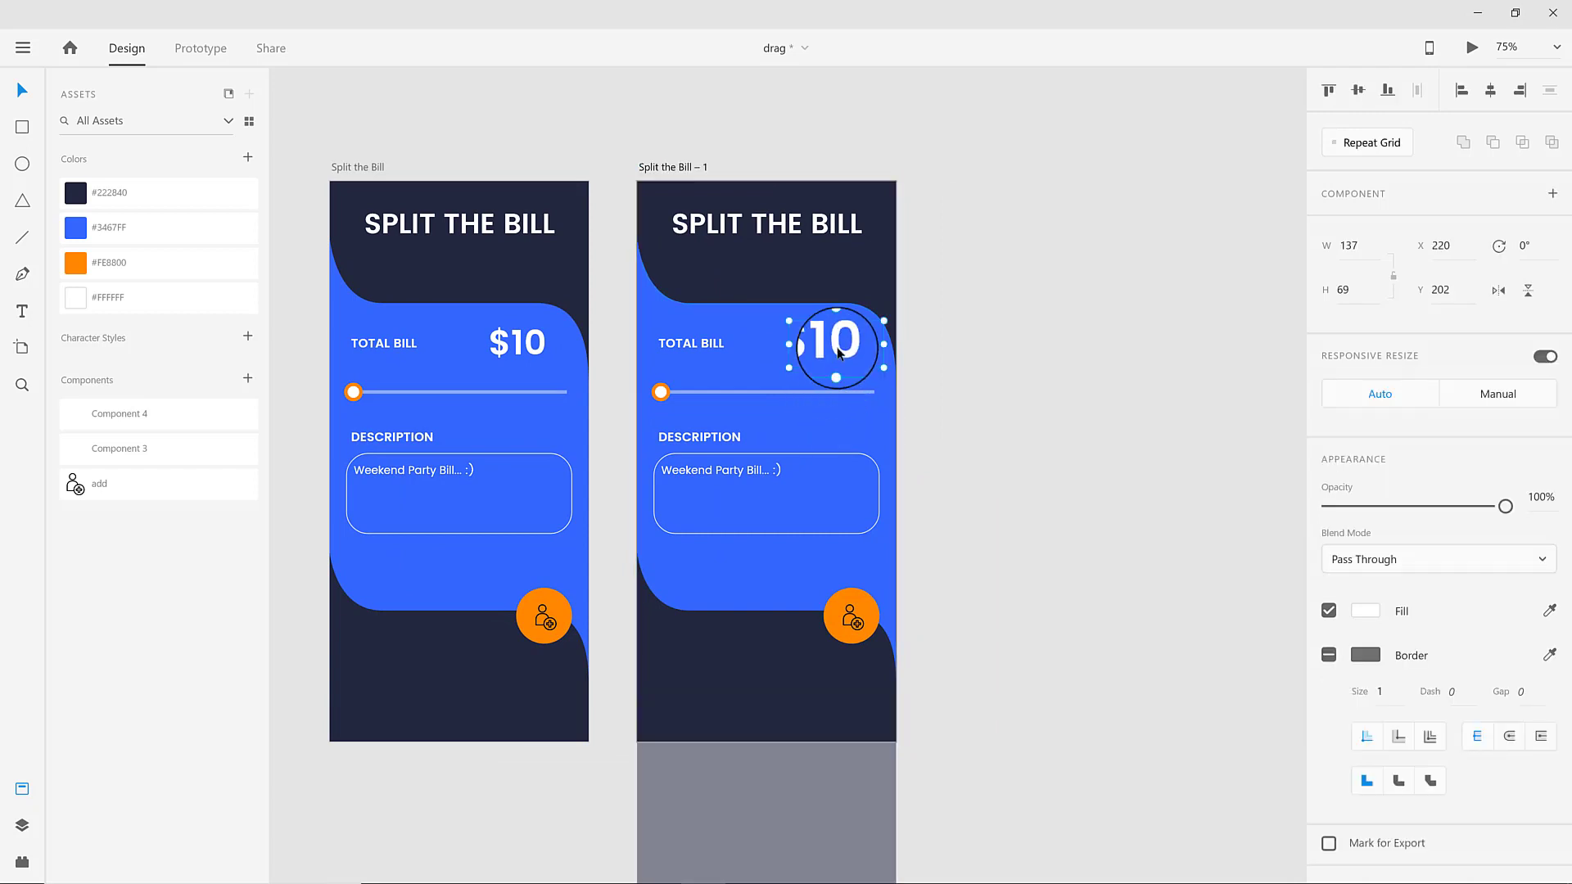
pyautogui.doubleClick(836, 353)
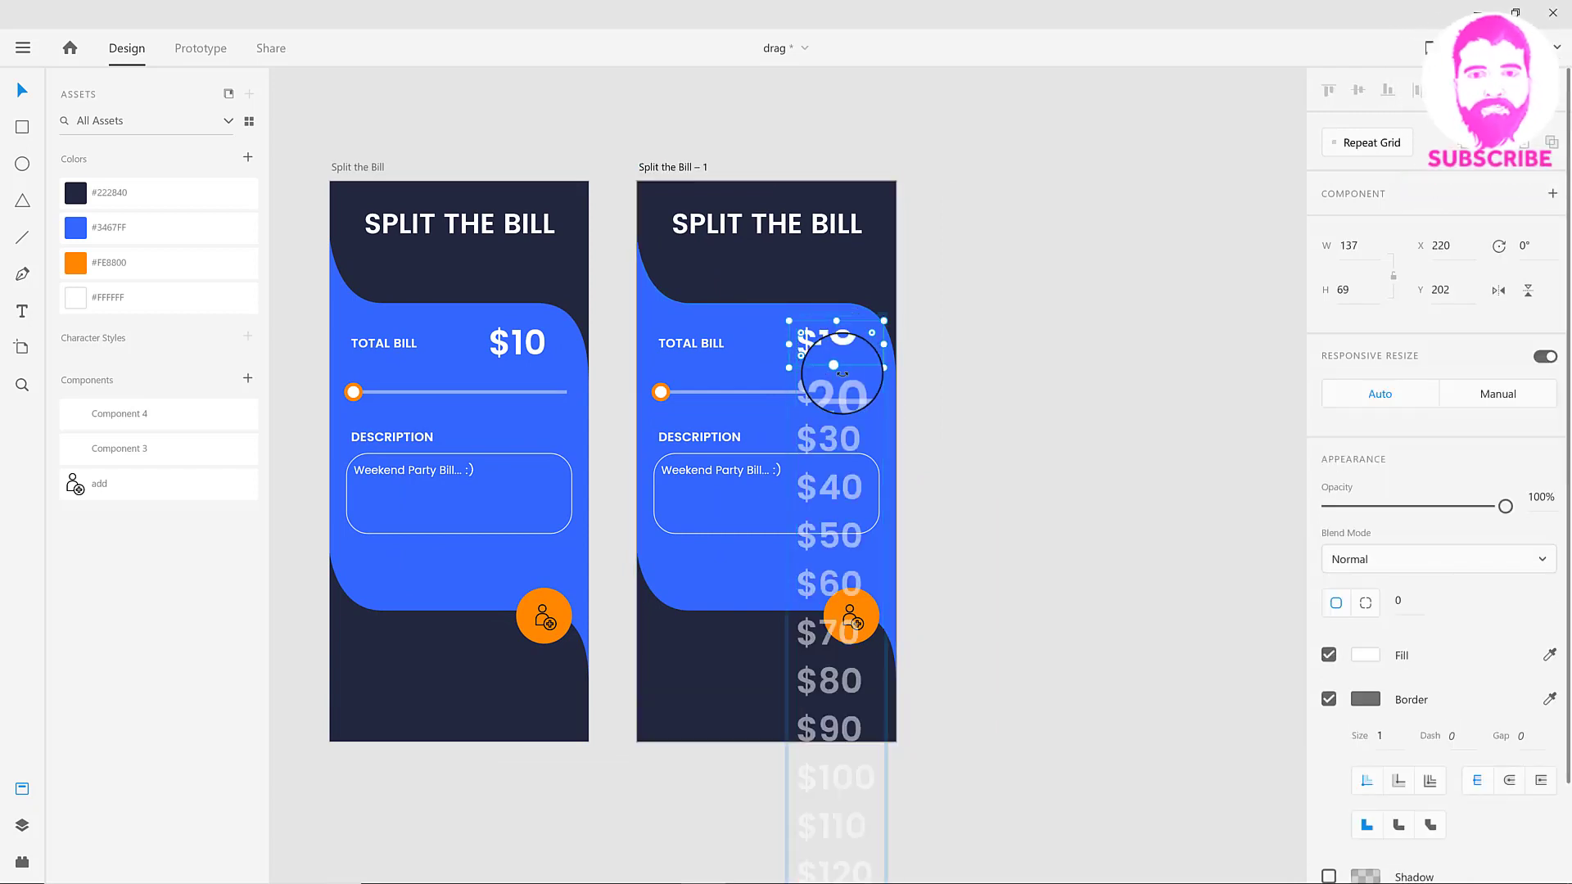
pyautogui.moveTo(842, 440); pyautogui.dragTo(828, 190)
pyautogui.doubleClick(848, 433)
pyautogui.press('Escape')
pyautogui.moveTo(846, 564); pyautogui.dragTo(828, 257)
pyautogui.moveTo(832, 460); pyautogui.dragTo(809, 261)
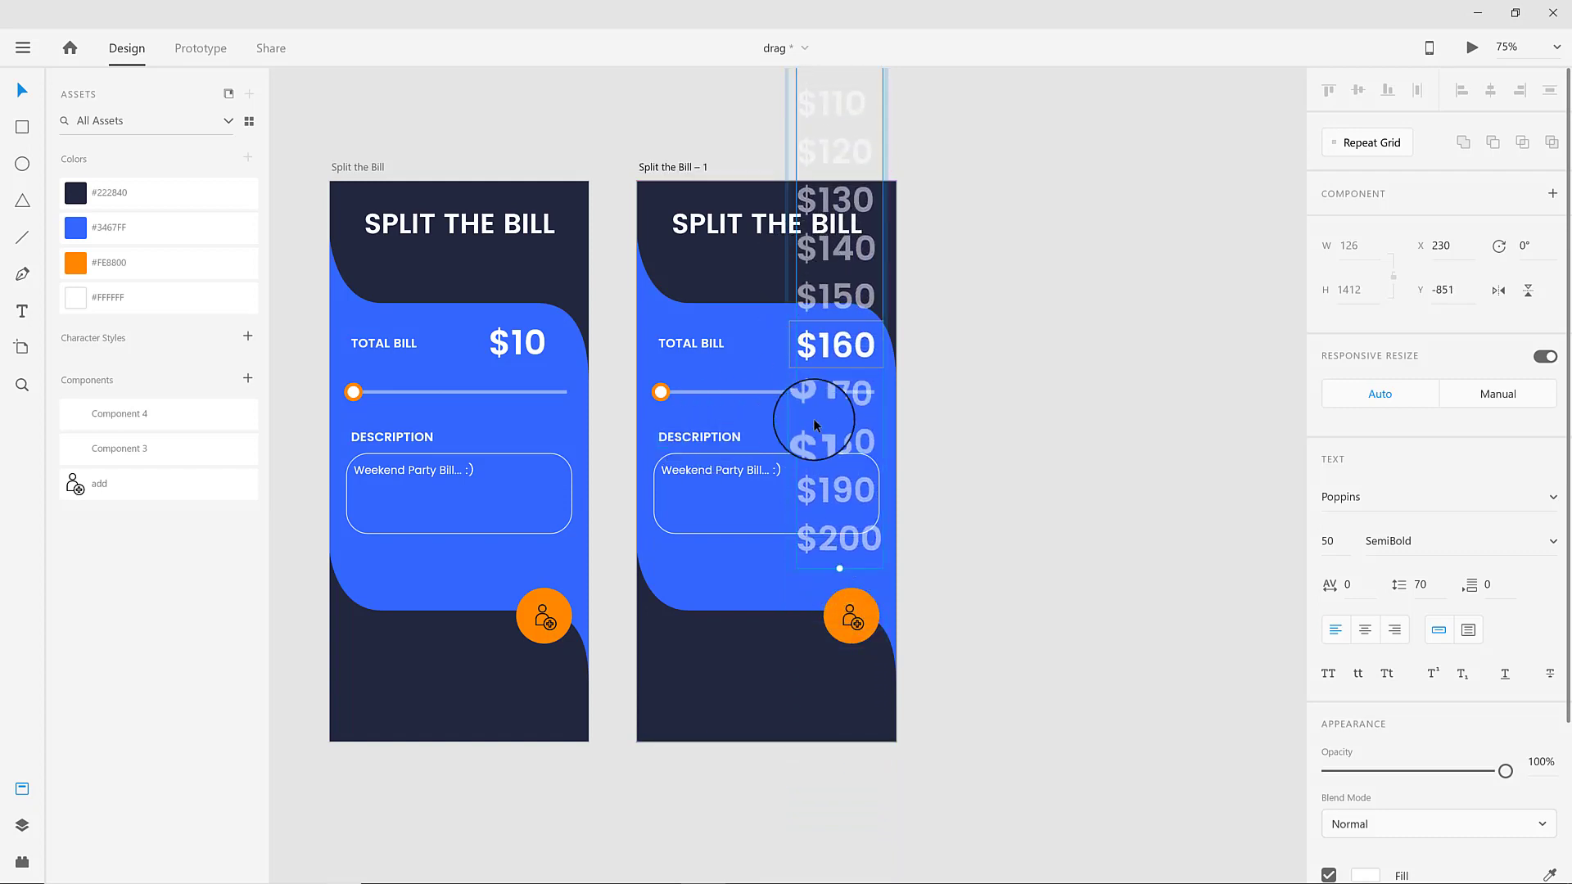
# Move the duplicate's slider knob about three quarters along the track and fill the track up to it with a 251-long orange line, border size 5.
pyautogui.click(660, 391)
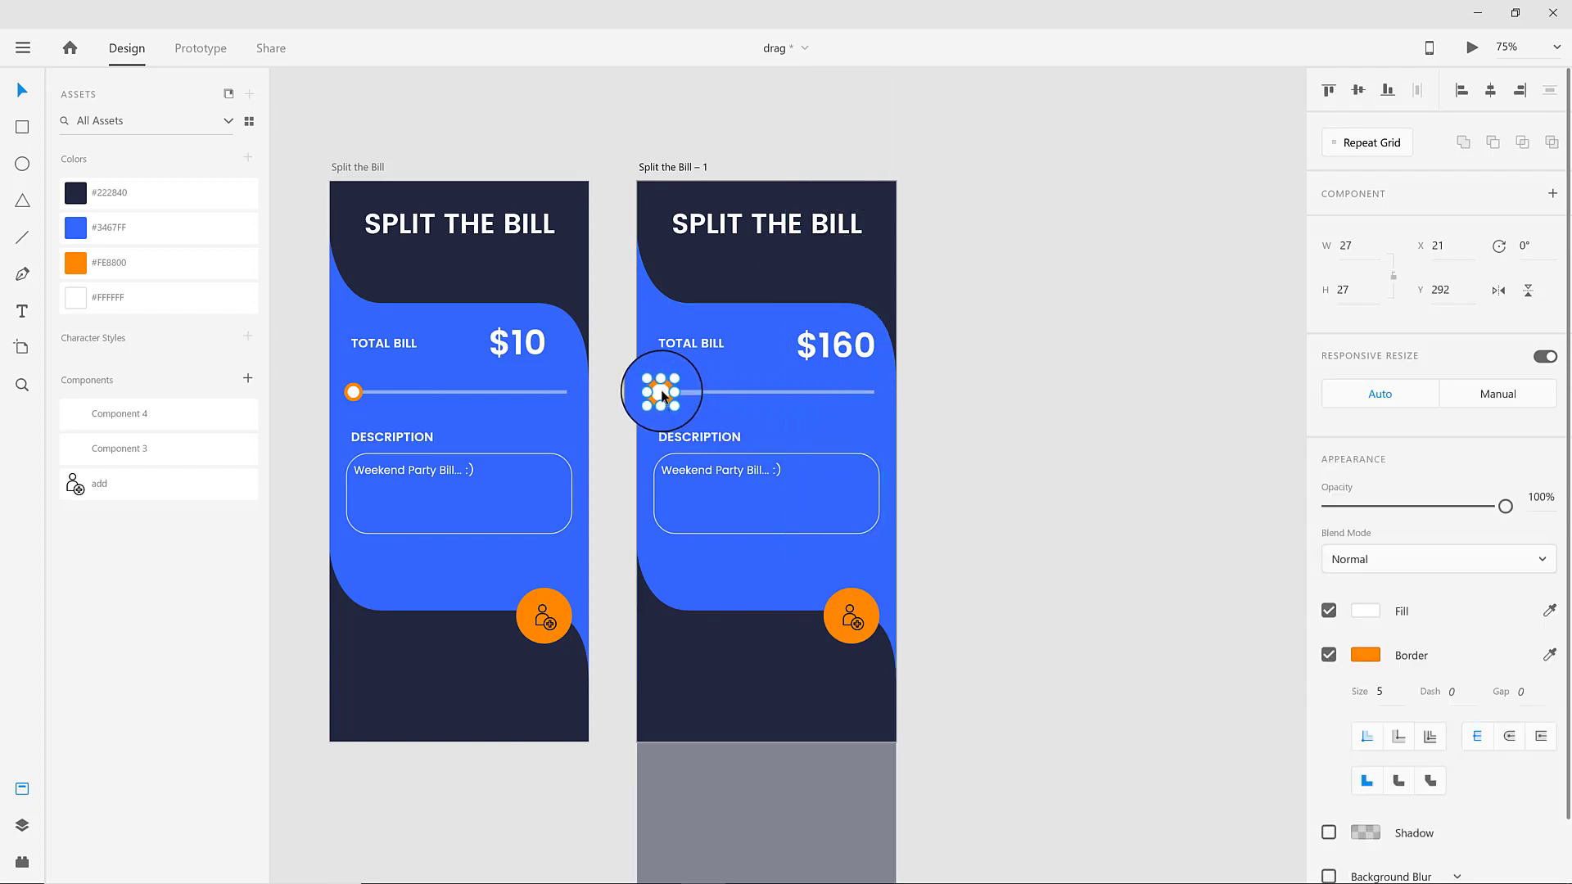
pyautogui.moveTo(662, 394); pyautogui.dragTo(827, 405)
pyautogui.click(660, 393)
pyautogui.moveTo(662, 395); pyautogui.dragTo(772, 429)
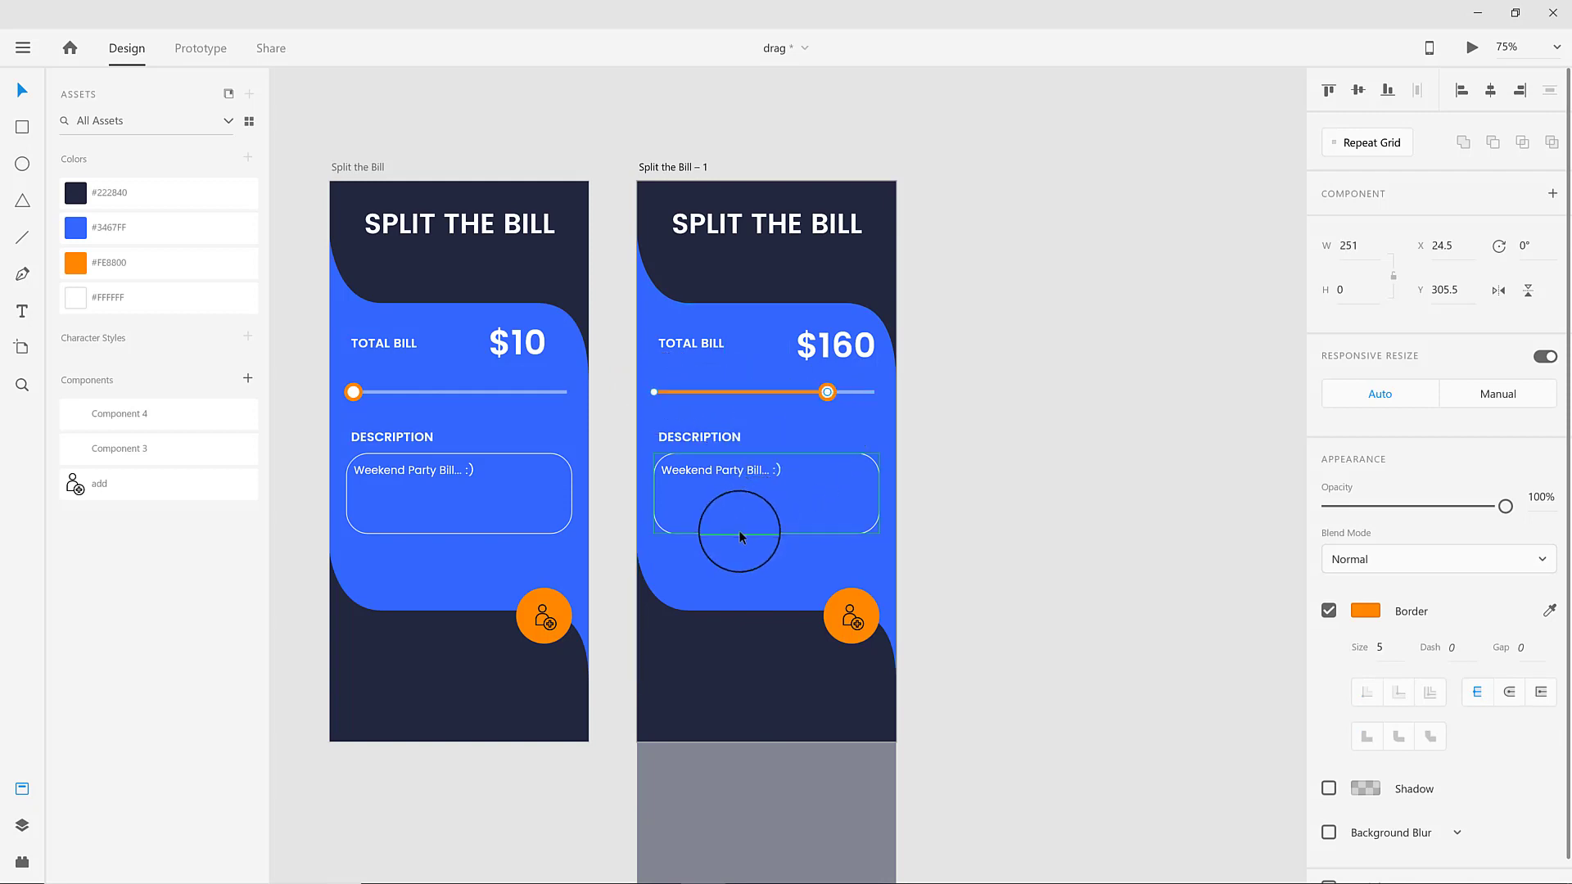
# Switch the description component on the original Split the Bill artboard to its Default State.
pyautogui.click(360, 170)
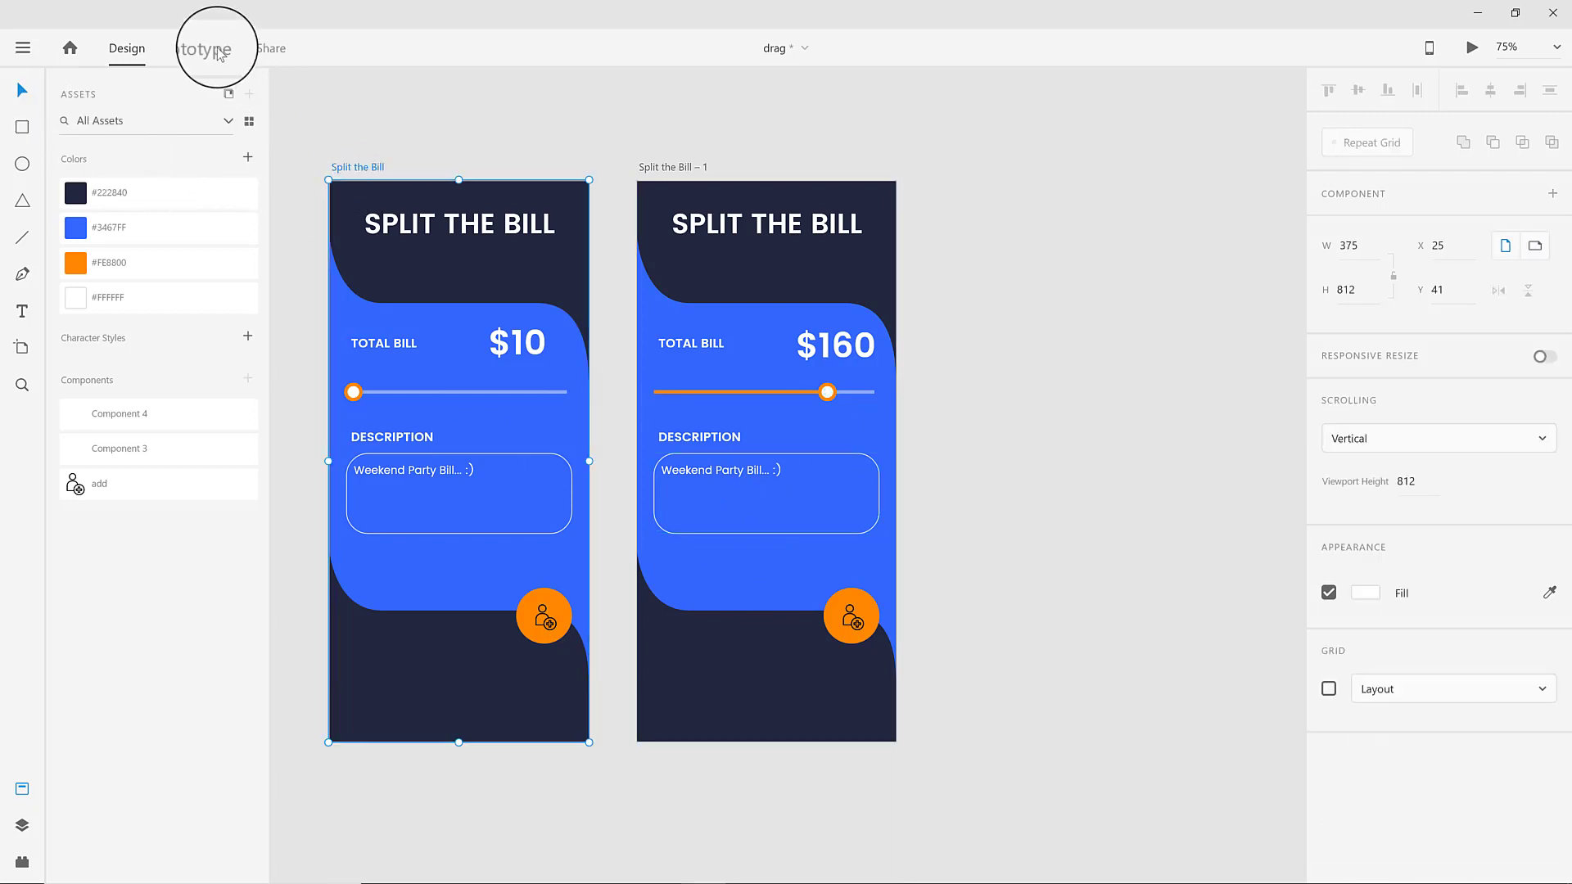
pyautogui.click(411, 463)
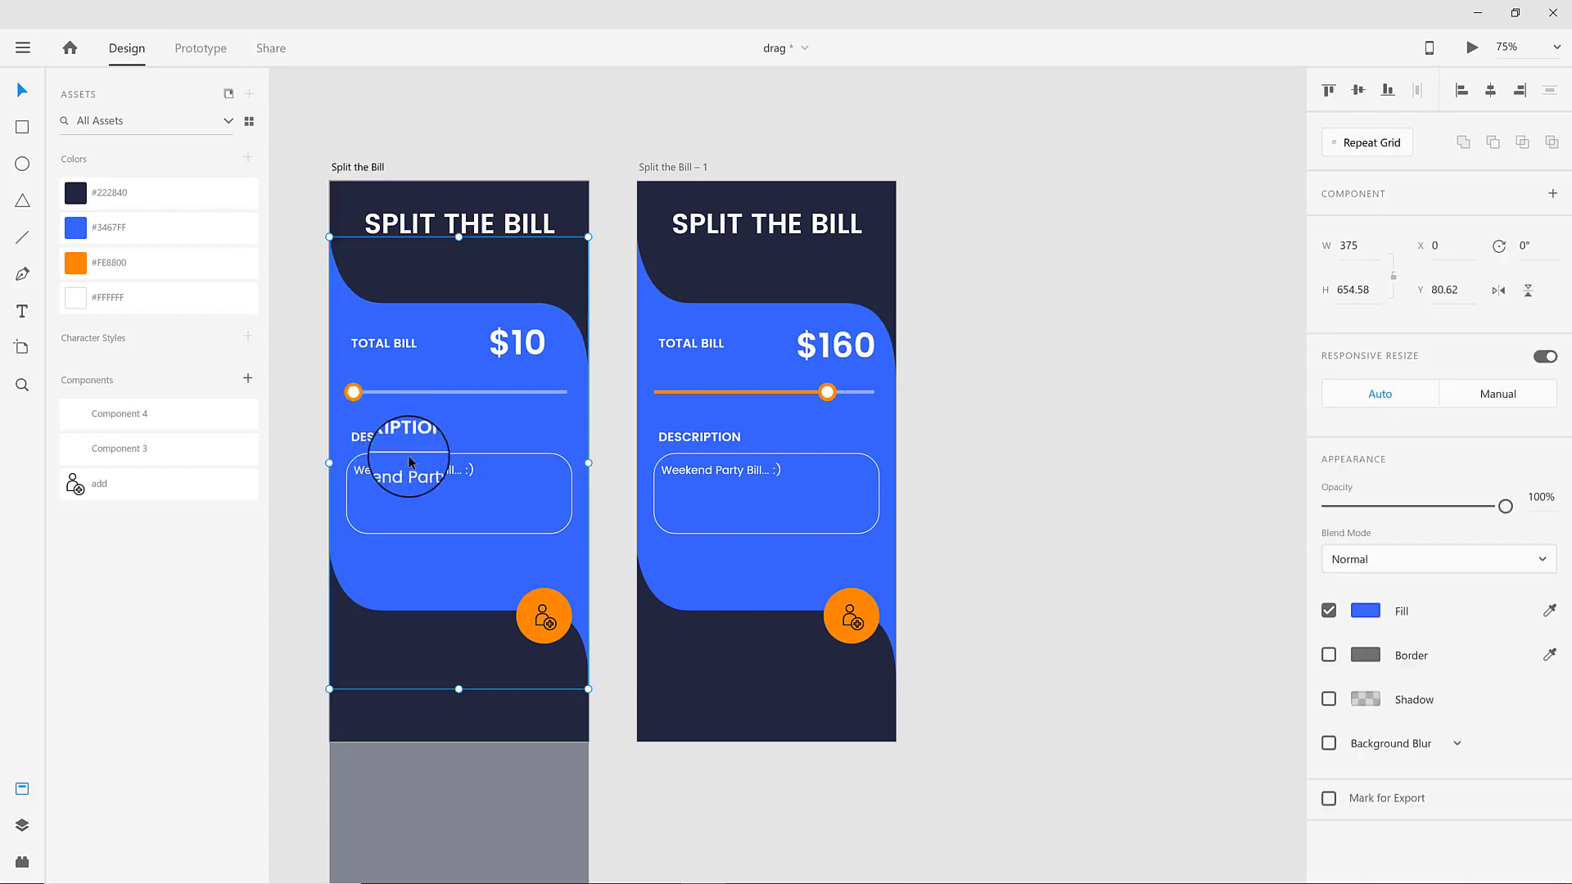
pyautogui.click(399, 446)
pyautogui.click(1428, 230)
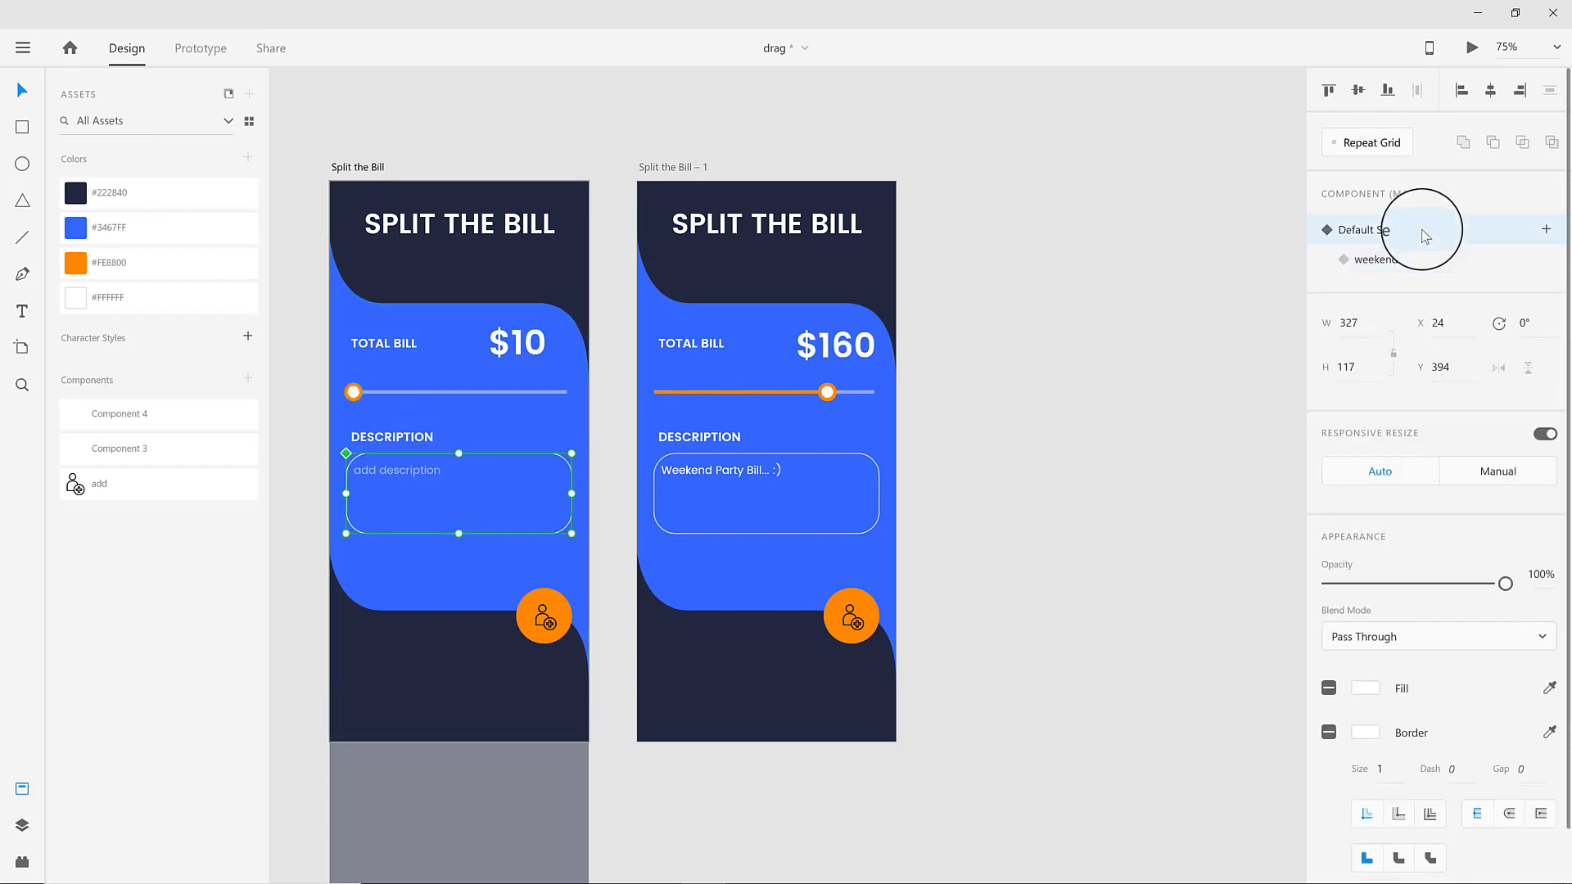
# Switch the description component on the Split the Bill – 1 artboard to its Default State.
pyautogui.click(736, 458)
pyautogui.click(1369, 230)
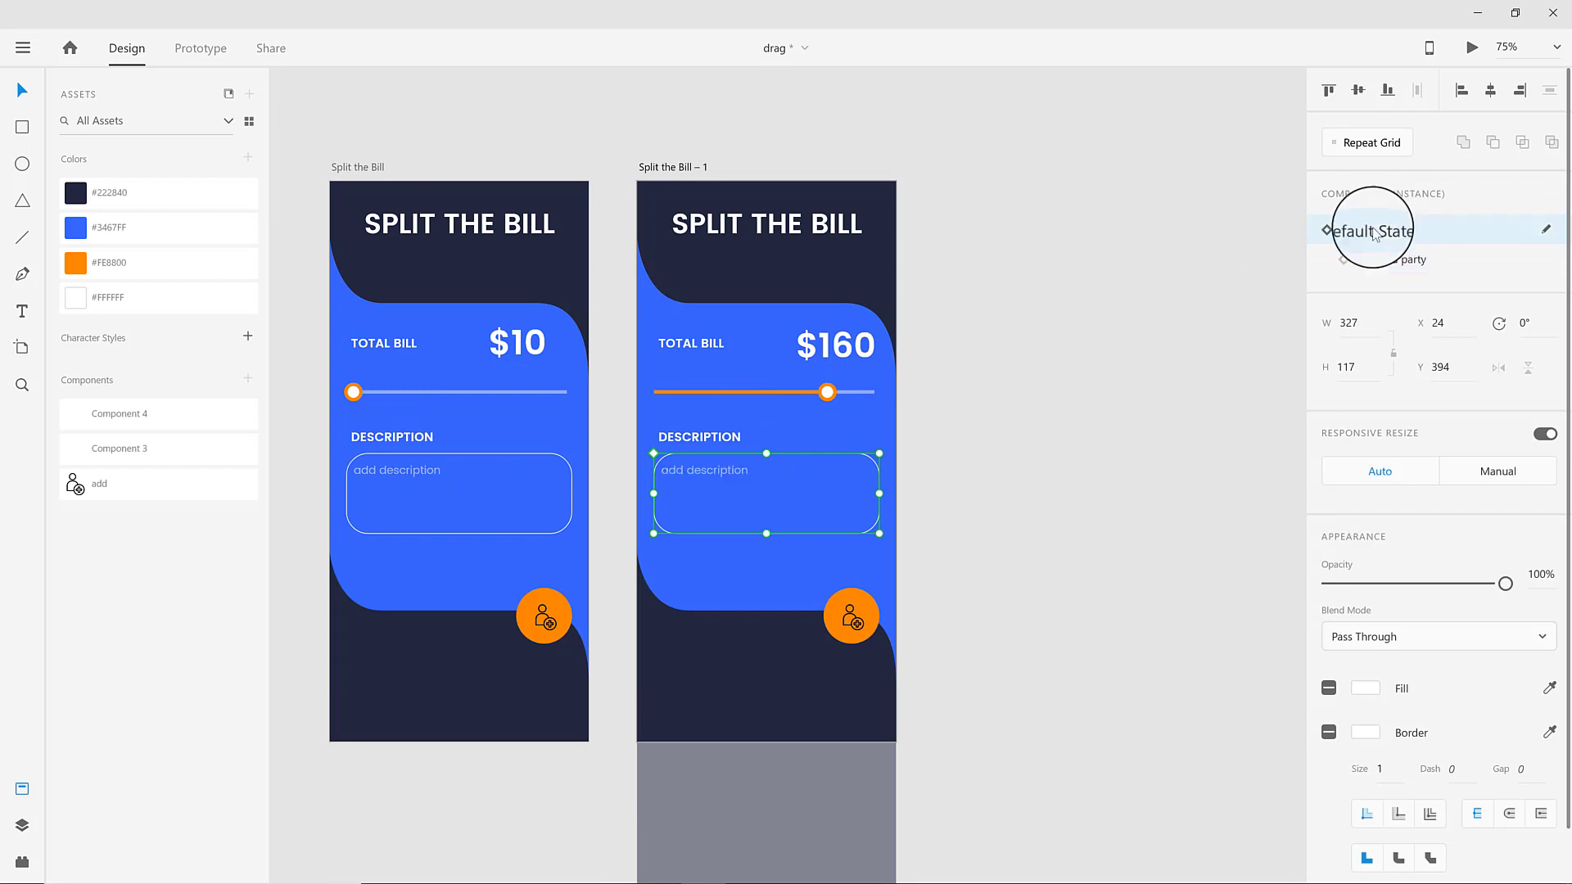
# In the prototype, link the whole Split the Bill artboard to Split the Bill – 1 with a Drag trigger and Auto-Animate action.
pyautogui.click(352, 166)
pyautogui.click(200, 47)
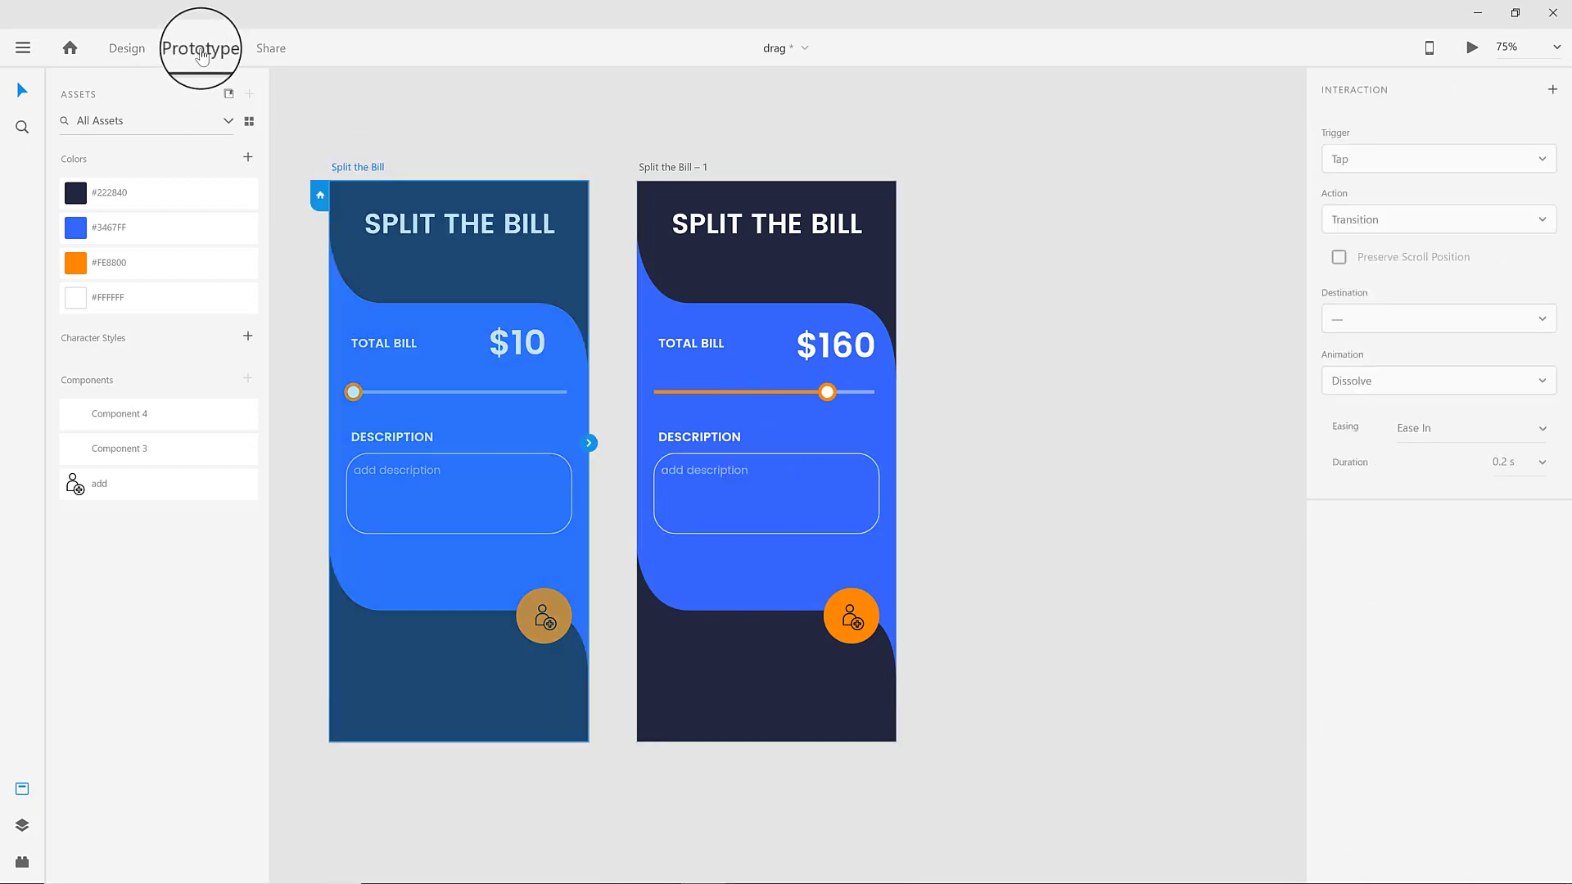
pyautogui.moveTo(591, 450); pyautogui.dragTo(579, 519)
pyautogui.click(591, 450)
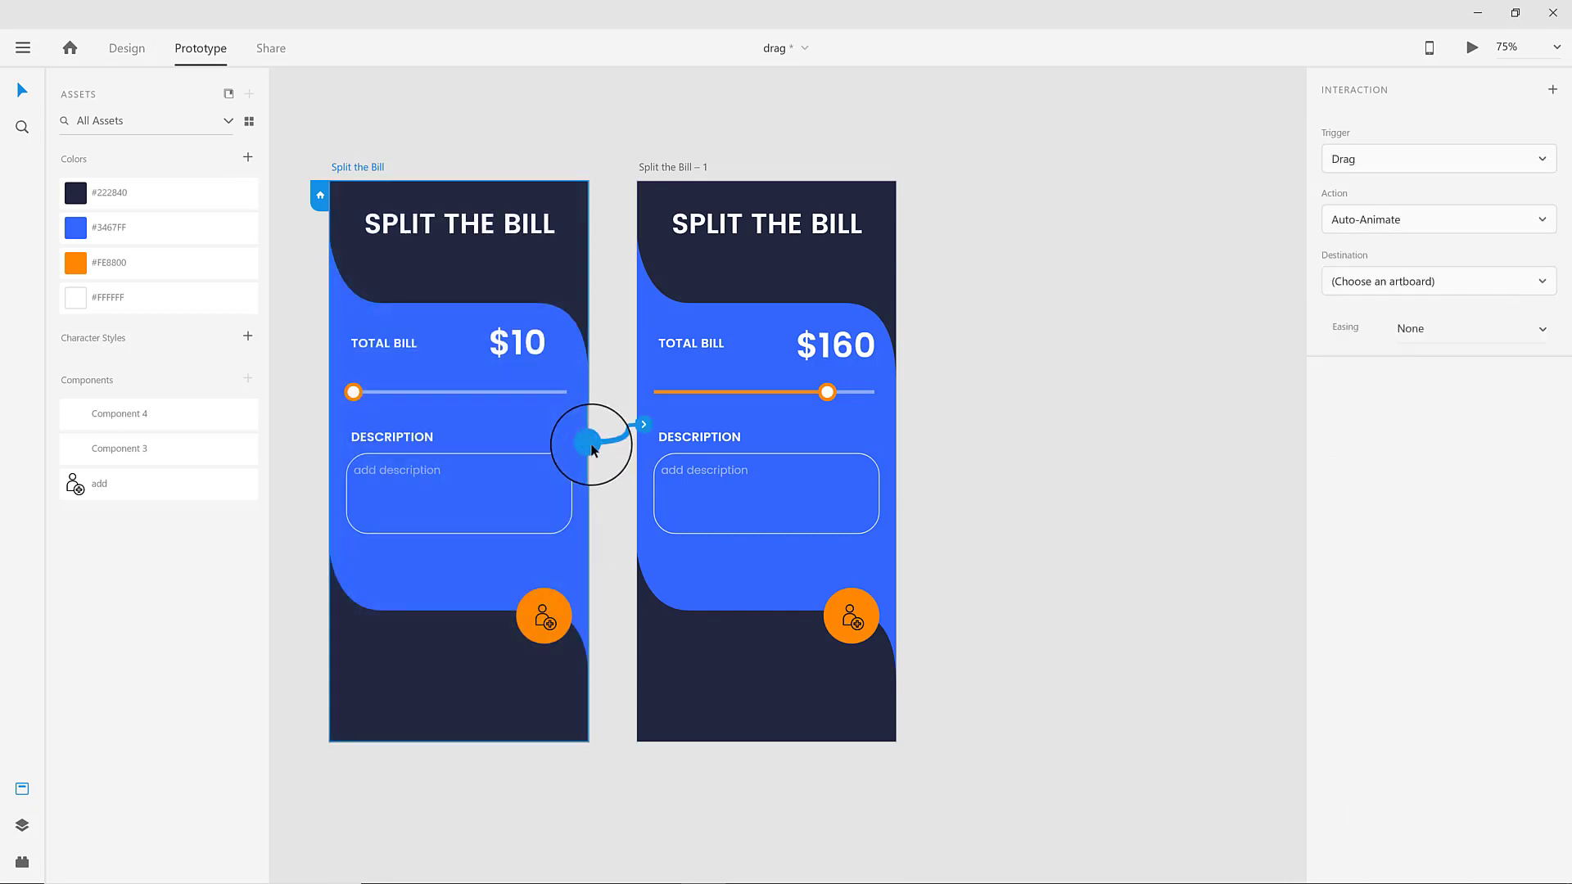
pyautogui.click(1368, 275)
pyautogui.click(1361, 363)
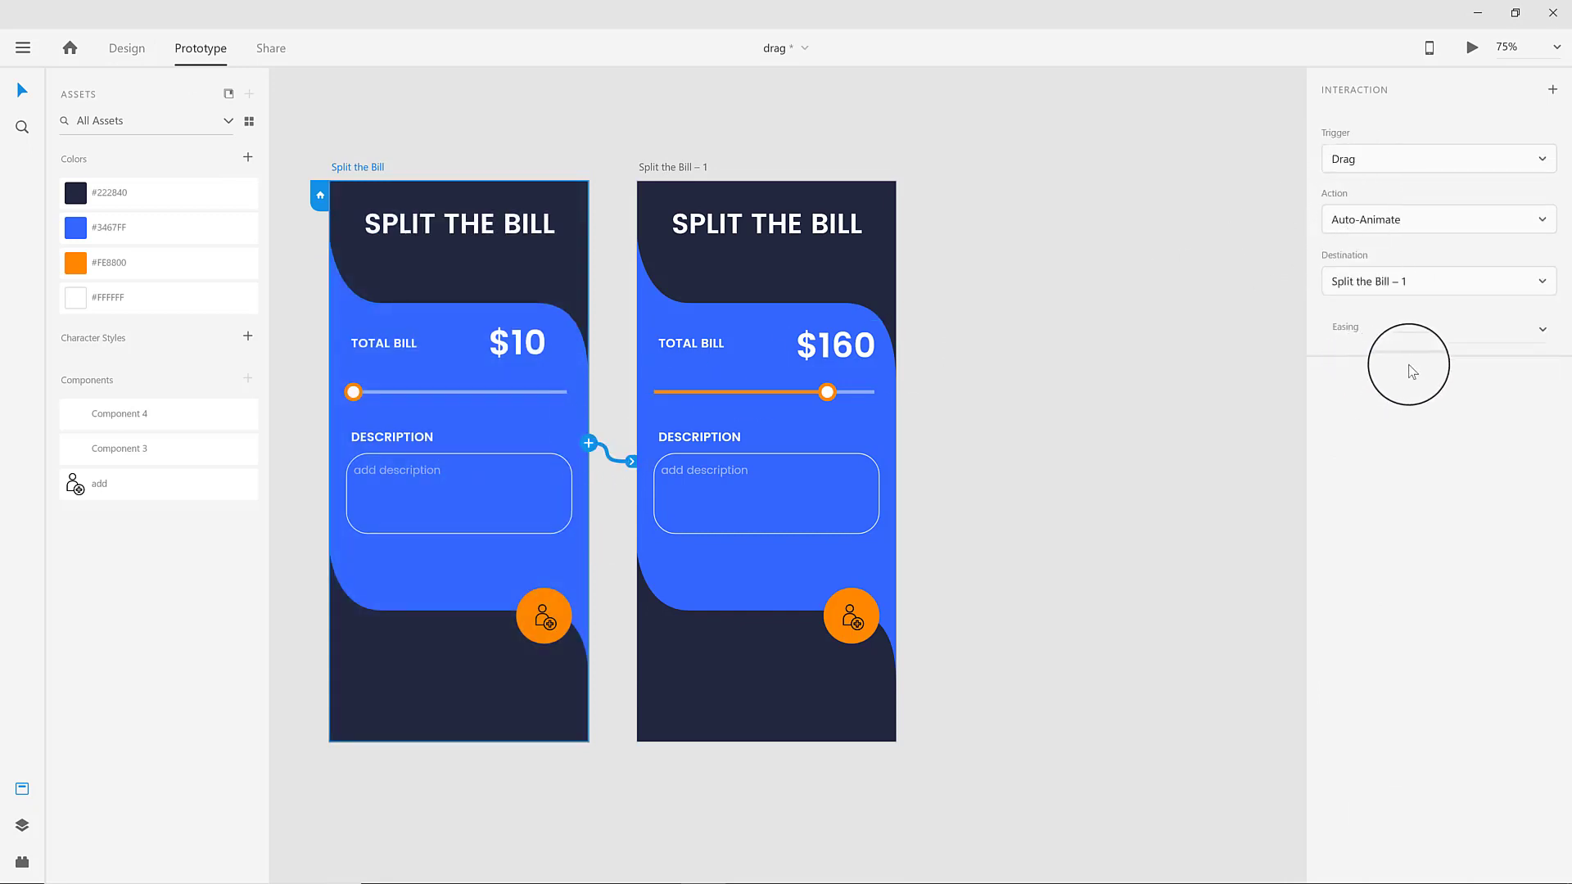
# Link the slider knob on Split the Bill to the Split the Bill – 1 artboard with a Drag trigger and Auto-Animate action.
pyautogui.click(361, 399)
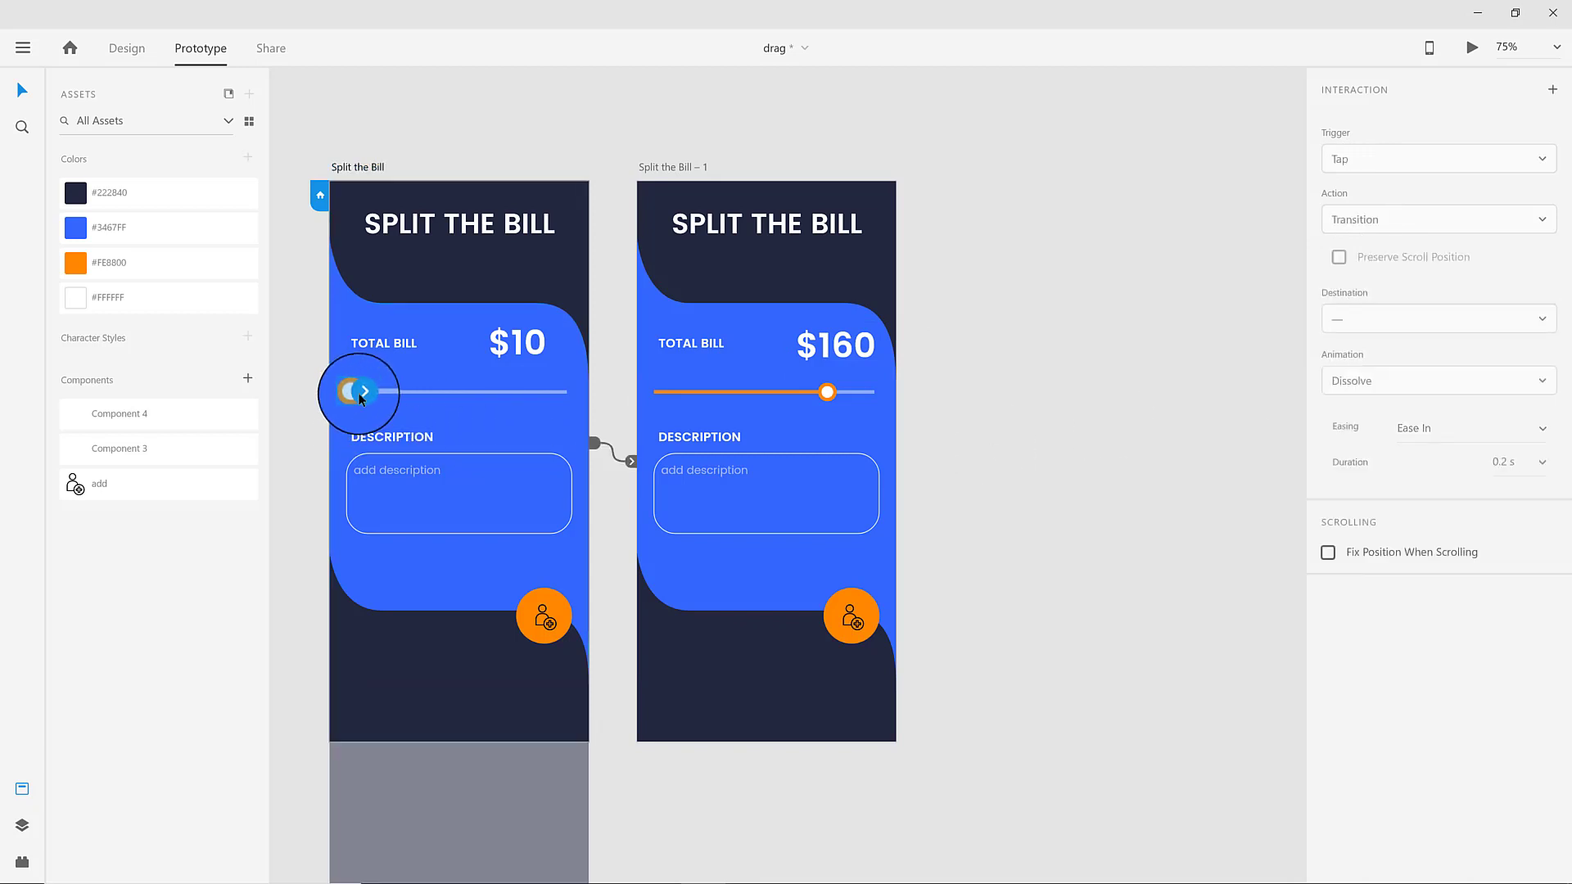
pyautogui.click(363, 393)
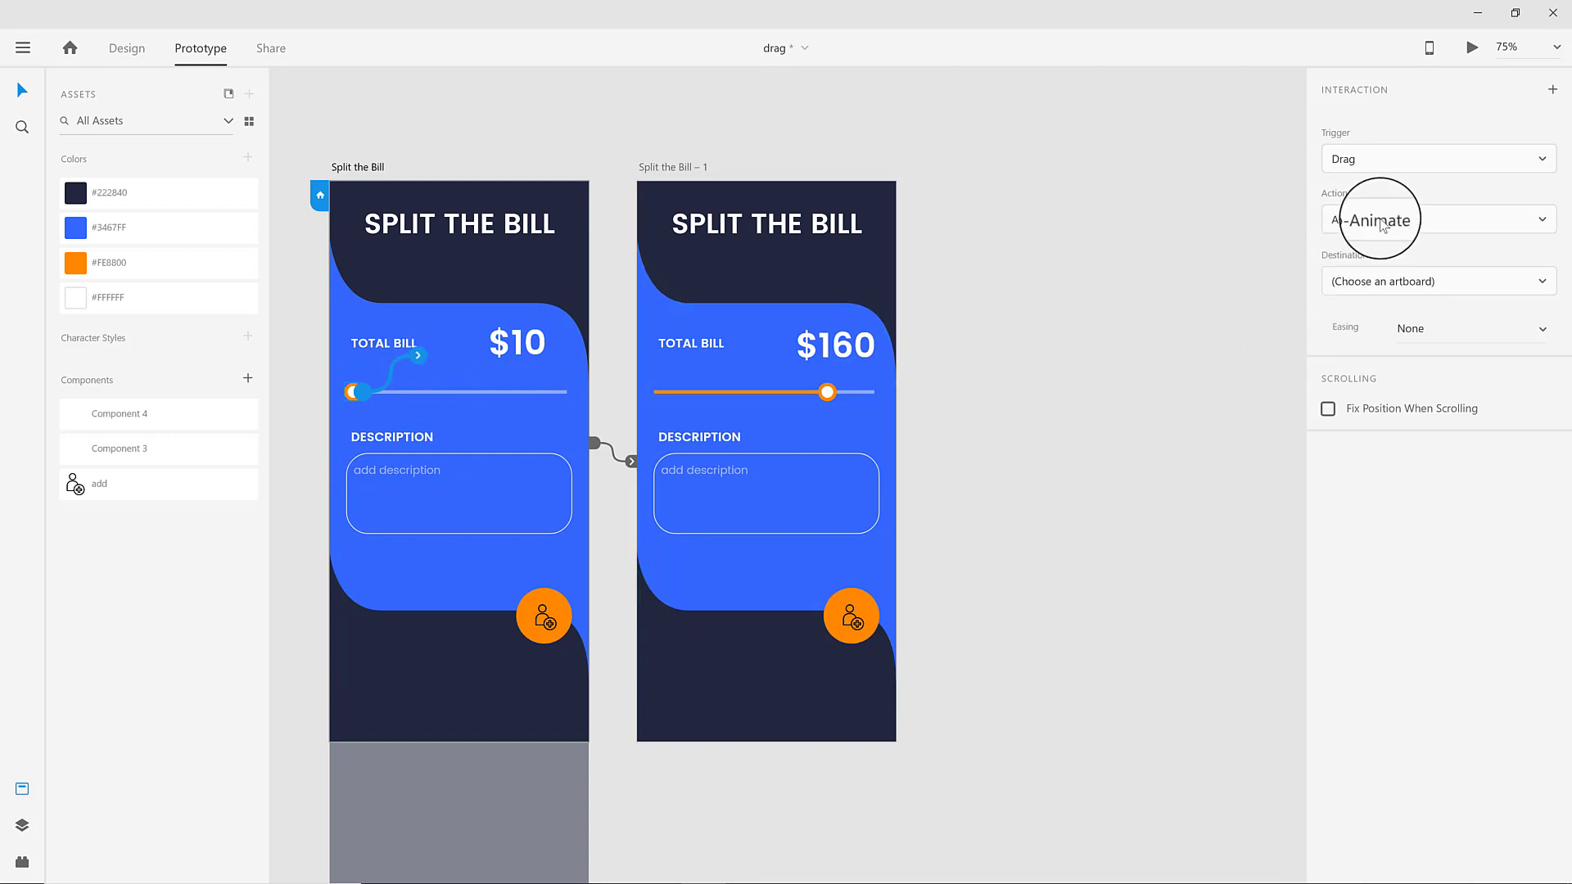
pyautogui.click(1359, 281)
pyautogui.click(1355, 360)
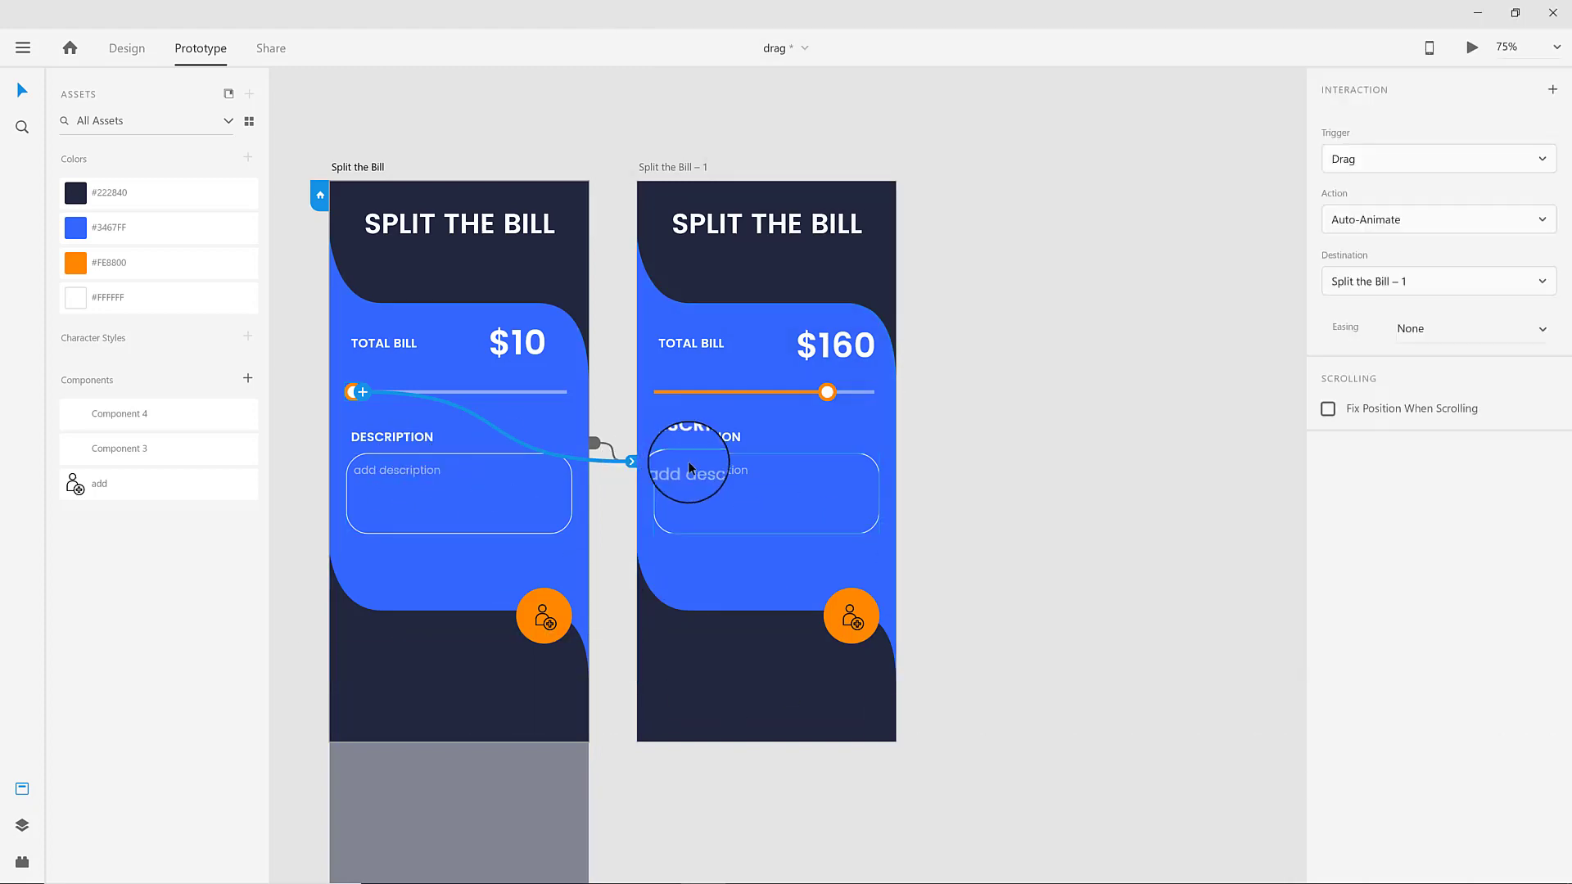
# Switch the description component on Split the Bill – 1 to the weekend party state and back to Default State.
pyautogui.click(695, 464)
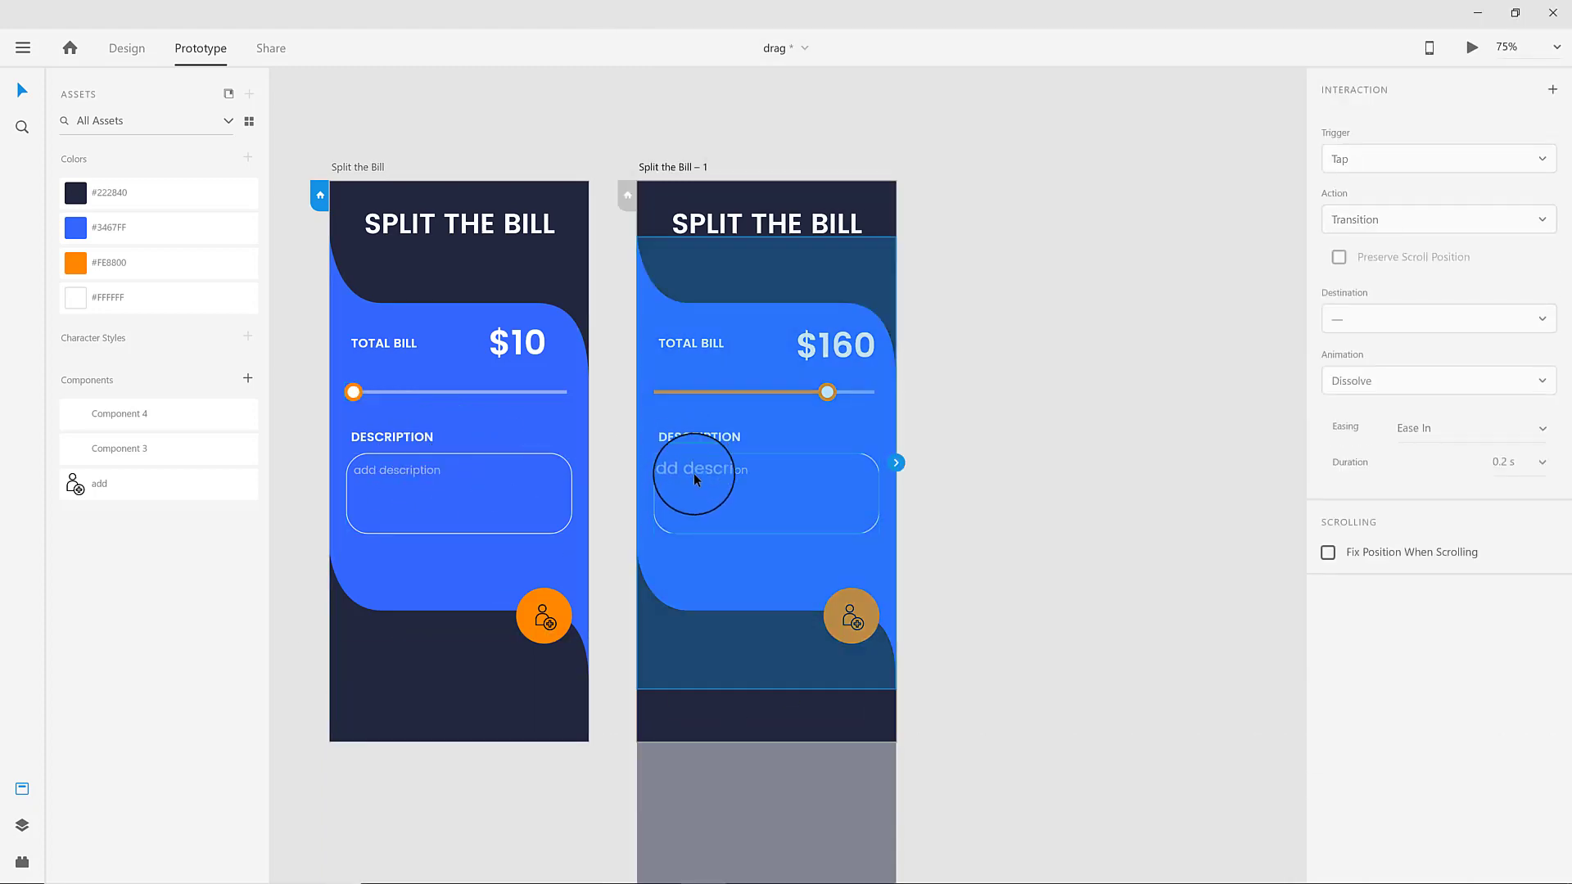
pyautogui.doubleClick(695, 474)
pyautogui.click(1395, 156)
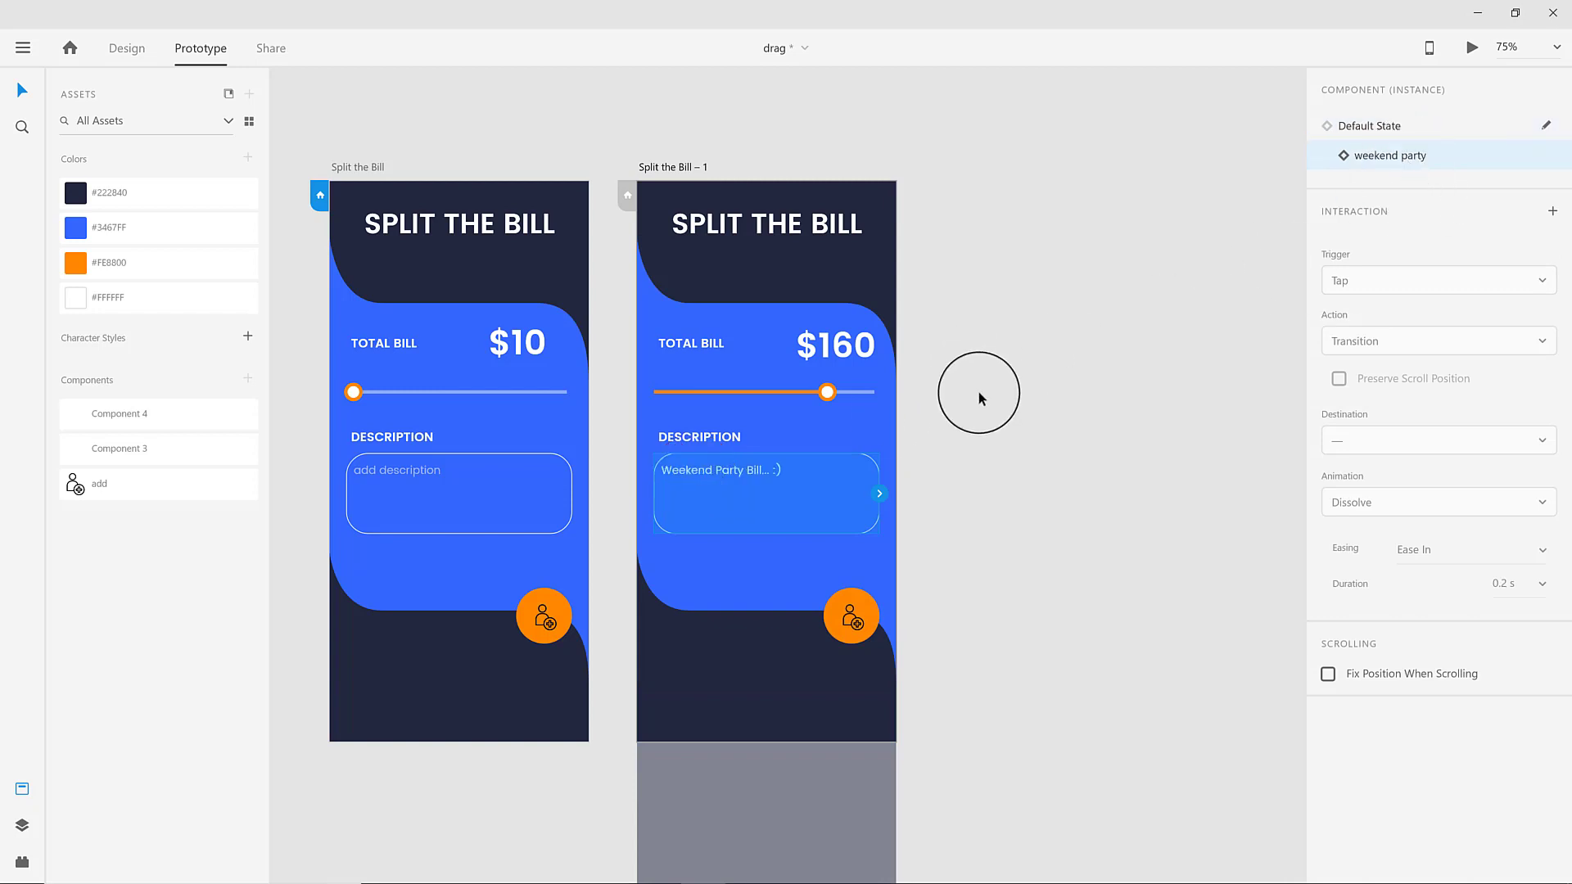
pyautogui.click(1367, 127)
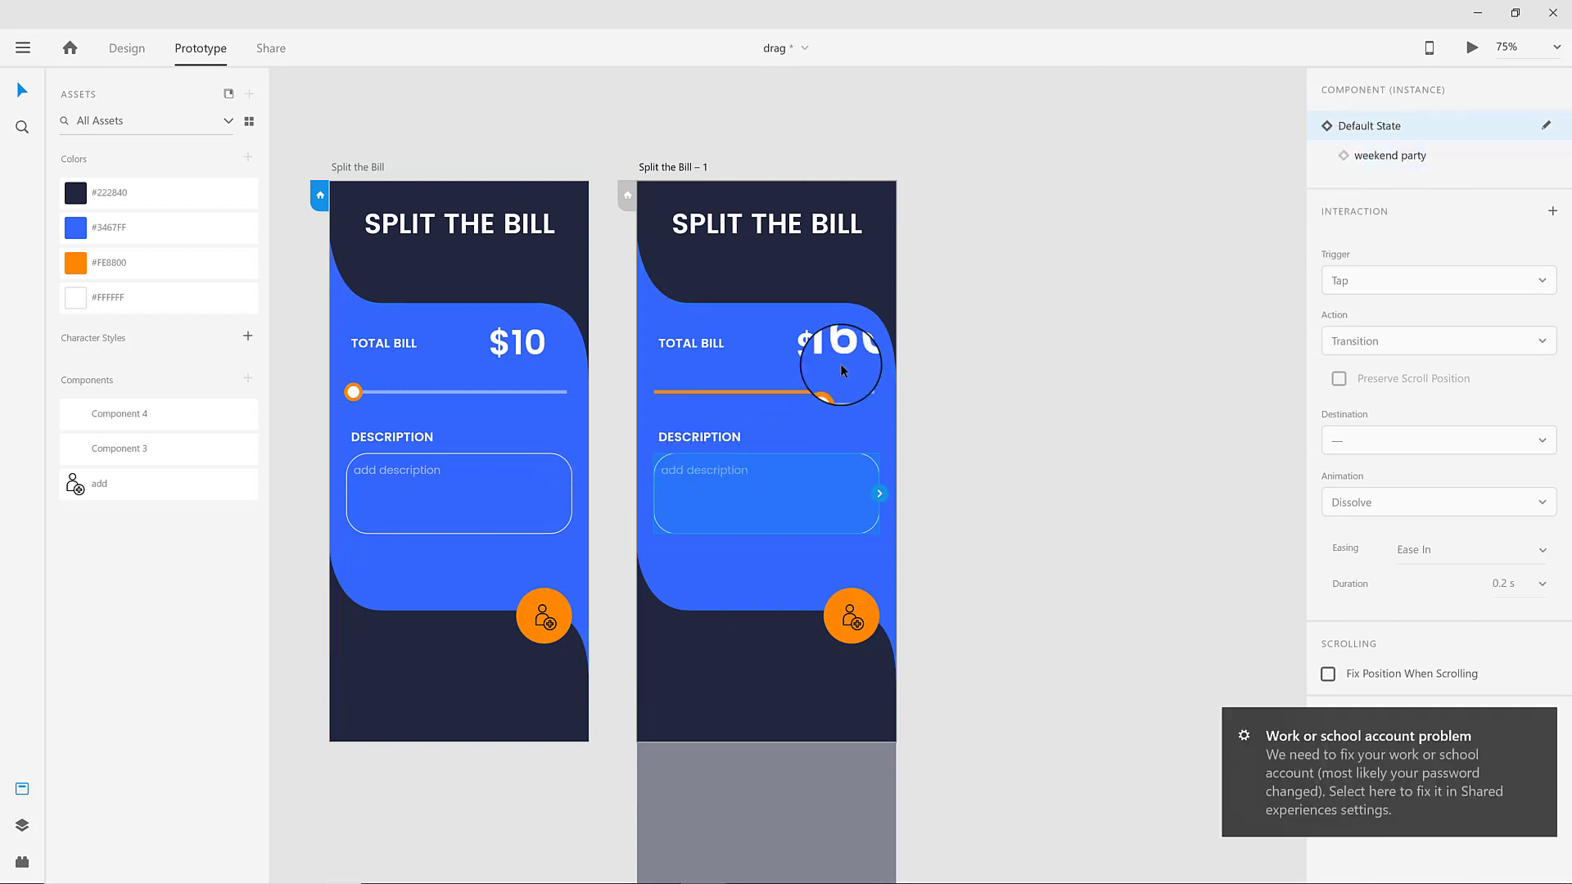
# Give the description component on Split the Bill a Tap interaction that Auto-Animates to its weekend party state.
pyautogui.click(435, 455)
pyautogui.click(574, 495)
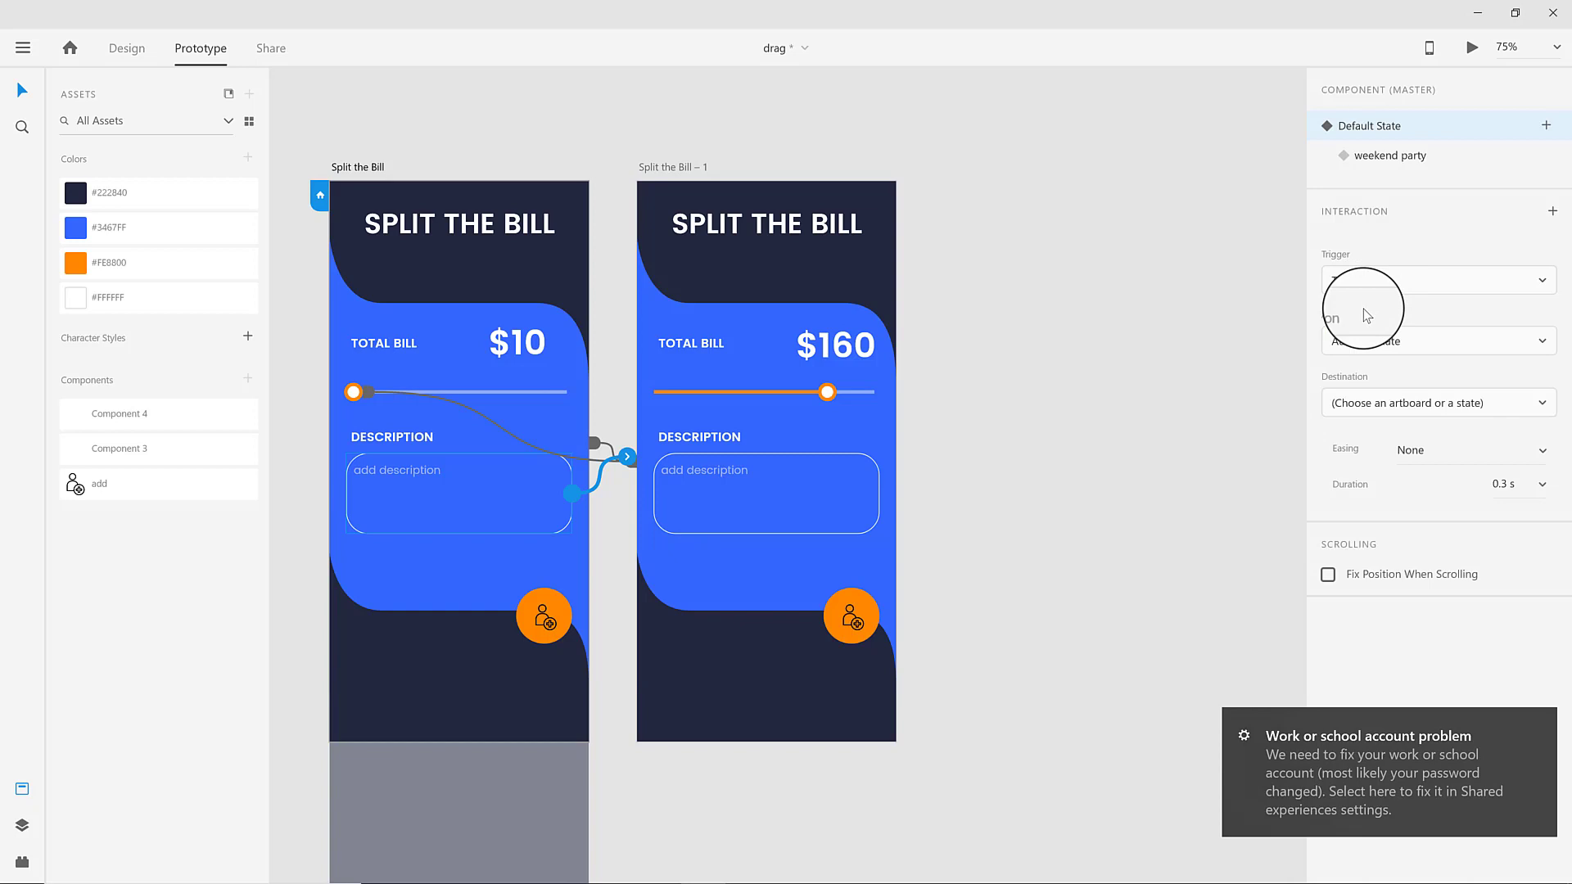
pyautogui.click(1372, 336)
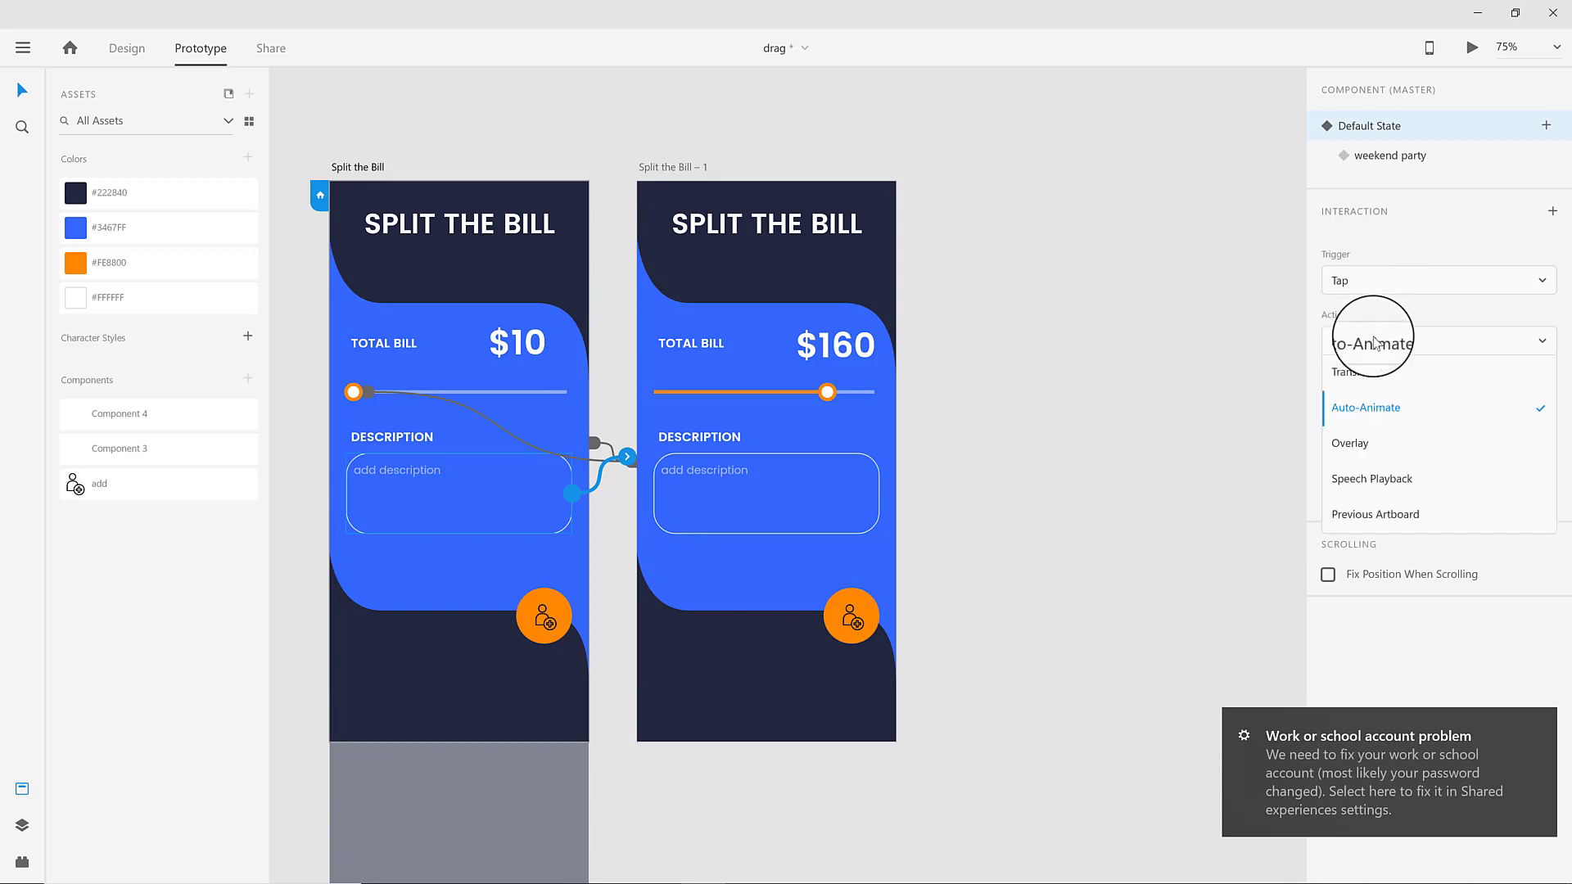
pyautogui.click(1373, 337)
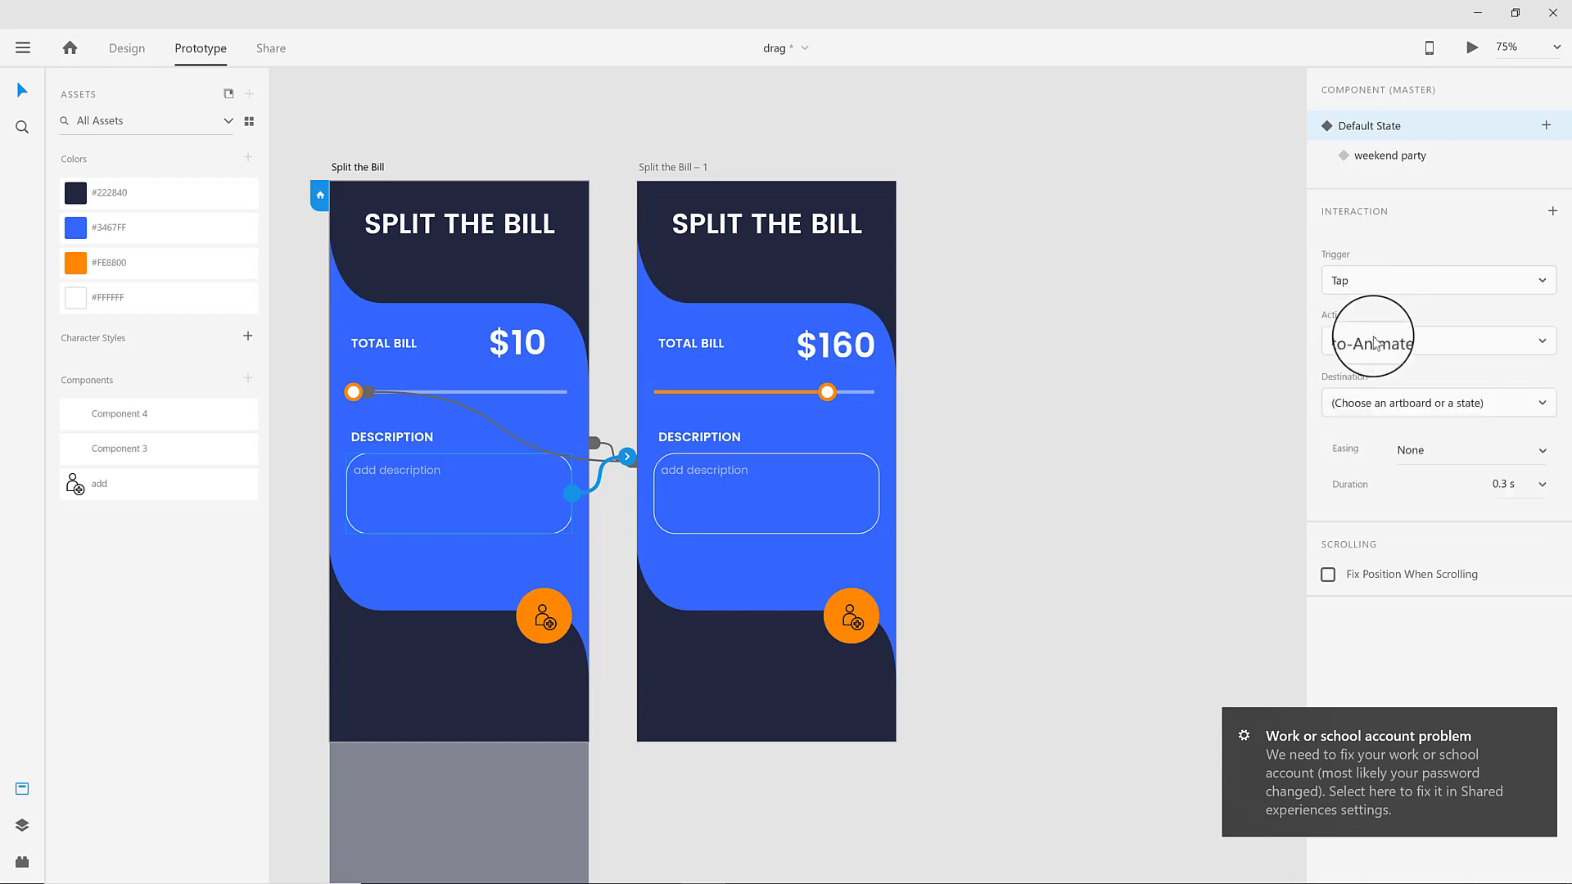
pyautogui.click(1372, 394)
pyautogui.click(1366, 478)
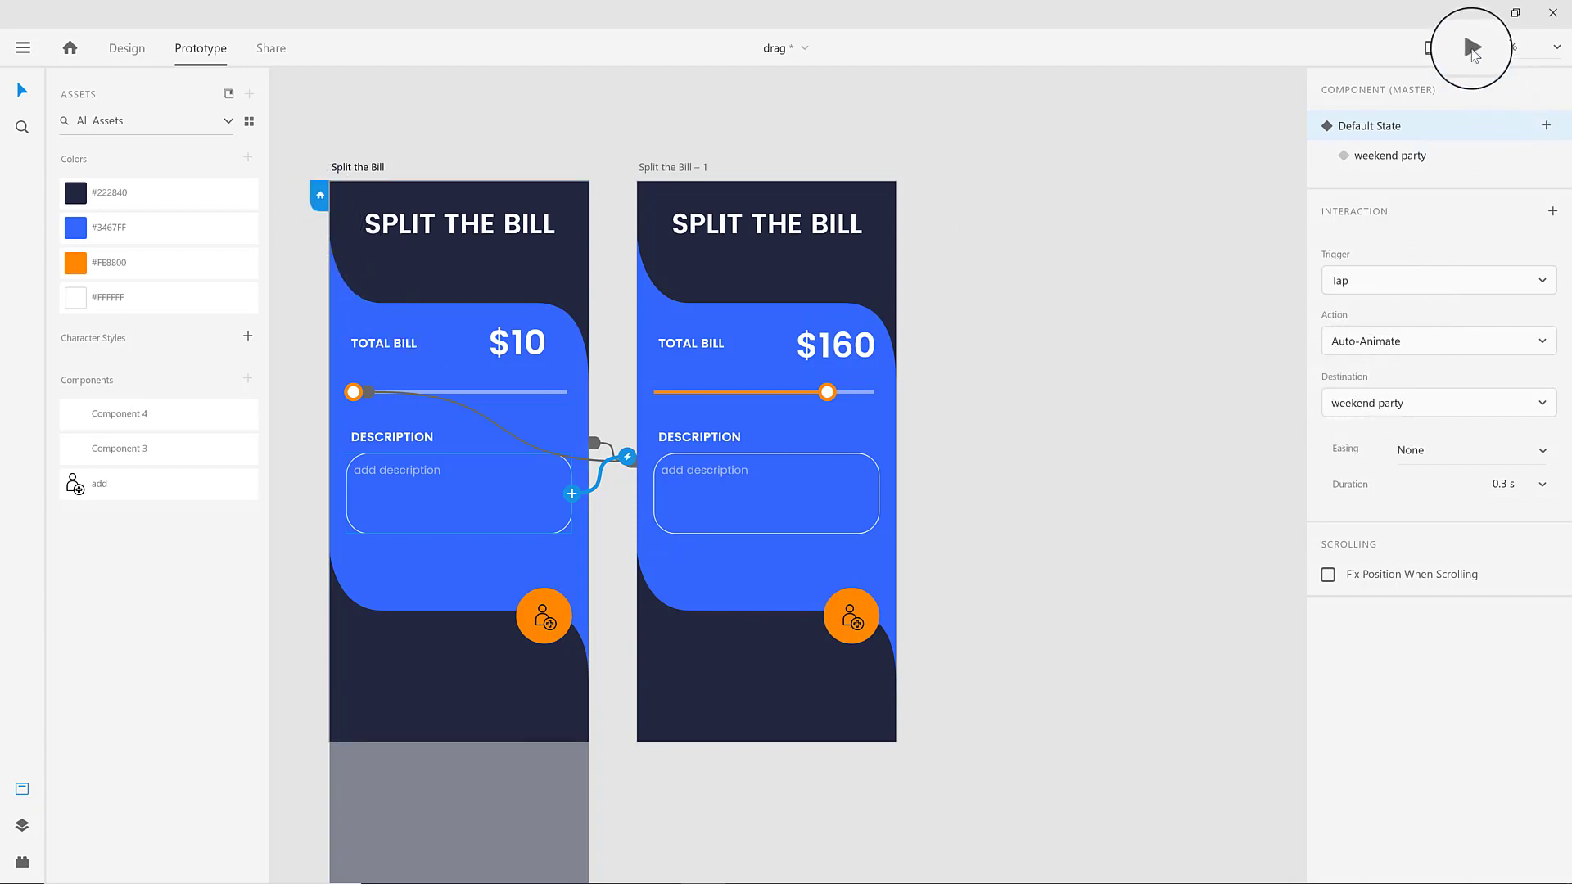
# Preview the prototype, testing the slider knob and the description box, and close the preview.
pyautogui.click(1472, 50)
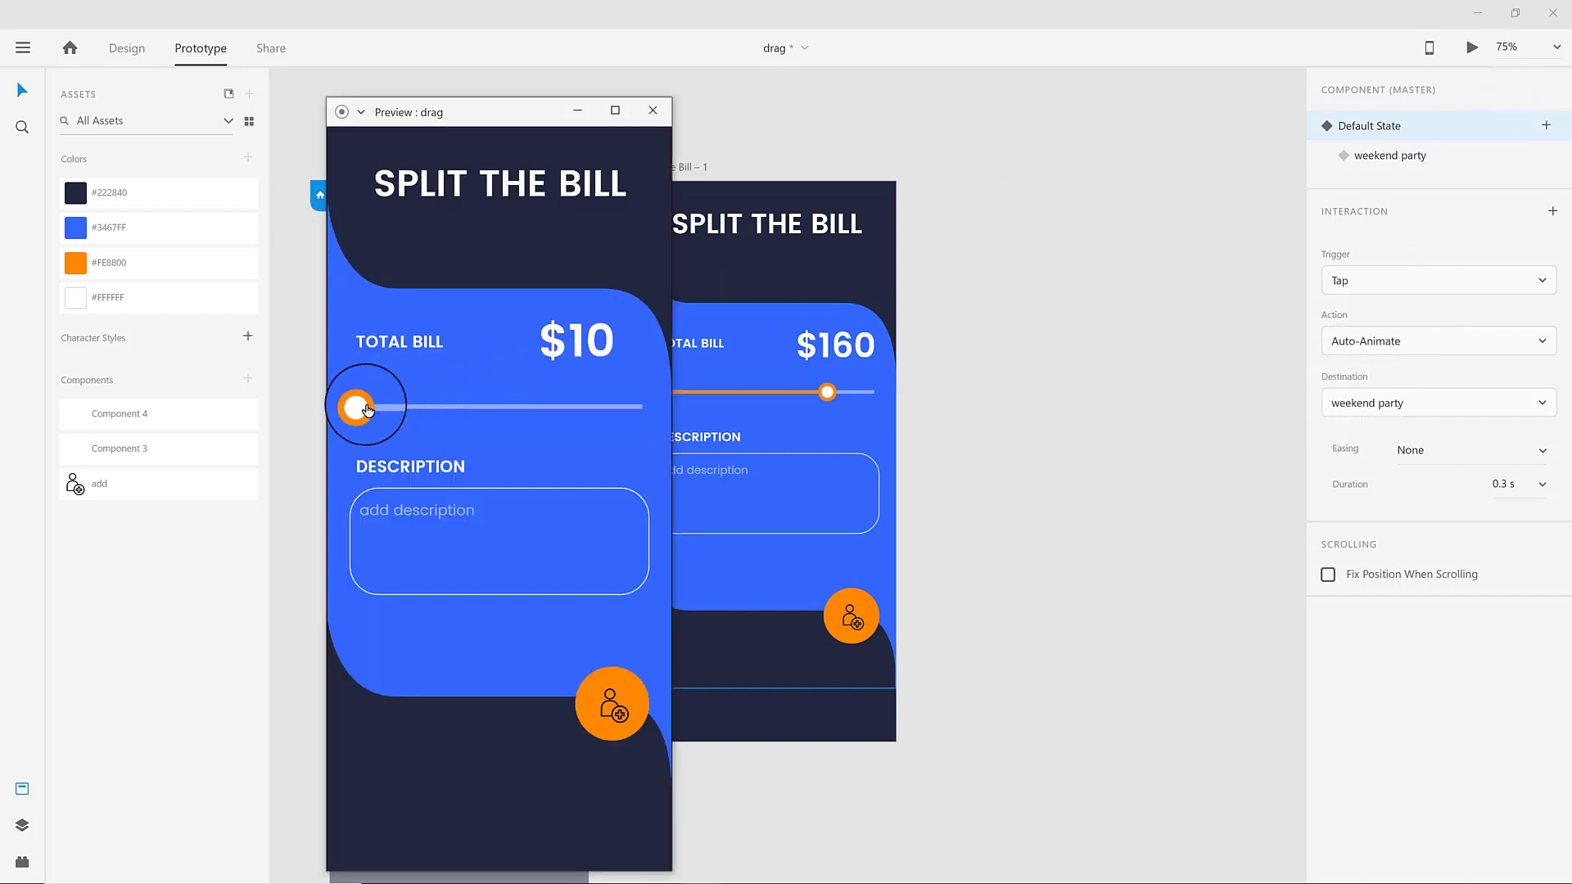
pyautogui.moveTo(368, 410); pyautogui.dragTo(396, 519)
pyautogui.click(407, 522)
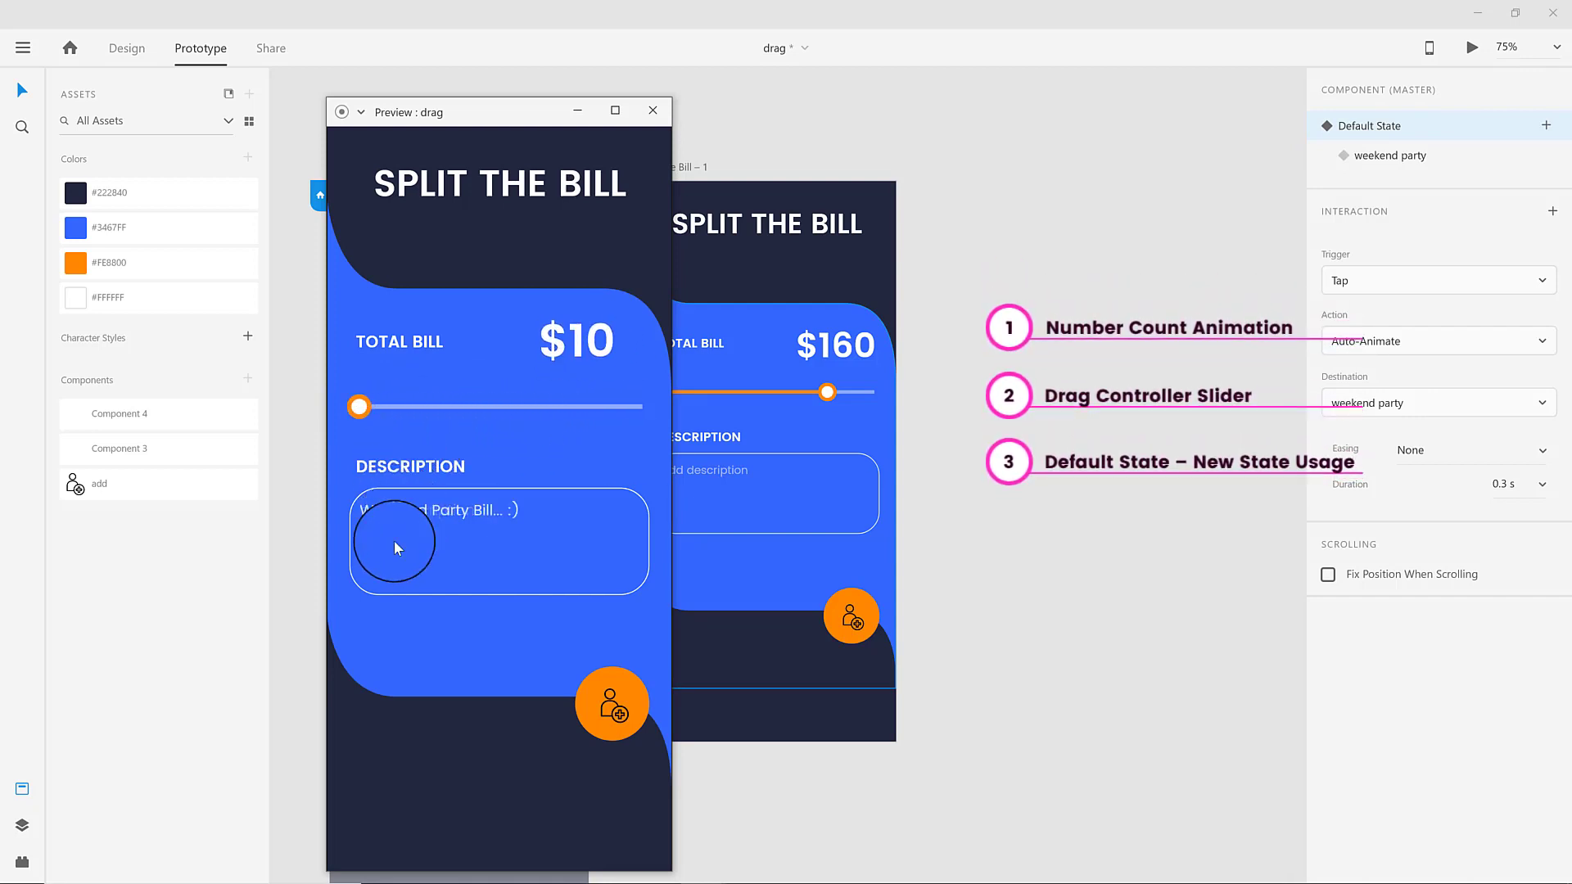
pyautogui.click(653, 111)
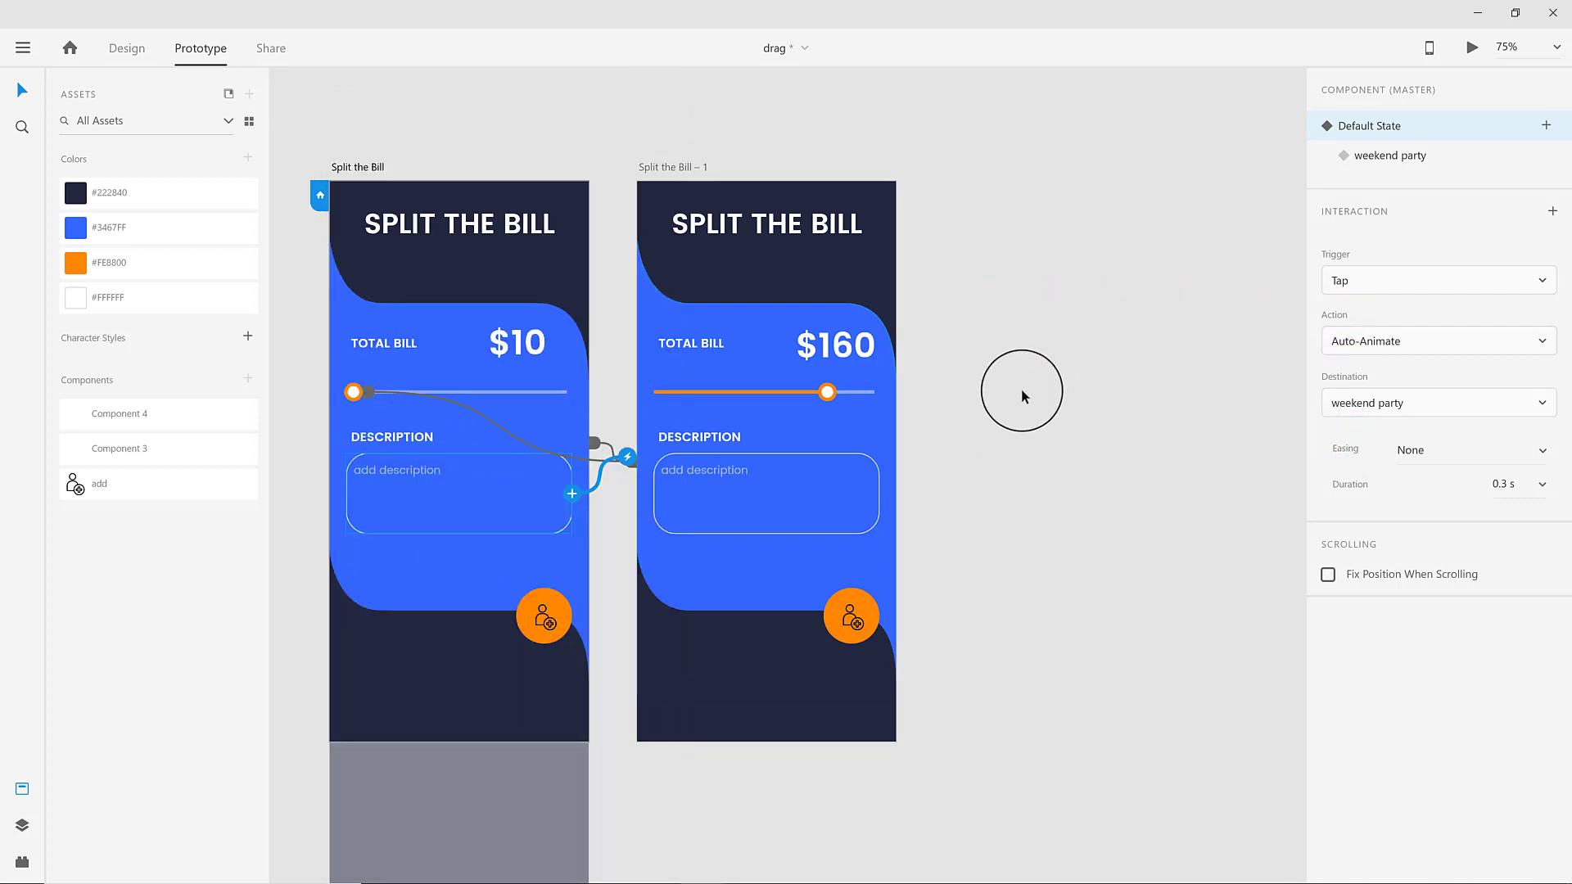
# Link the slider knob on Split the Bill – 1 back to the Split the Bill artboard with a Tap trigger and Auto-Animate action.
pyautogui.click(828, 396)
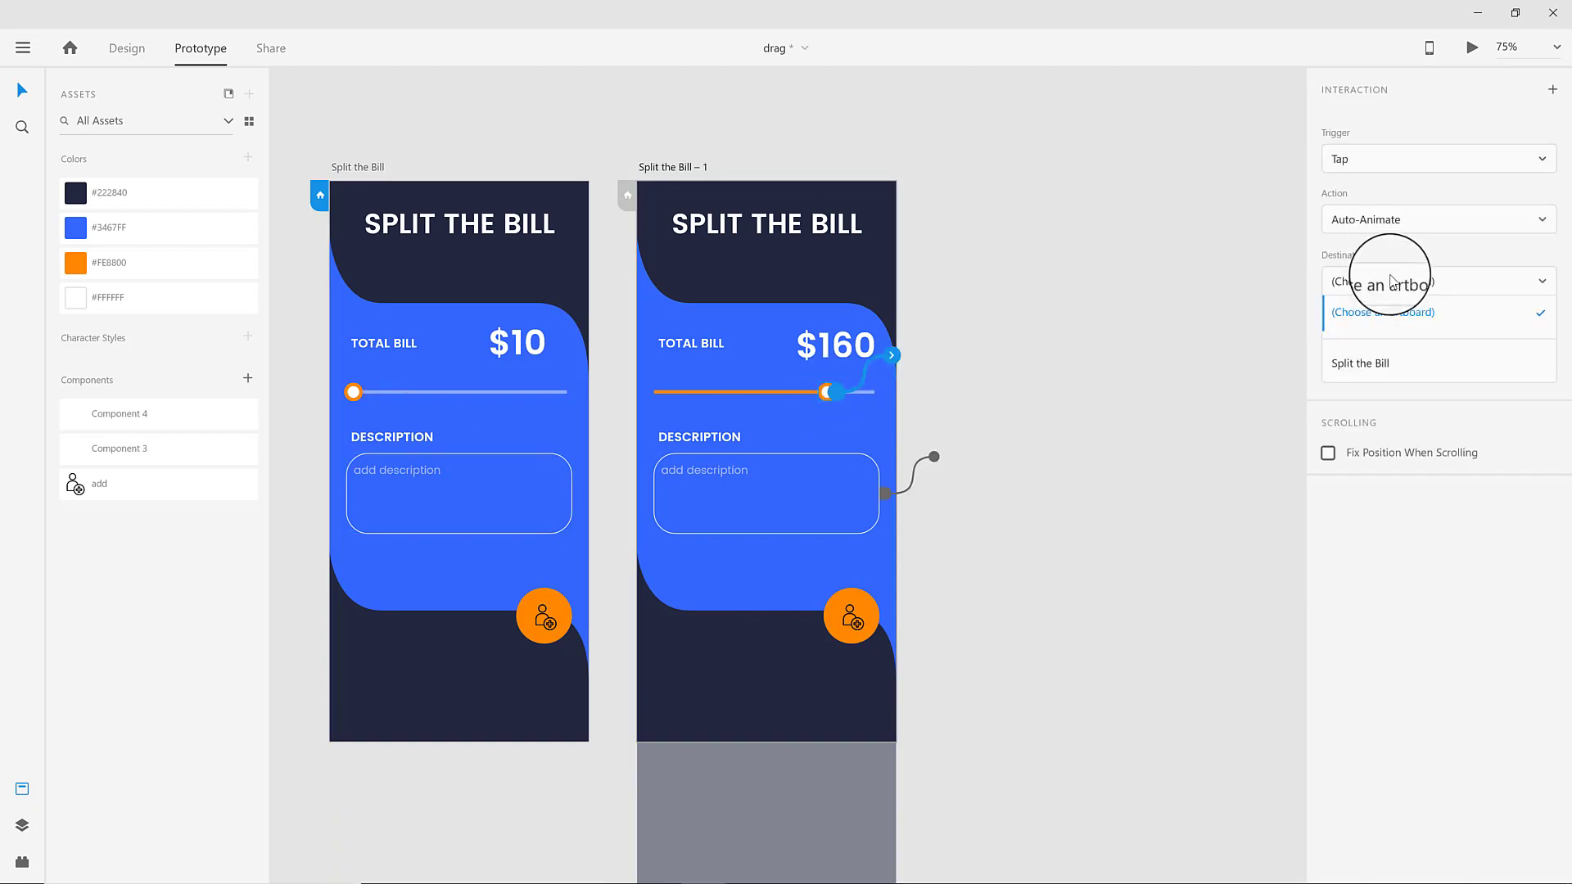
pyautogui.click(1363, 363)
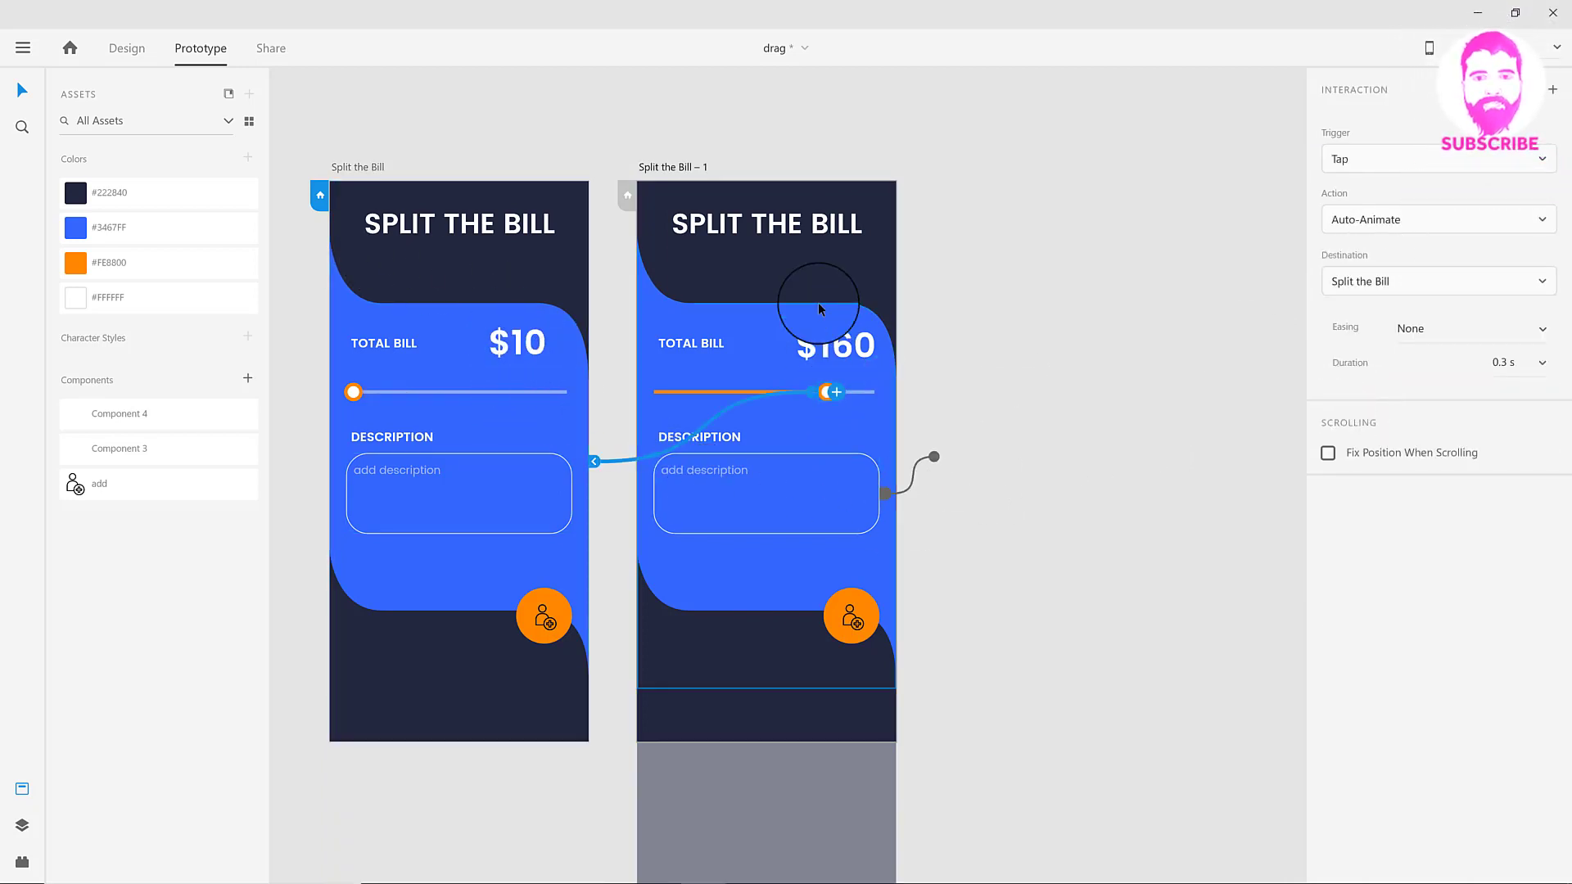
# Duplicate the Split the Bill – 1 artboard in design mode and name the copy "Split with...".
pyautogui.click(667, 167)
pyautogui.hotkey('ctrl', '1')
pyautogui.hotkey('ctrl', 'd')
pyautogui.doubleClick(993, 179)
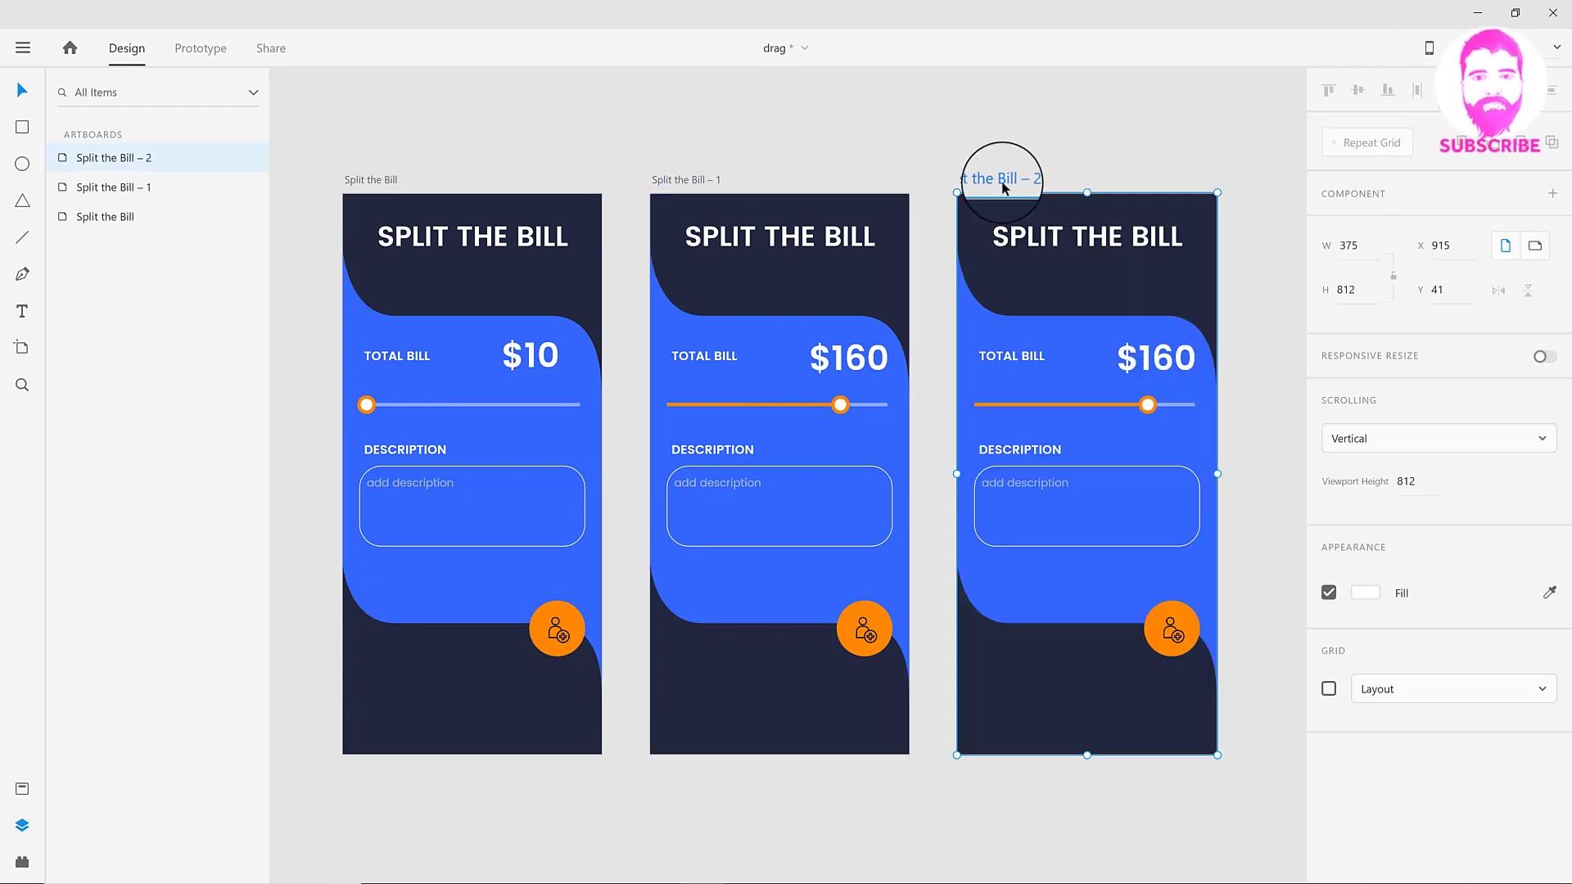
pyautogui.write('Split with...')
pyautogui.press('Return')
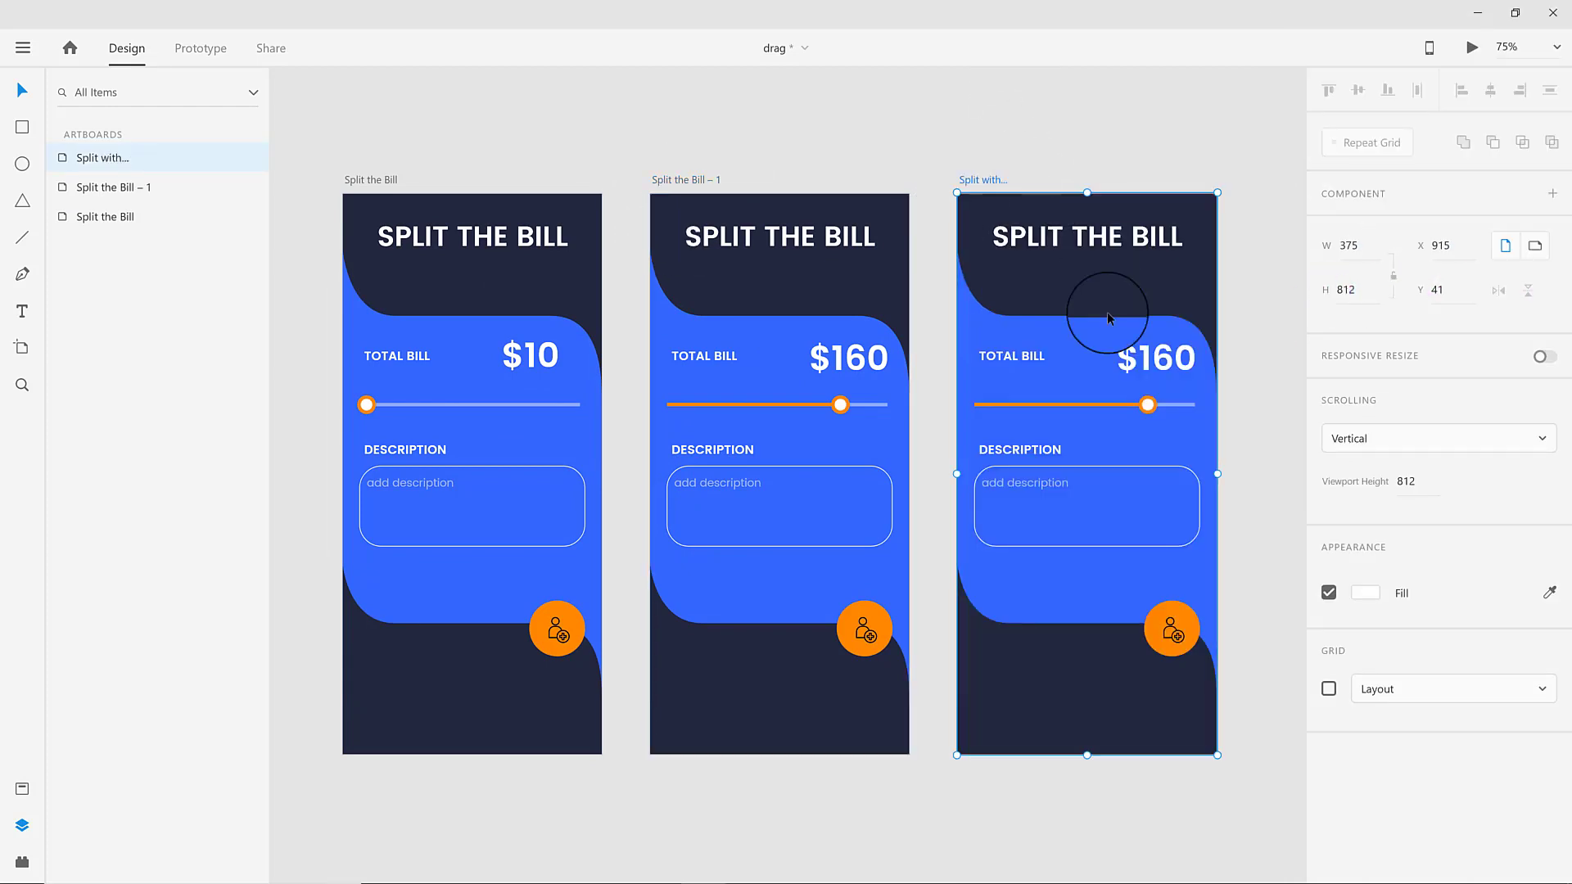
# Fill the large blue background shape on the Split with... artboard with the saved orange #FE8800.
pyautogui.click(1089, 241)
pyautogui.click(880, 631)
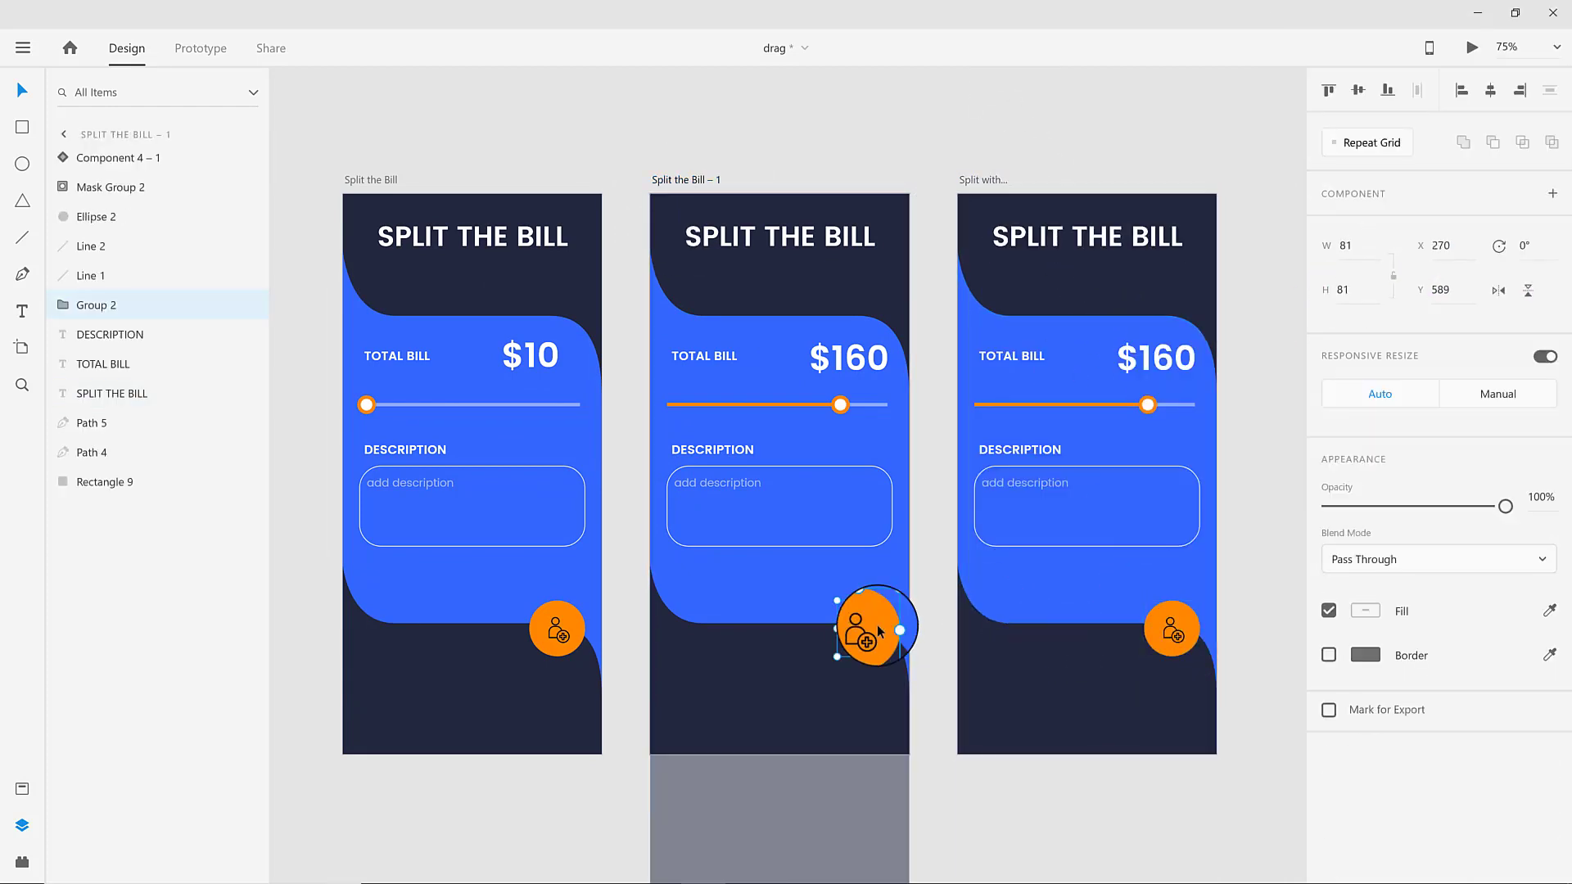
pyautogui.click(1076, 355)
pyautogui.click(1377, 609)
pyautogui.click(1133, 734)
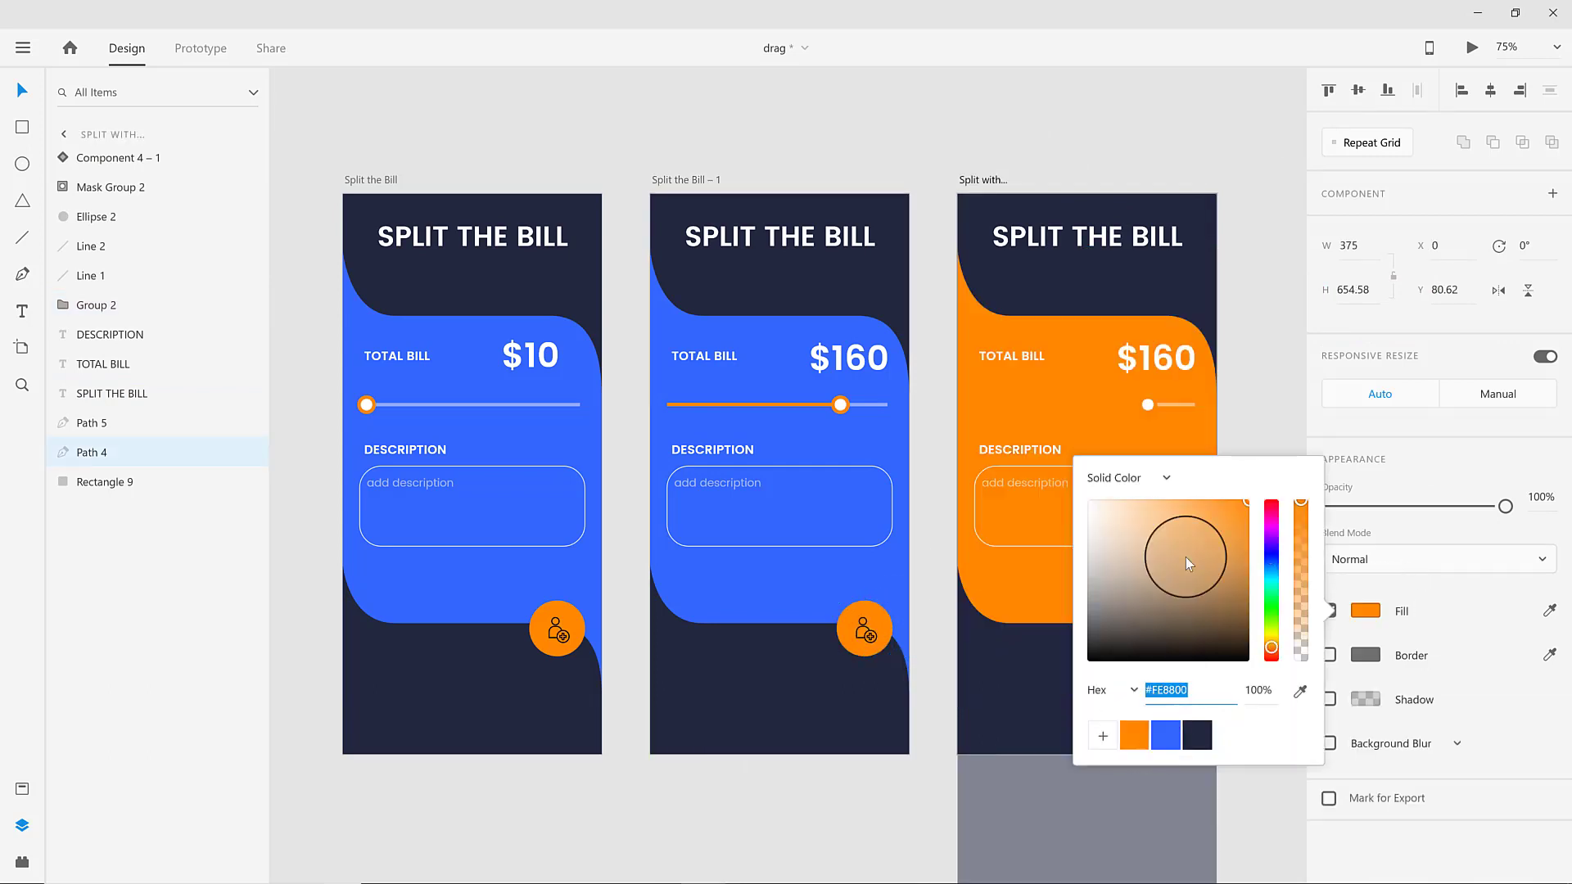
# Move the lower dark shape and the round button on the Split with... artboard down by 130 px.
pyautogui.click(1261, 409)
pyautogui.click(1095, 395)
pyautogui.click(1261, 573)
pyautogui.click(1082, 662)
pyautogui.keyDown('shift'); pyautogui.click(1171, 643); pyautogui.keyUp('shift')
pyautogui.hotkey('shift', 'Down')
pyautogui.hotkey('shift', 'Down')
pyautogui.hotkey('shift', 'Down')
pyautogui.hotkey('shift', 'Down')
pyautogui.hotkey('shift', 'Down')
pyautogui.hotkey('shift', 'Down')
pyautogui.hotkey('shift', 'Down')
pyautogui.hotkey('shift', 'Down')
pyautogui.hotkey('shift', 'Down')
pyautogui.hotkey('shift', 'Down')
pyautogui.hotkey('shift', 'Down')
pyautogui.hotkey('shift', 'Down')
pyautogui.hotkey('shift', 'Down')
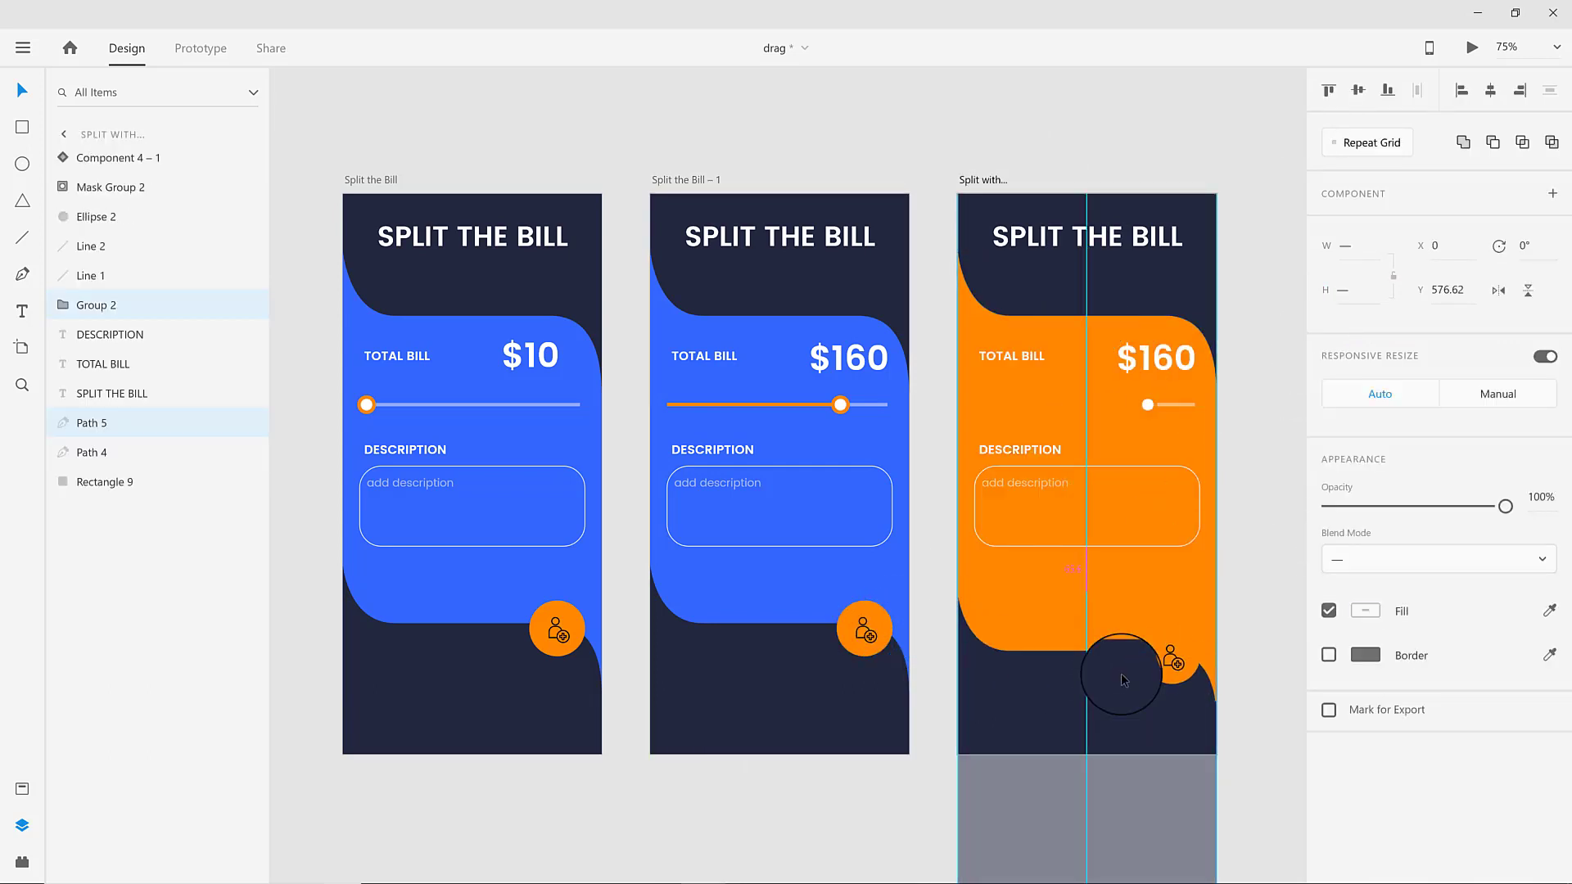
# Stretch the orange shape over the full artboard height, to 812 high at Y 0.
pyautogui.click(1097, 598)
pyautogui.moveTo(1087, 702); pyautogui.dragTo(1087, 768)
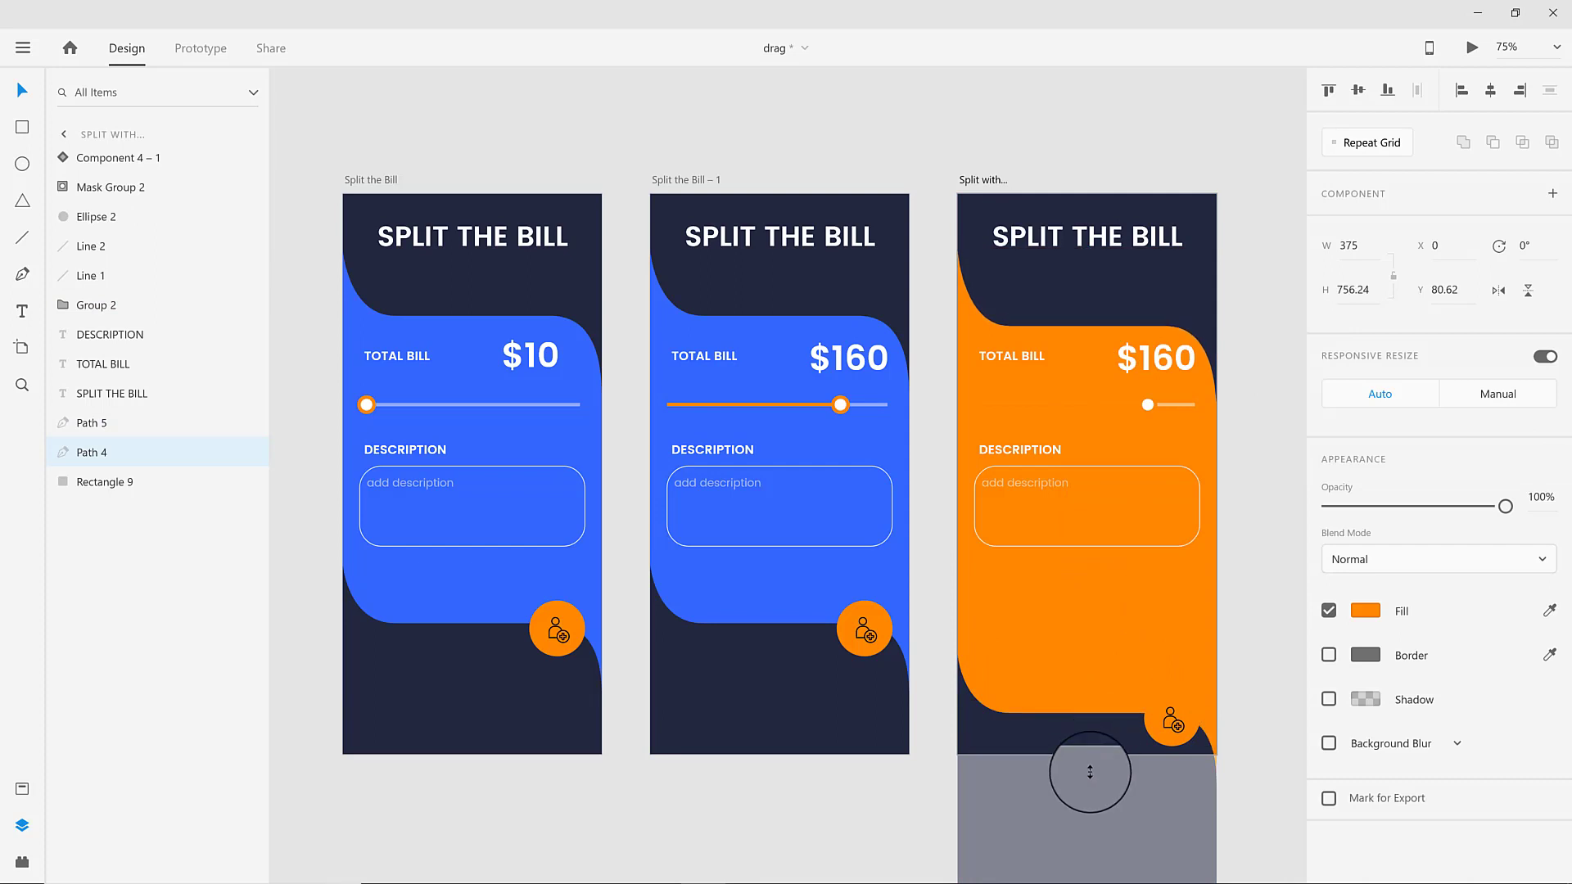
pyautogui.moveTo(1086, 250); pyautogui.dragTo(1083, 201)
pyautogui.click(1080, 234)
pyautogui.click(971, 314)
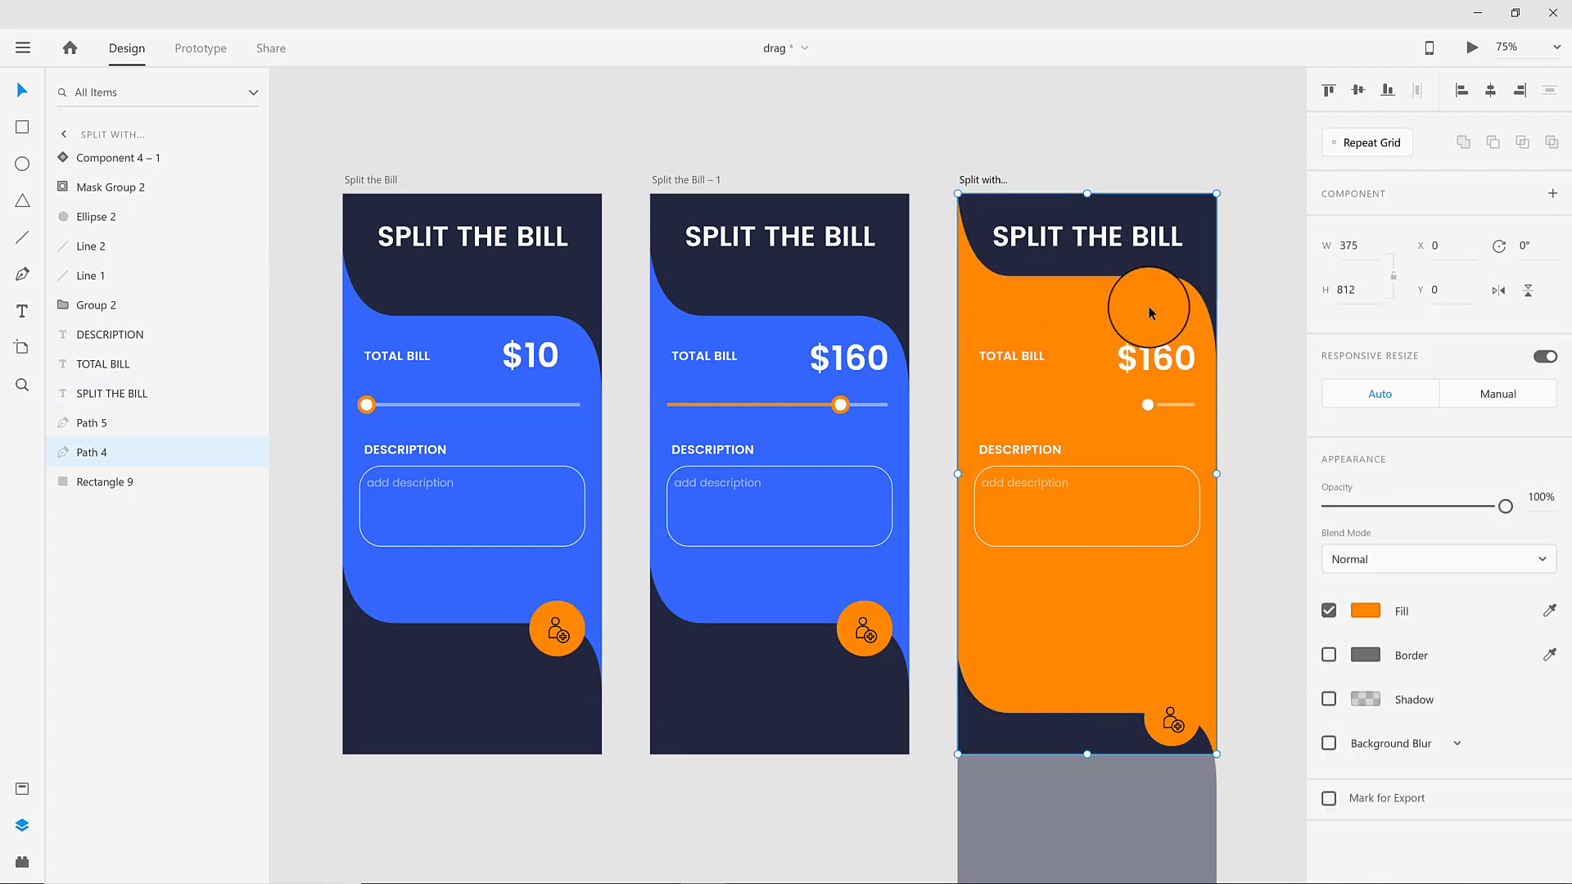
# Tighten the orange shape's upper-right corner by extending its curve handle to about X 398, Y 119.
pyautogui.doubleClick(1186, 277)
pyautogui.moveTo(1191, 275); pyautogui.dragTo(1233, 283)
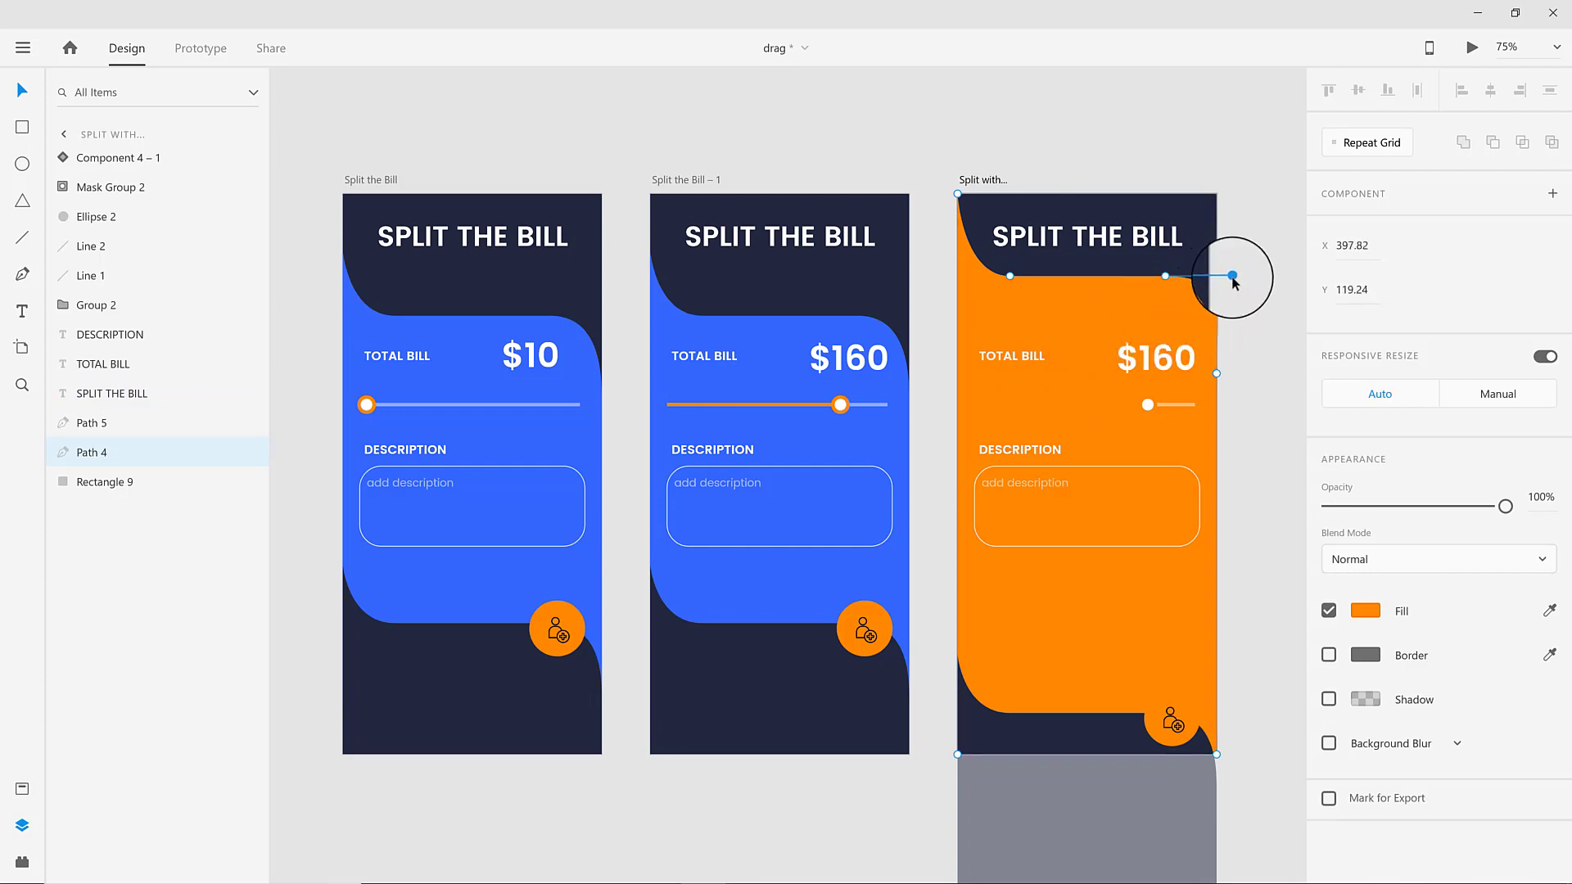
pyautogui.click(1235, 407)
# Change the orange artboard's title to "SPLIT WITH..." and centre it horizontally on the artboard.
pyautogui.doubleClick(1137, 245)
pyautogui.moveTo(1071, 246); pyautogui.dragTo(1191, 261)
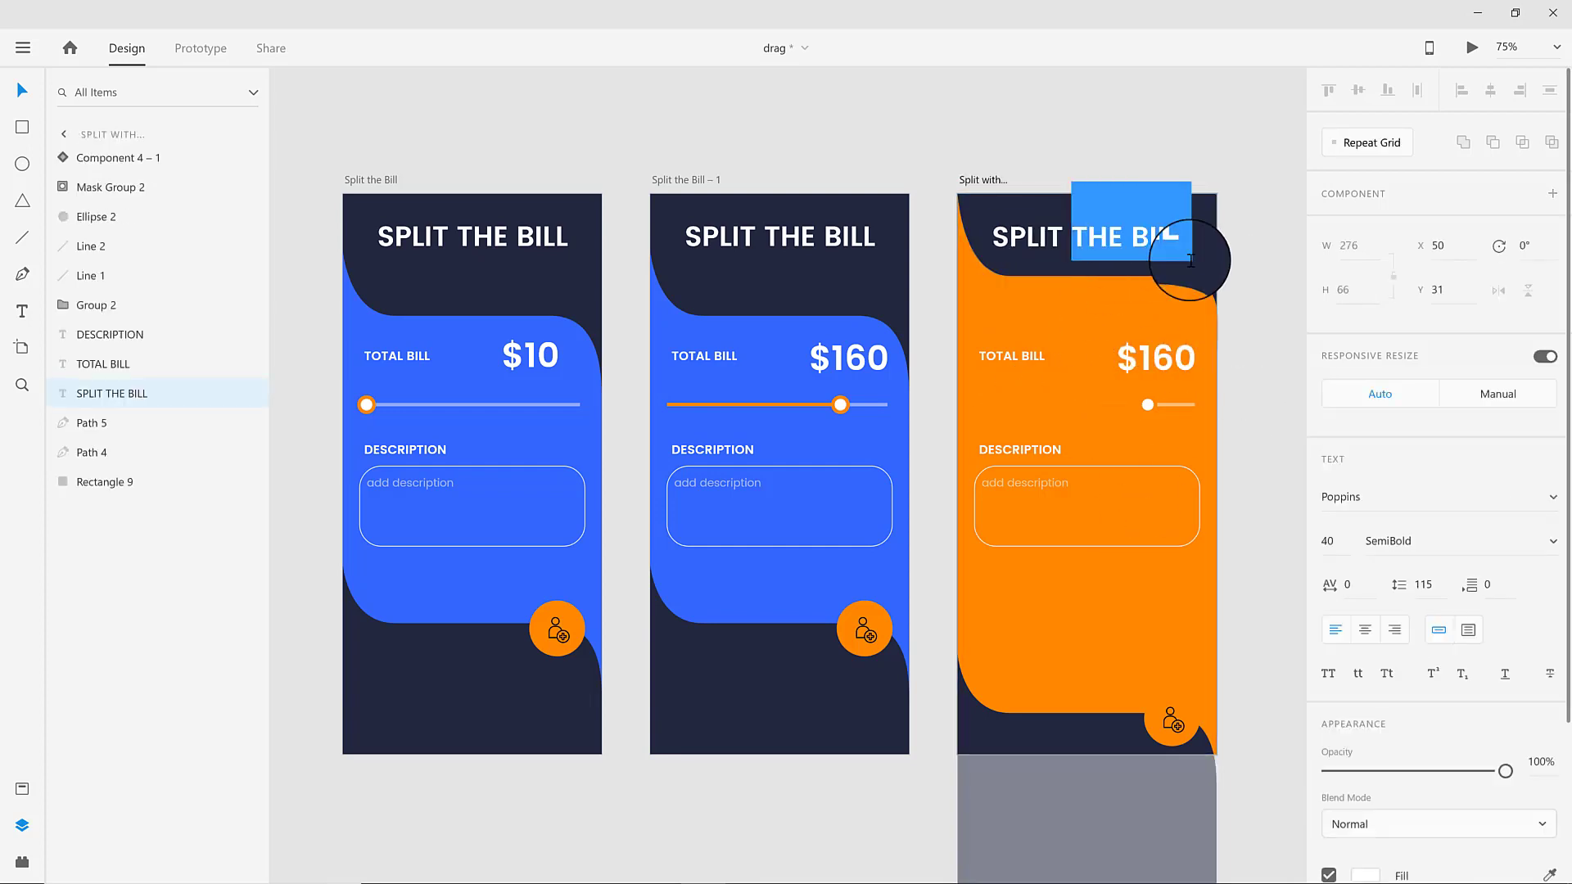
pyautogui.write('WITH...')
pyautogui.press('Escape')
pyautogui.click(1489, 90)
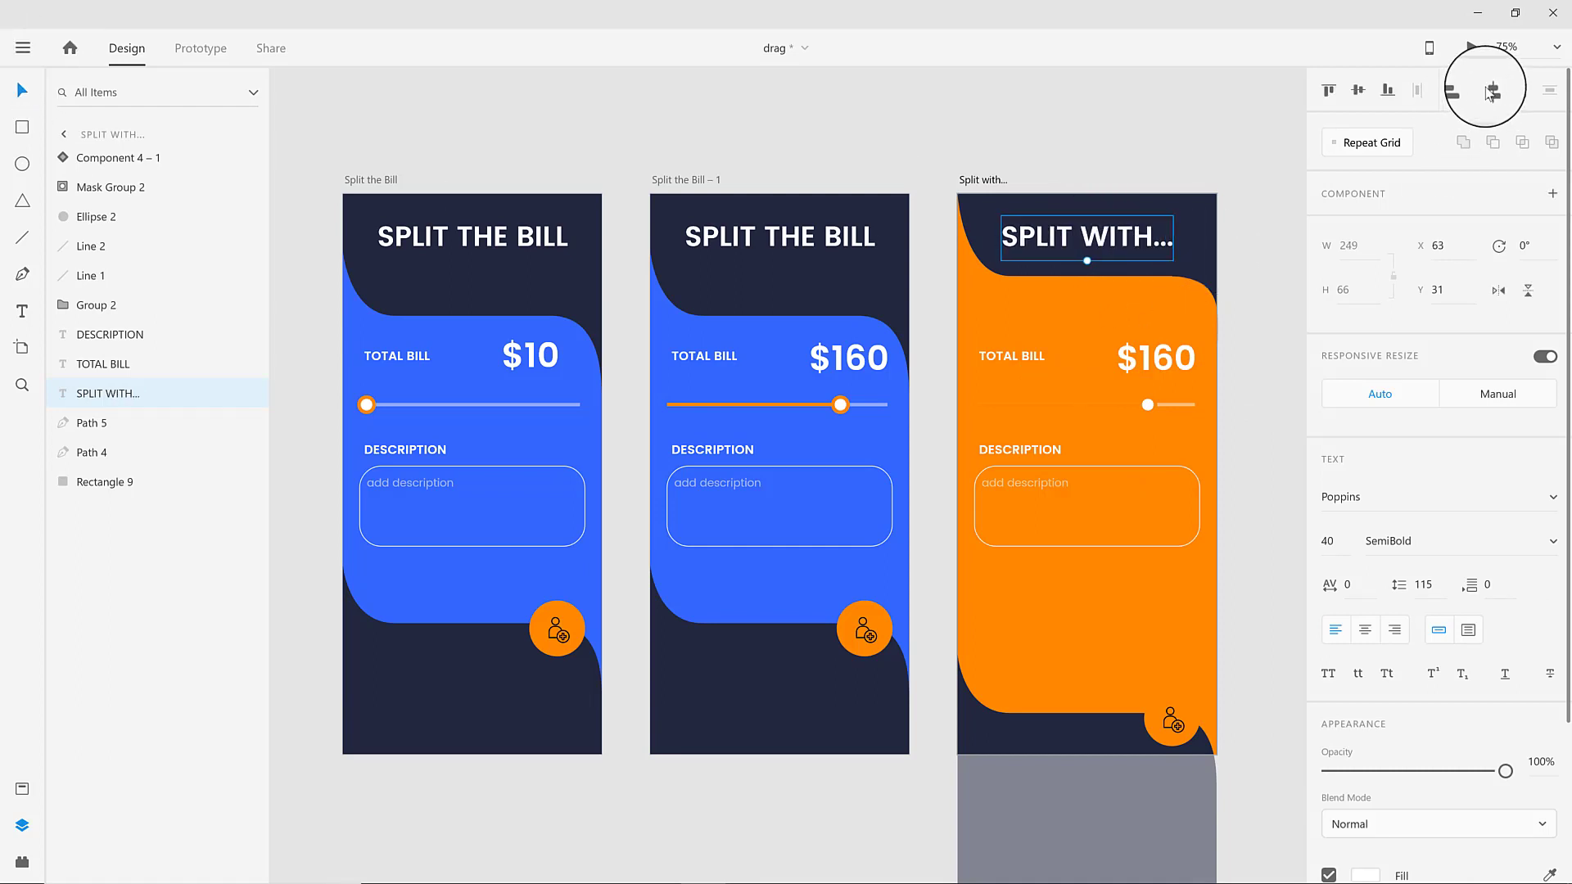
# Delete the total bill label, the $160 amount, the slider, the description label and the description box from the Split with... artboard.
pyautogui.click(1156, 360)
pyautogui.keyDown('shift'); pyautogui.click(1012, 357); pyautogui.keyUp('shift')
pyautogui.press('Delete')
pyautogui.click(1075, 404)
pyautogui.keyDown('shift'); pyautogui.click(1147, 406); pyautogui.keyUp('shift')
pyautogui.keyDown('shift'); pyautogui.click(1179, 406); pyautogui.keyUp('shift')
pyautogui.press('Delete')
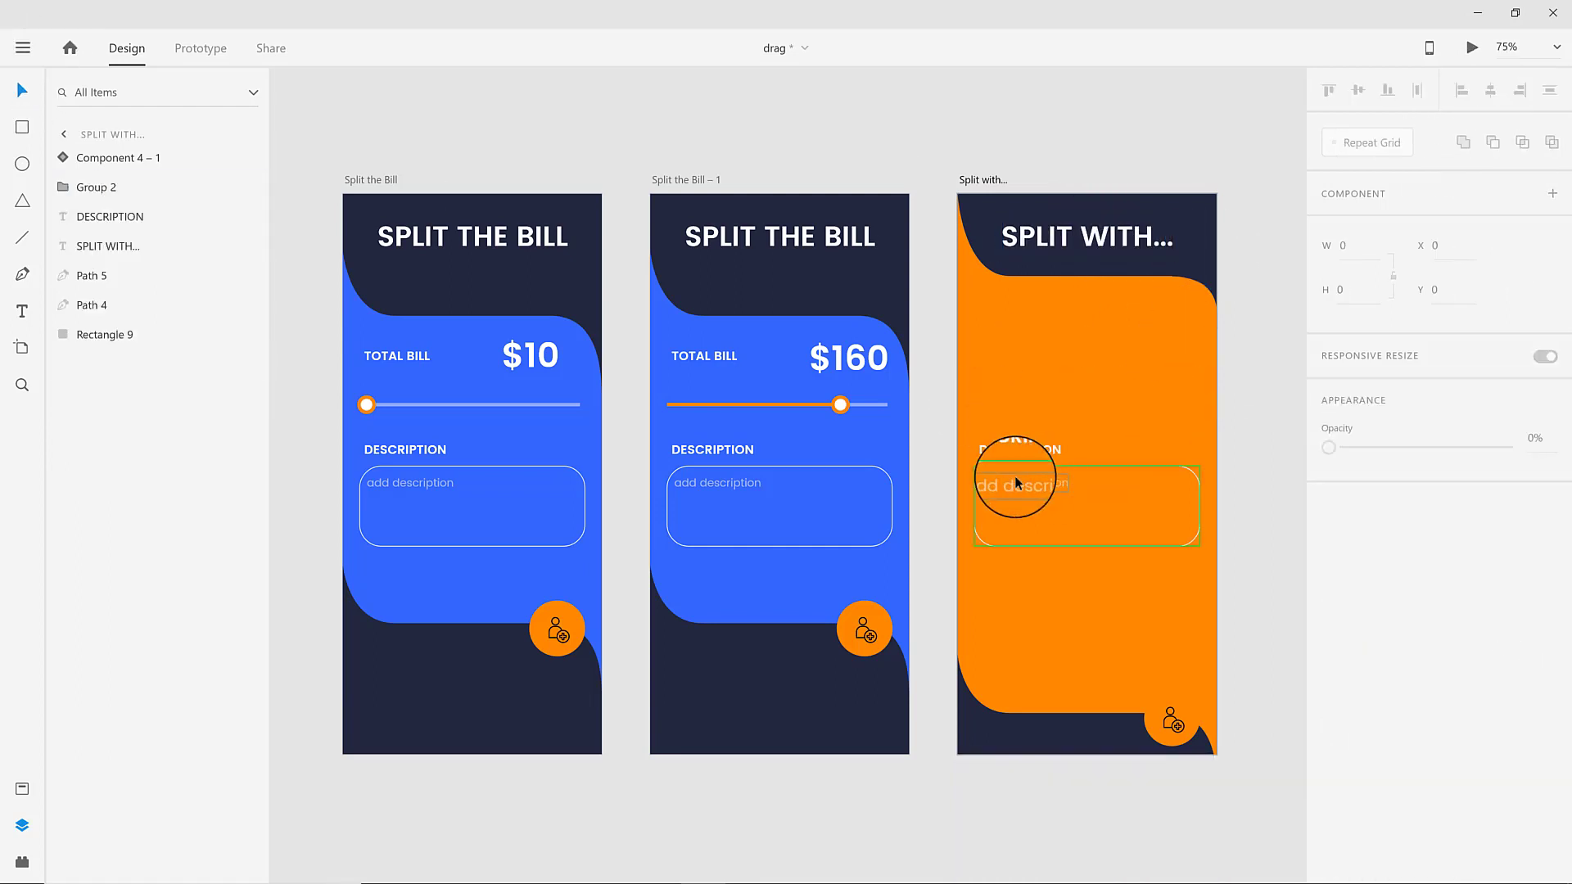
pyautogui.click(1016, 475)
pyautogui.keyDown('shift'); pyautogui.click(1014, 450); pyautogui.keyUp('shift')
pyautogui.press('Delete')
# Fill the round button on the Split with... artboard with the saved blue and delete its person icon.
pyautogui.click(1185, 739)
pyautogui.click(1365, 611)
pyautogui.click(1157, 731)
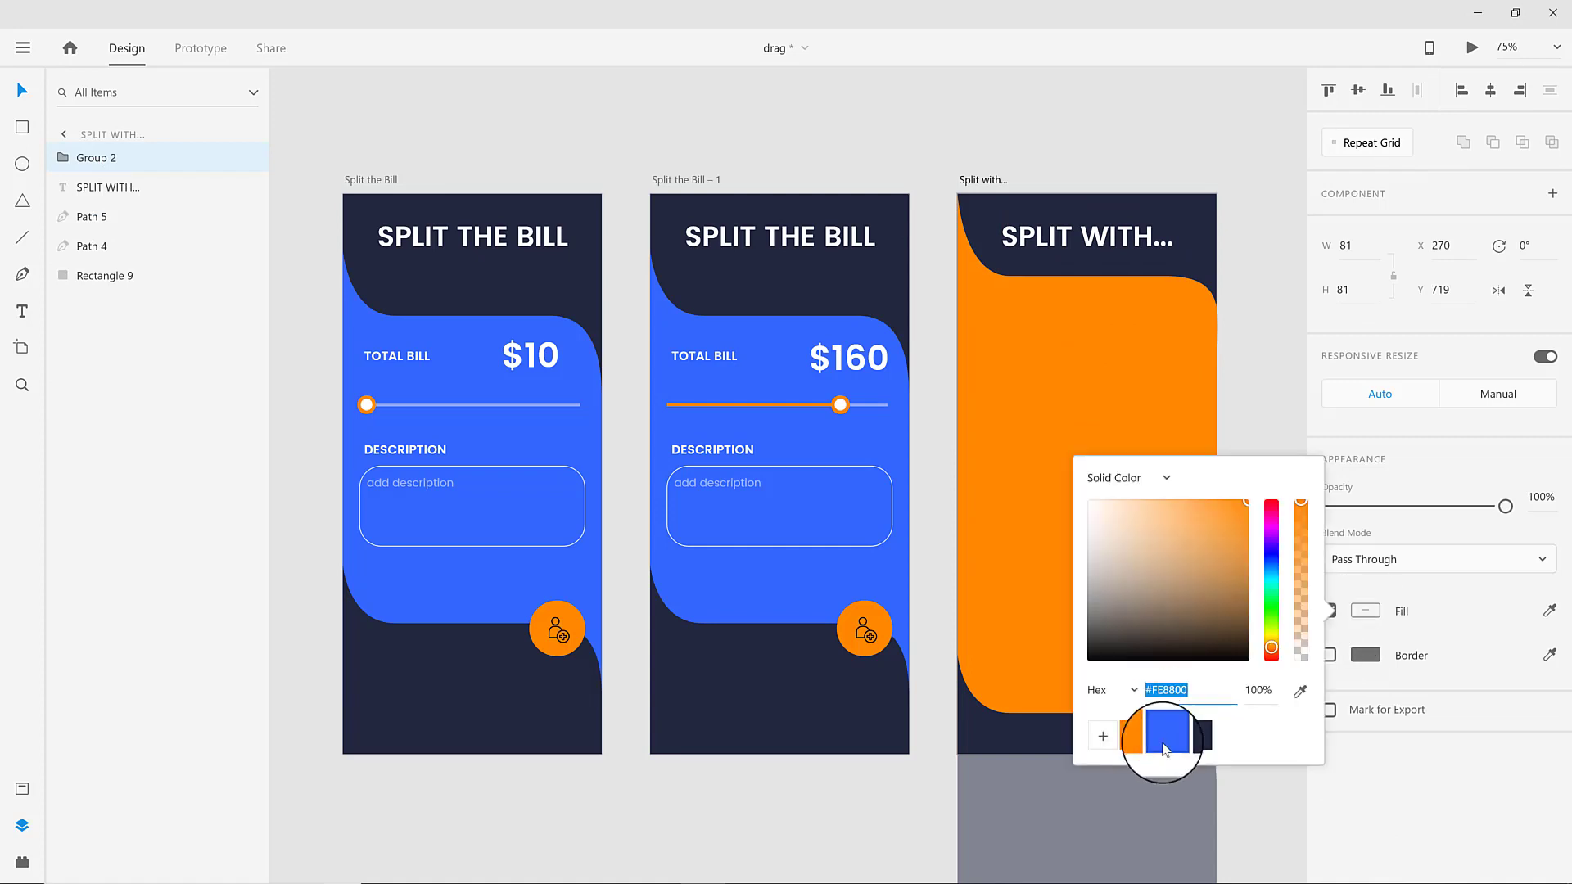
pyautogui.click(1171, 726)
pyautogui.doubleClick(1179, 722)
pyautogui.press('Delete')
# Add the text "OK" to the round blue button and centre it on the circle both vertically and horizontally.
pyautogui.press('t')
pyautogui.click(1148, 738)
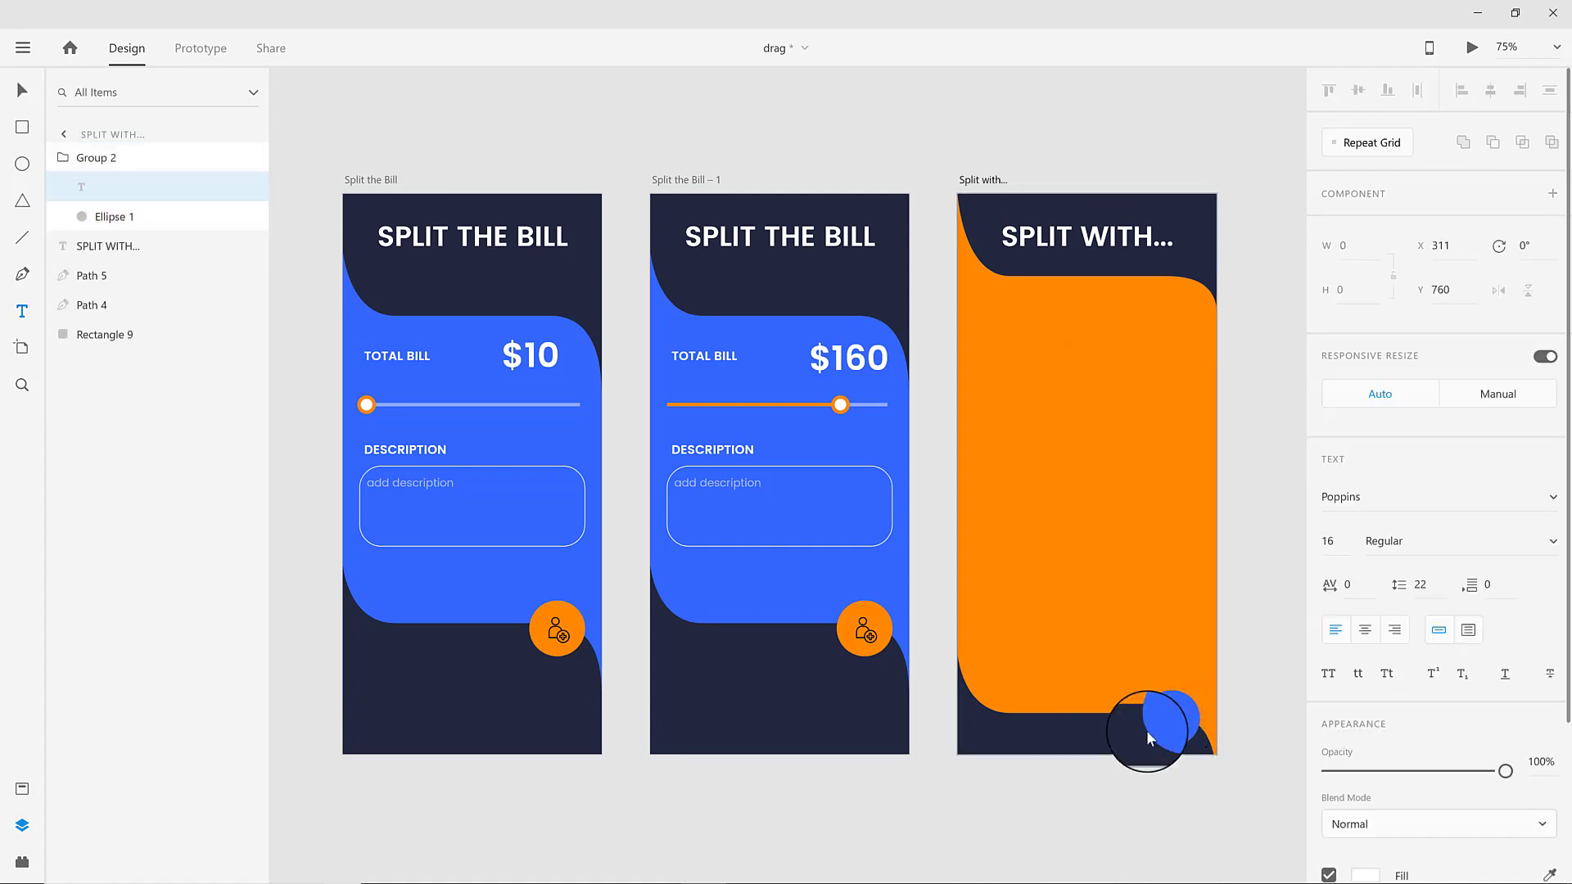
pyautogui.write('OK')
pyautogui.click(22, 90)
pyautogui.keyDown('shift'); pyautogui.click(1169, 737); pyautogui.keyUp('shift')
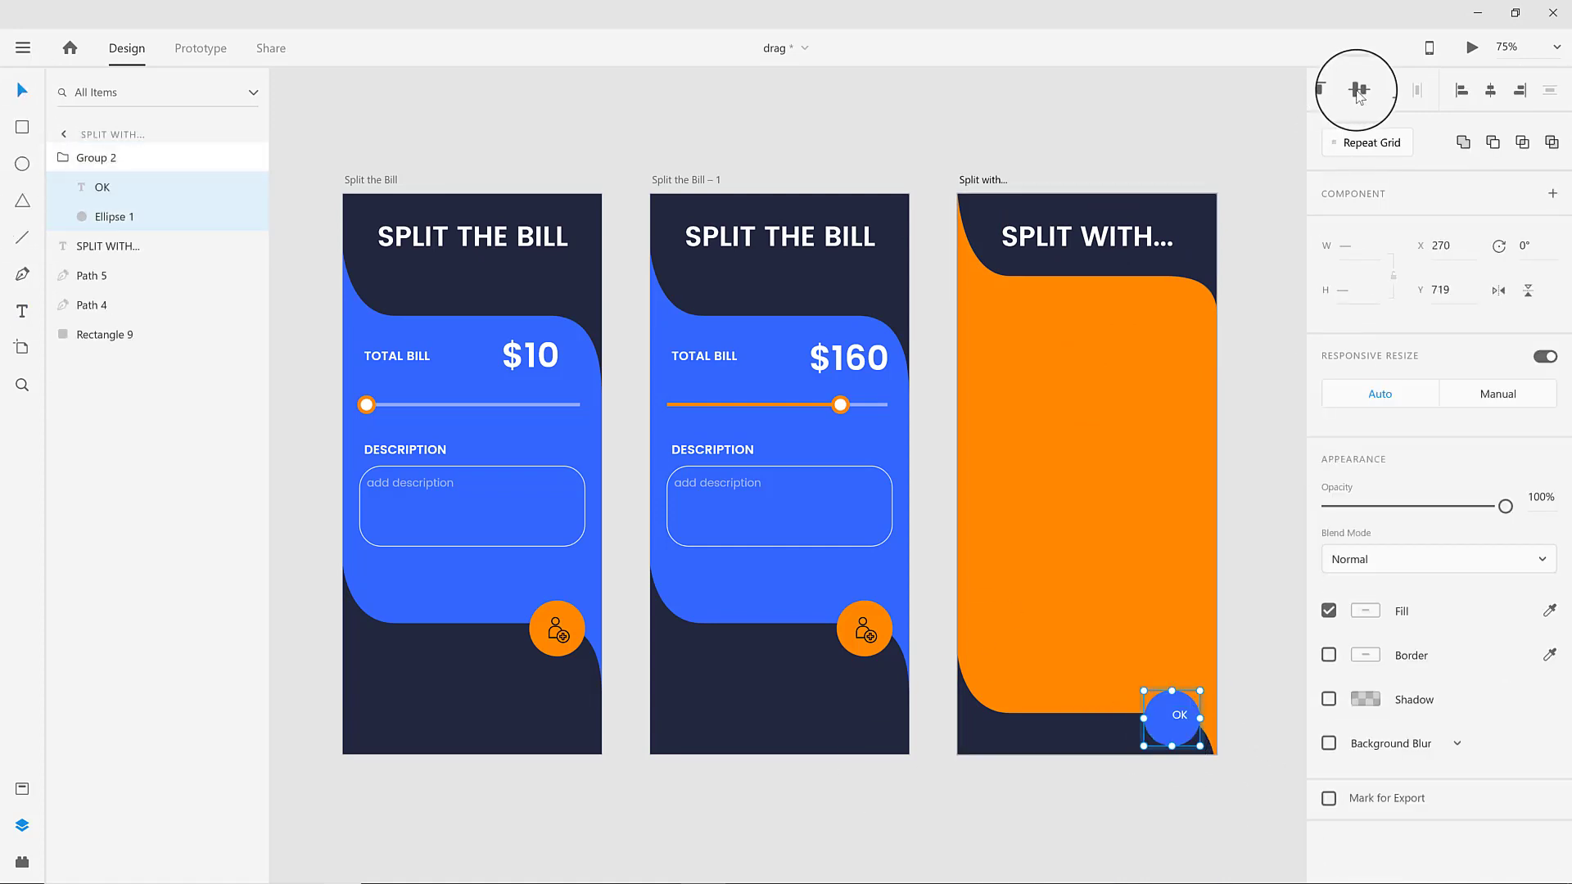
pyautogui.click(1359, 90)
pyautogui.click(1490, 90)
# Set the button's OK text to the Medium weight at size 26.
pyautogui.click(1181, 717)
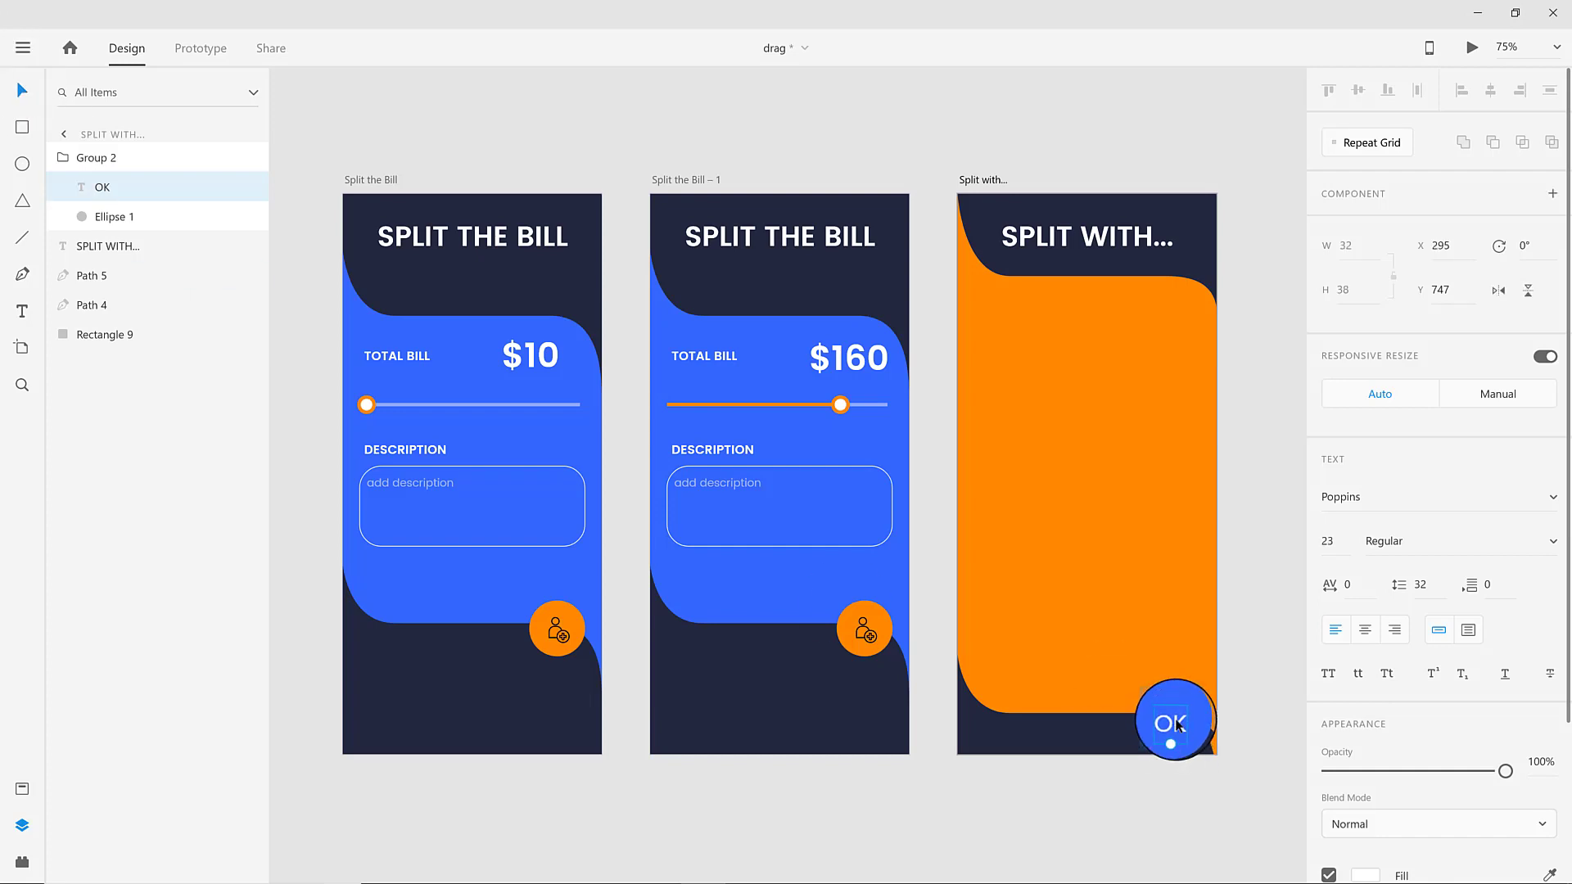
pyautogui.click(1542, 553)
pyautogui.click(1397, 664)
pyautogui.write('26')
pyautogui.press('Return')
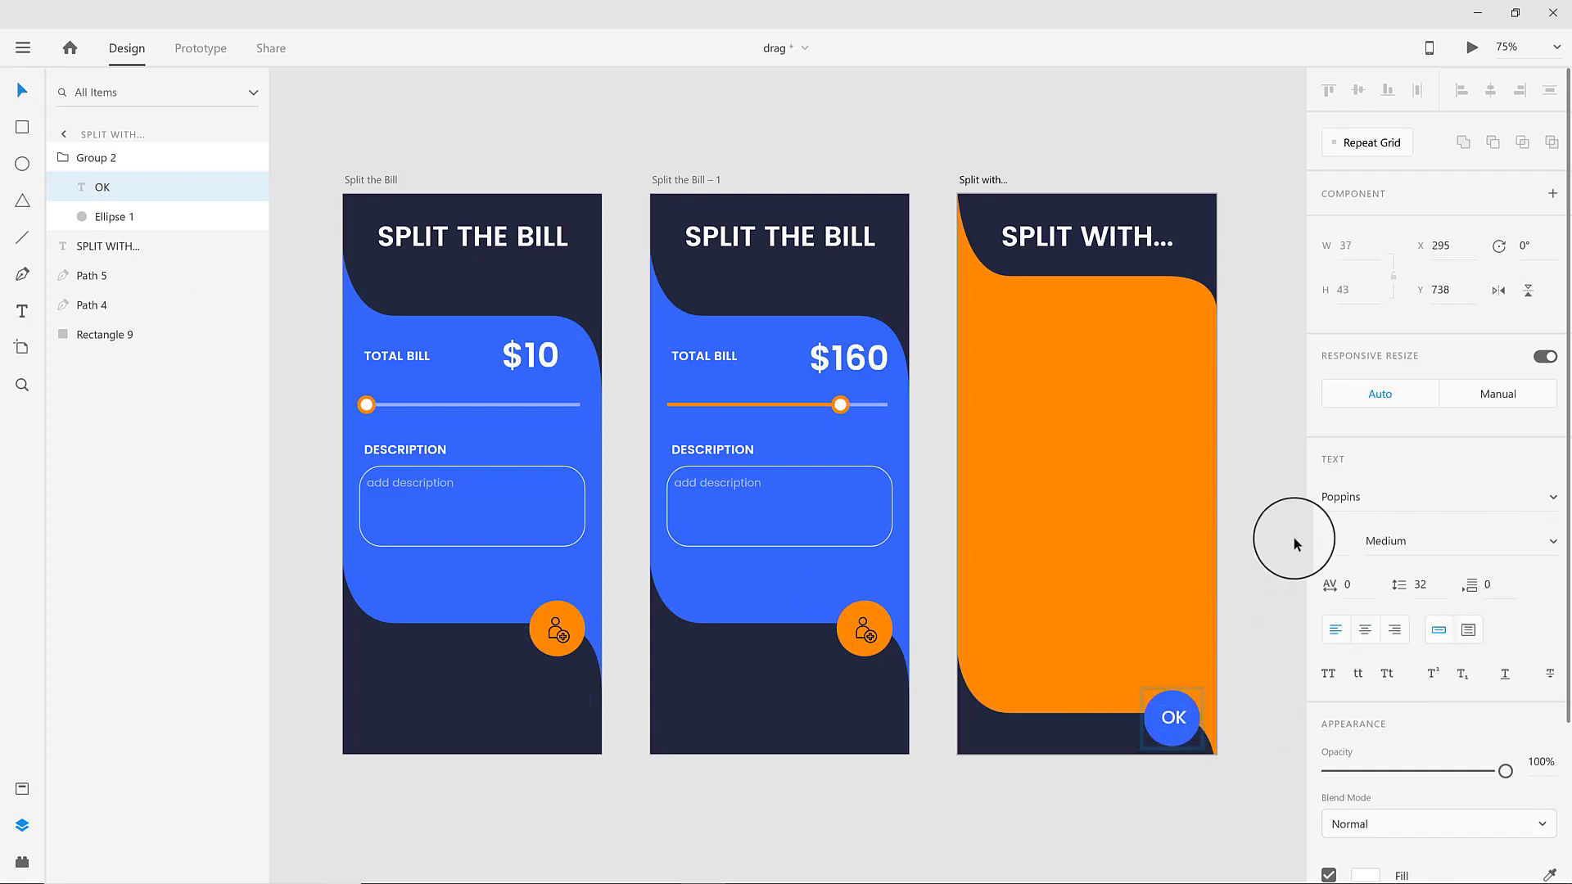
# Re-centre the resized OK text on the round blue button both vertically and horizontally.
pyautogui.keyDown('shift'); pyautogui.click(1167, 701); pyautogui.keyUp('shift')
pyautogui.click(1361, 92)
pyautogui.click(1487, 92)
pyautogui.click(1240, 298)
# Draw a white borderless rounded square about 94 by 89 near the orange area's upper-left corner, with corner radius 32.
pyautogui.click(1097, 408)
pyautogui.moveTo(128, 205); pyautogui.dragTo(131, 210)
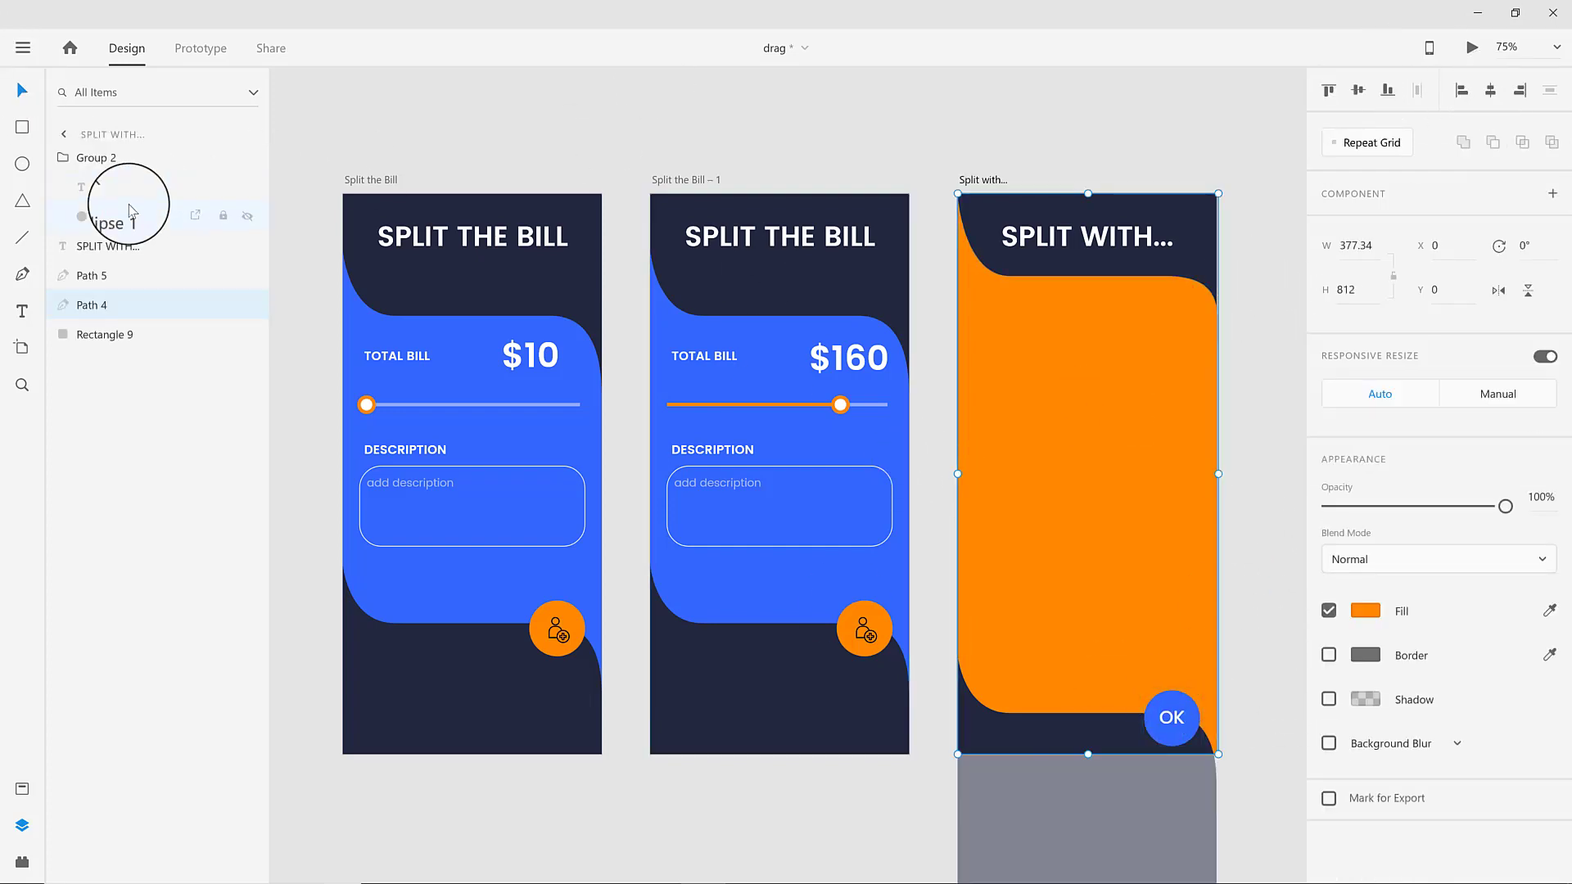
pyautogui.moveTo(976, 318); pyautogui.dragTo(1043, 382)
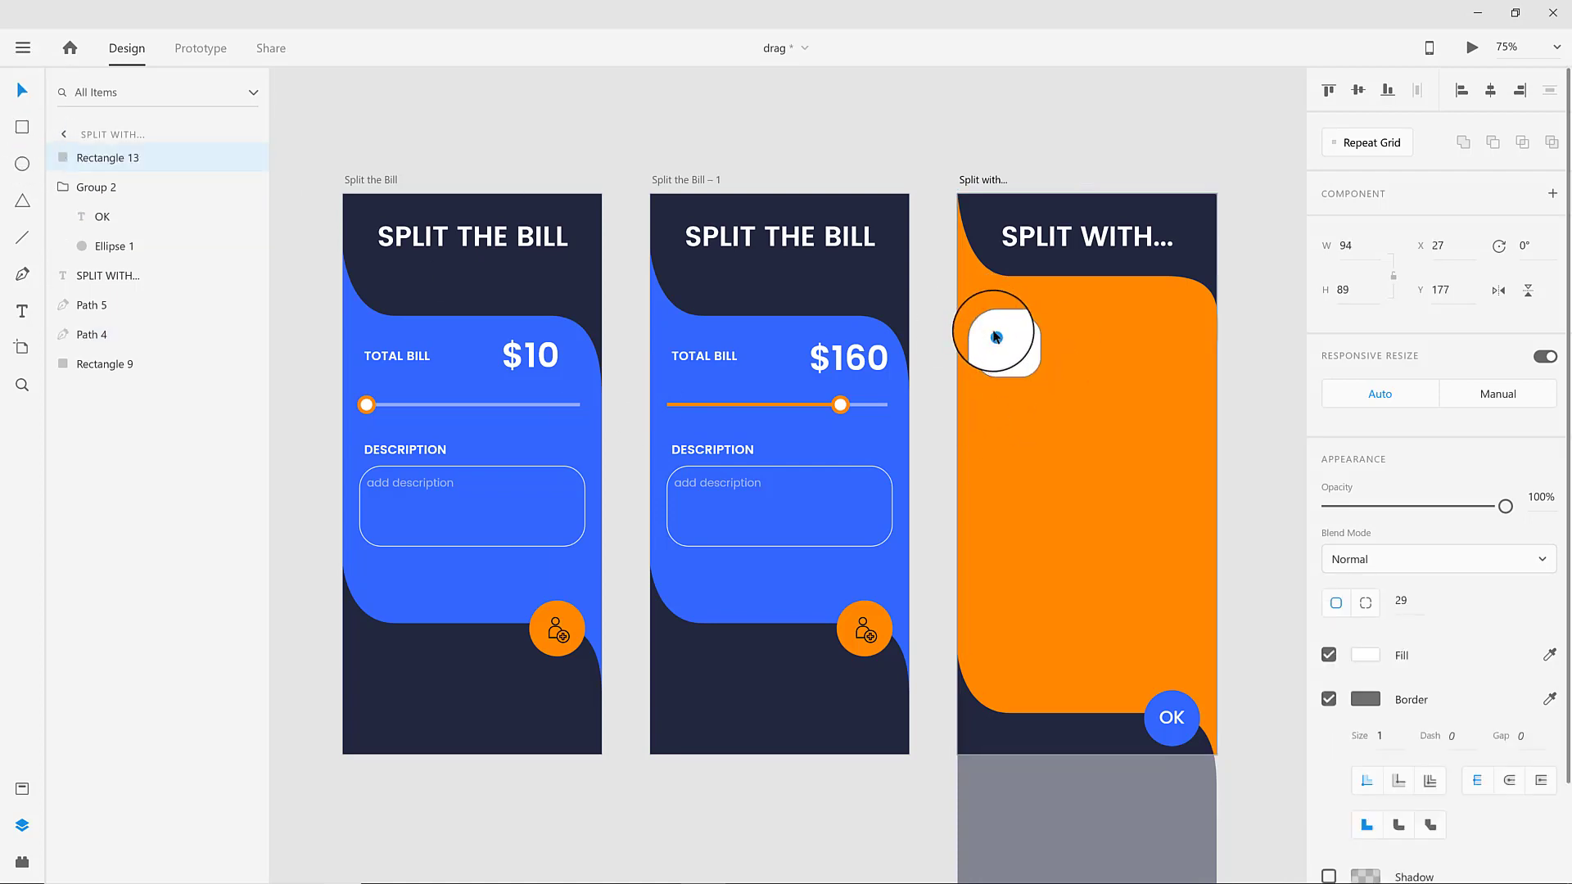
pyautogui.moveTo(997, 334); pyautogui.dragTo(997, 336)
pyautogui.click(1329, 698)
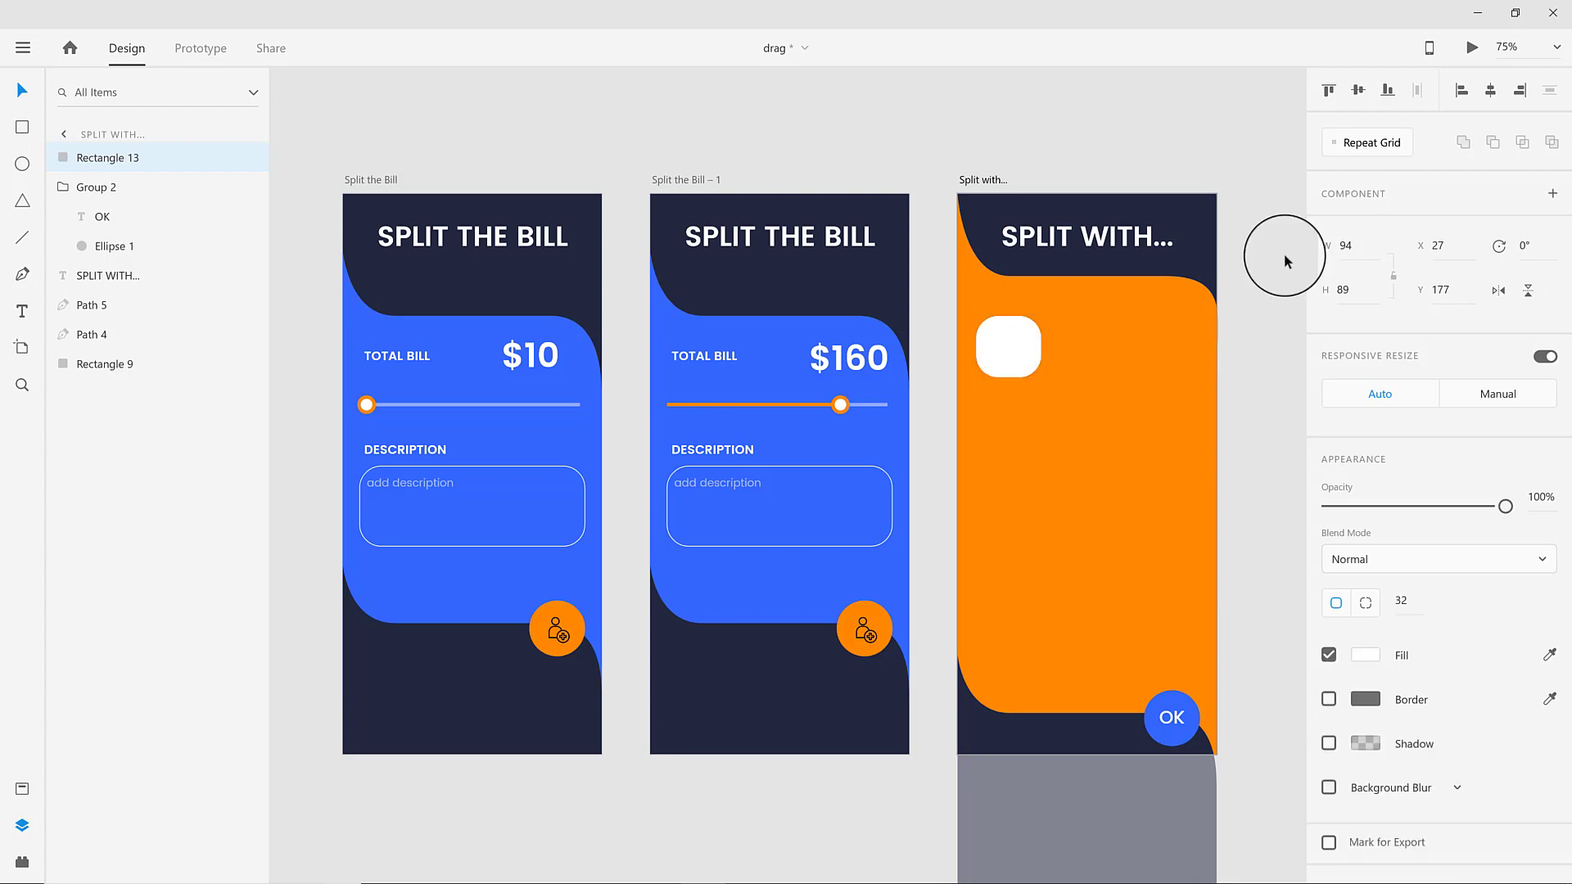
# Repeat the white rounded square in a three-column grid reaching below the artboard and send it behind the OK button.
pyautogui.click(1365, 143)
pyautogui.moveTo(1042, 349); pyautogui.dragTo(1202, 379)
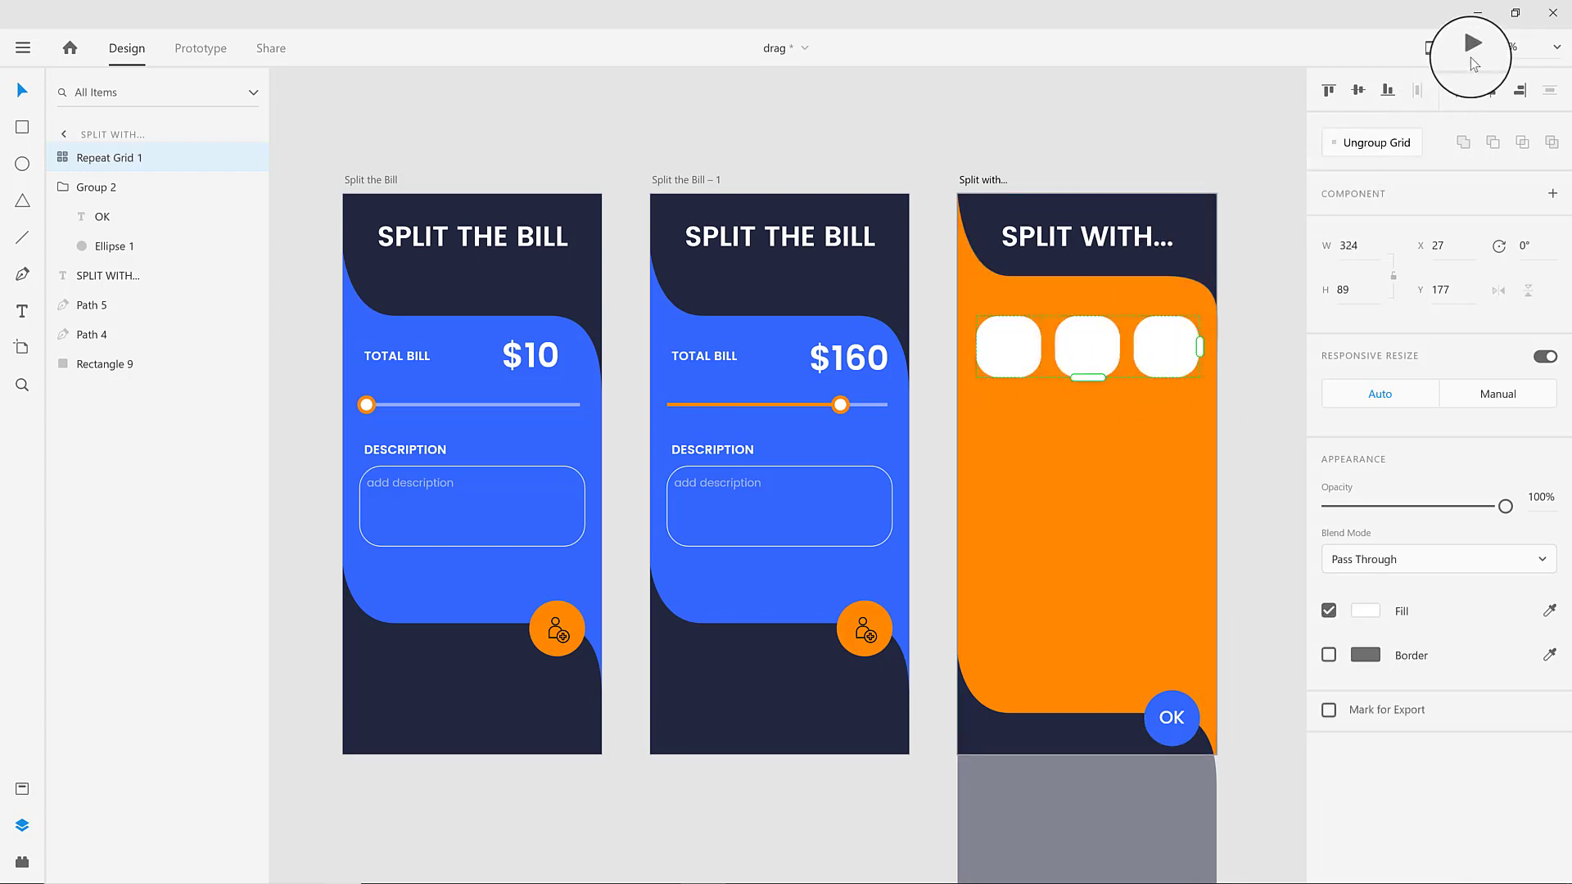
pyautogui.moveTo(1089, 378); pyautogui.dragTo(1101, 861)
pyautogui.hotkey('ctrl', '[')
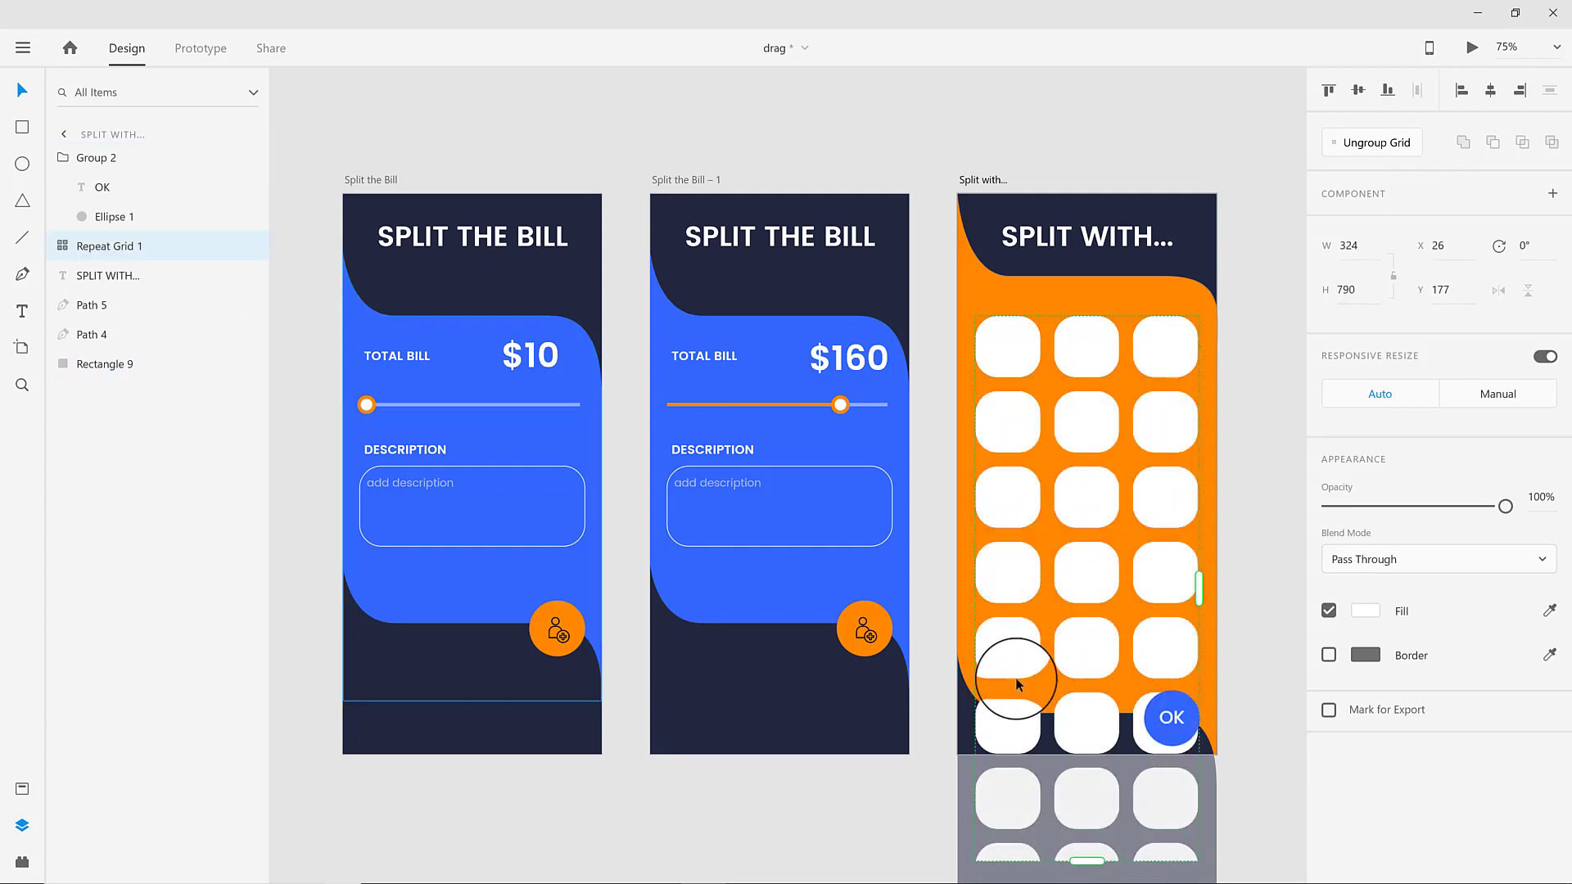
# Bring the dark bottom shape and the OK button in front of the repeat grid.
pyautogui.click(969, 719)
pyautogui.keyDown('shift'); pyautogui.click(1186, 729); pyautogui.keyUp('shift')
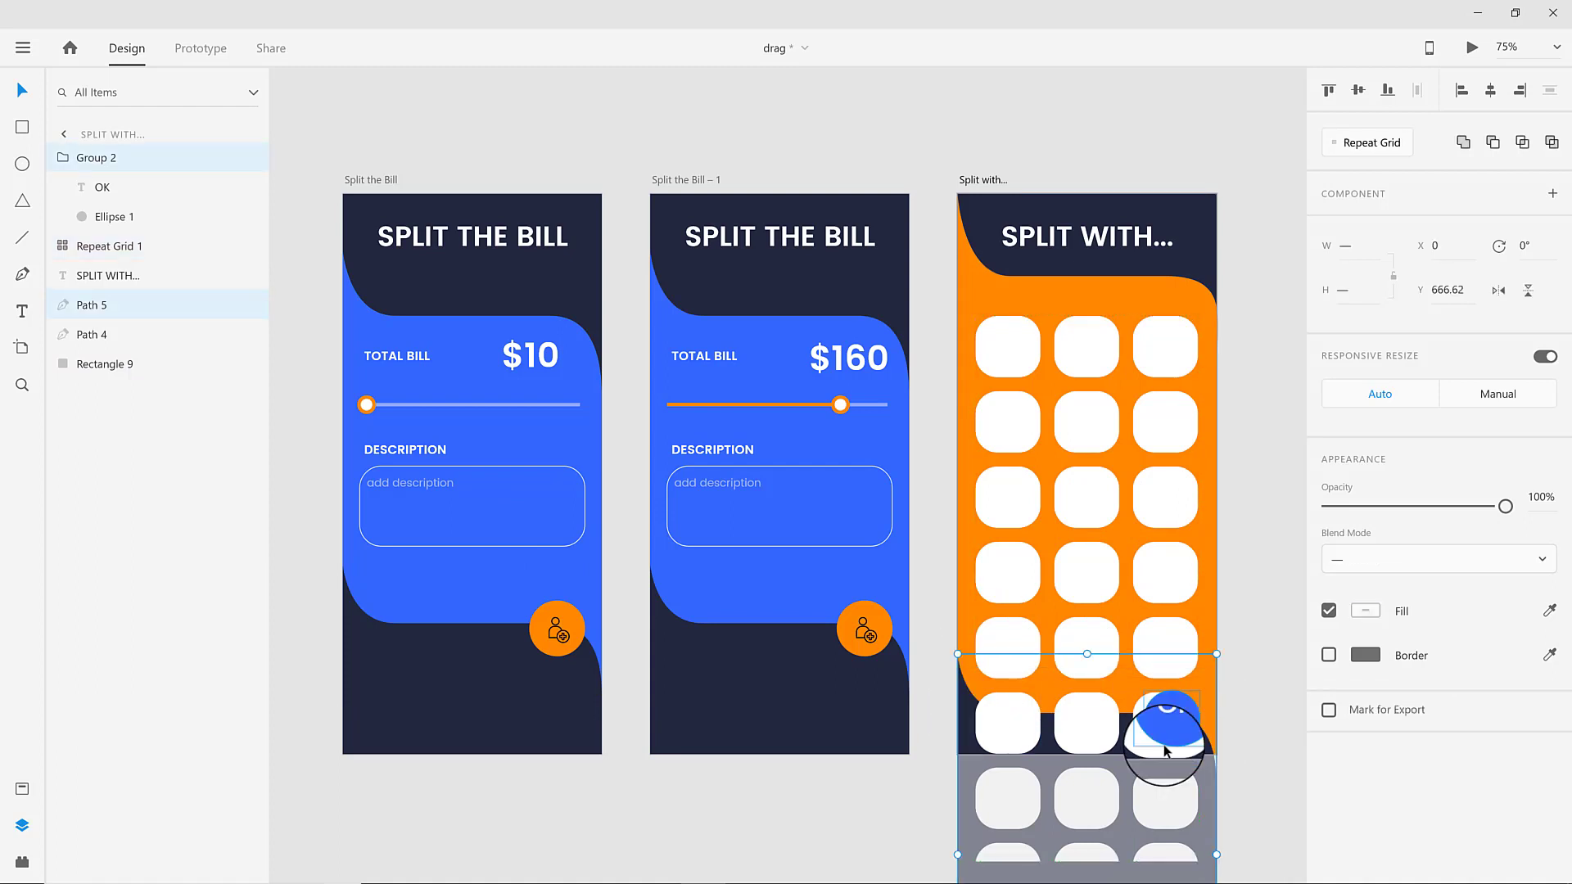
pyautogui.rightClick(1166, 750)
pyautogui.moveTo(1220, 569)
pyautogui.click(1090, 591)
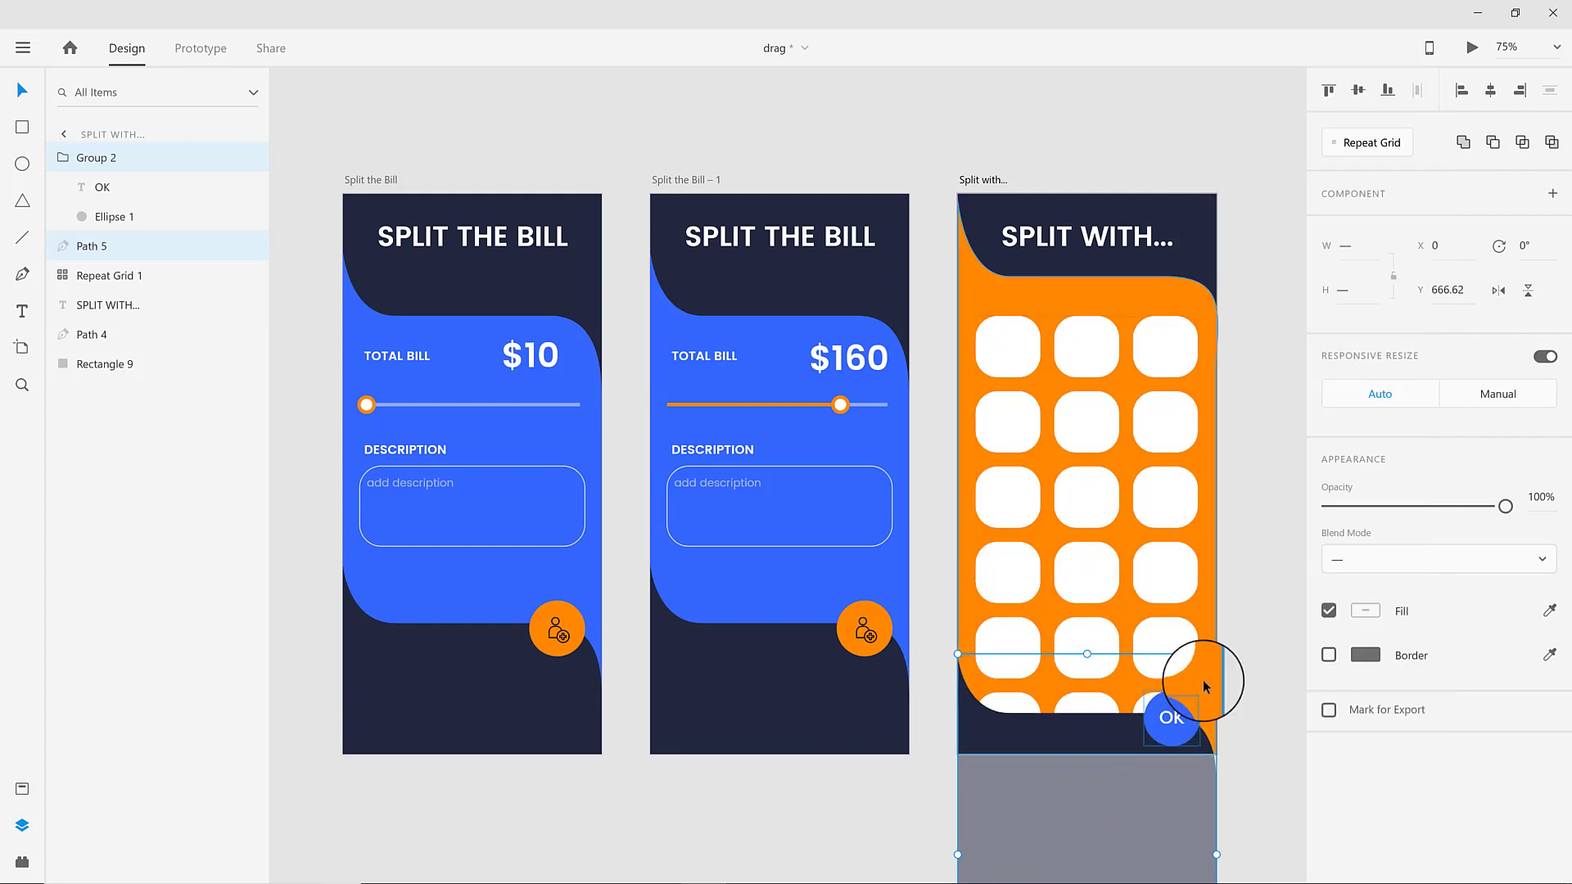
pyautogui.press('Escape')
# Switch to the images folder in File Explorer and show its files as large icons.
pyautogui.click(1084, 593)
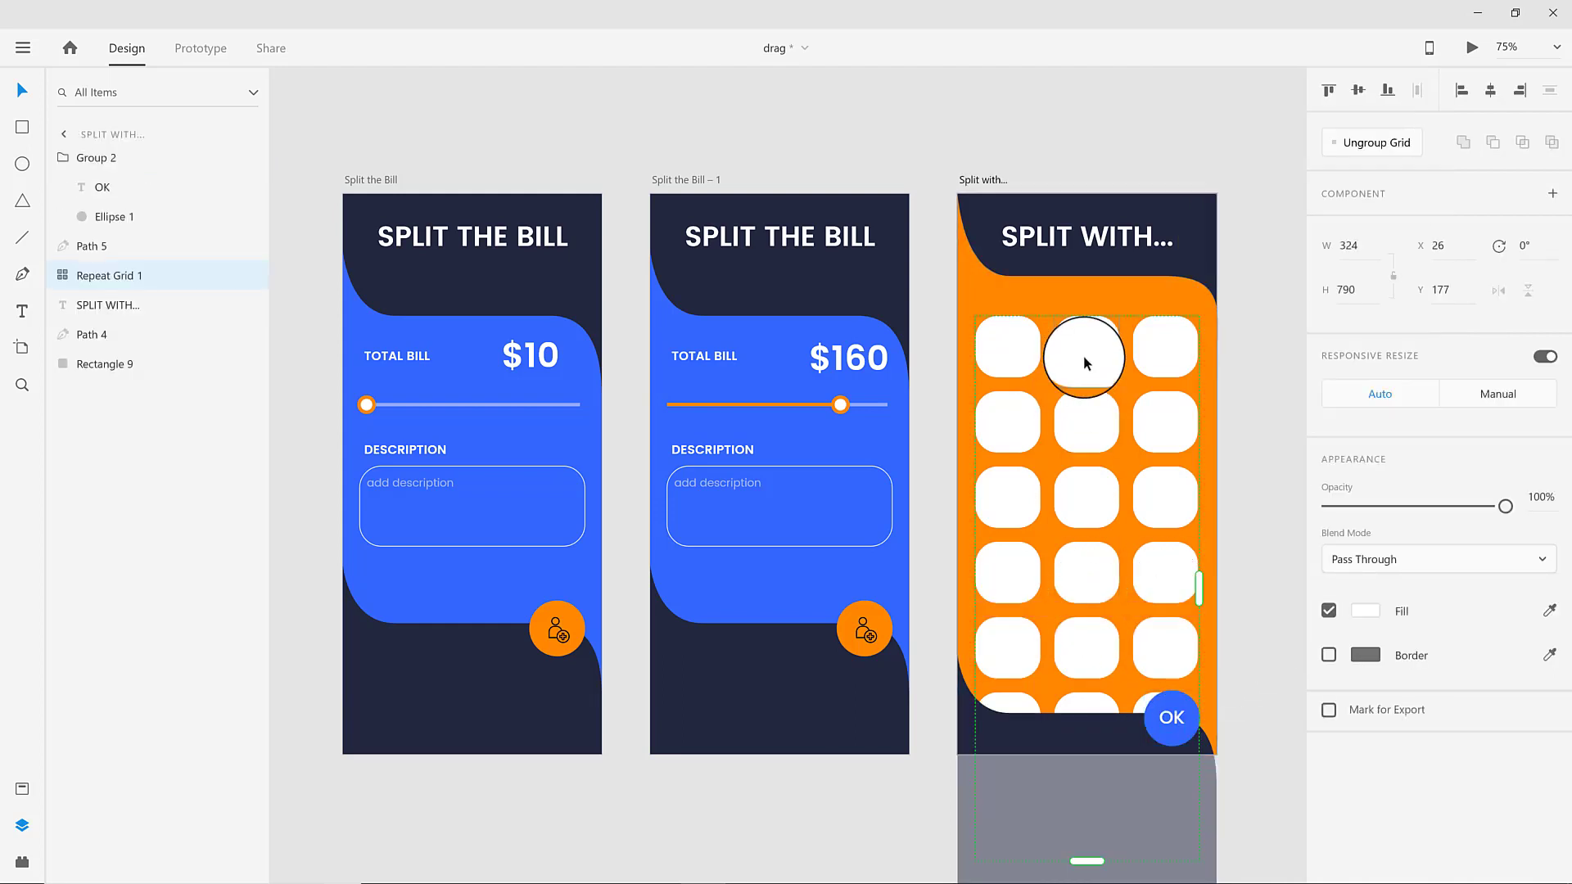
pyautogui.hotkey('alt', 'Tab')
pyautogui.moveTo(381, 301); pyautogui.dragTo(227, 127)
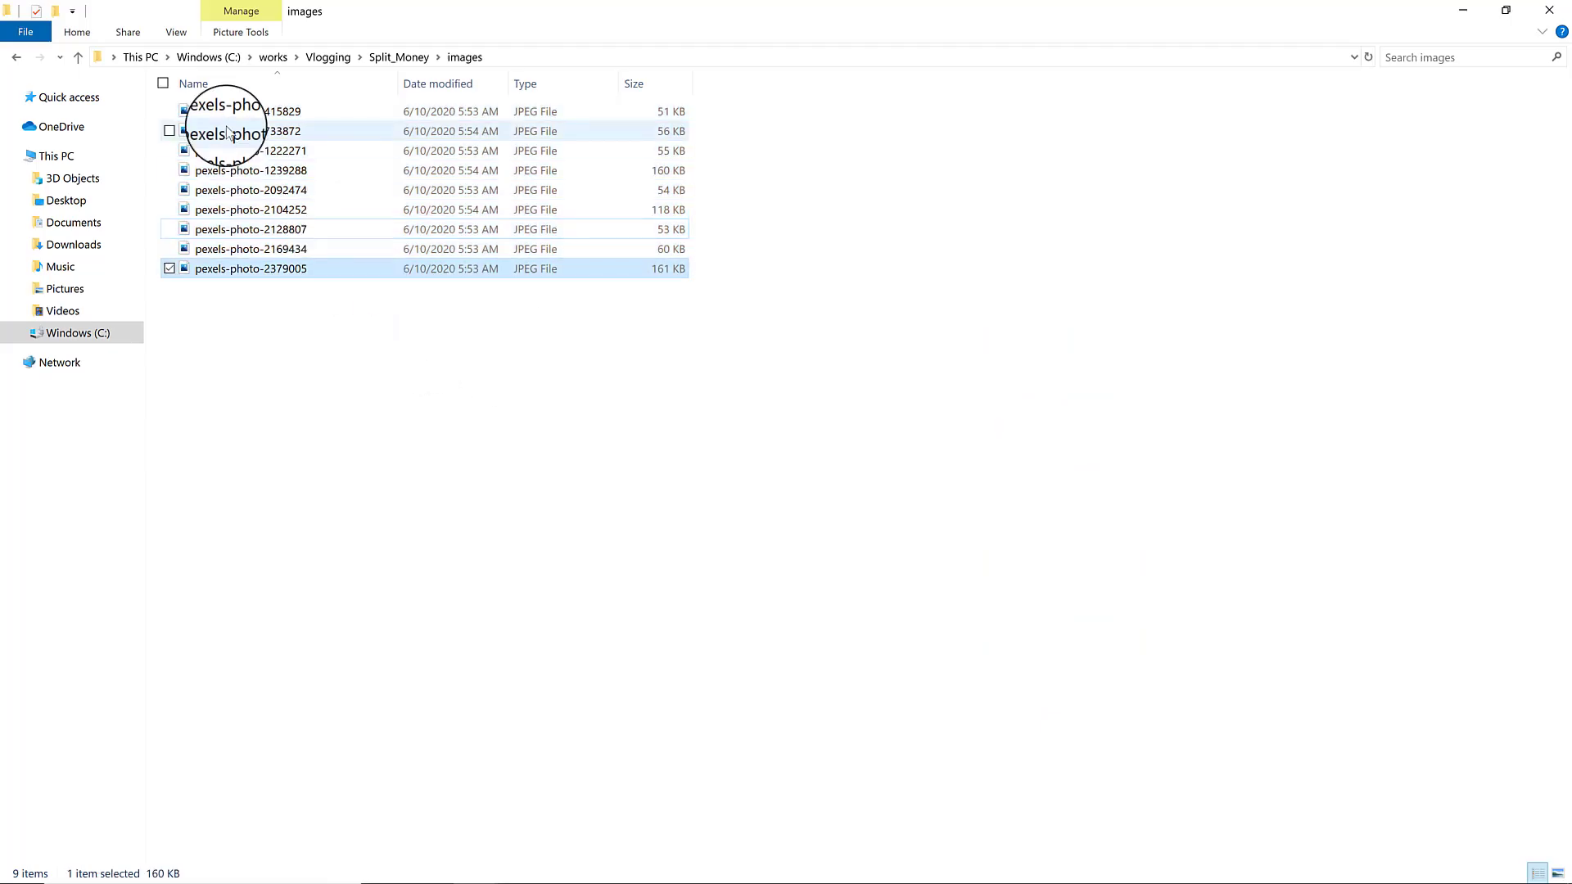
pyautogui.rightClick(301, 294)
pyautogui.moveTo(281, 307)
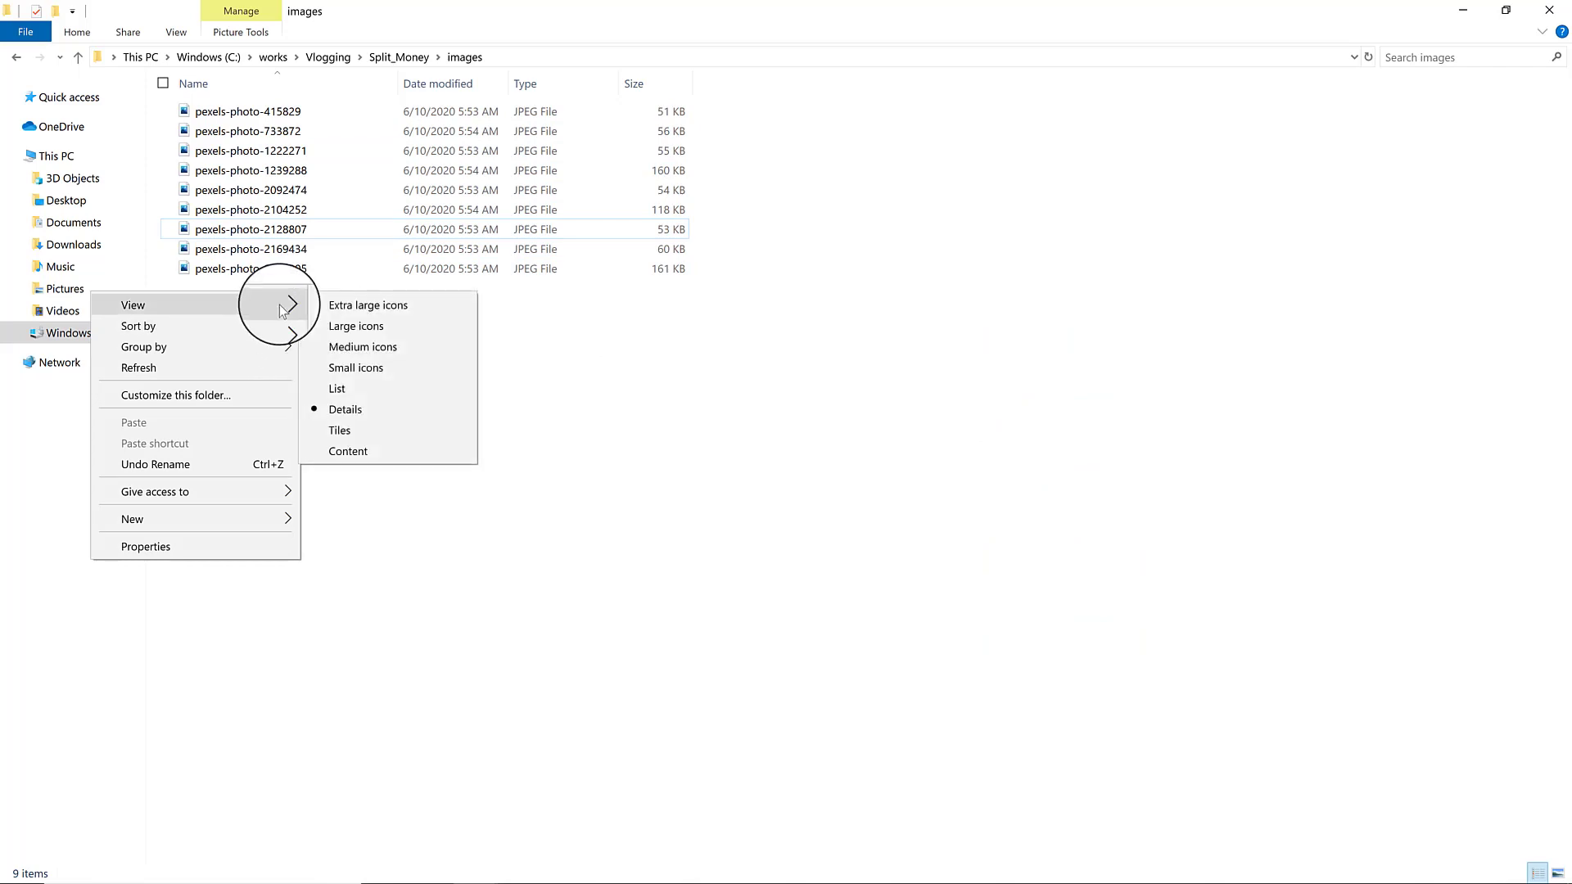
pyautogui.click(386, 326)
# Fill the repeat grid's squares with all nine photos from the images folder.
pyautogui.moveTo(1120, 253); pyautogui.dragTo(199, 113)
pyautogui.moveTo(204, 123); pyautogui.dragTo(1009, 367)
pyautogui.hotkey('alt', 'Tab')
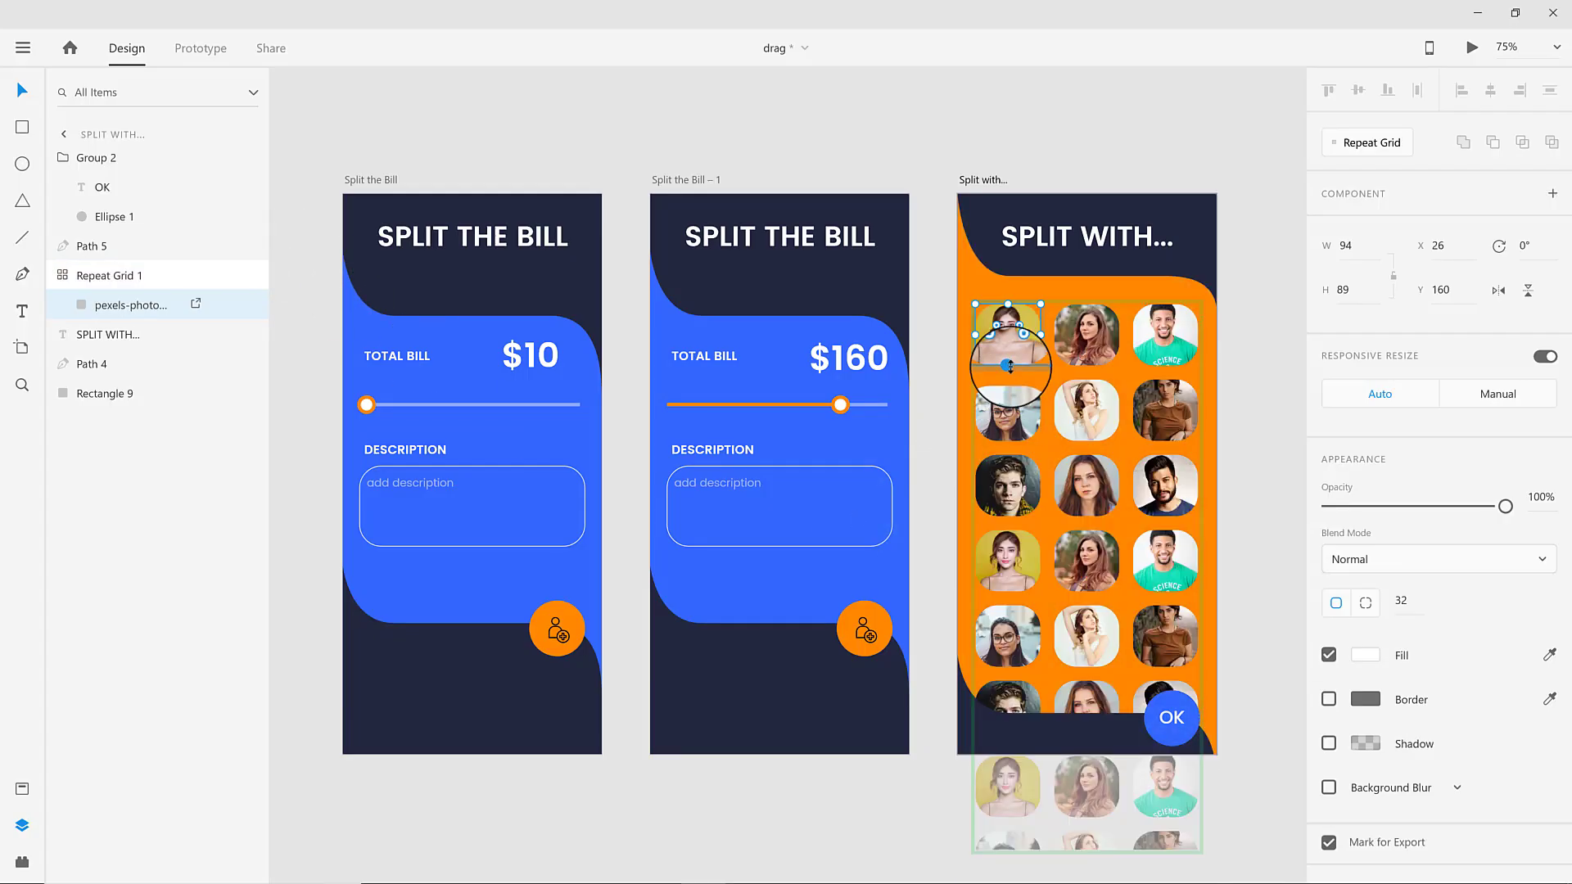
pyautogui.click(1281, 492)
pyautogui.moveTo(1189, 545); pyautogui.dragTo(1137, 528)
# Ungroup the photo grid on the Split with... artboard into separate photos.
pyautogui.click(955, 330)
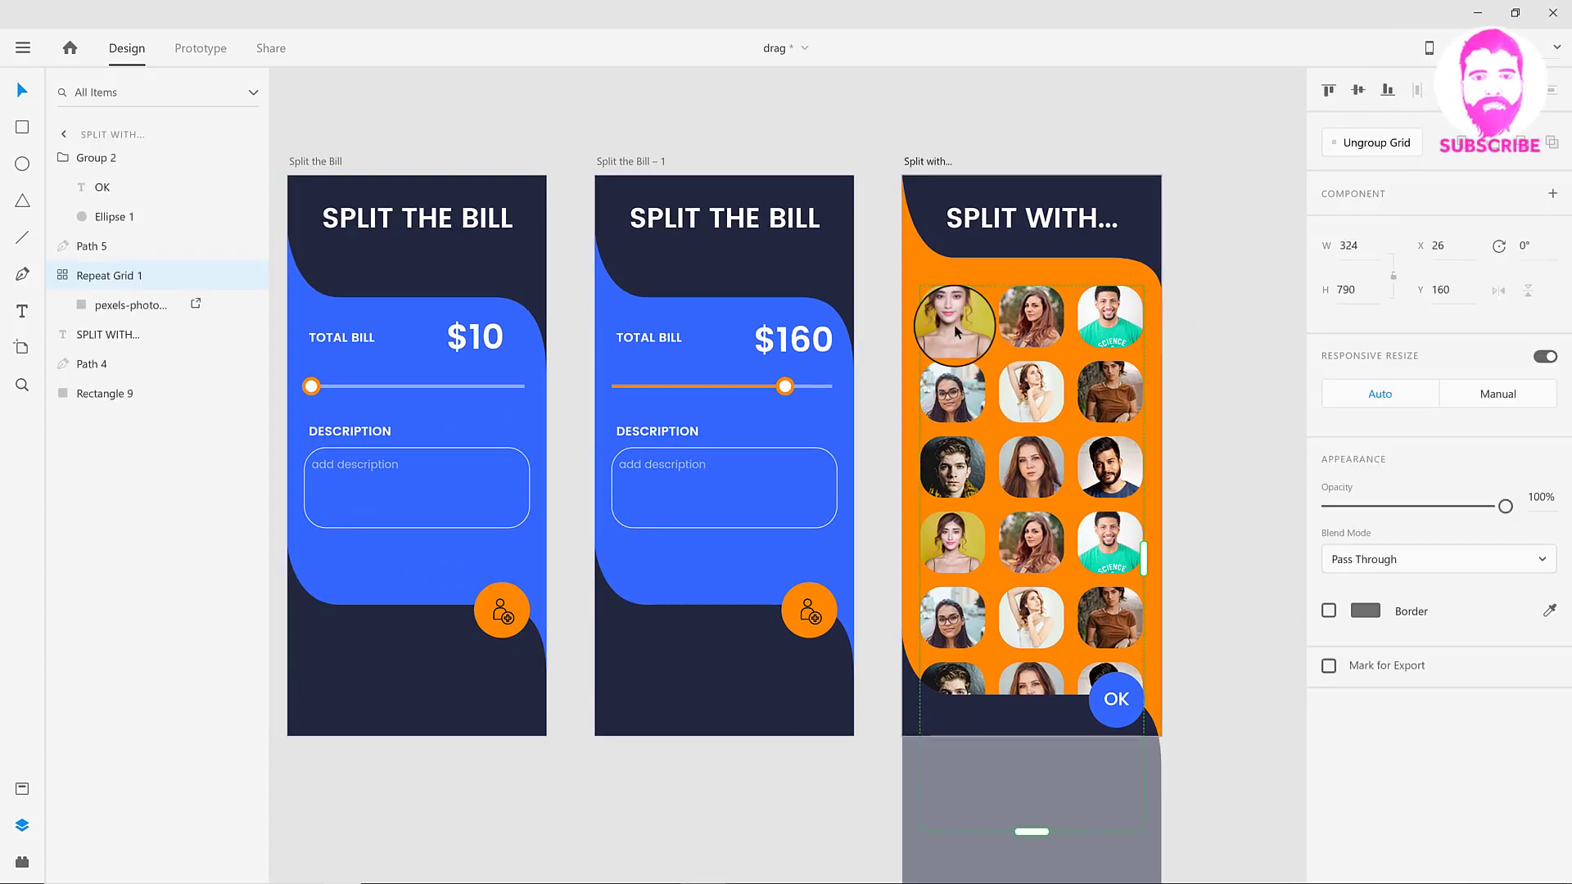
pyautogui.click(1365, 143)
pyautogui.click(1203, 238)
# Turn the first photo in the top row into a component and add a state named "selected".
pyautogui.click(952, 316)
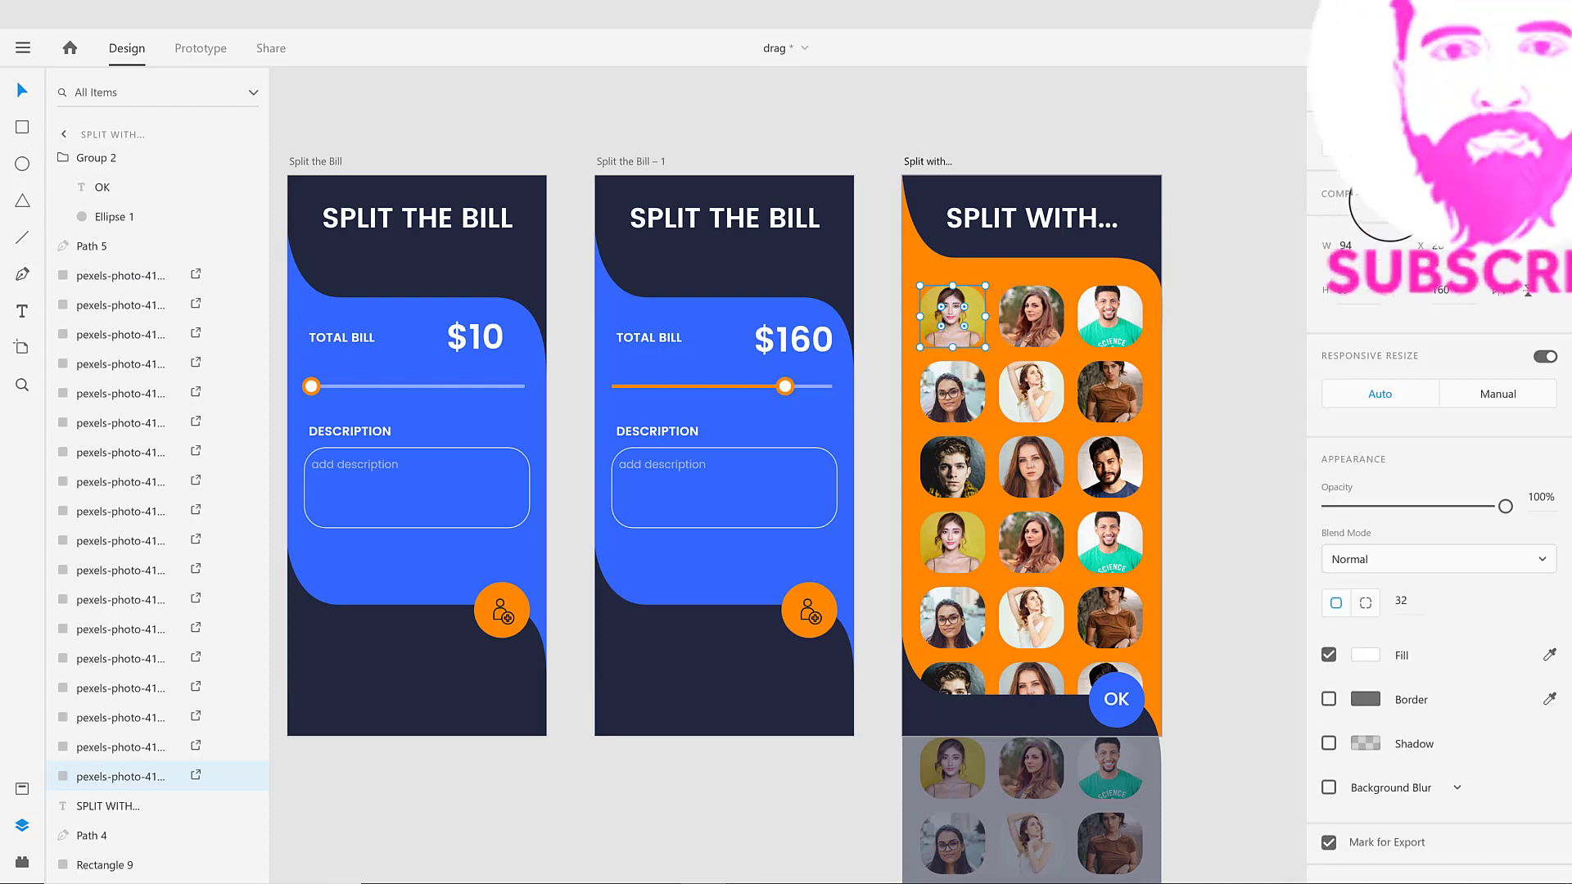
pyautogui.click(1547, 195)
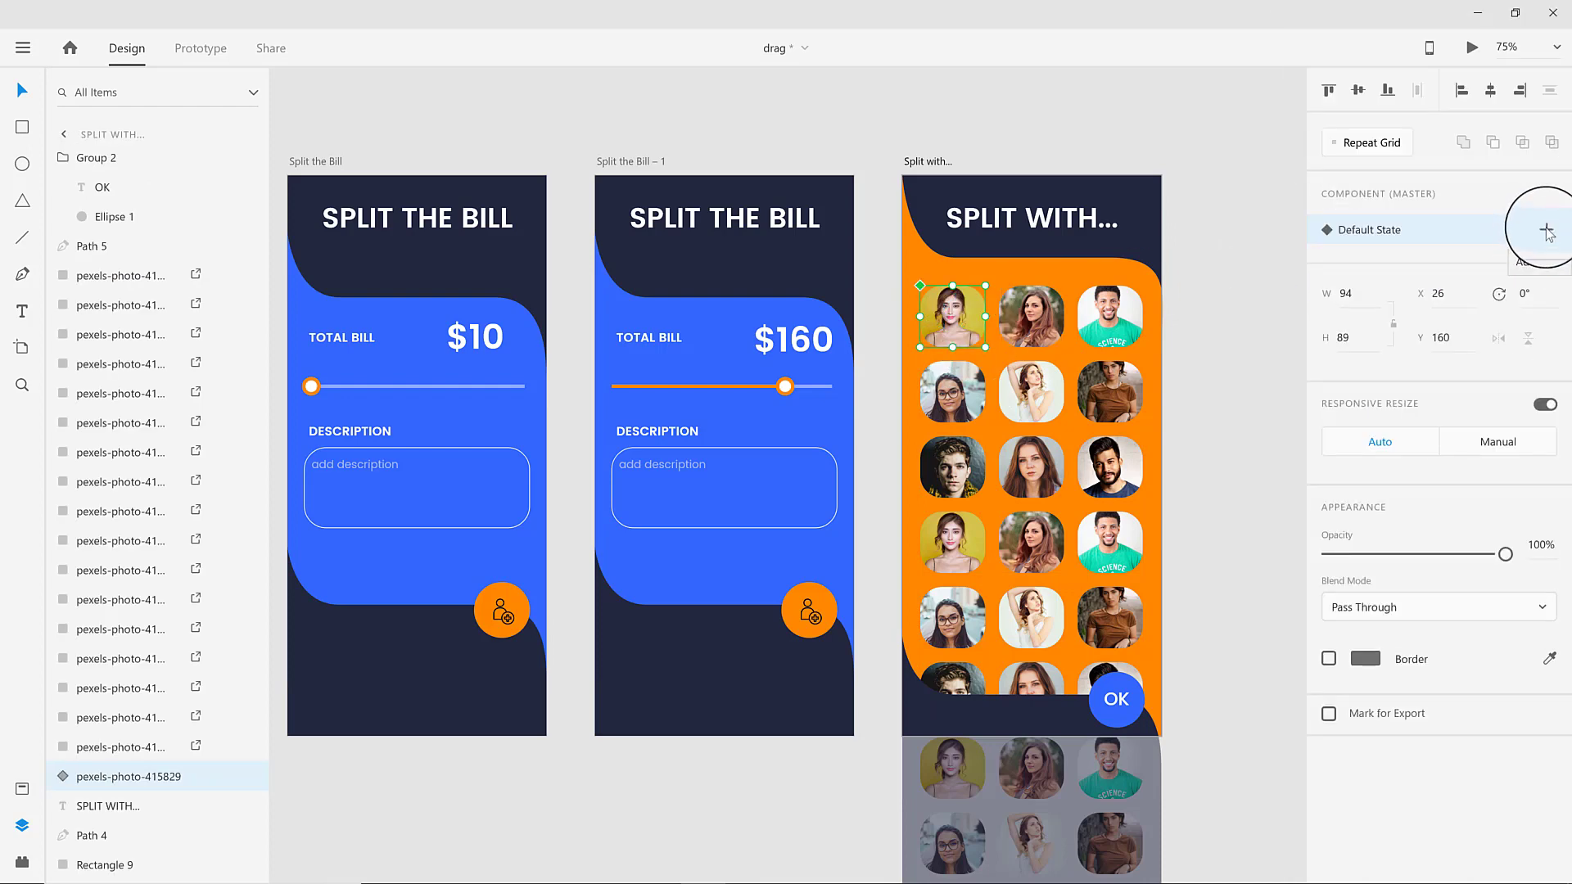
pyautogui.click(1546, 231)
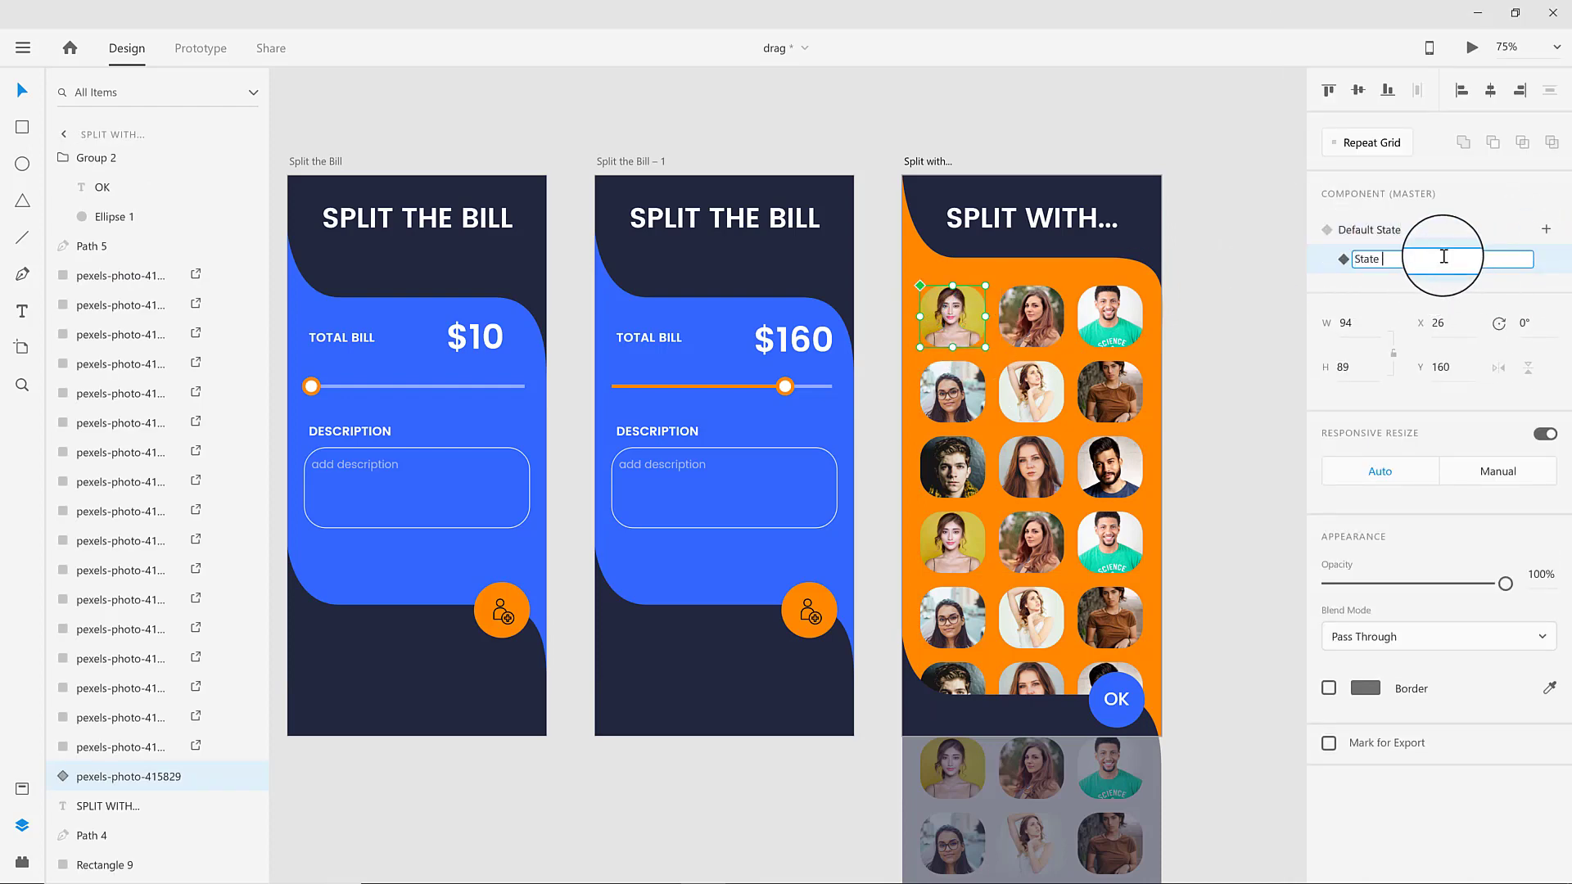
pyautogui.write('selected')
pyautogui.press('Return')
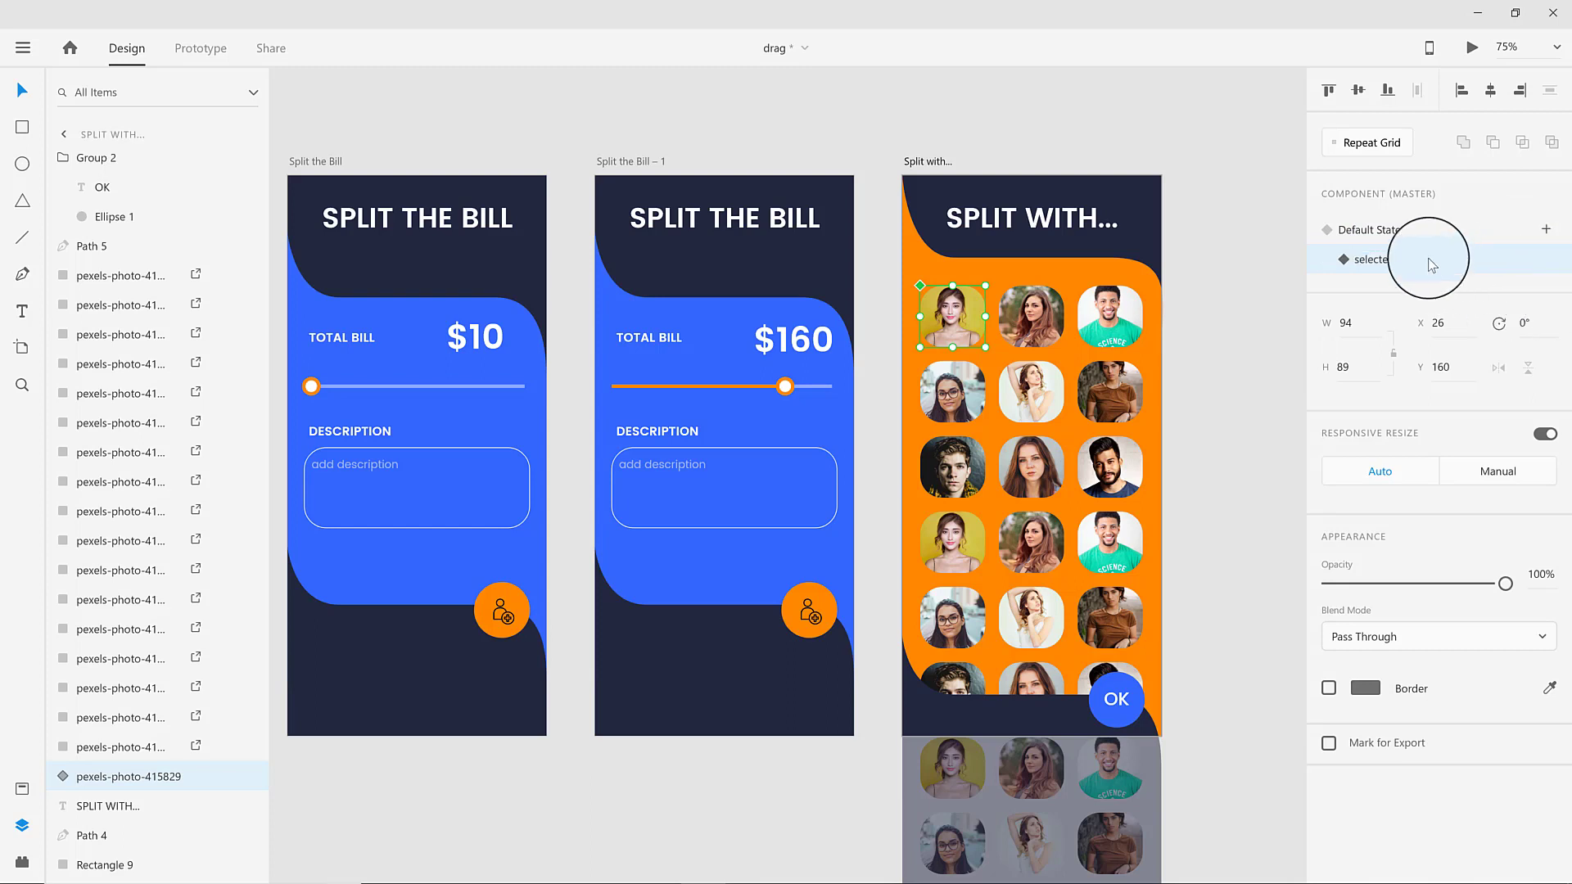
# Give the first photo's selected state the saved blue border with size 3, dash 5 and gap 5, then return to Default State.
pyautogui.click(1367, 690)
pyautogui.click(1368, 696)
pyautogui.click(1165, 797)
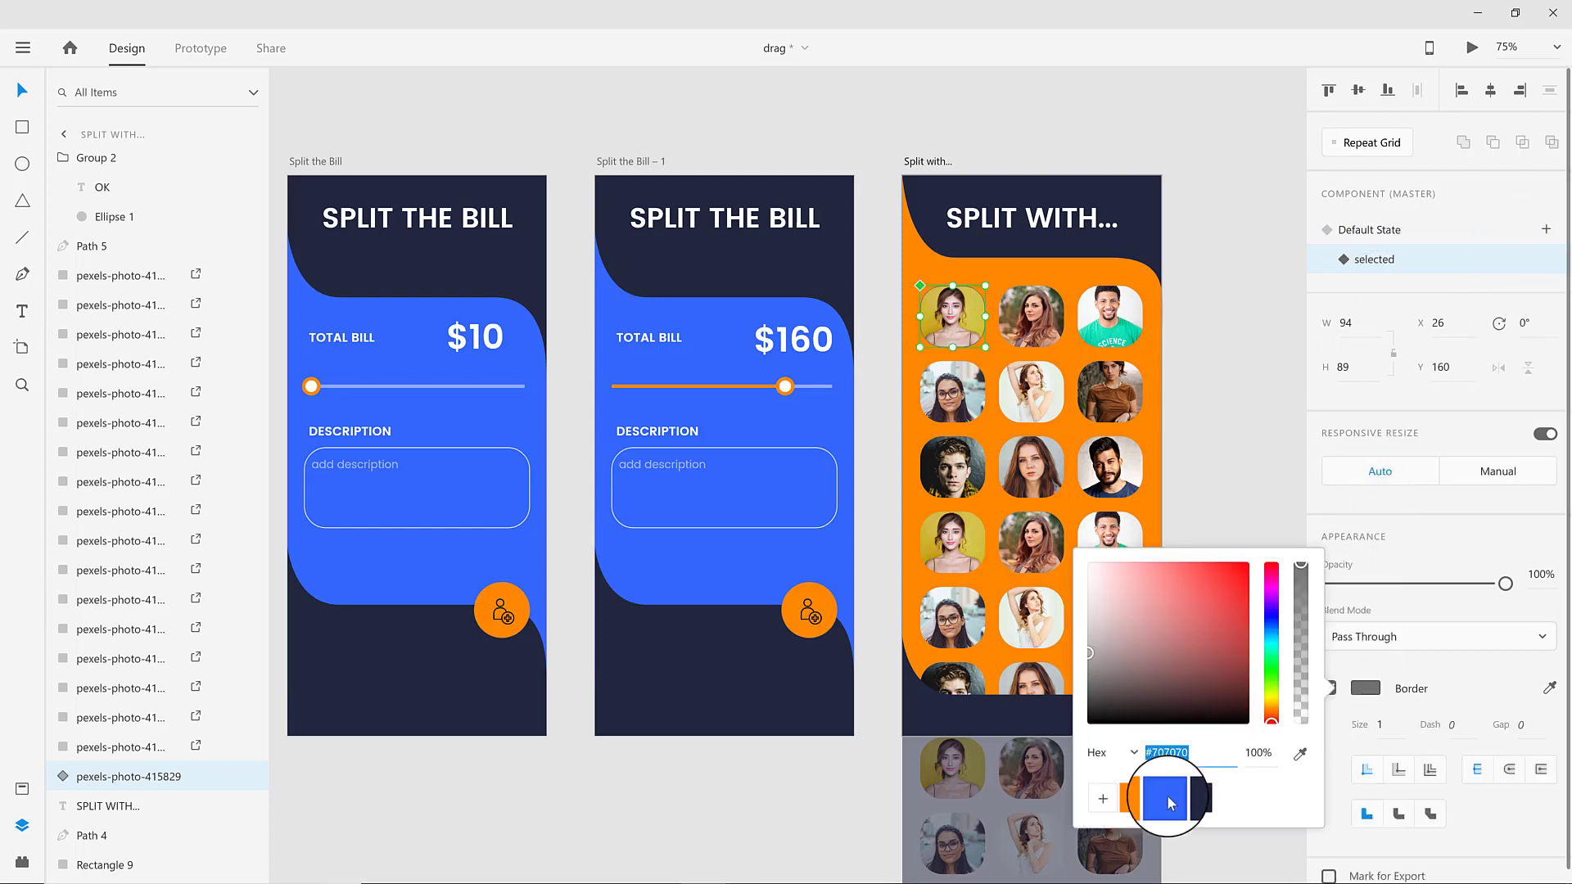
pyautogui.click(1369, 731)
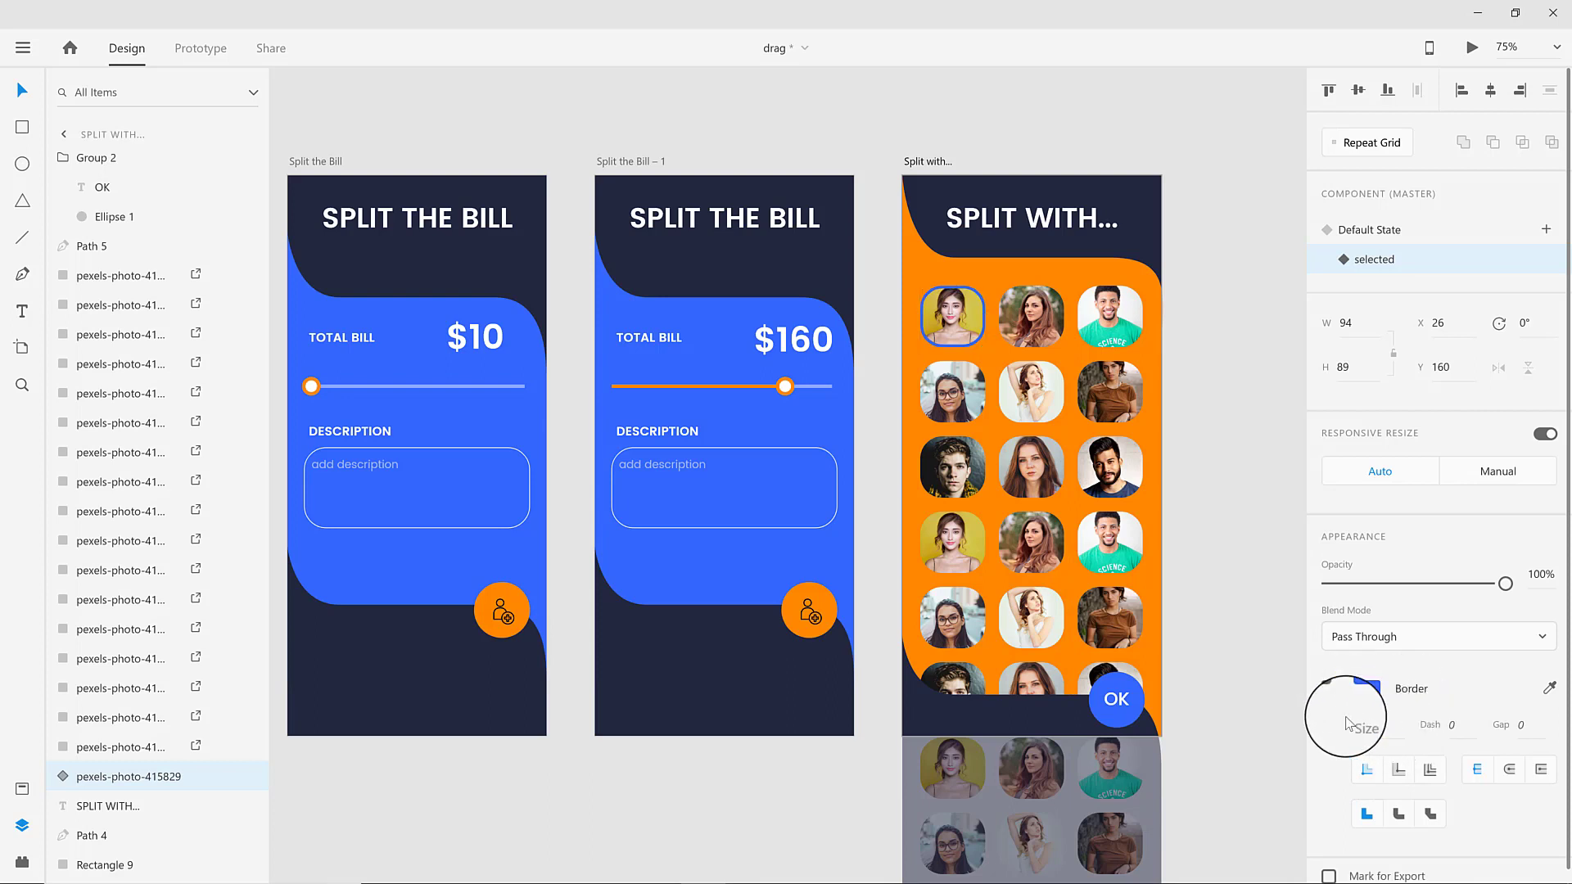
pyautogui.write('4')
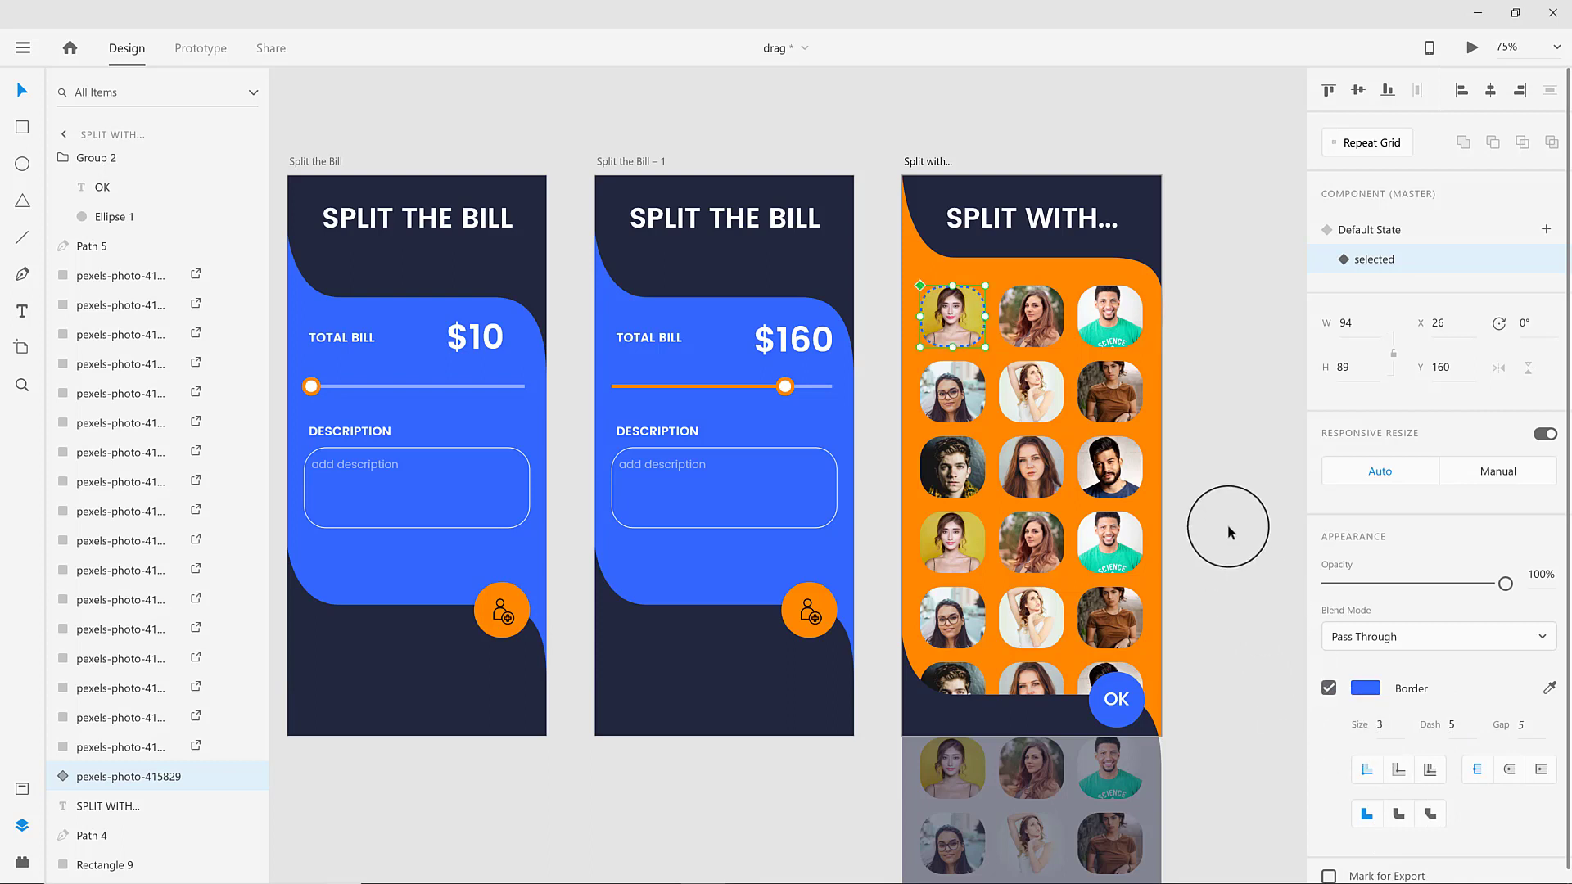
pyautogui.scroll(-1, 1228, 532)
pyautogui.click(1420, 233)
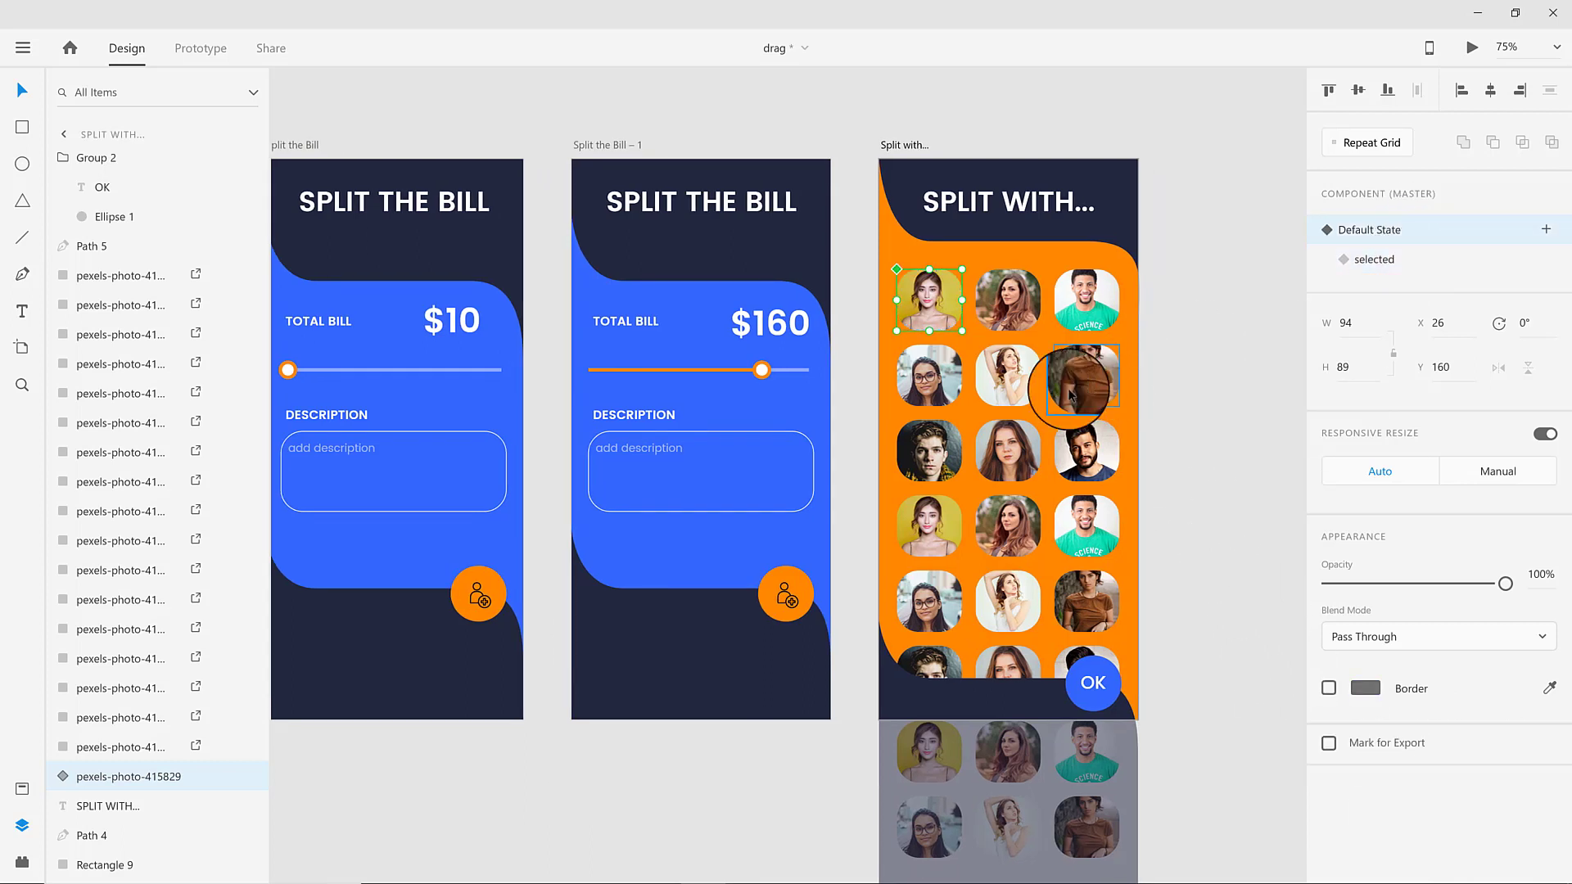
# Make the third photo in the second row a component with a new state named "selected".
pyautogui.click(1069, 396)
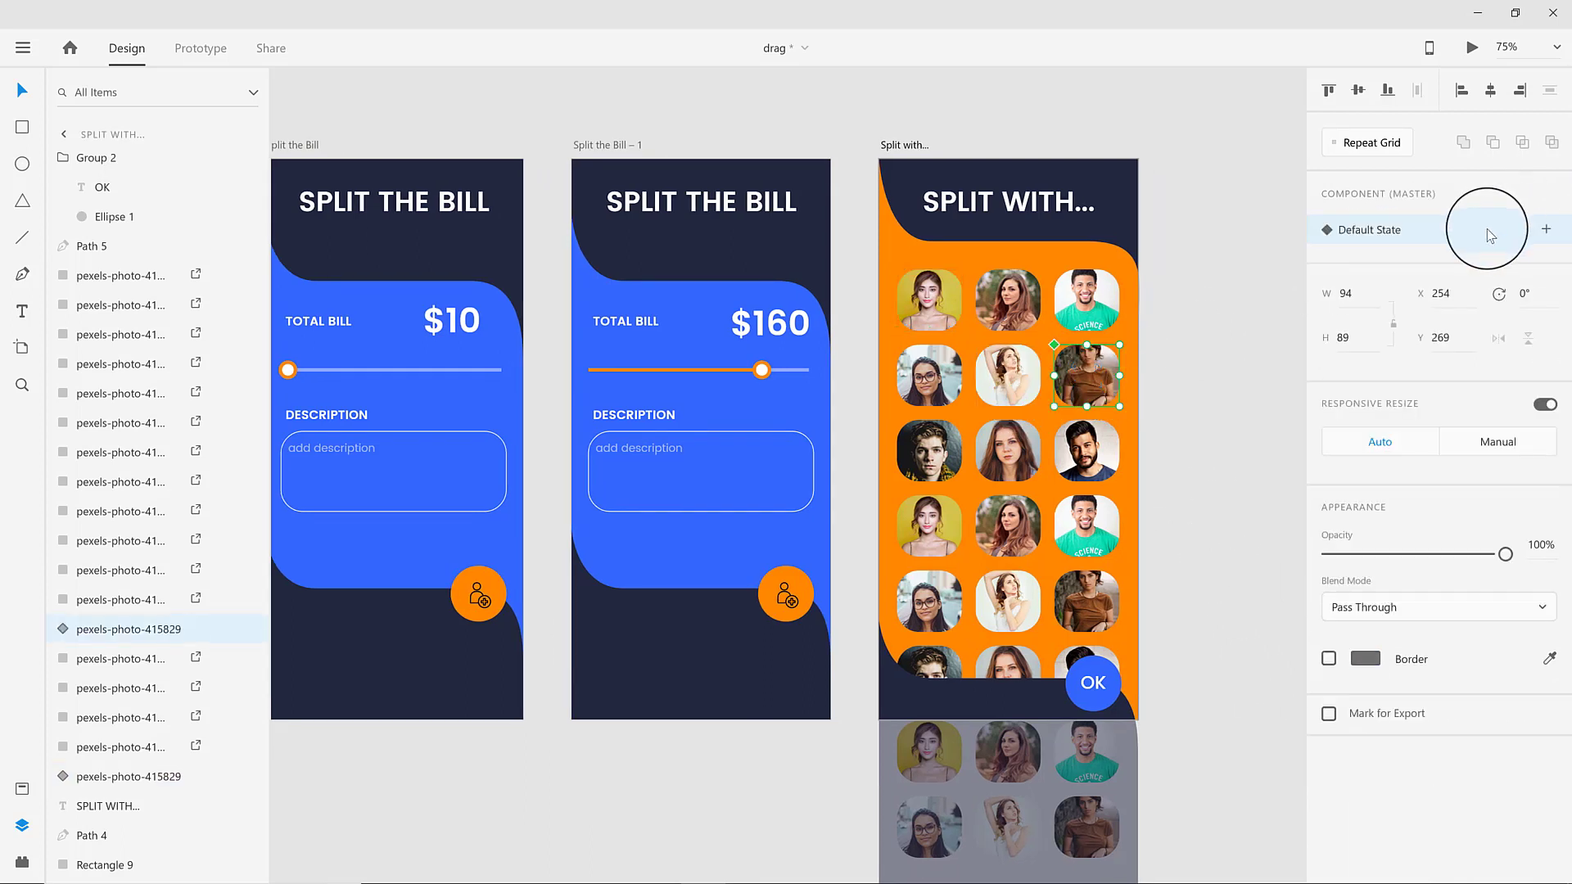
pyautogui.click(1545, 231)
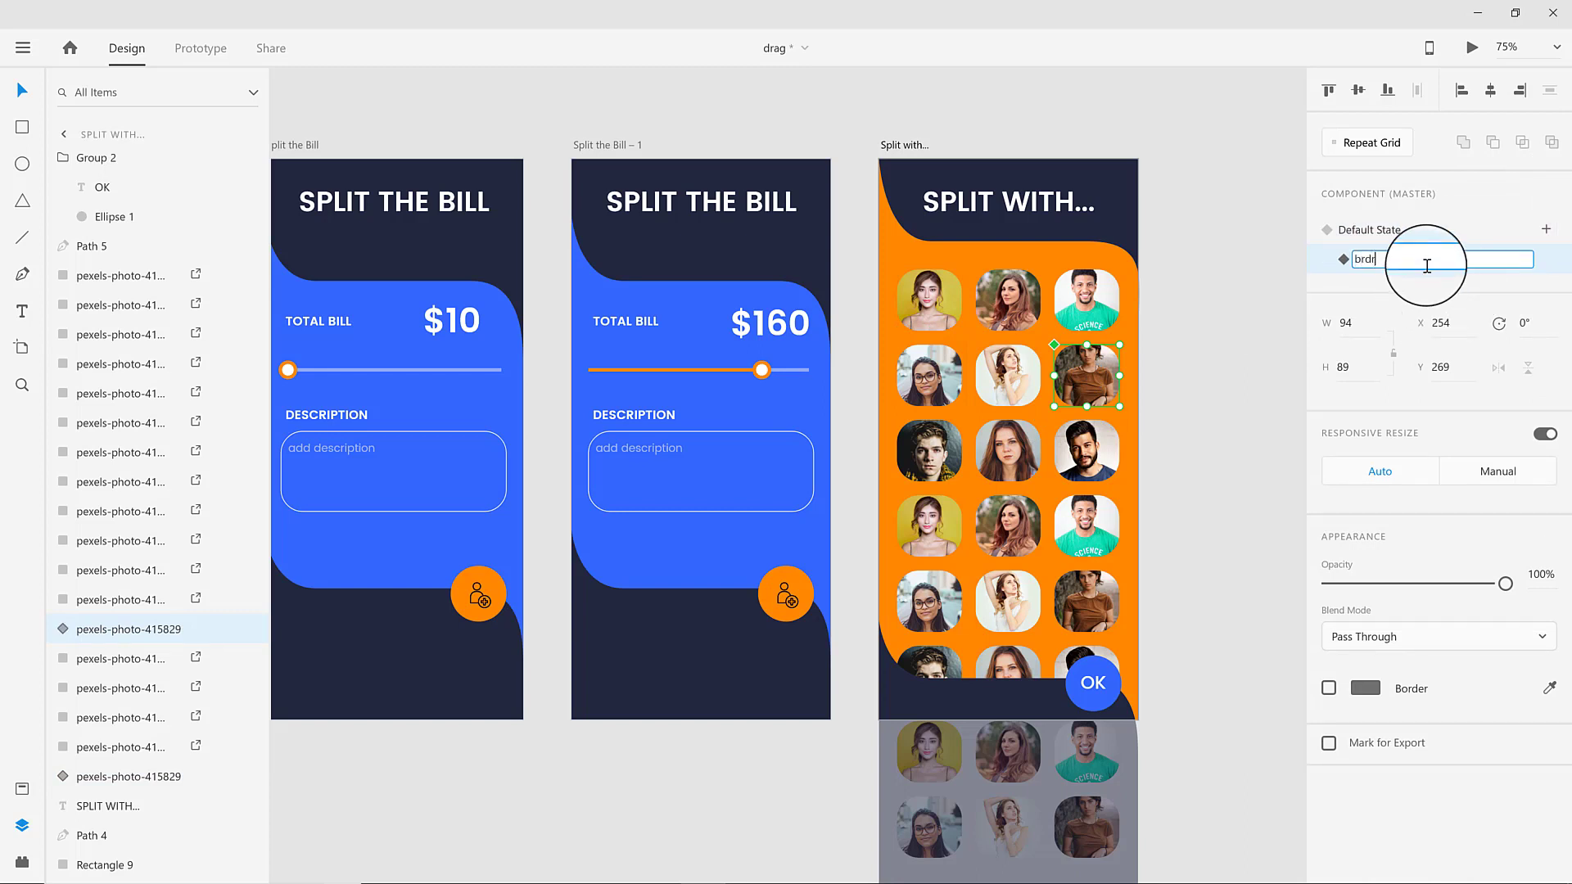
pyautogui.press('Return')
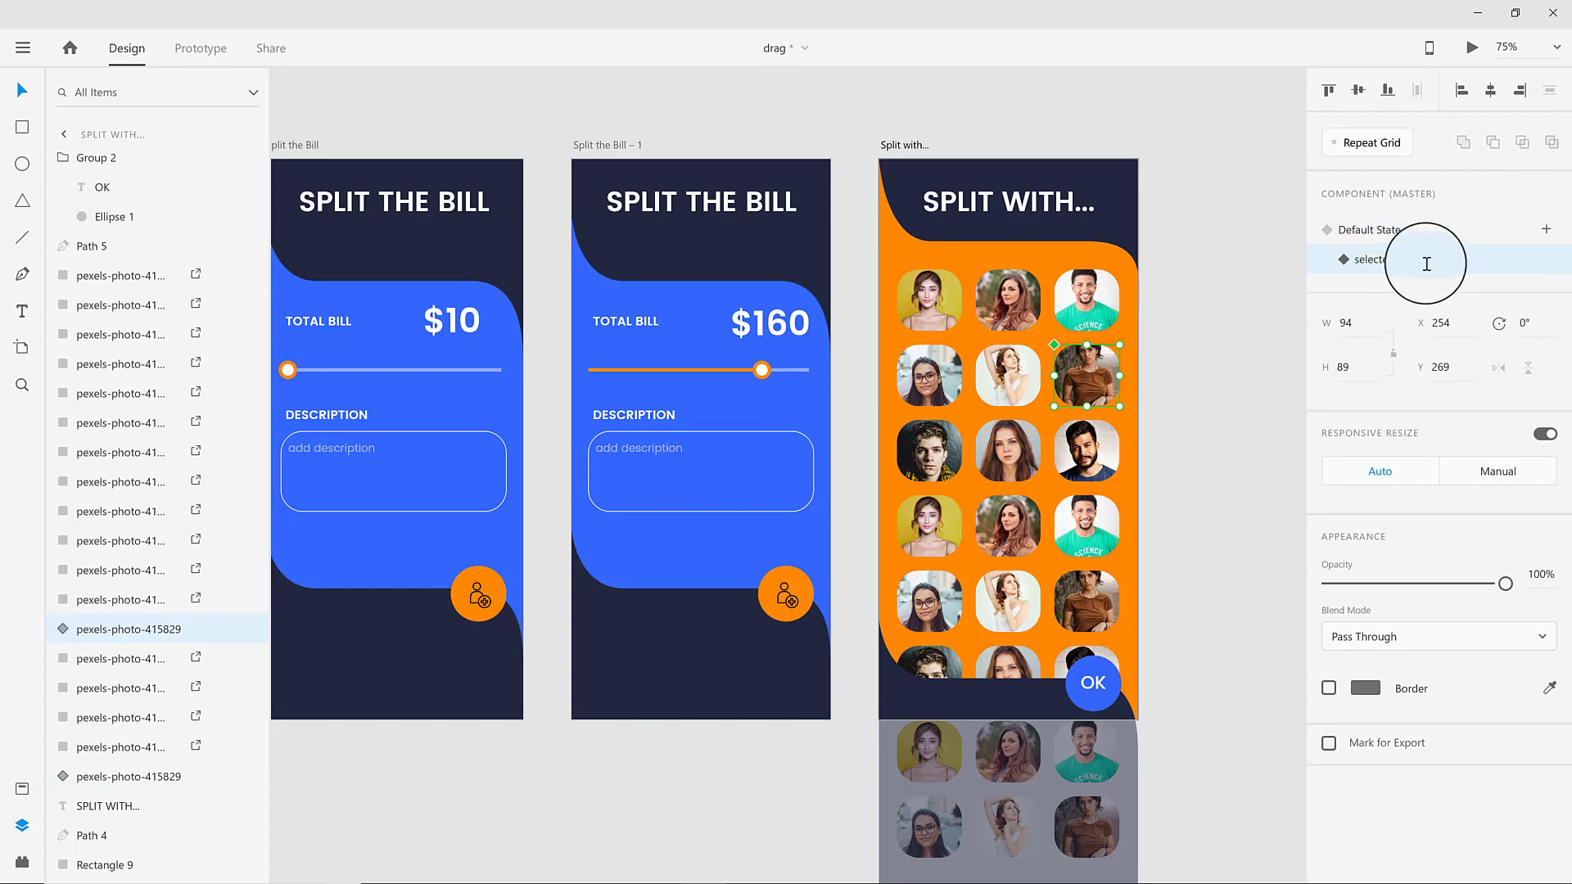
# Apply a blue border of size 3, dash 5 and gap 5 to the second-row photo's selected state and compare it with the first photo's.
pyautogui.click(1328, 688)
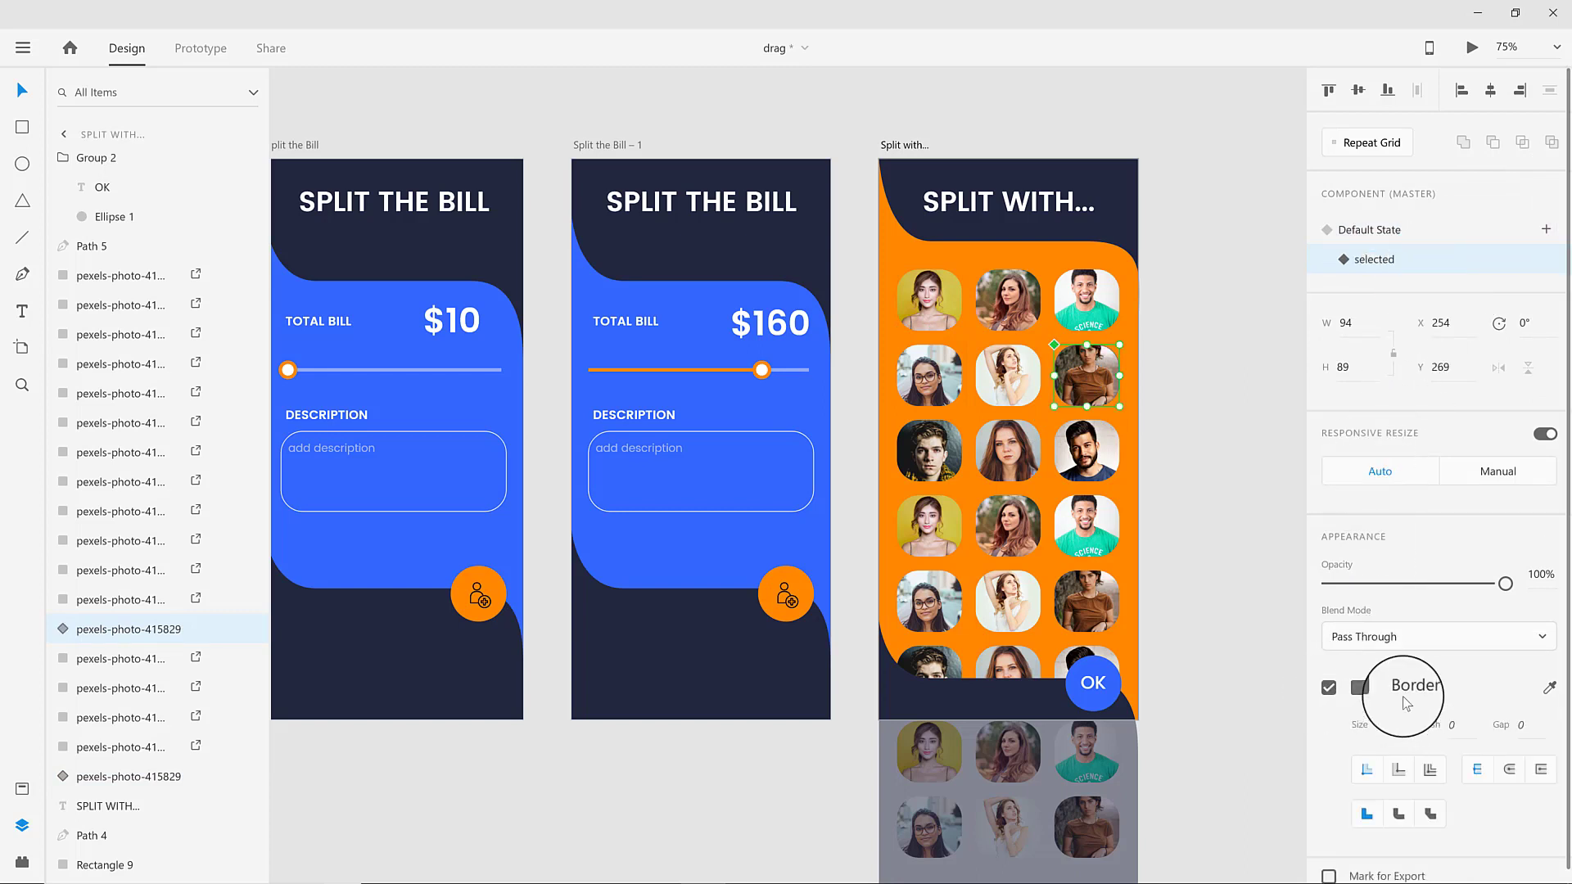
pyautogui.click(1364, 688)
pyautogui.click(1165, 796)
pyautogui.click(1385, 725)
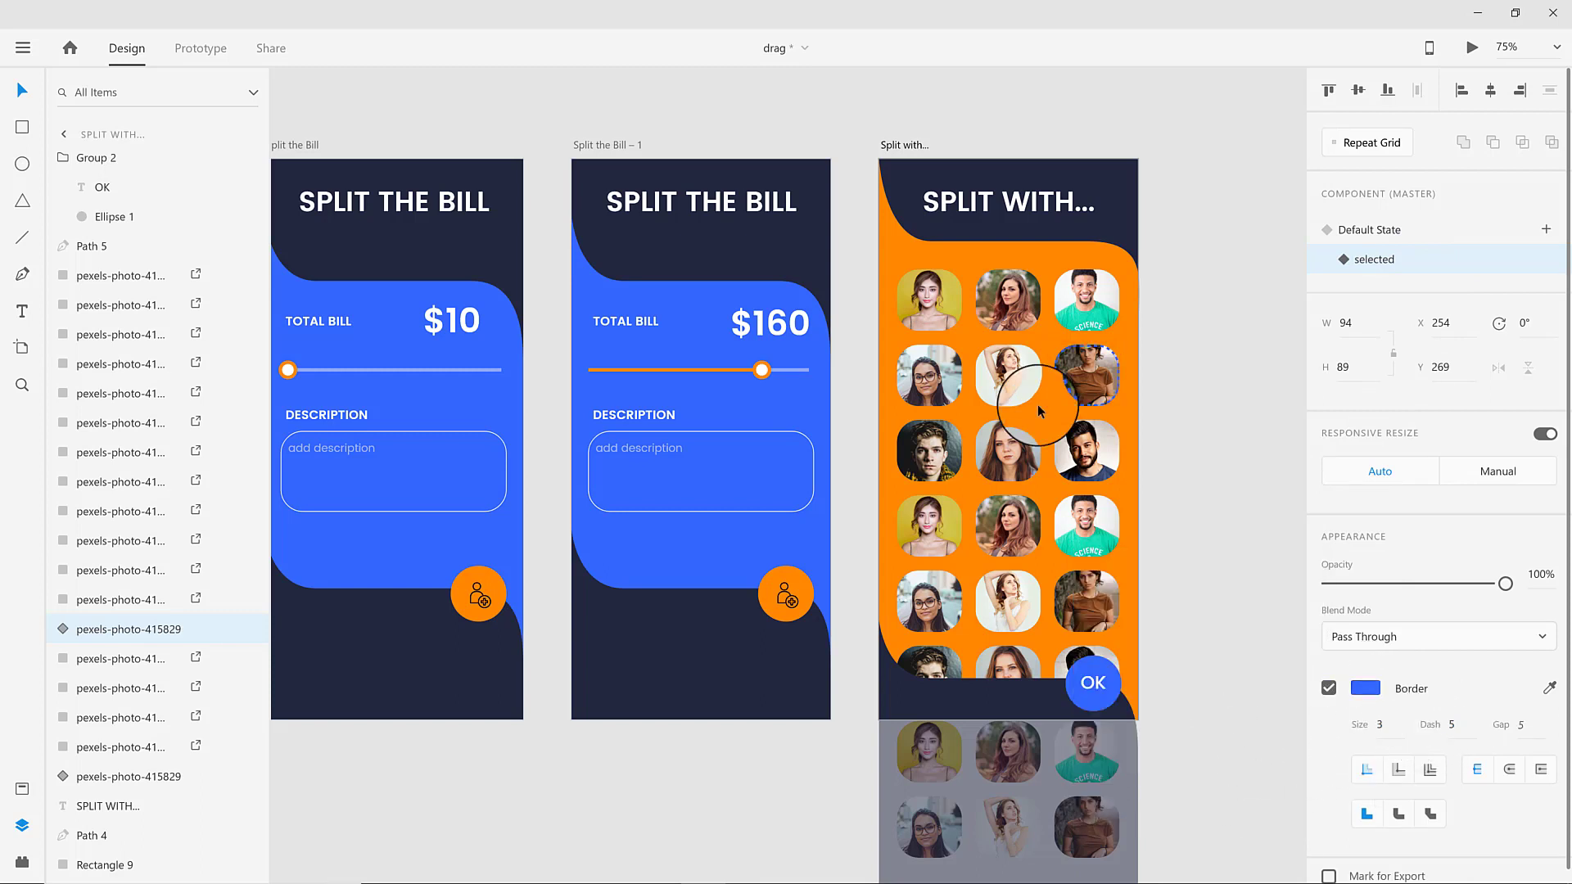
pyautogui.click(929, 300)
pyautogui.click(1377, 260)
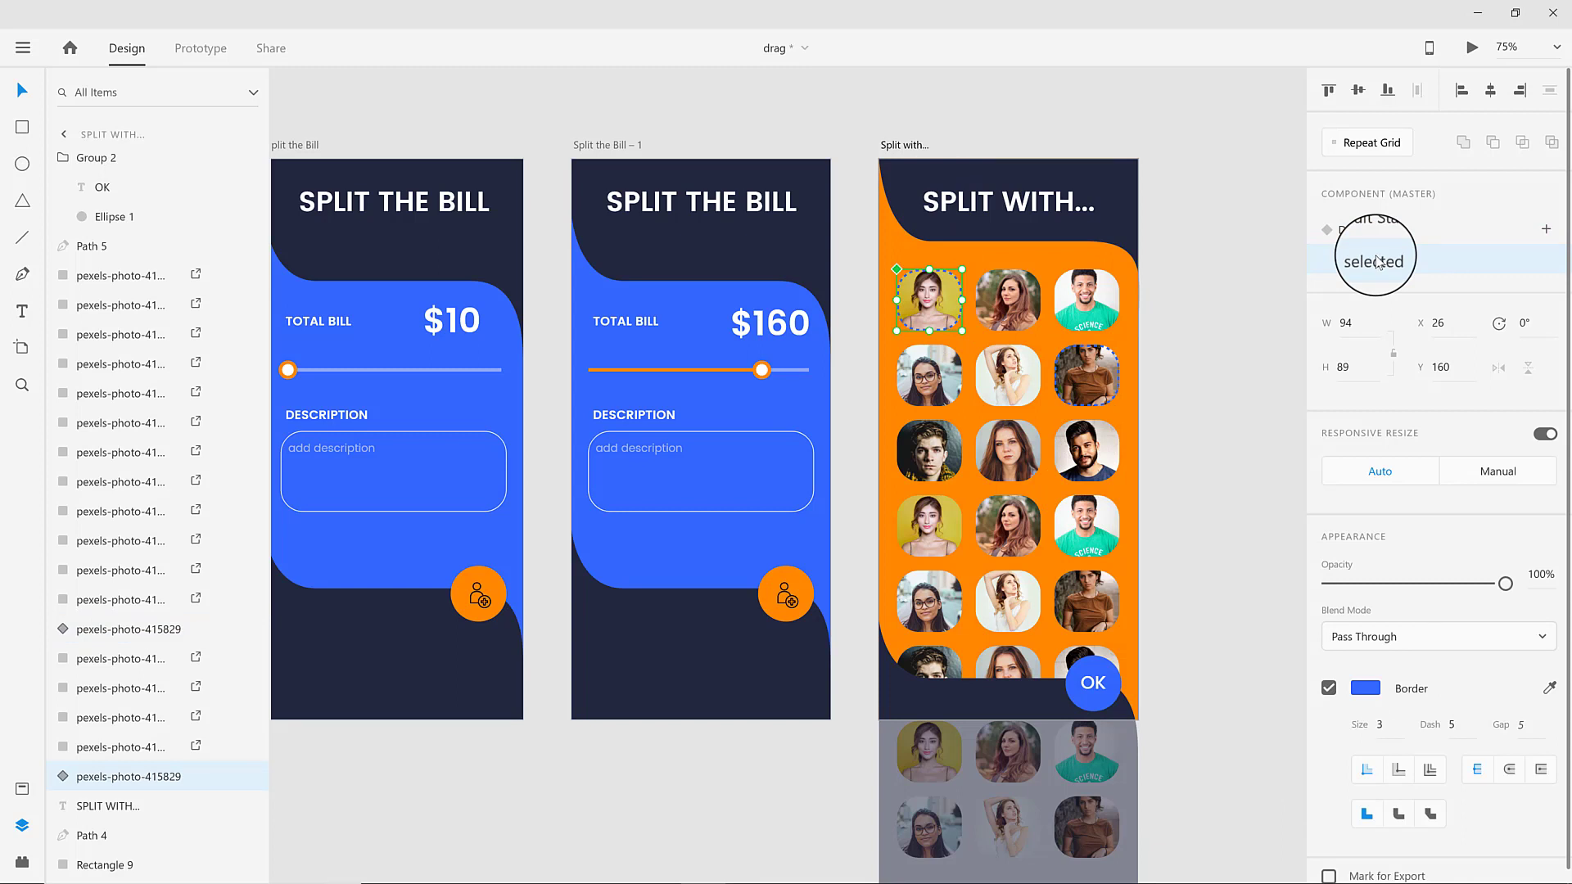
pyautogui.click(1086, 377)
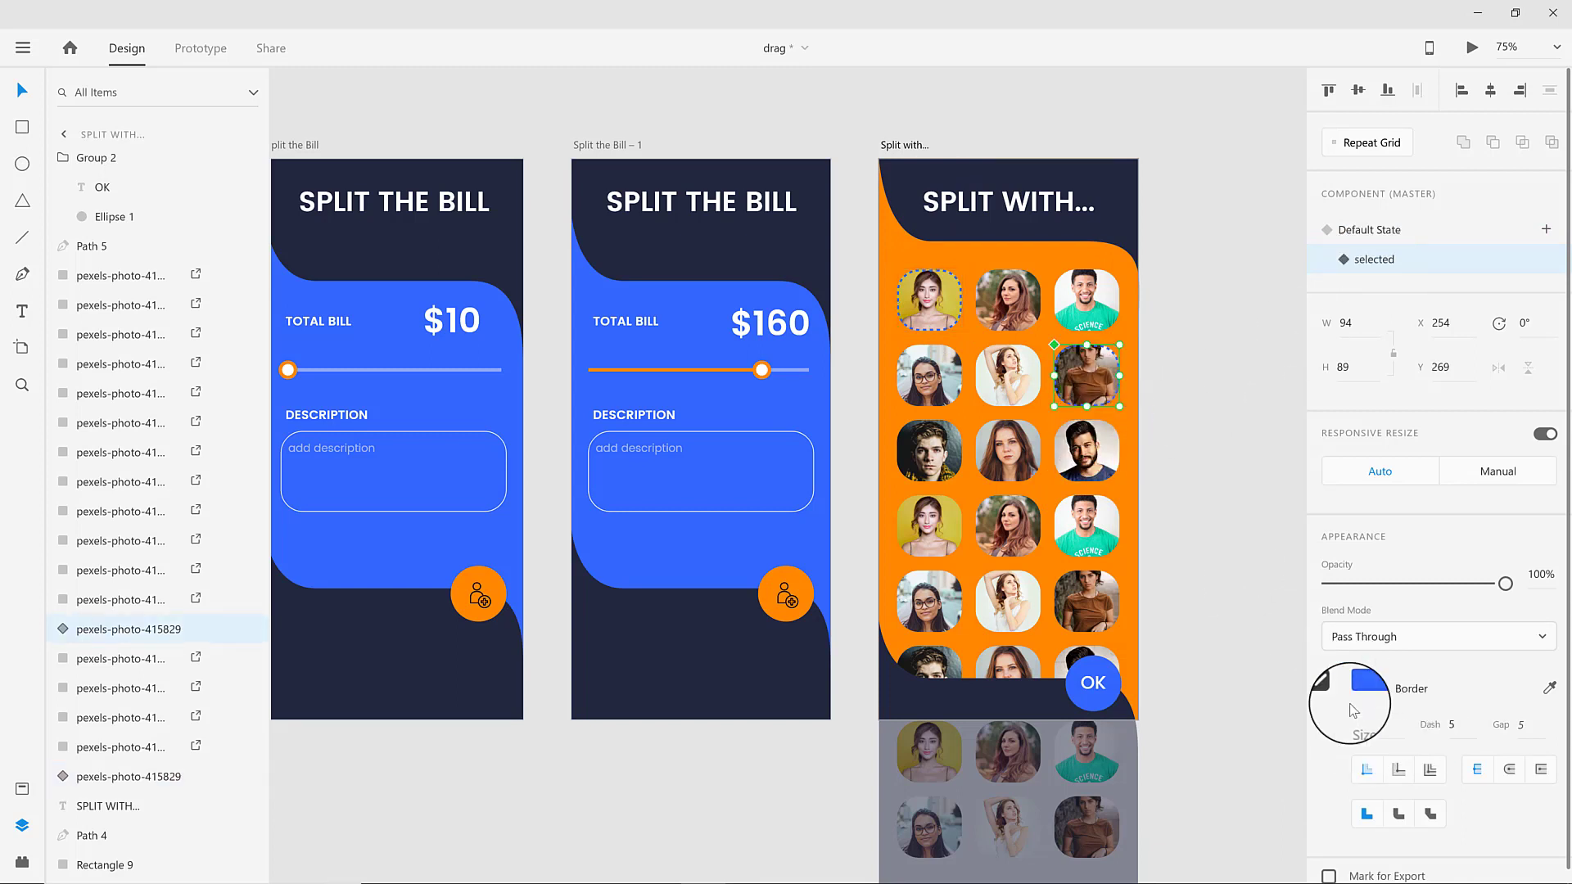
# Convert the third photo in the fourth row into a component and add a state named "selected".
pyautogui.doubleClick(1064, 547)
pyautogui.click(1359, 404)
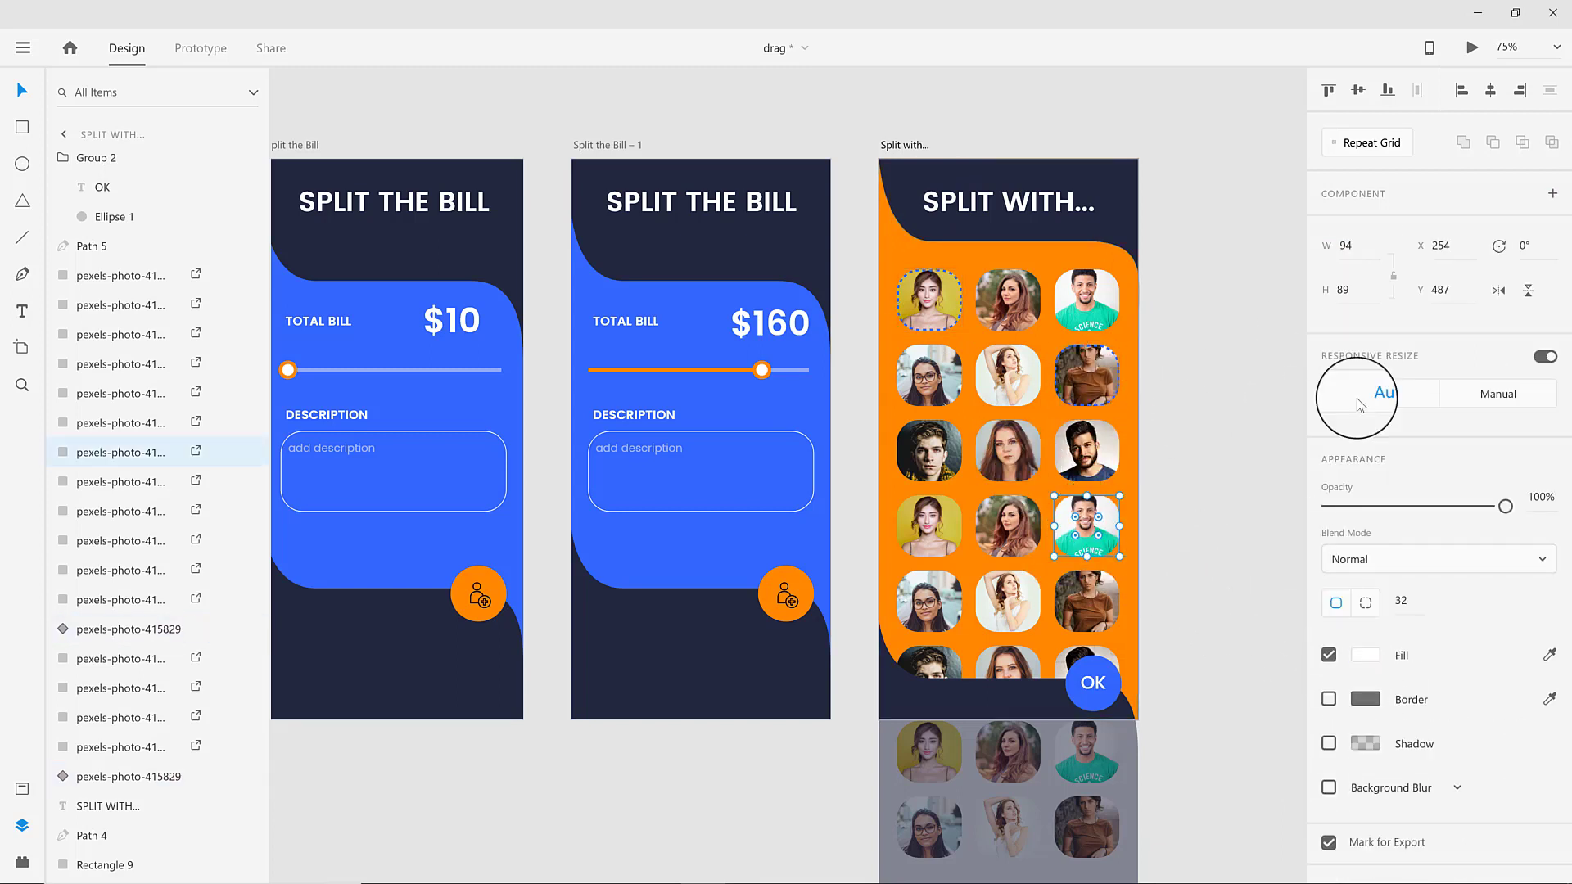
pyautogui.click(1549, 194)
pyautogui.click(1546, 230)
pyautogui.click(1408, 238)
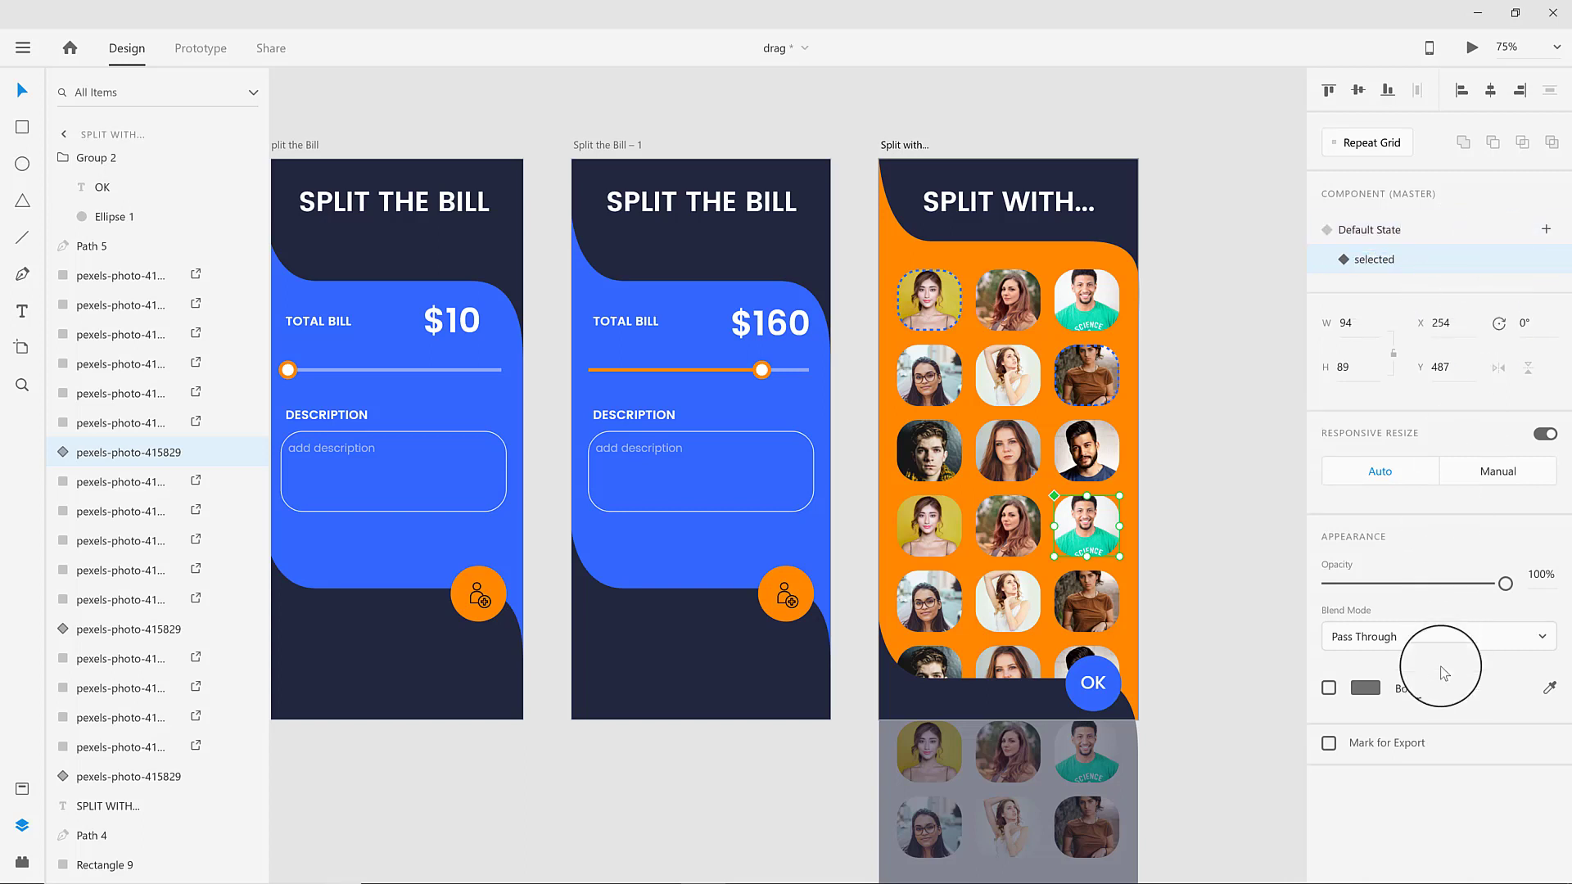
# Set the fourth-row photo's selected state to a blue #3467FF border with size 3, dash 5 and gap 5.
pyautogui.click(1384, 722)
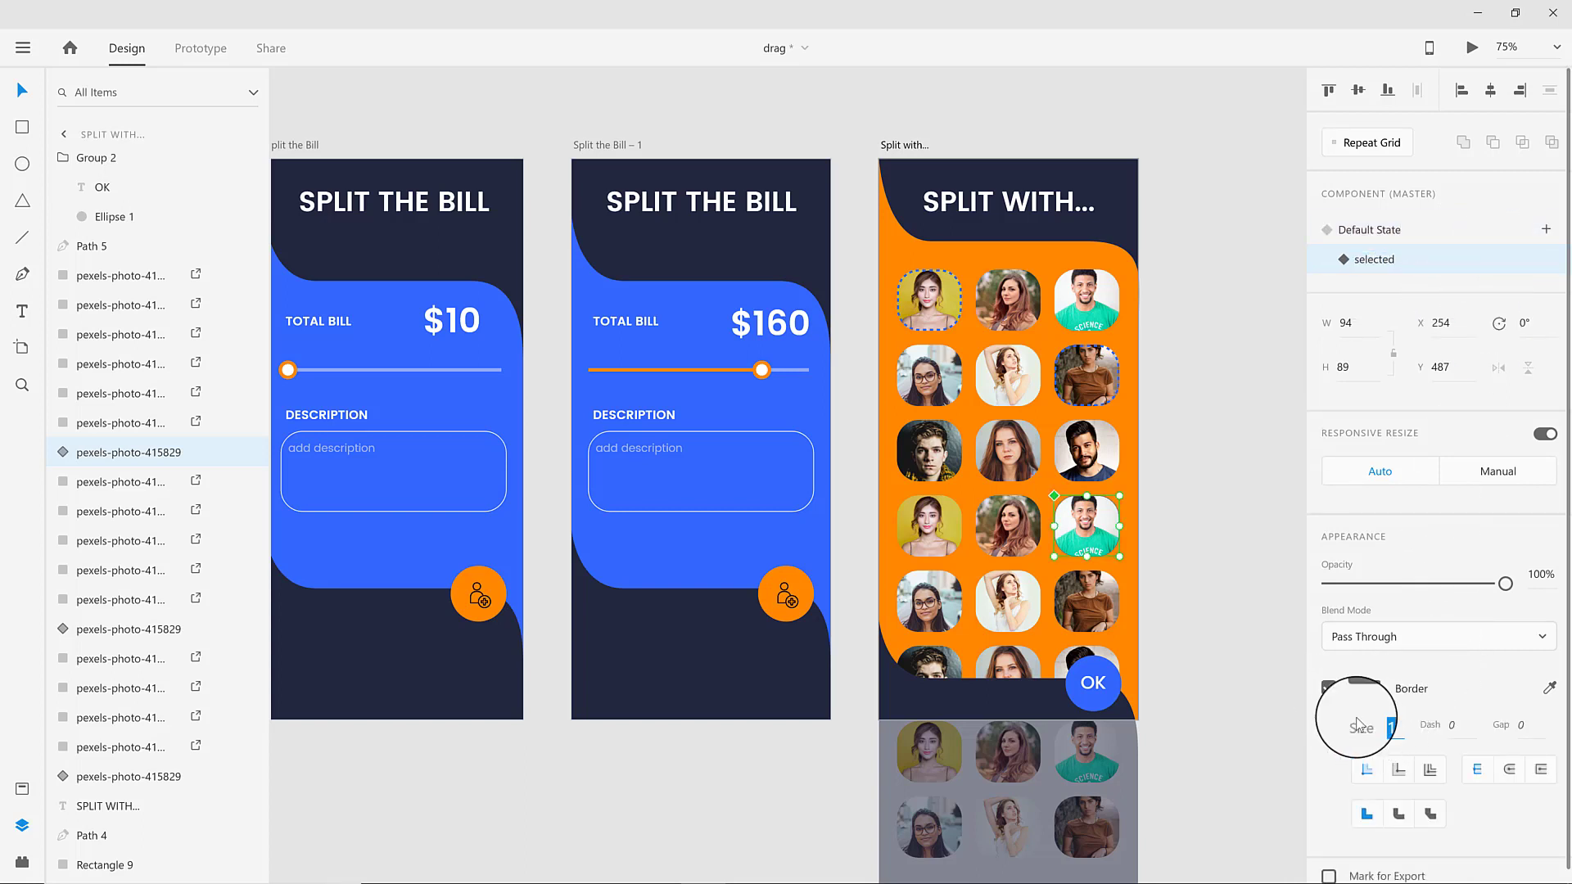
pyautogui.write('5')
pyautogui.click(1328, 688)
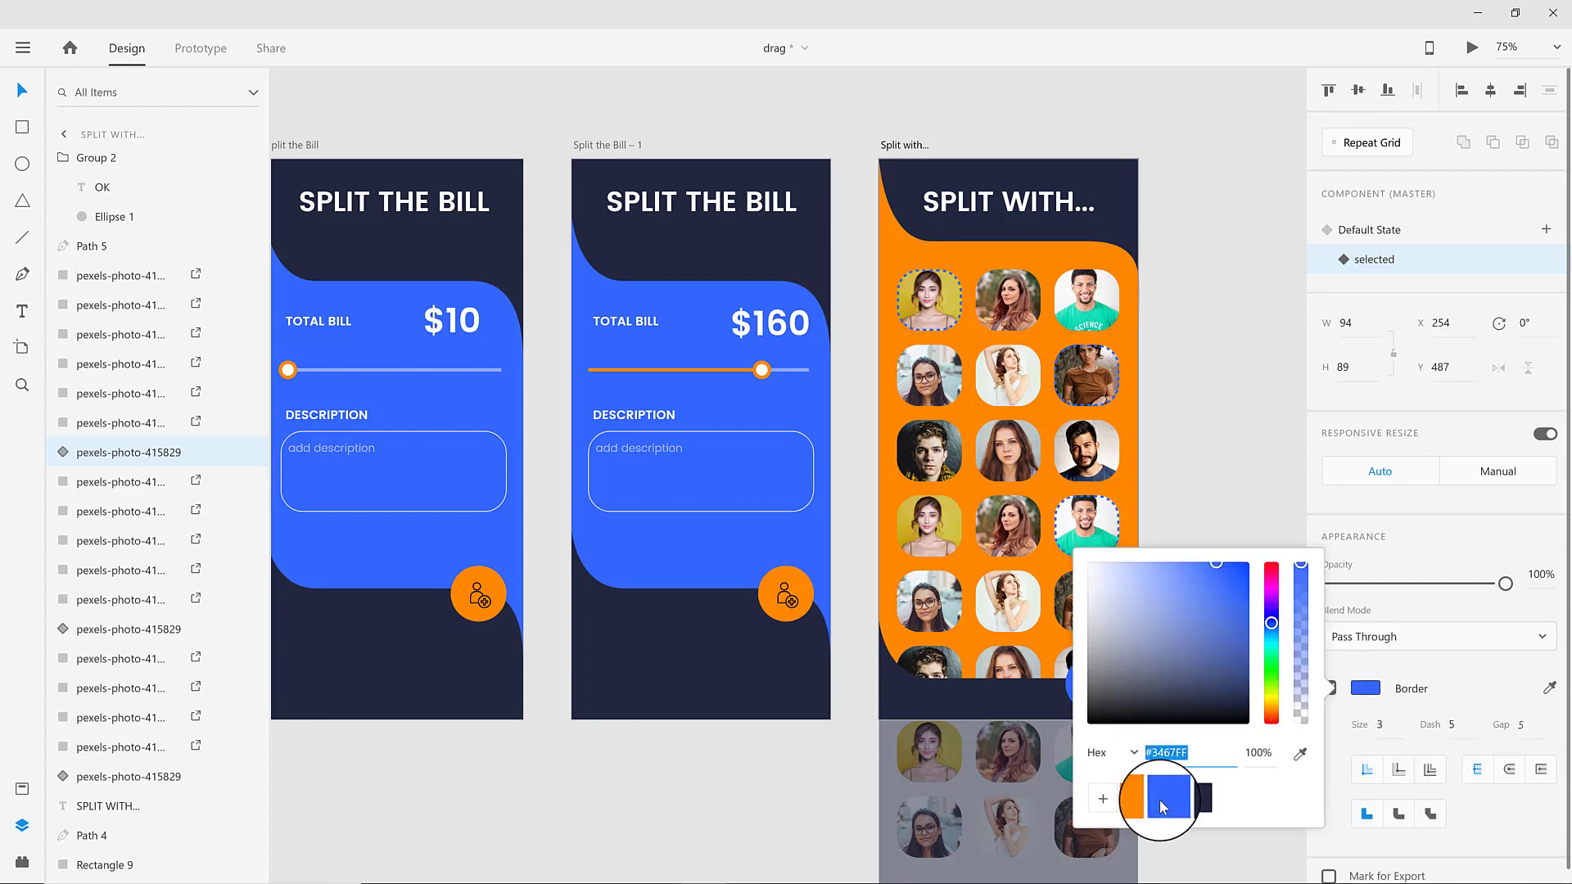
pyautogui.click(1196, 440)
# Return the bordered photo components to their Default State.
pyautogui.click(1101, 512)
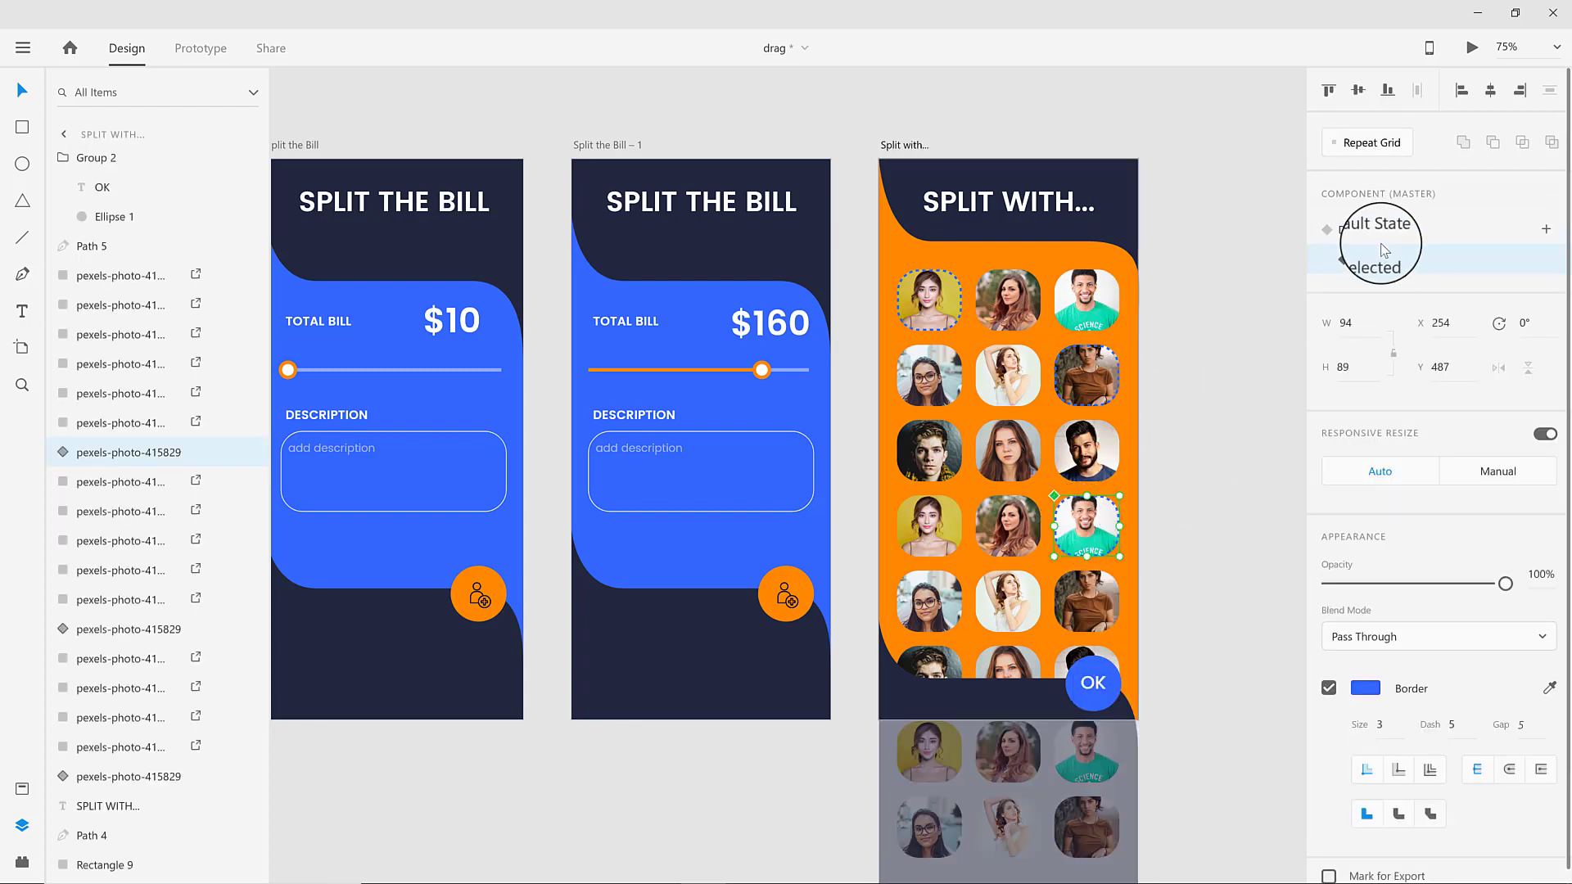
pyautogui.click(928, 311)
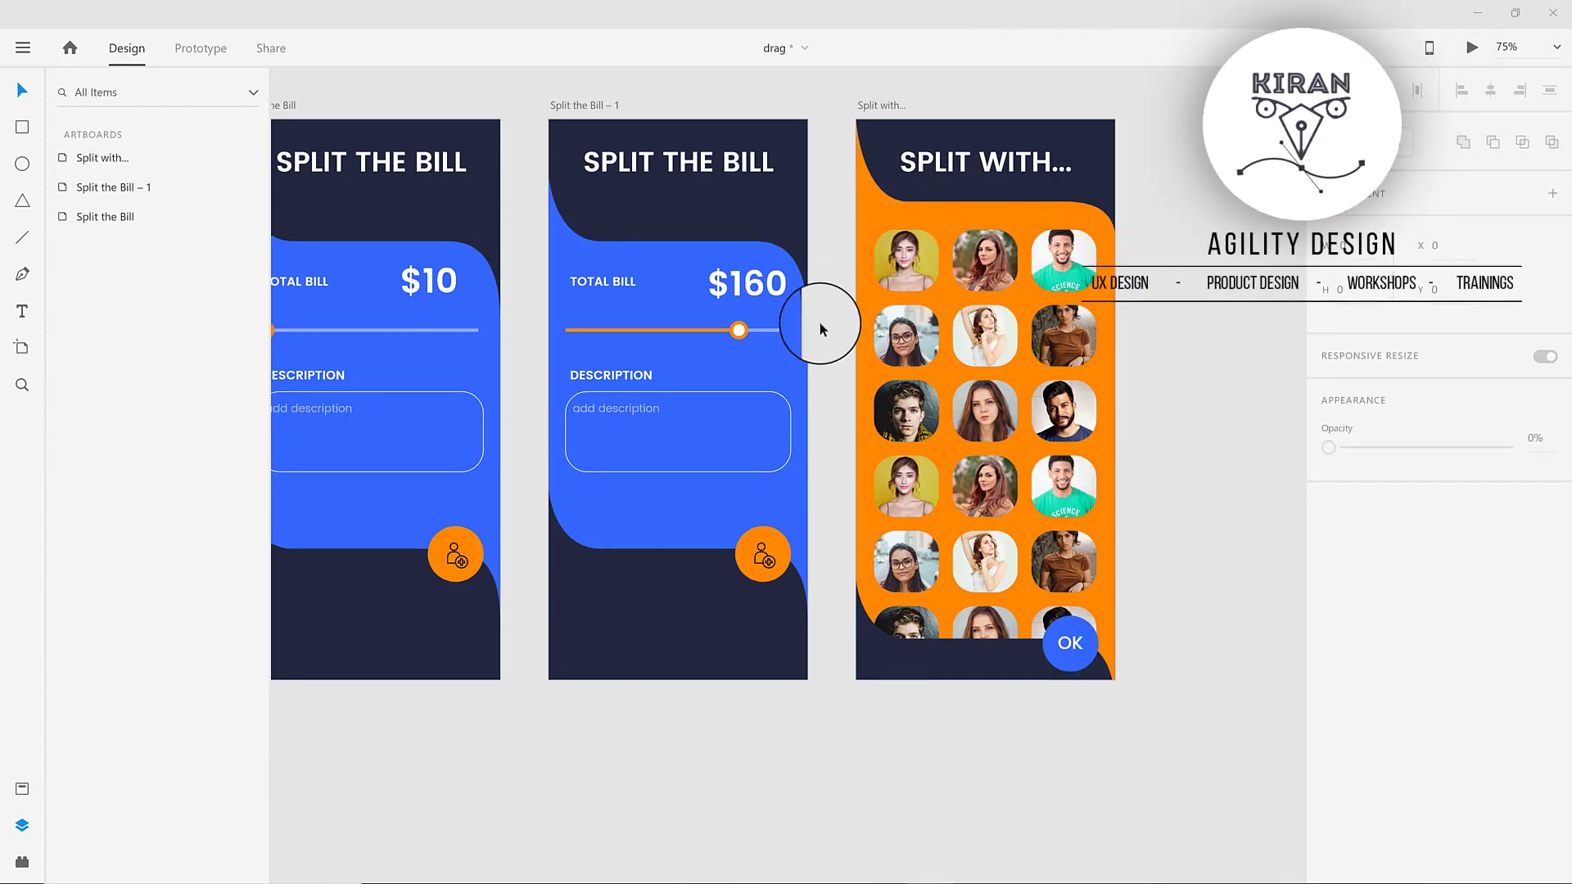
# Link the Split the Bill – 1 background to the Split with... artboard with a Tap trigger and Auto-Animate.
pyautogui.moveTo(828, 310); pyautogui.dragTo(791, 353)
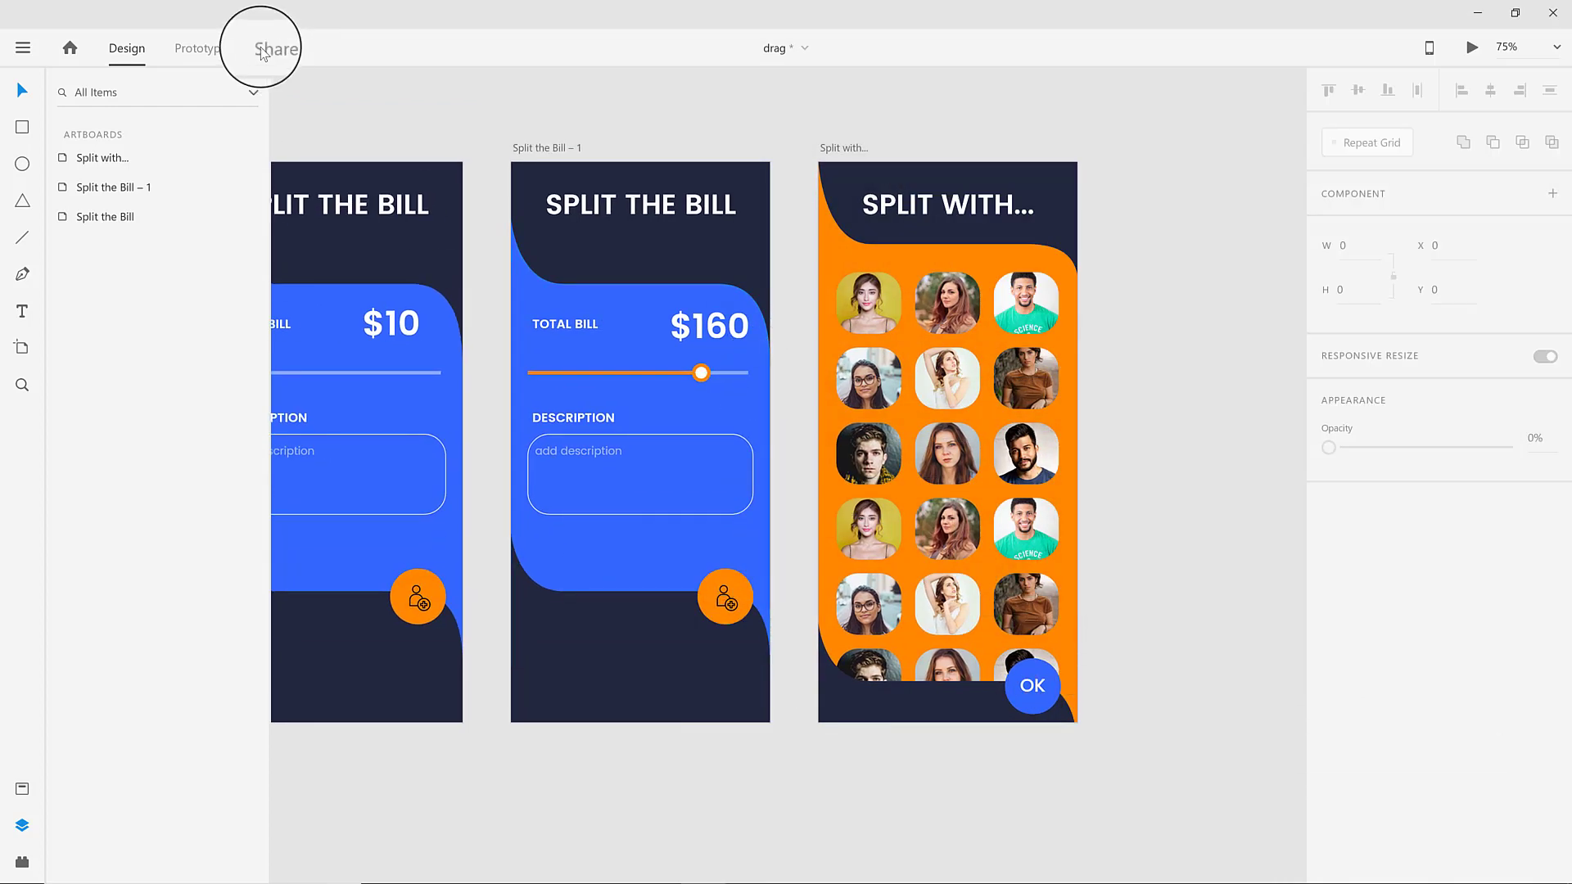
pyautogui.click(197, 49)
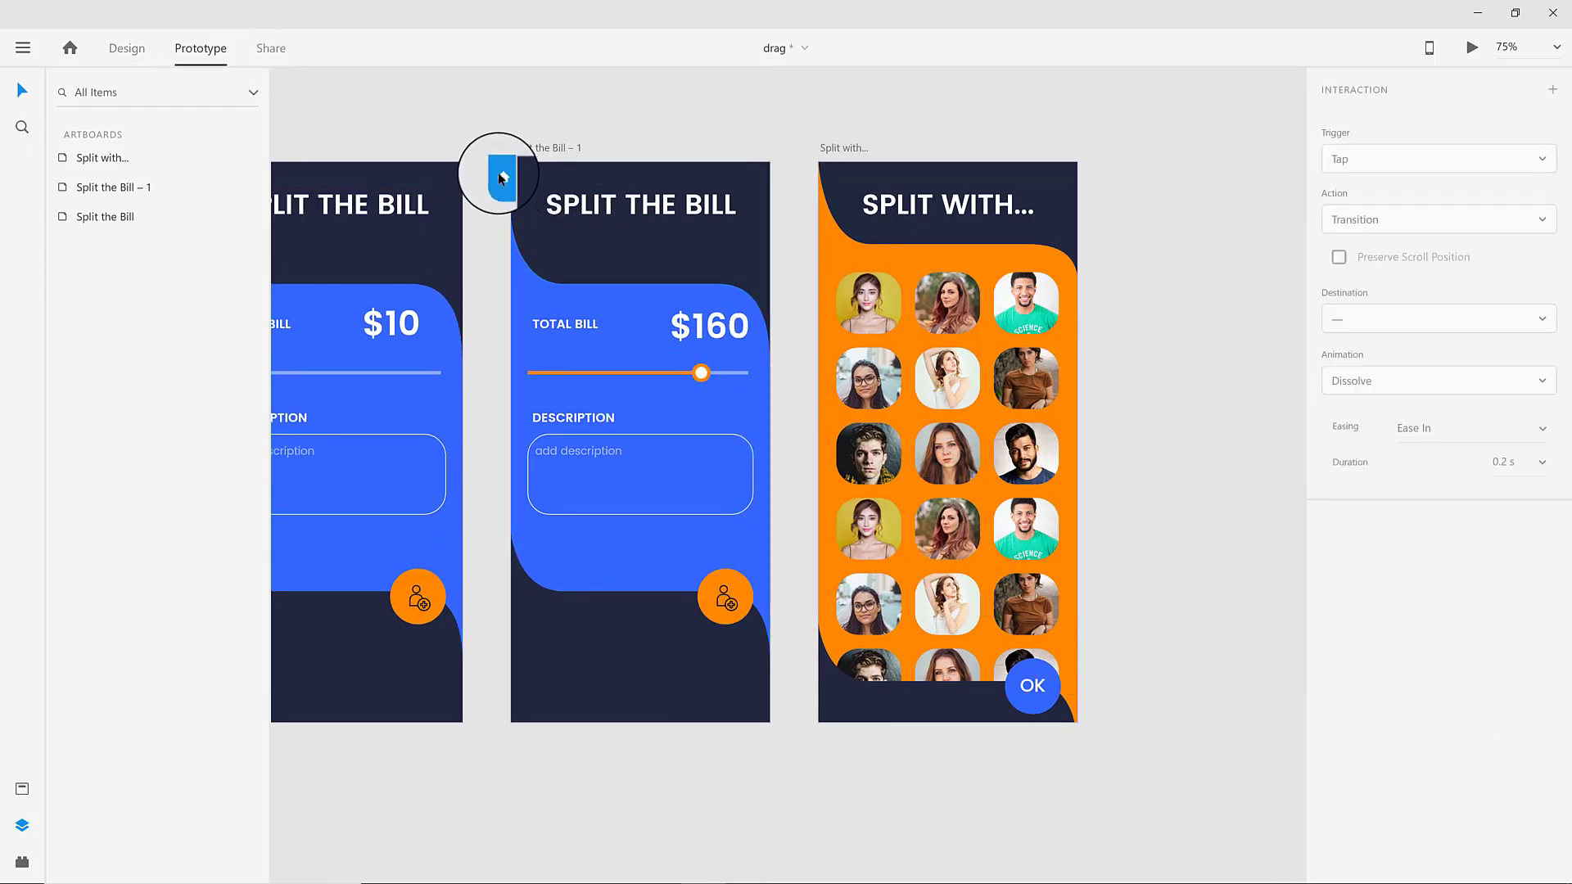
pyautogui.click(757, 361)
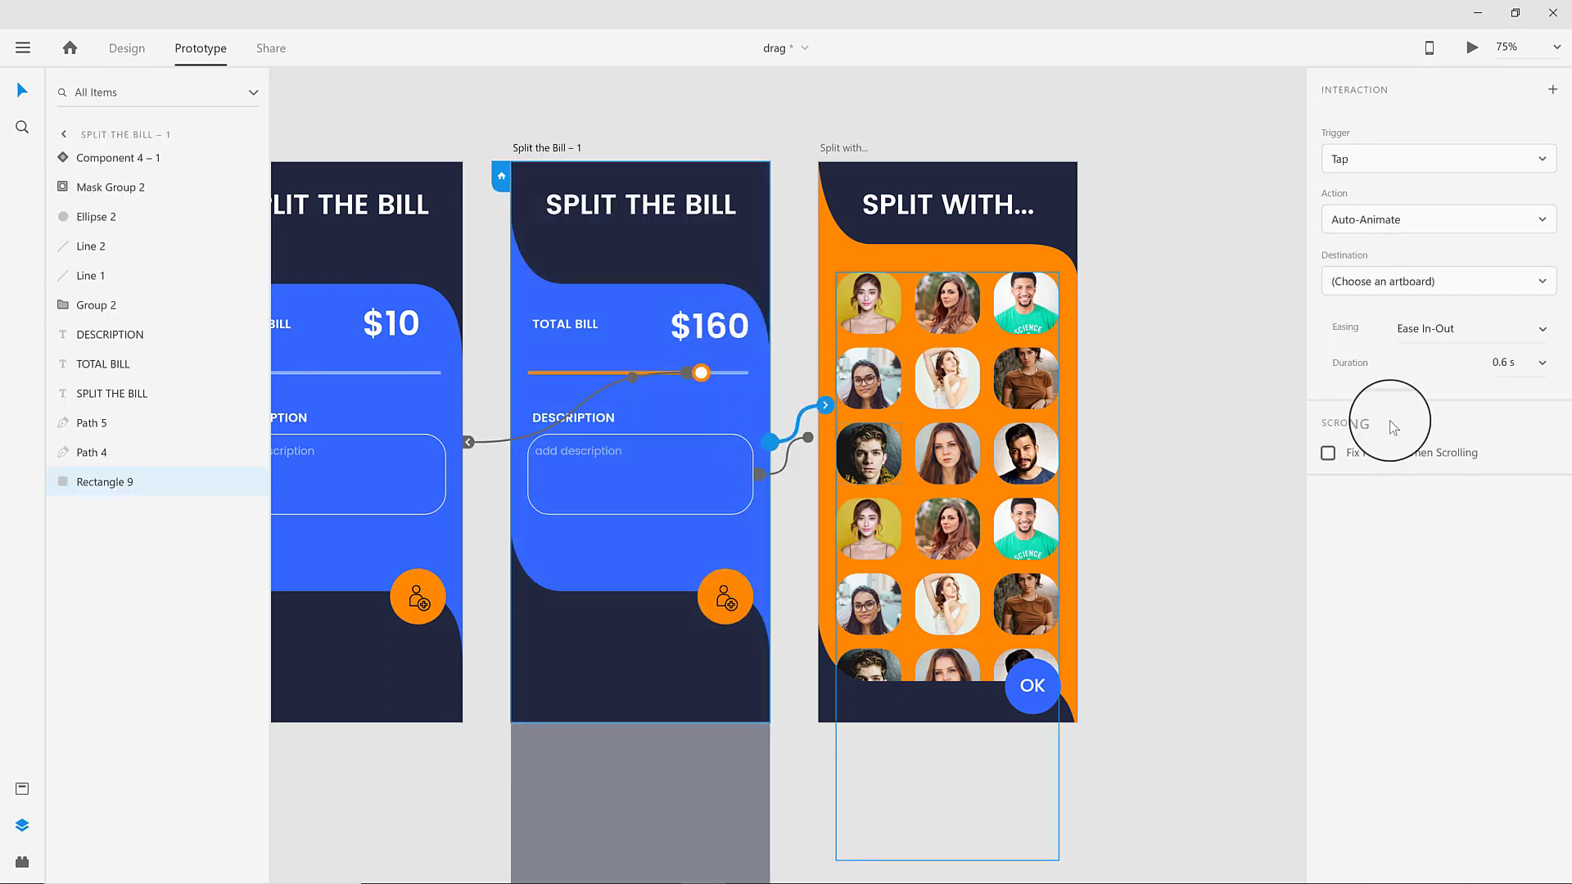
pyautogui.click(1393, 225)
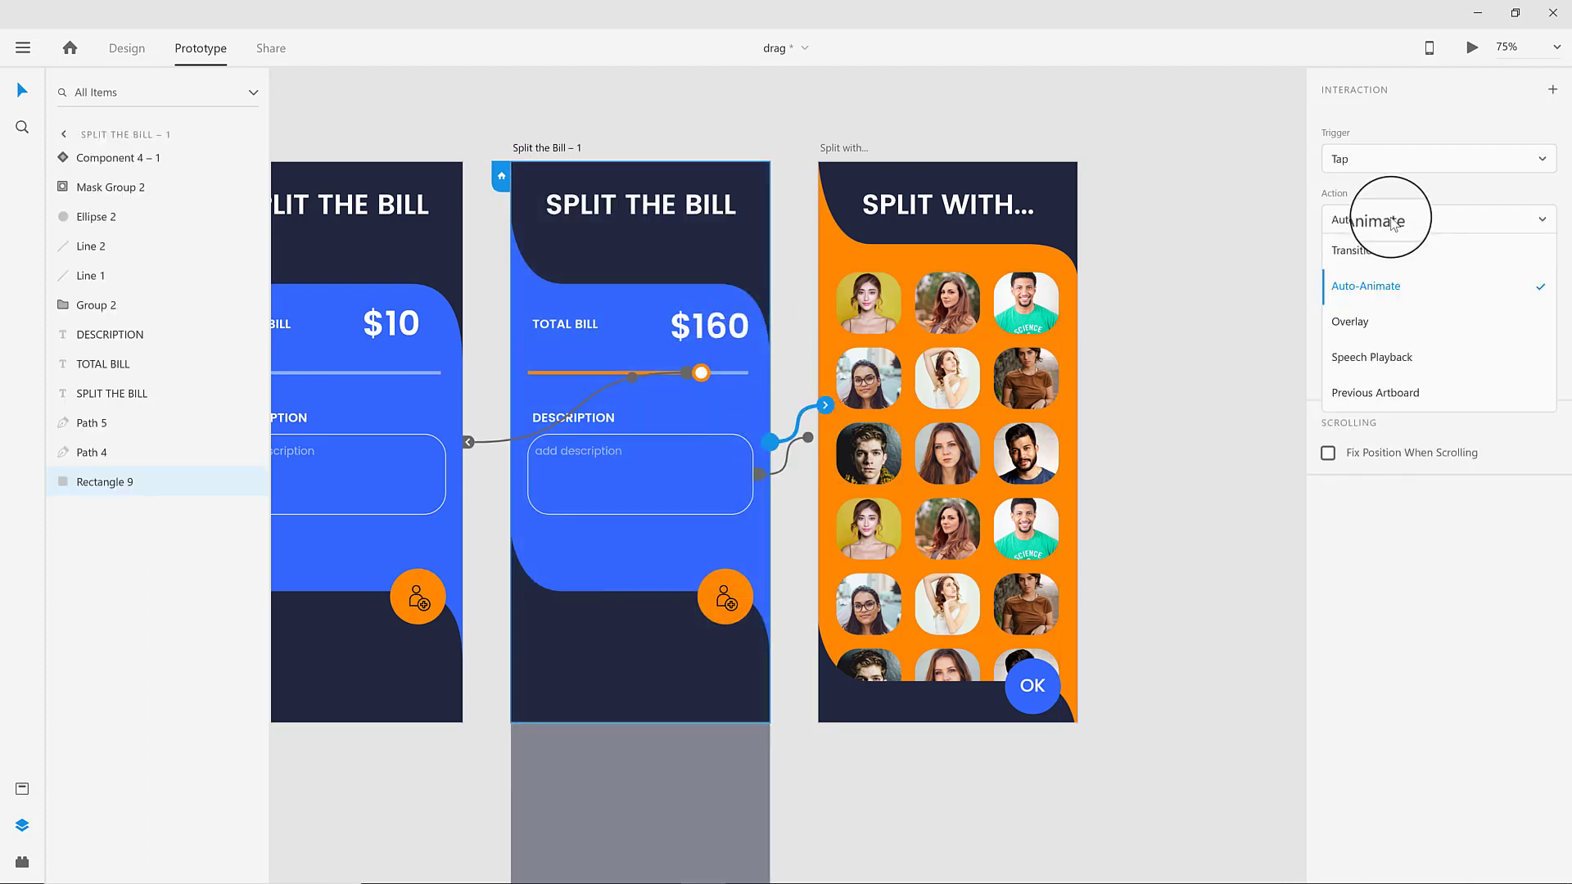
pyautogui.click(1371, 286)
pyautogui.click(1363, 281)
pyautogui.click(1378, 397)
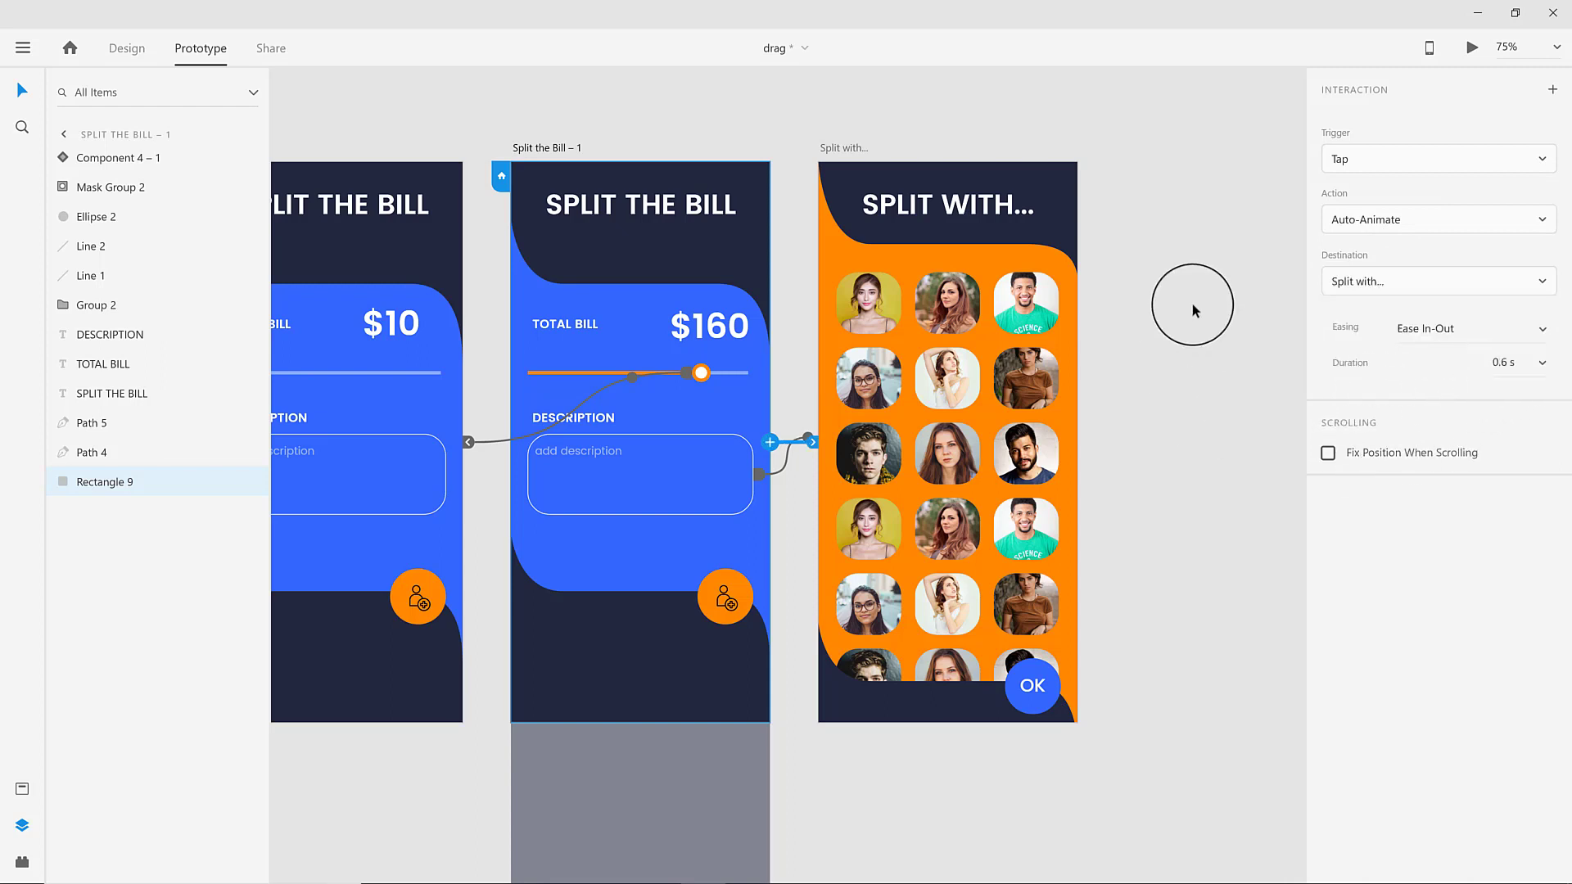
# Link the first photo's Default State to its selected state with a Tap trigger and Auto-Animate.
pyautogui.click(876, 318)
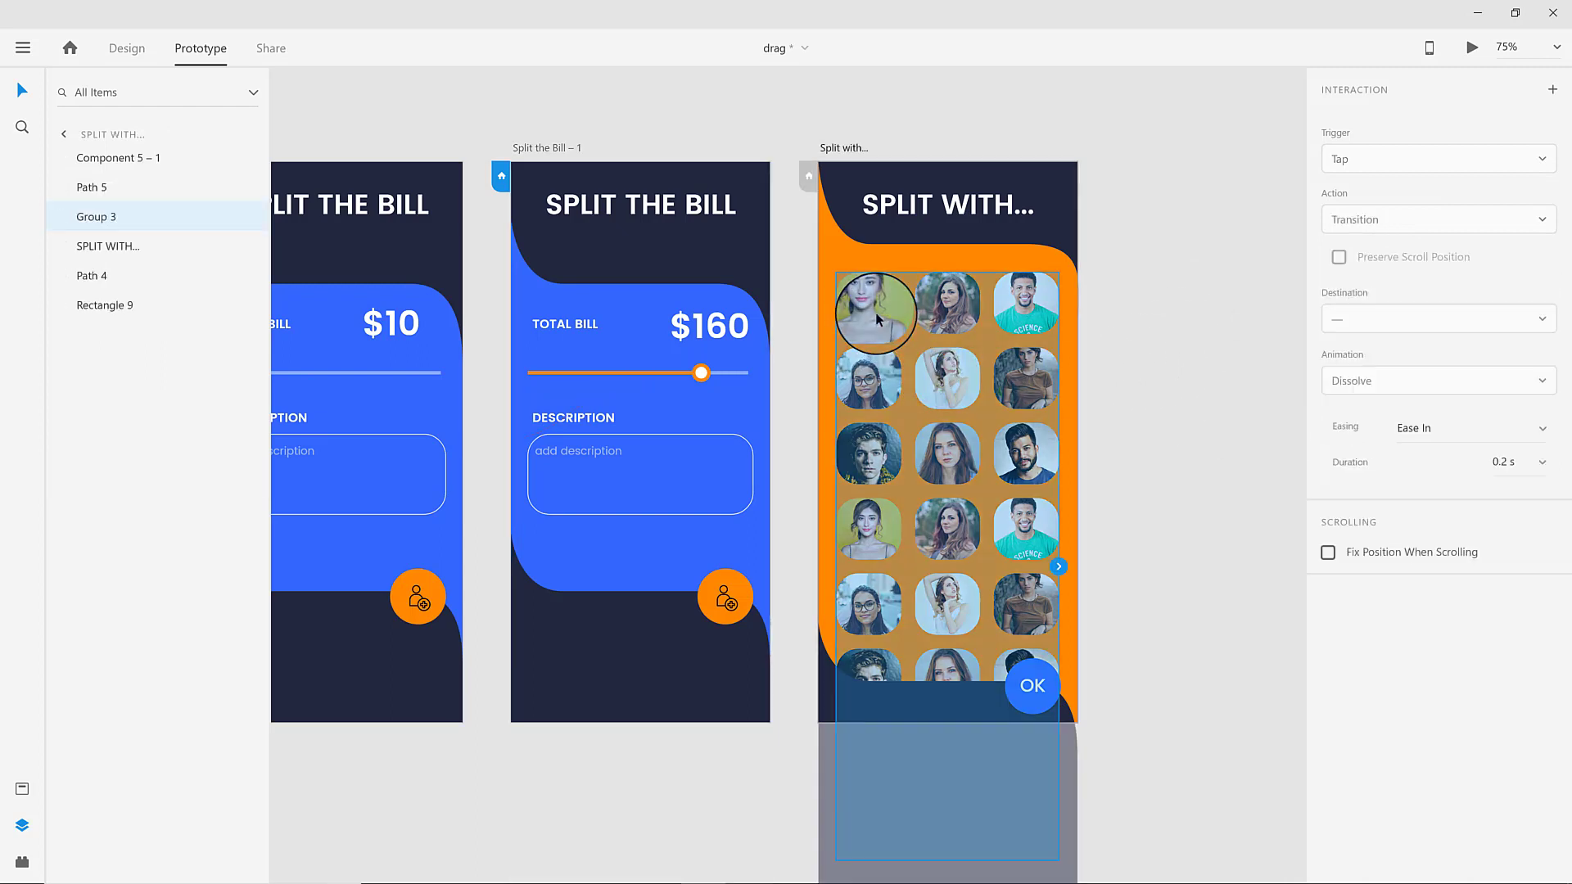
pyautogui.doubleClick(878, 305)
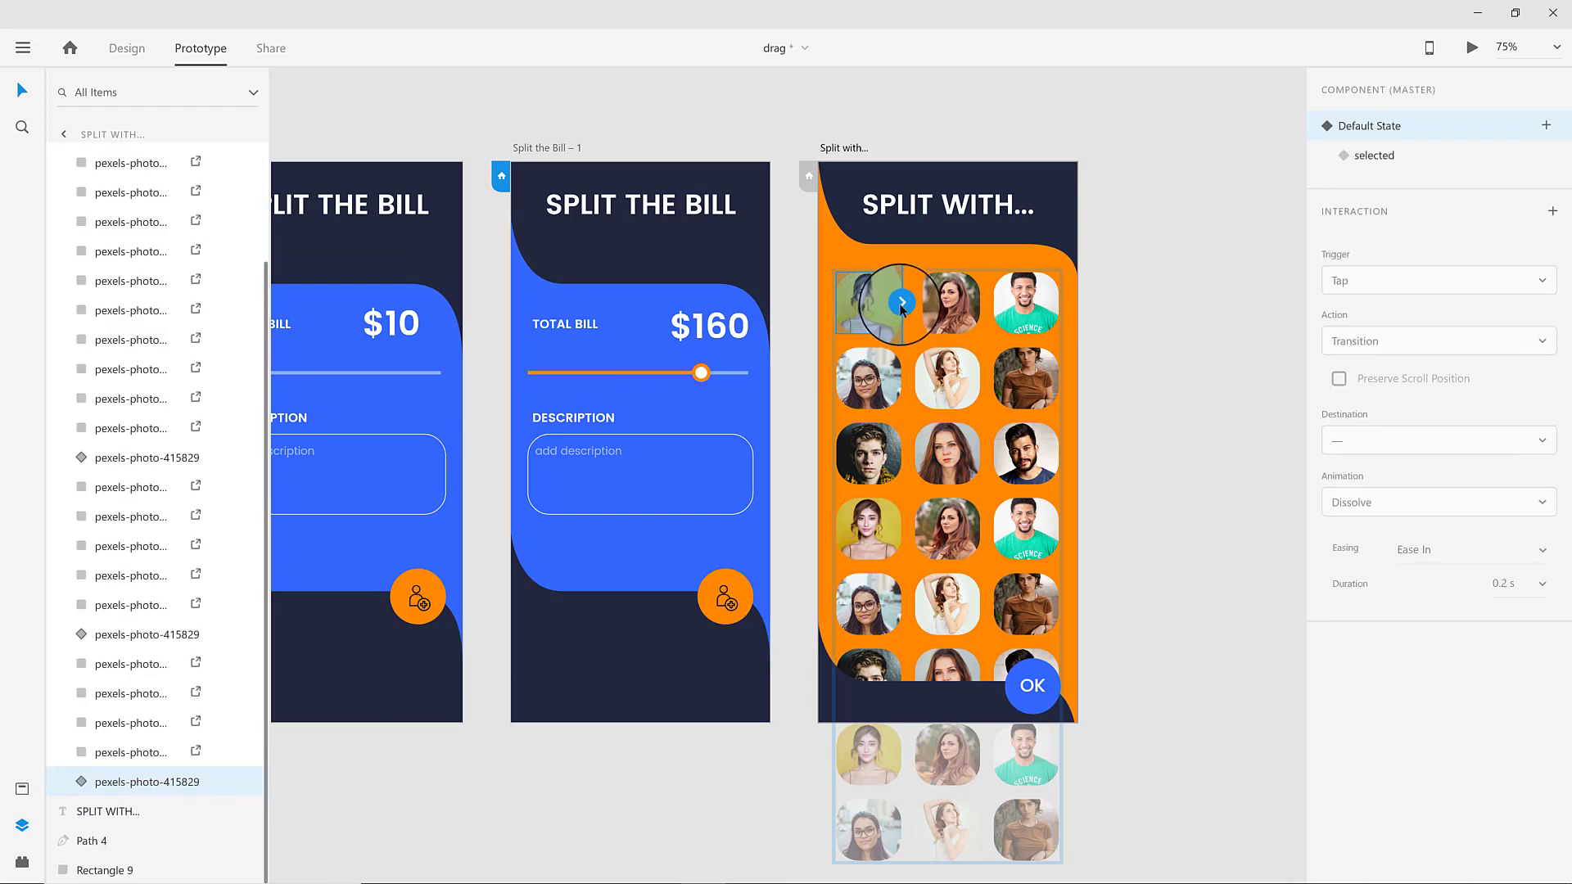
pyautogui.click(902, 302)
pyautogui.click(1357, 278)
pyautogui.click(1362, 312)
pyautogui.click(1369, 337)
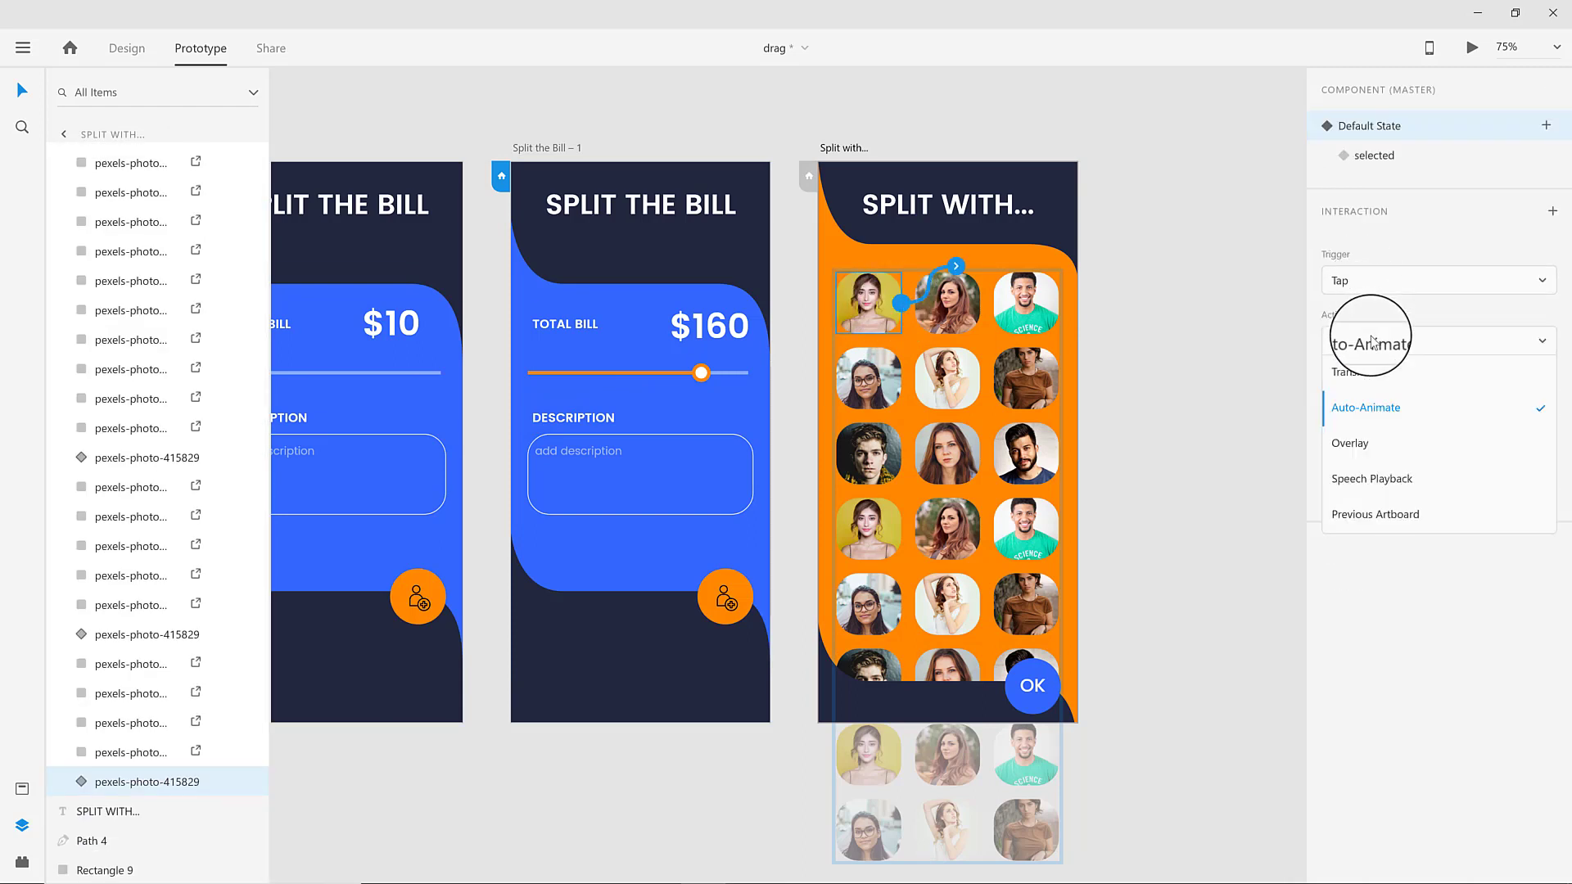
pyautogui.click(1363, 378)
pyautogui.click(1363, 402)
pyautogui.click(1376, 496)
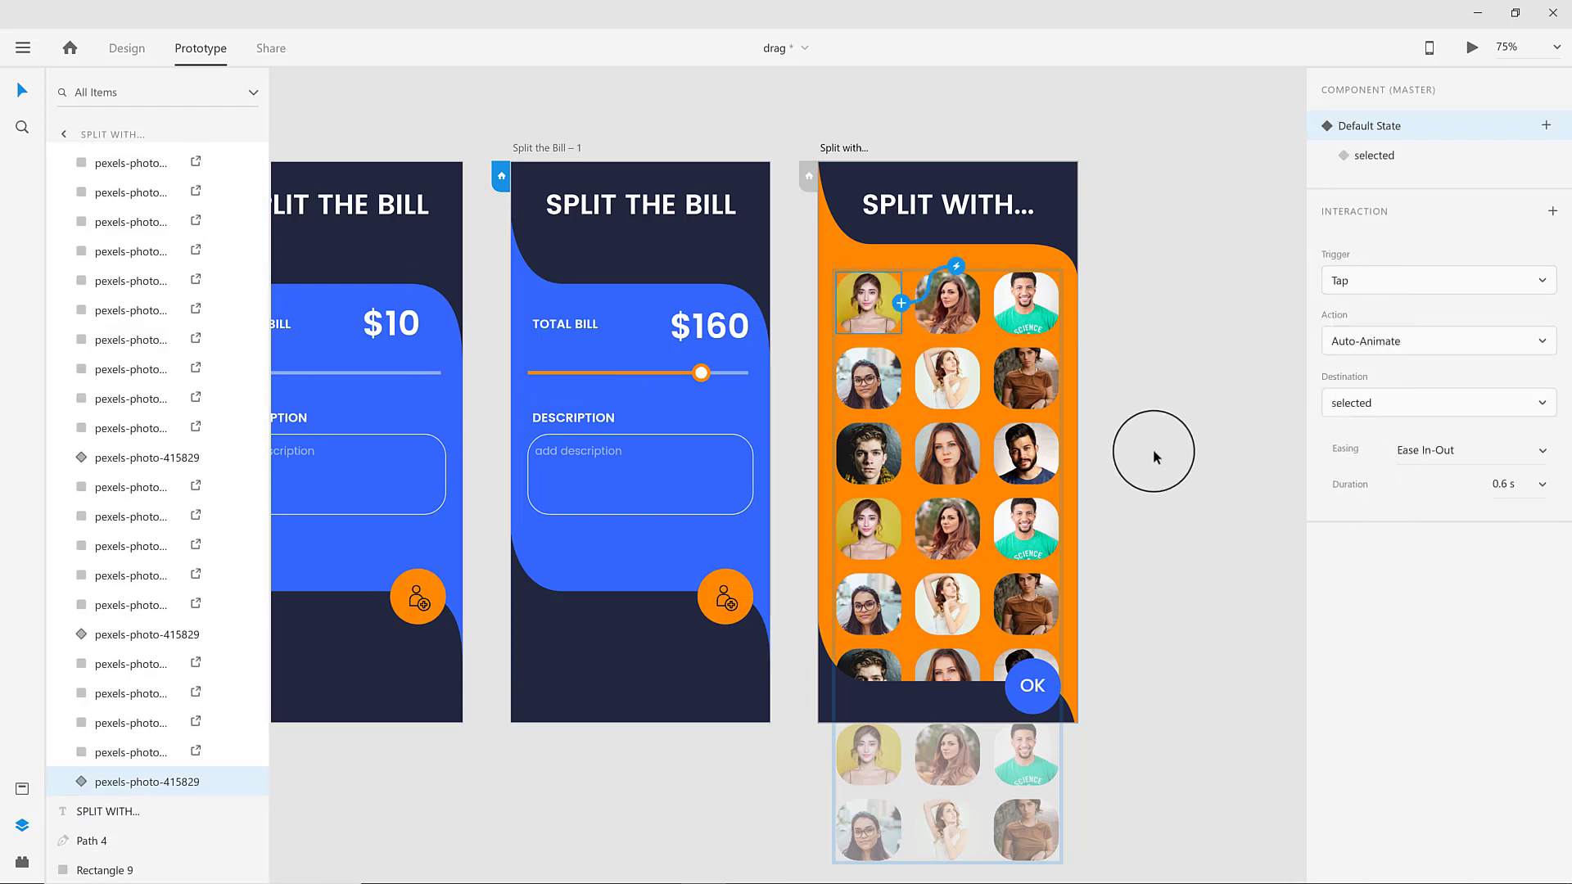
# Link the third photo in the second row to its selected state with a Tap trigger and Auto-Animate.
pyautogui.click(1030, 378)
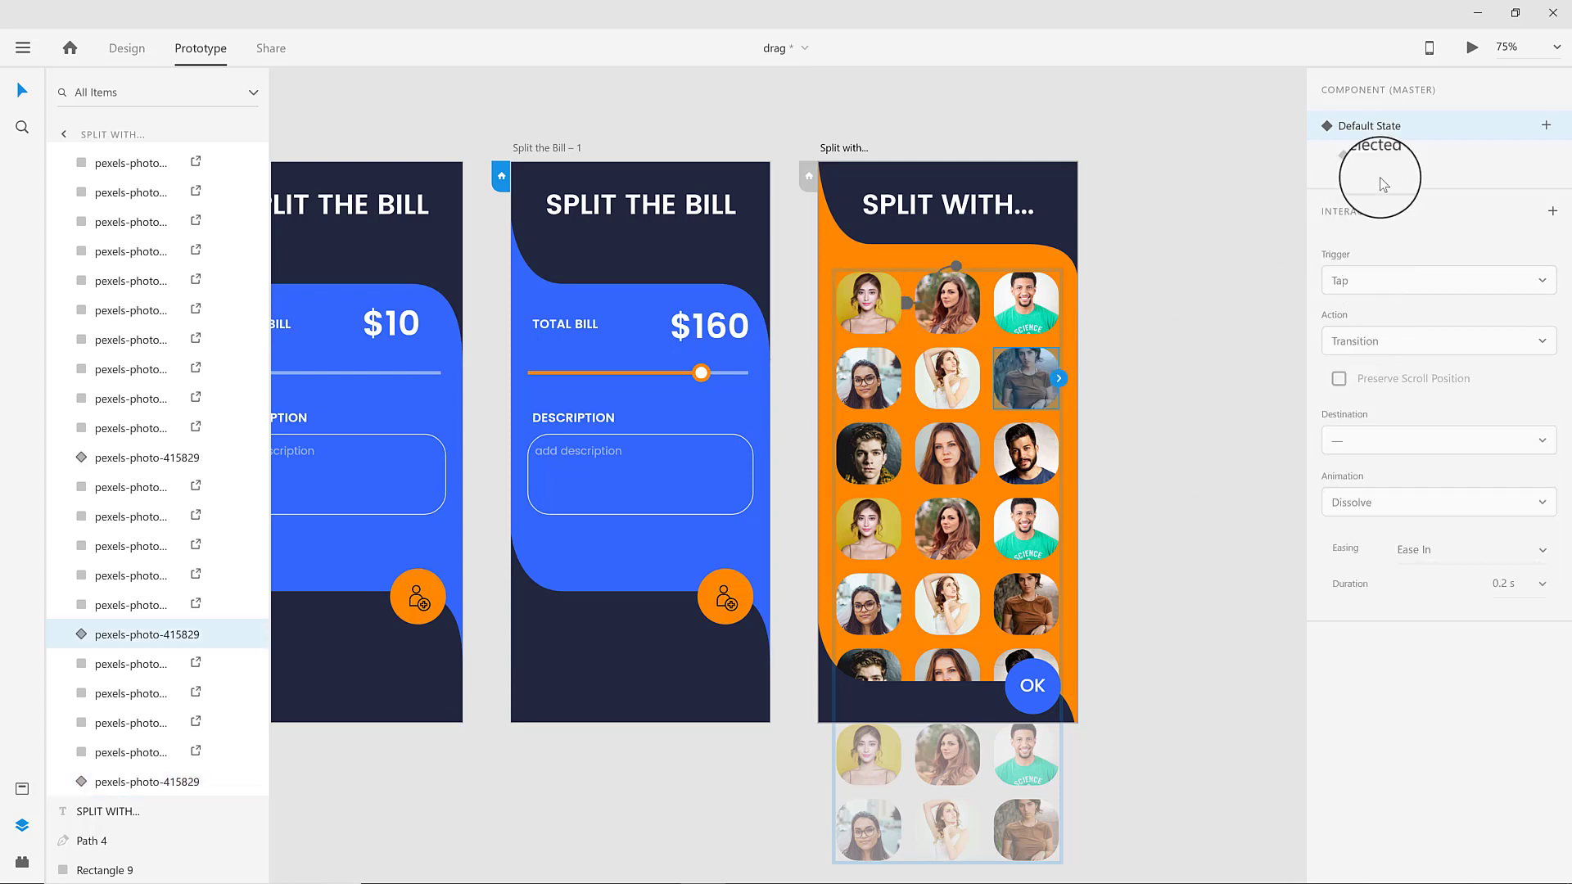
pyautogui.doubleClick(1025, 388)
pyautogui.click(1093, 381)
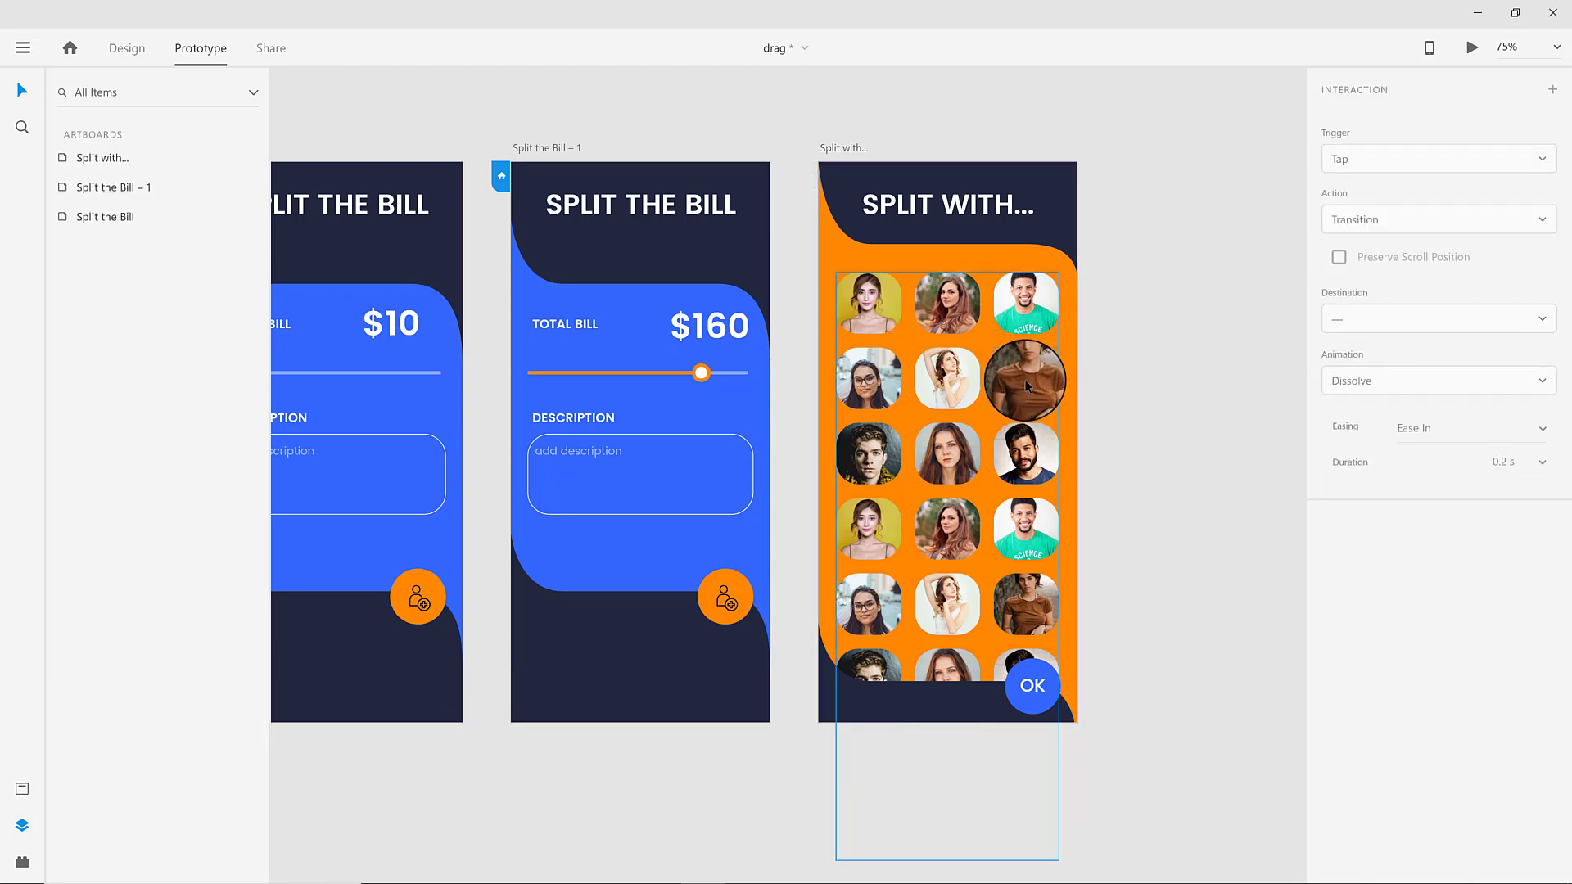
pyautogui.click(1027, 379)
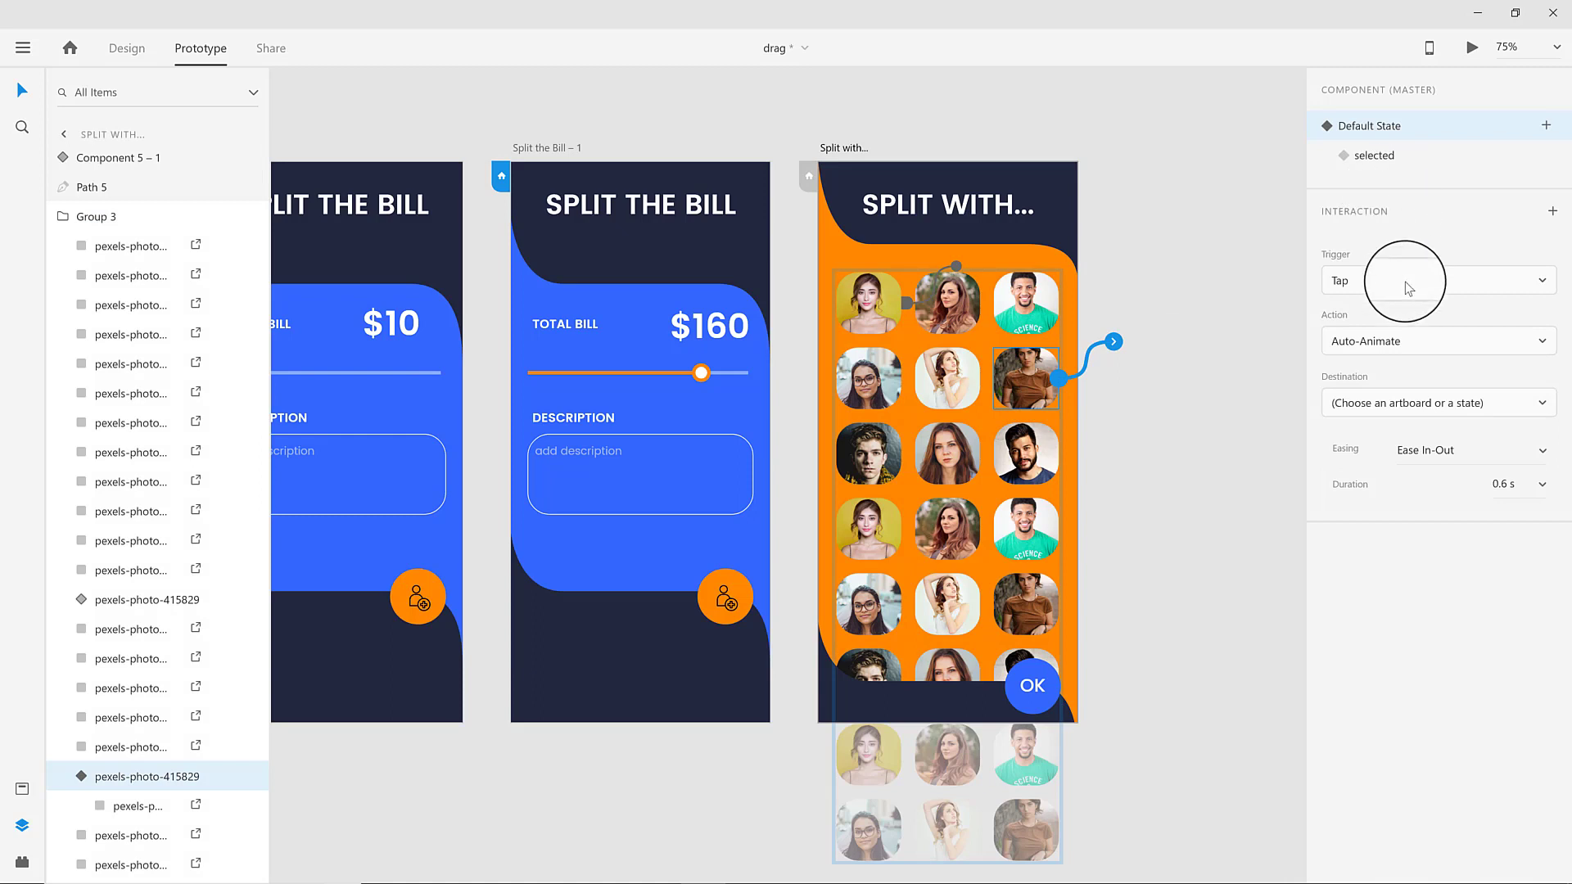
pyautogui.click(1403, 403)
pyautogui.click(1351, 484)
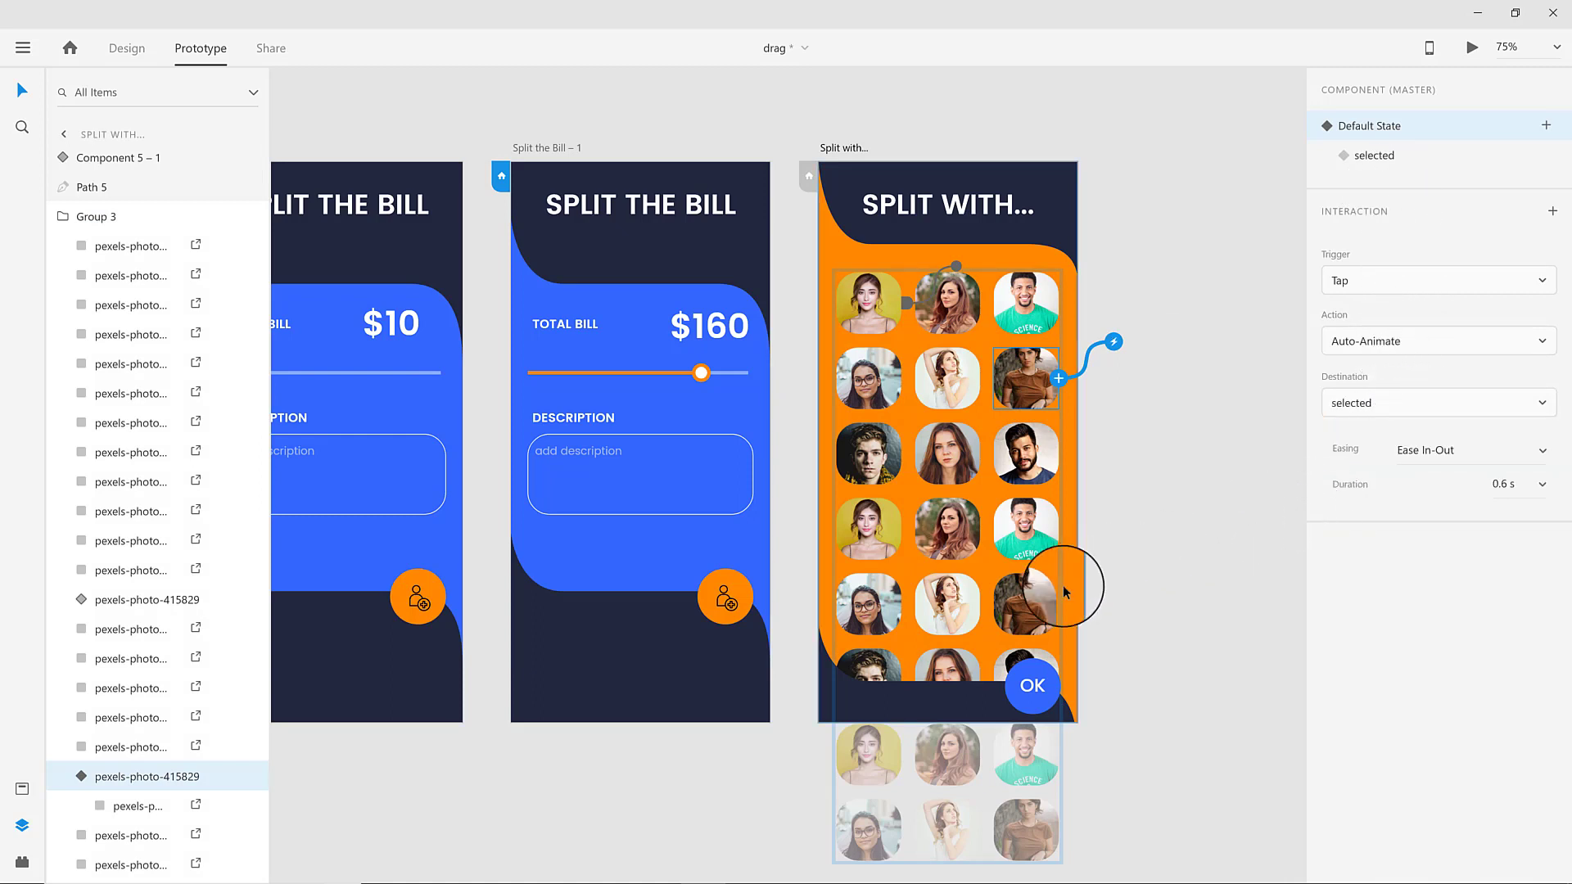
# Set the third photo in the fourth row to auto-animate to its selected state on Tap.
pyautogui.click(1028, 531)
pyautogui.doubleClick(1034, 535)
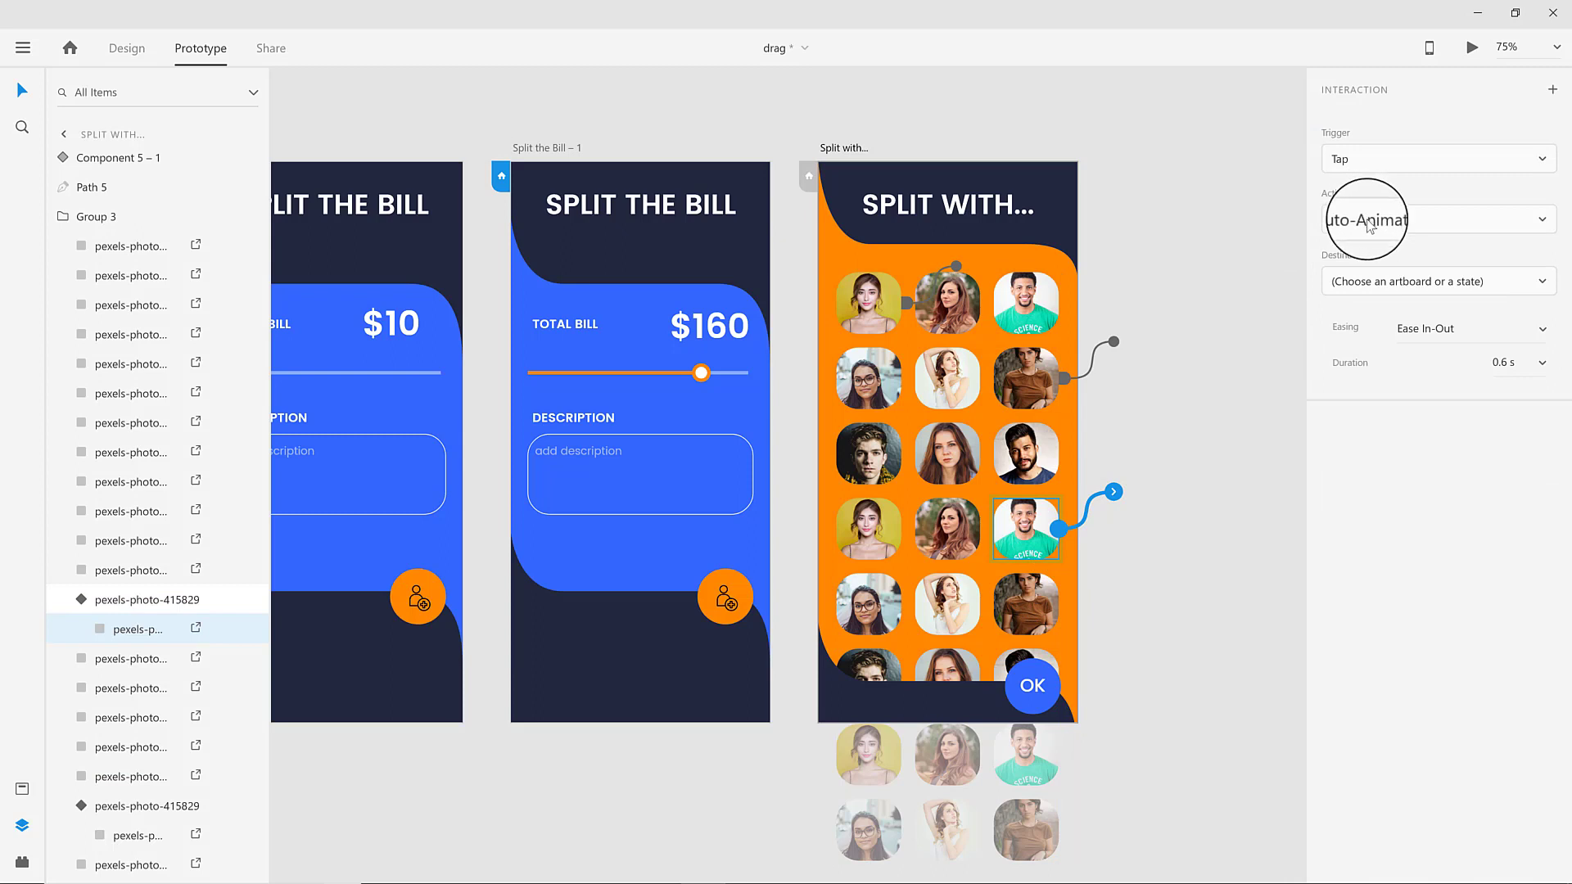
pyautogui.click(1351, 281)
pyautogui.click(1355, 362)
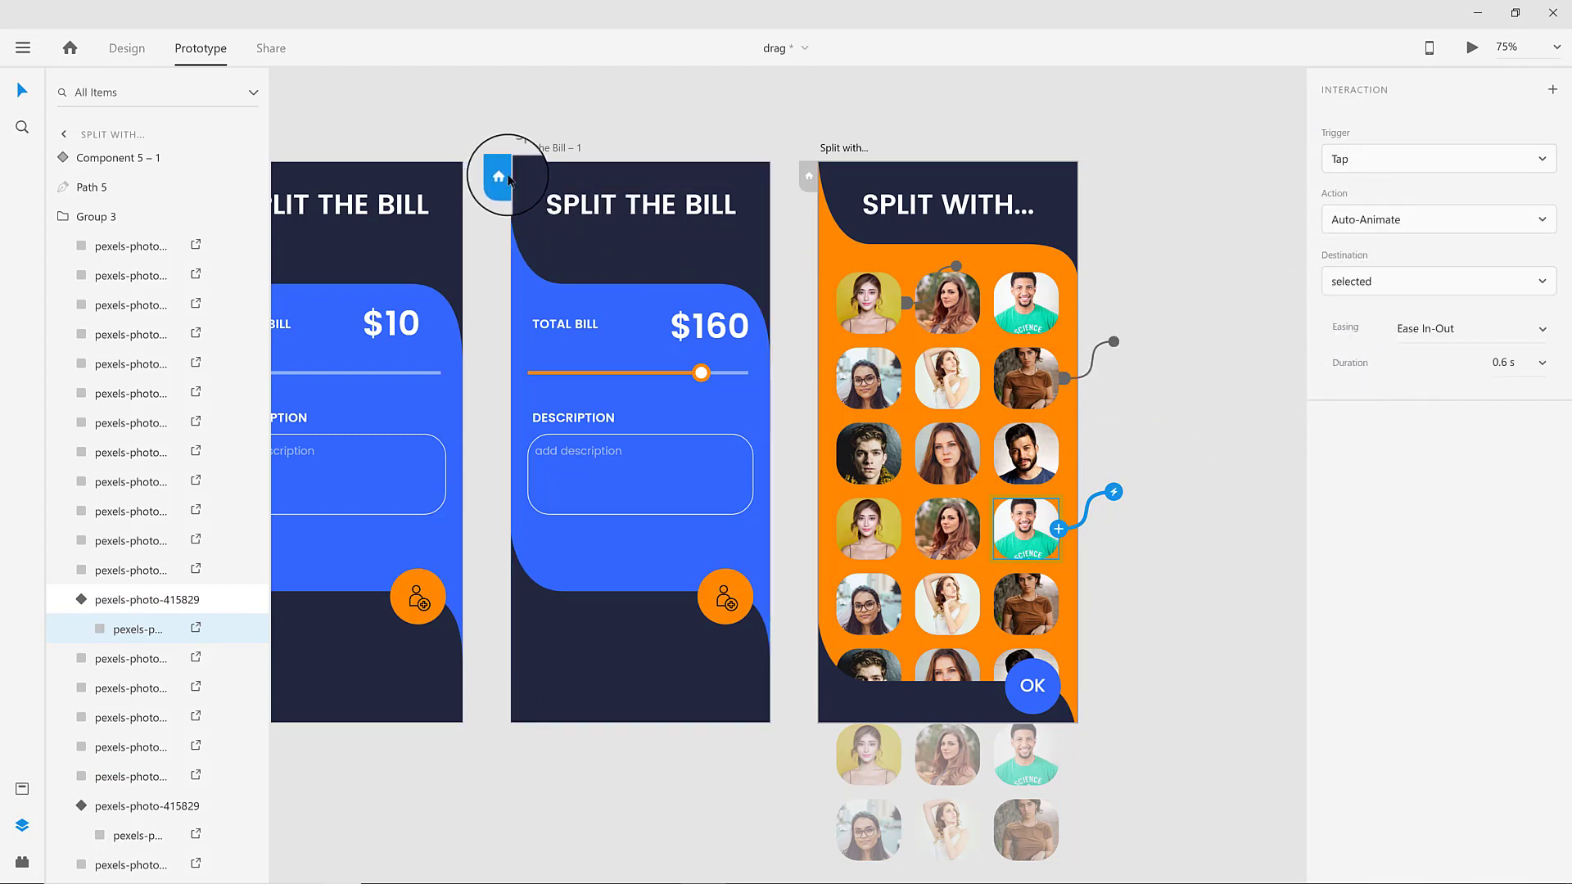
# Make the Split the Bill artboard the prototype's home screen.
pyautogui.scroll(-2, 558, 291)
pyautogui.hscroll(-2, 618, 344)
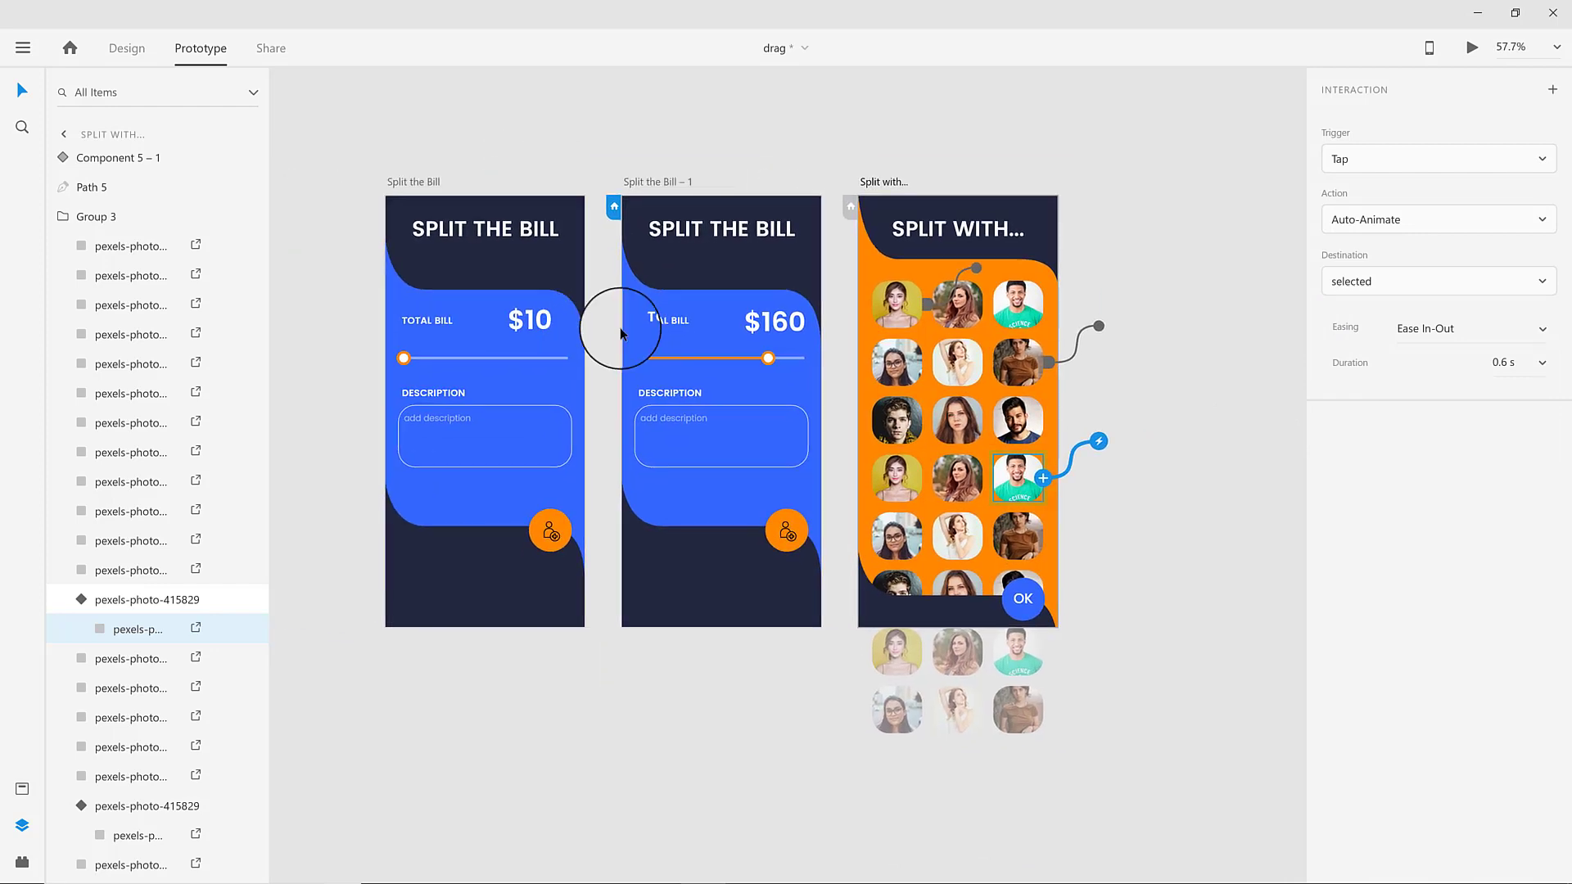
pyautogui.click(421, 183)
pyautogui.click(376, 207)
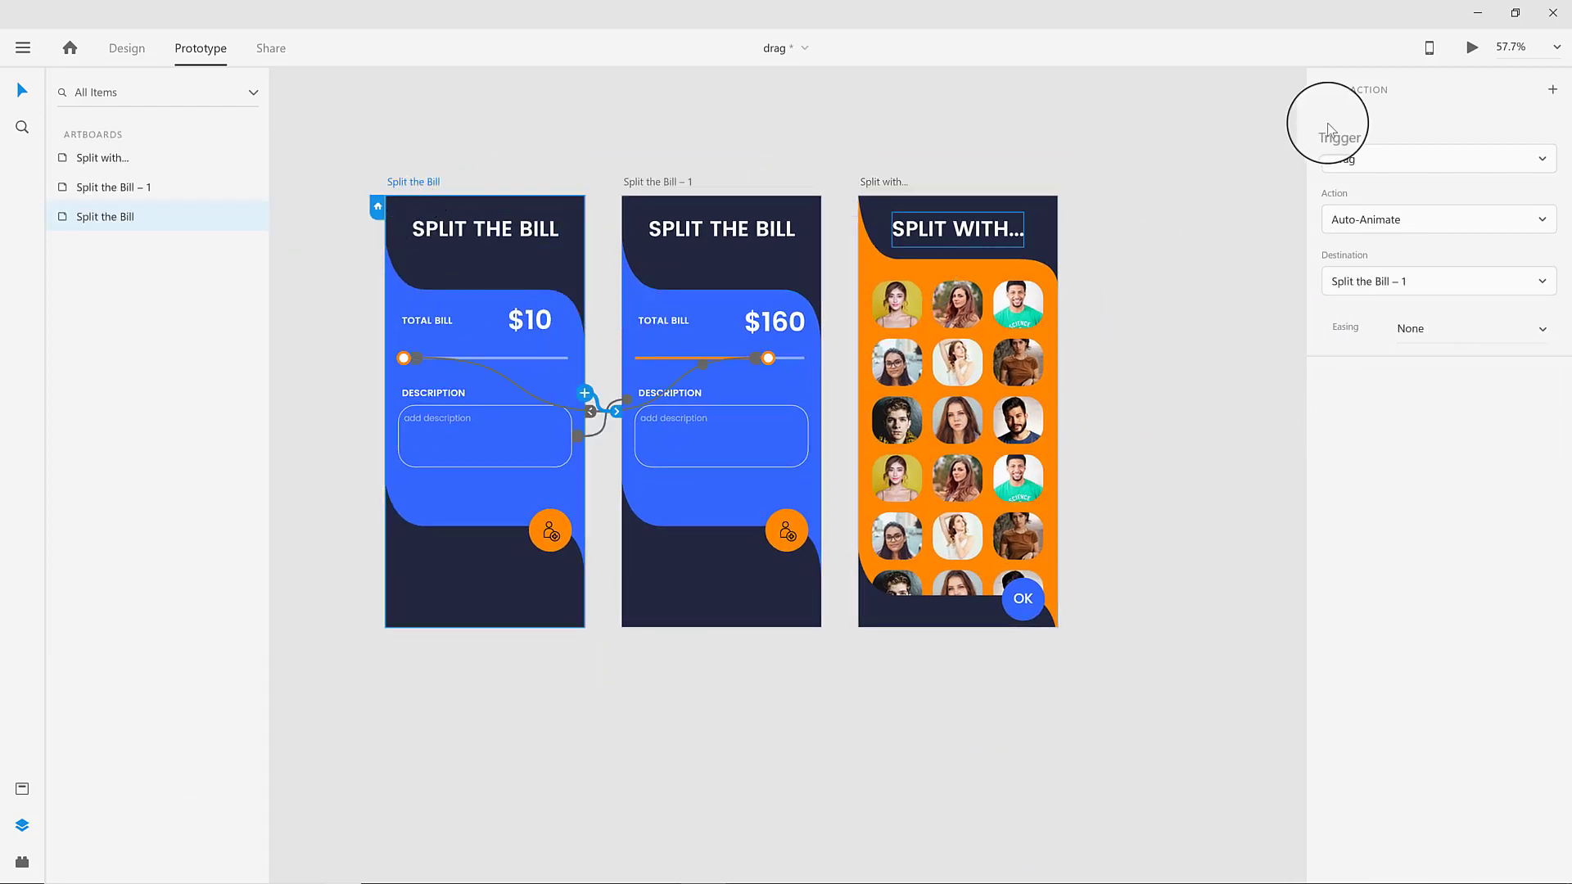
# Preview the prototype, slide the total bill to $160, test the description field and open the Split with... screen.
pyautogui.click(1471, 49)
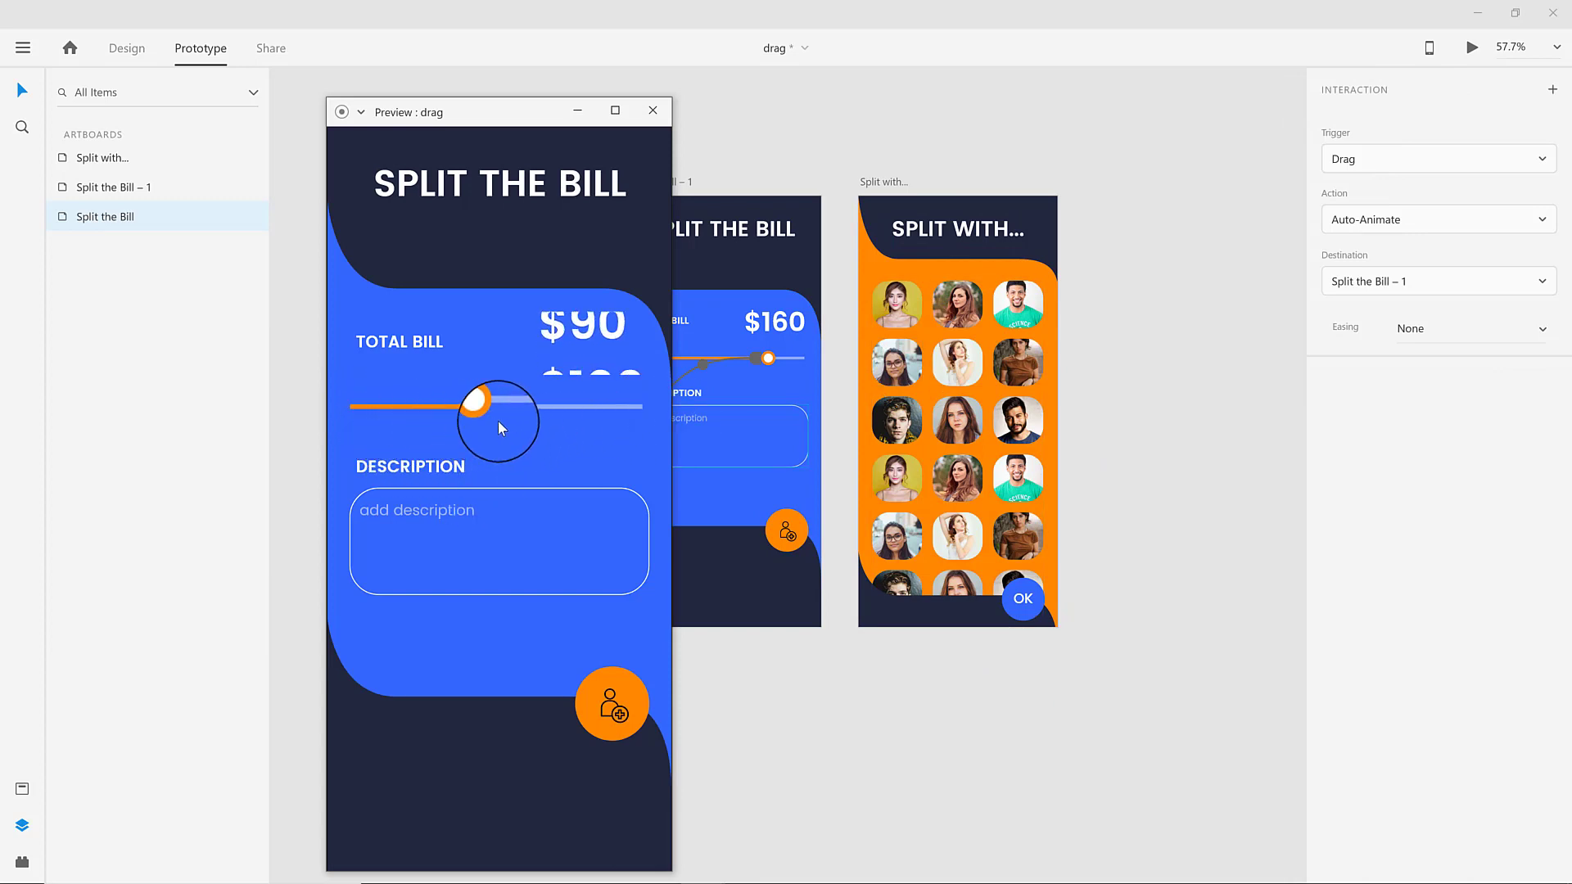
pyautogui.moveTo(578, 422); pyautogui.dragTo(588, 426)
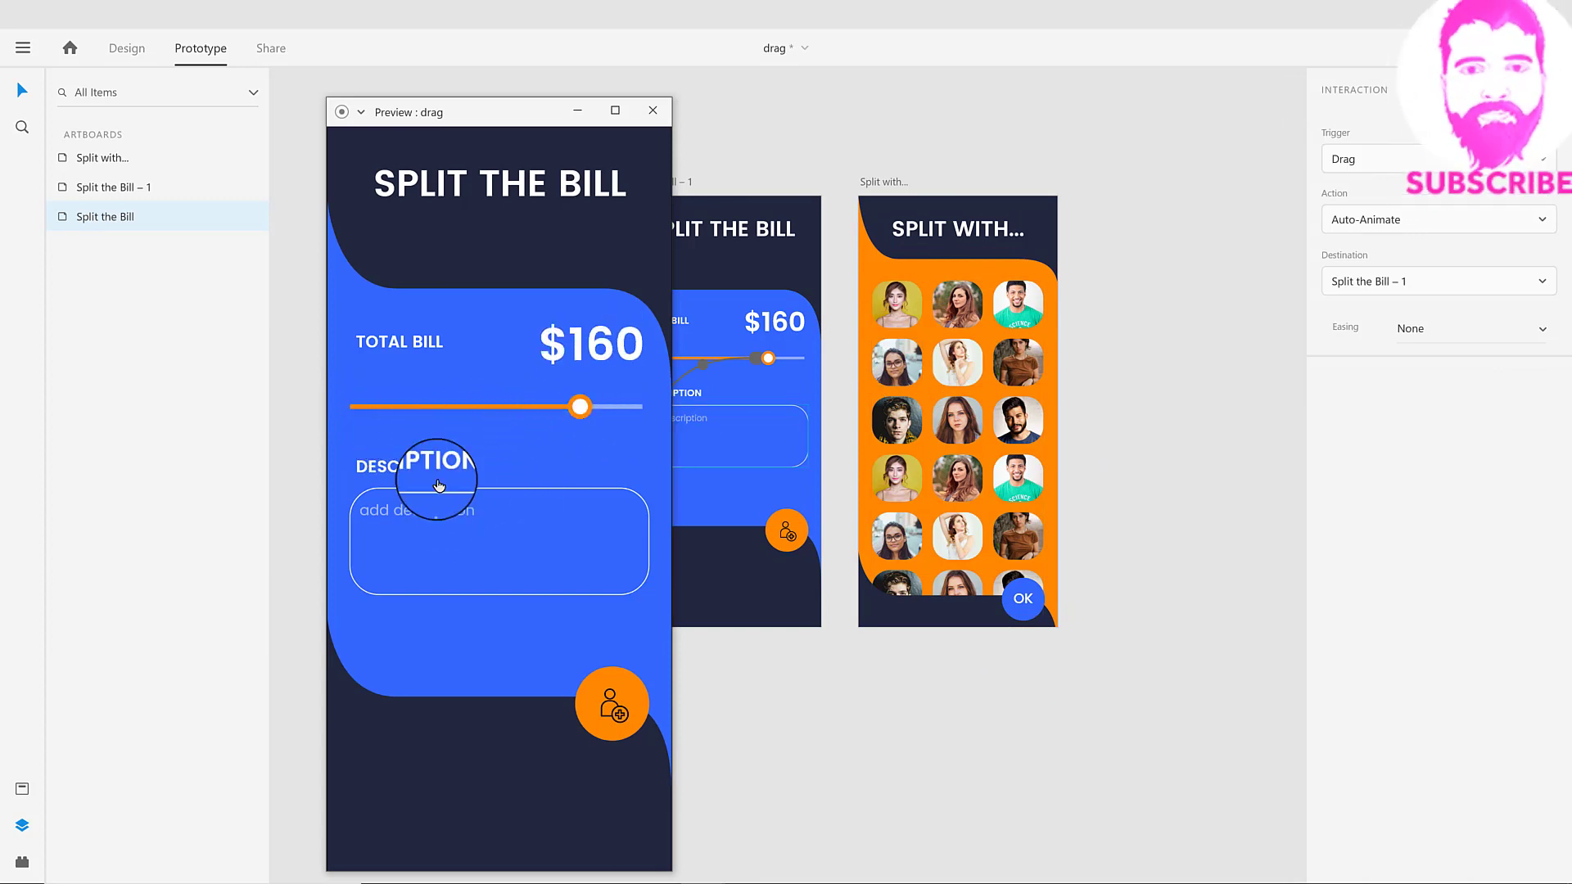
pyautogui.click(435, 509)
pyautogui.click(618, 698)
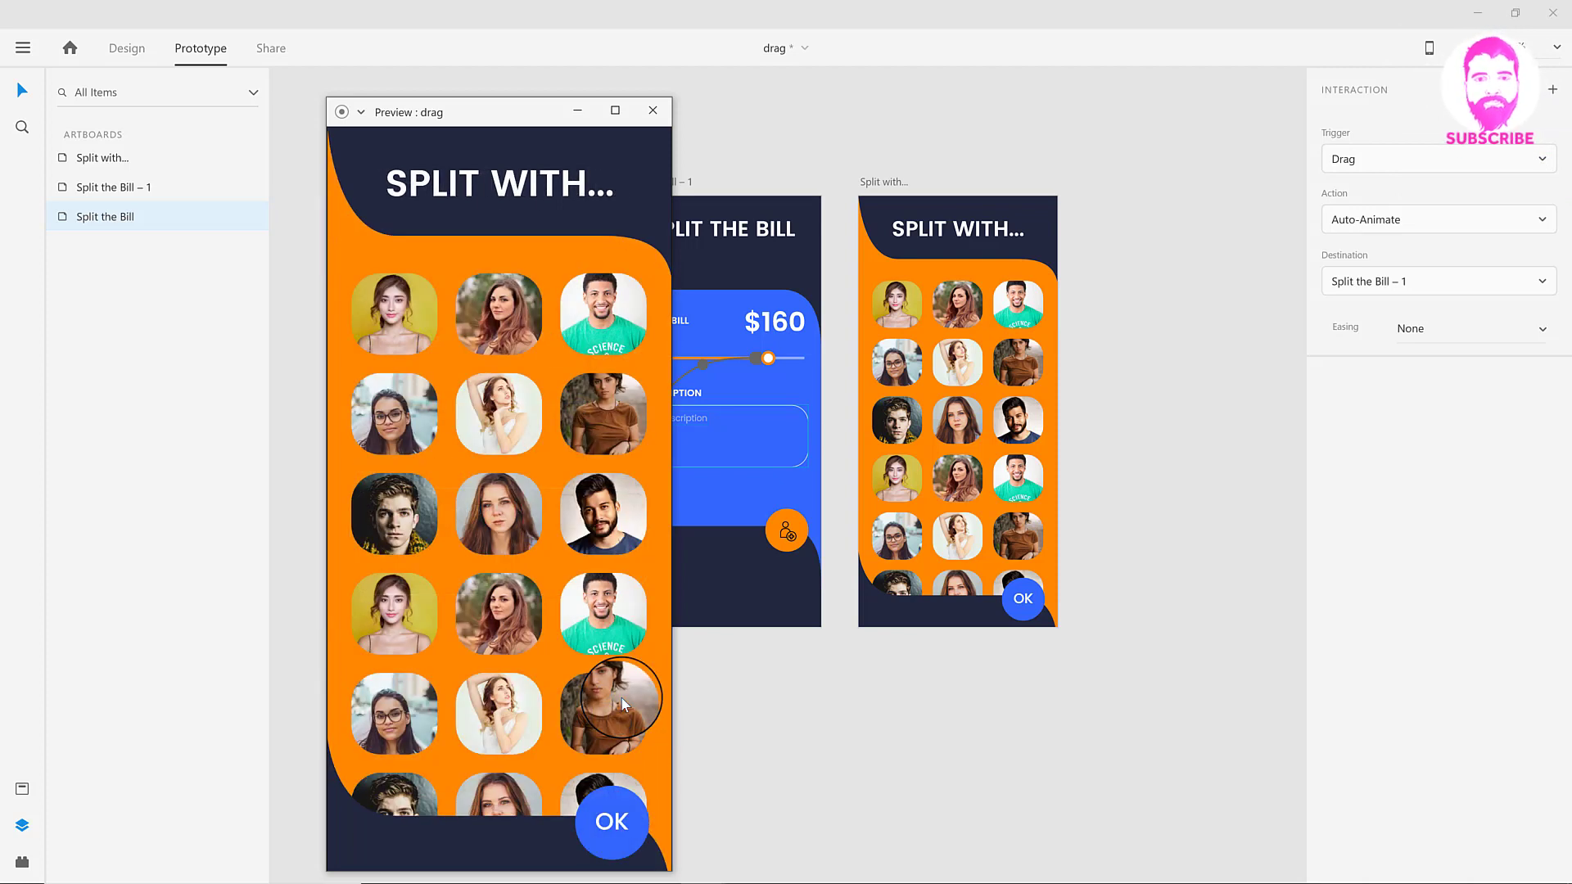
# Test selecting the three interactive friend photos in the preview, and close the preview.
pyautogui.moveTo(429, 386); pyautogui.dragTo(533, 430)
pyautogui.click(580, 416)
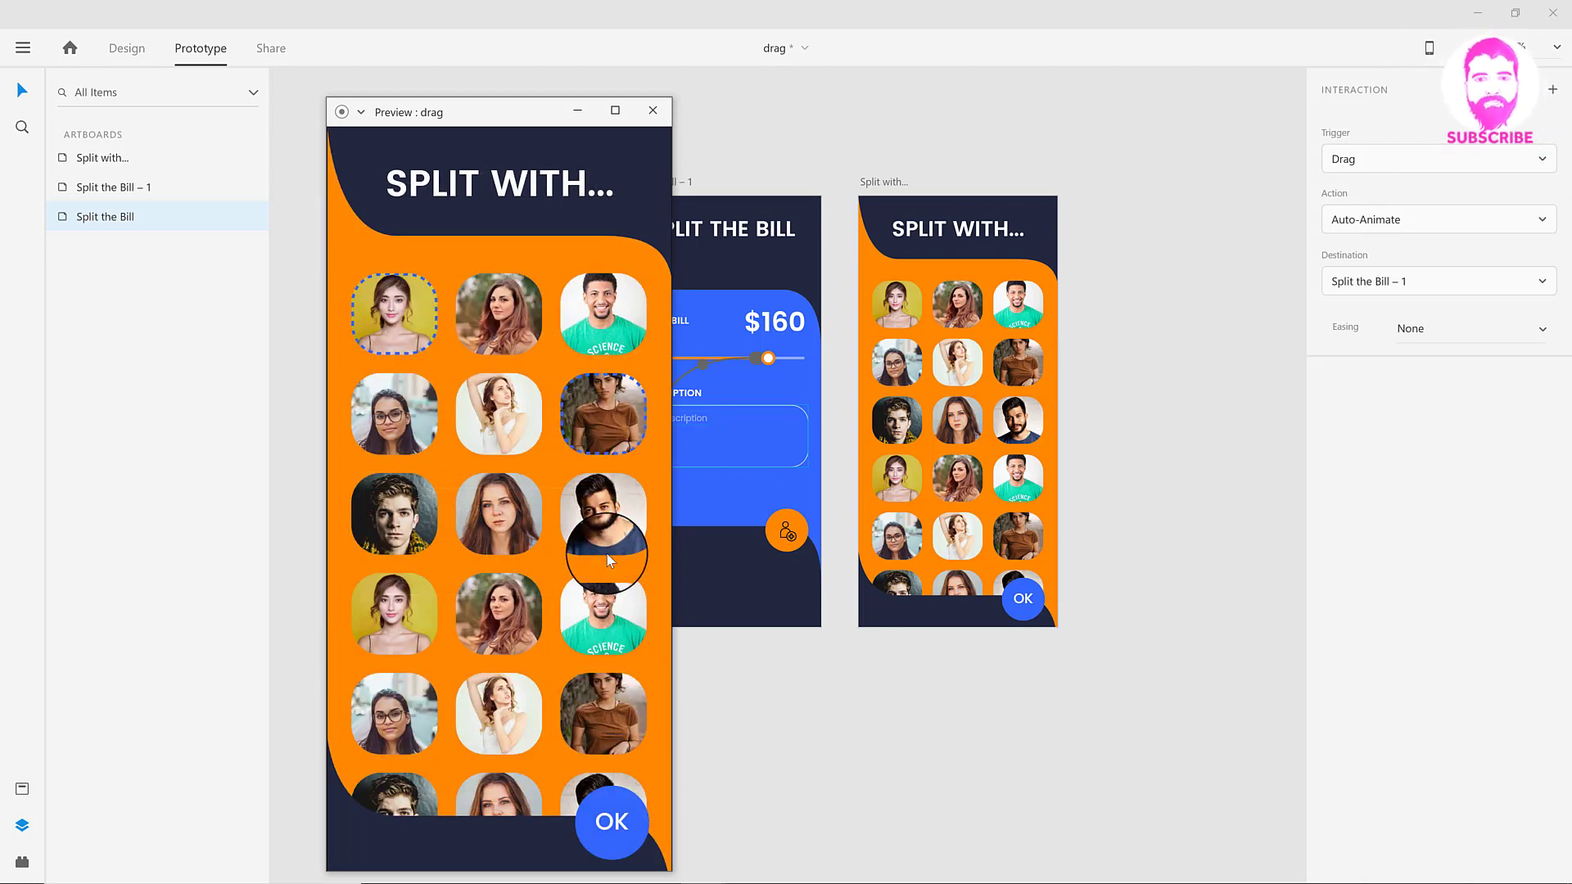
pyautogui.click(604, 589)
pyautogui.moveTo(607, 595); pyautogui.dragTo(629, 291)
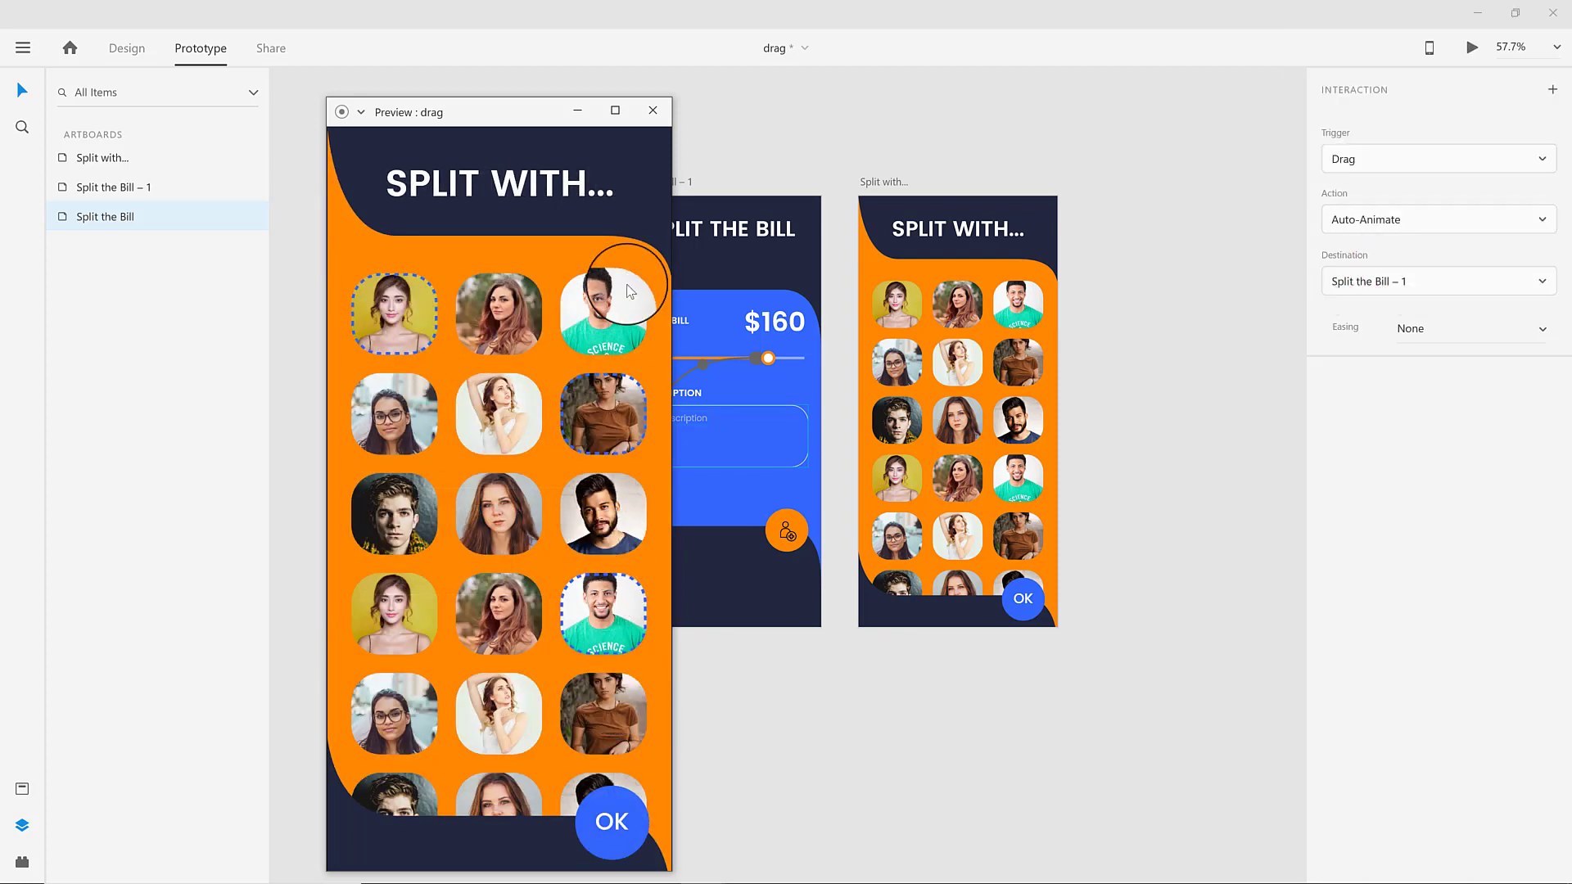
pyautogui.click(656, 123)
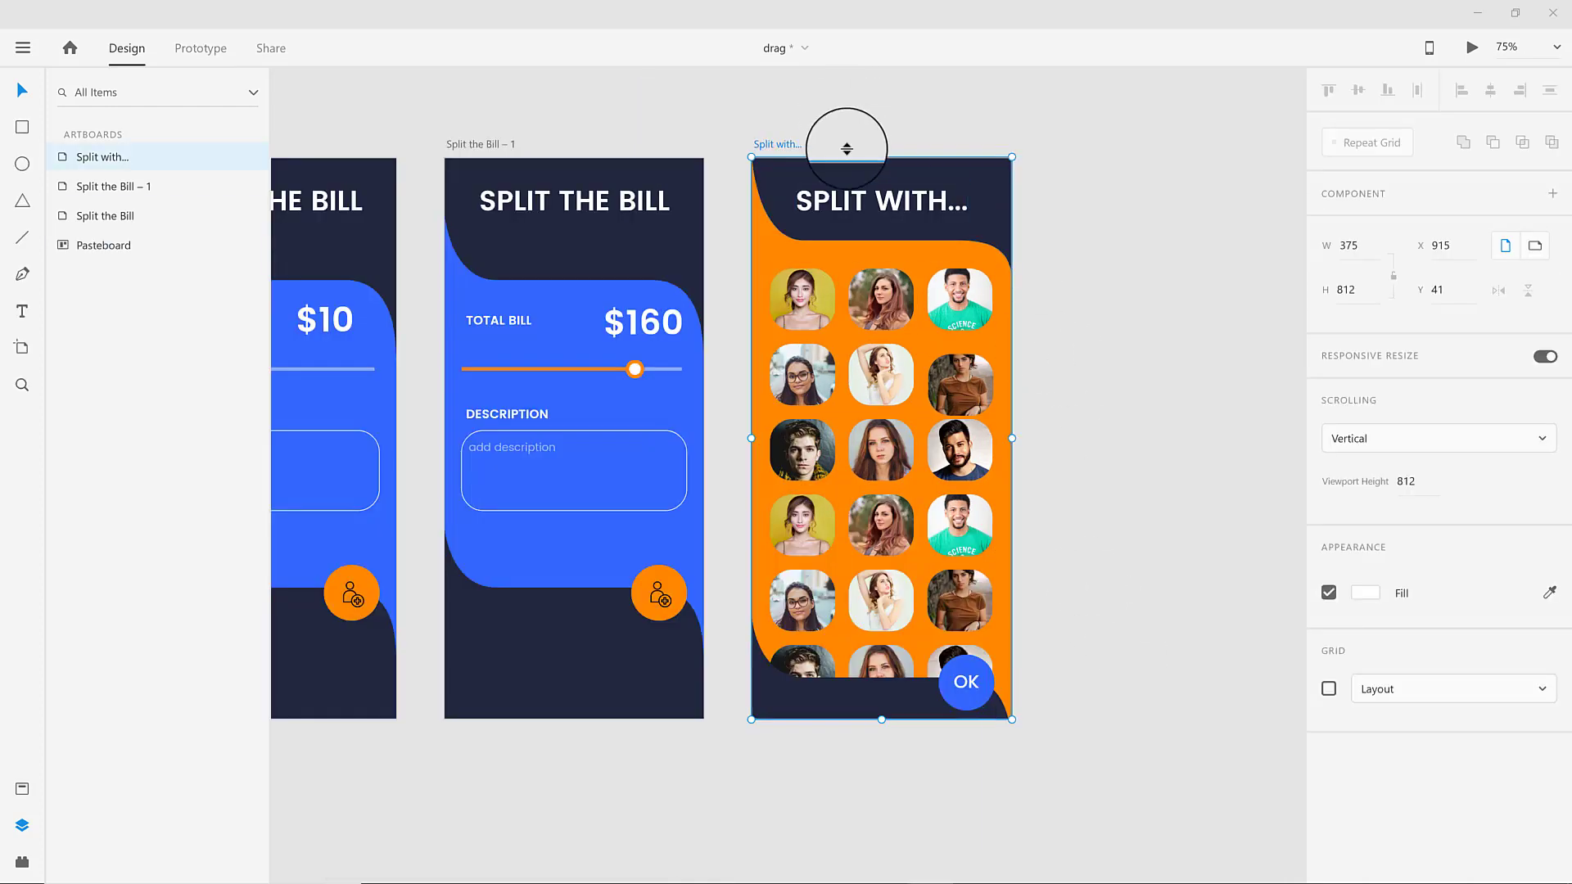
# Duplicate the Split with... artboard and move the copy's title up above its frame.
pyautogui.hotkey('ctrl', 'd')
pyautogui.hscroll(5, 1016, 168)
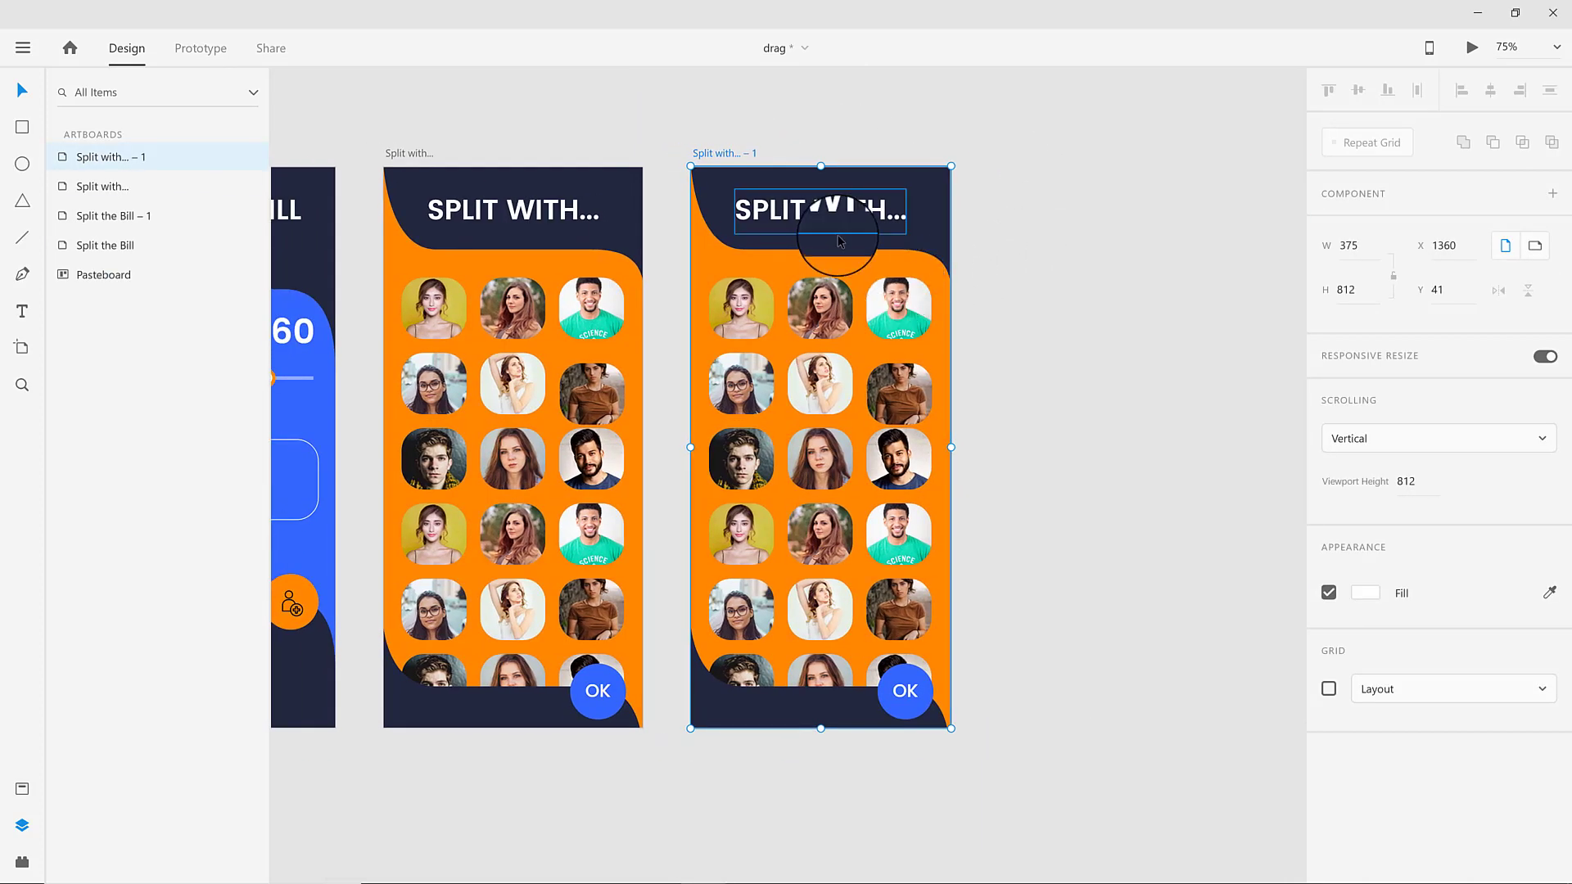
pyautogui.click(853, 230)
pyautogui.moveTo(868, 215); pyautogui.dragTo(866, 140)
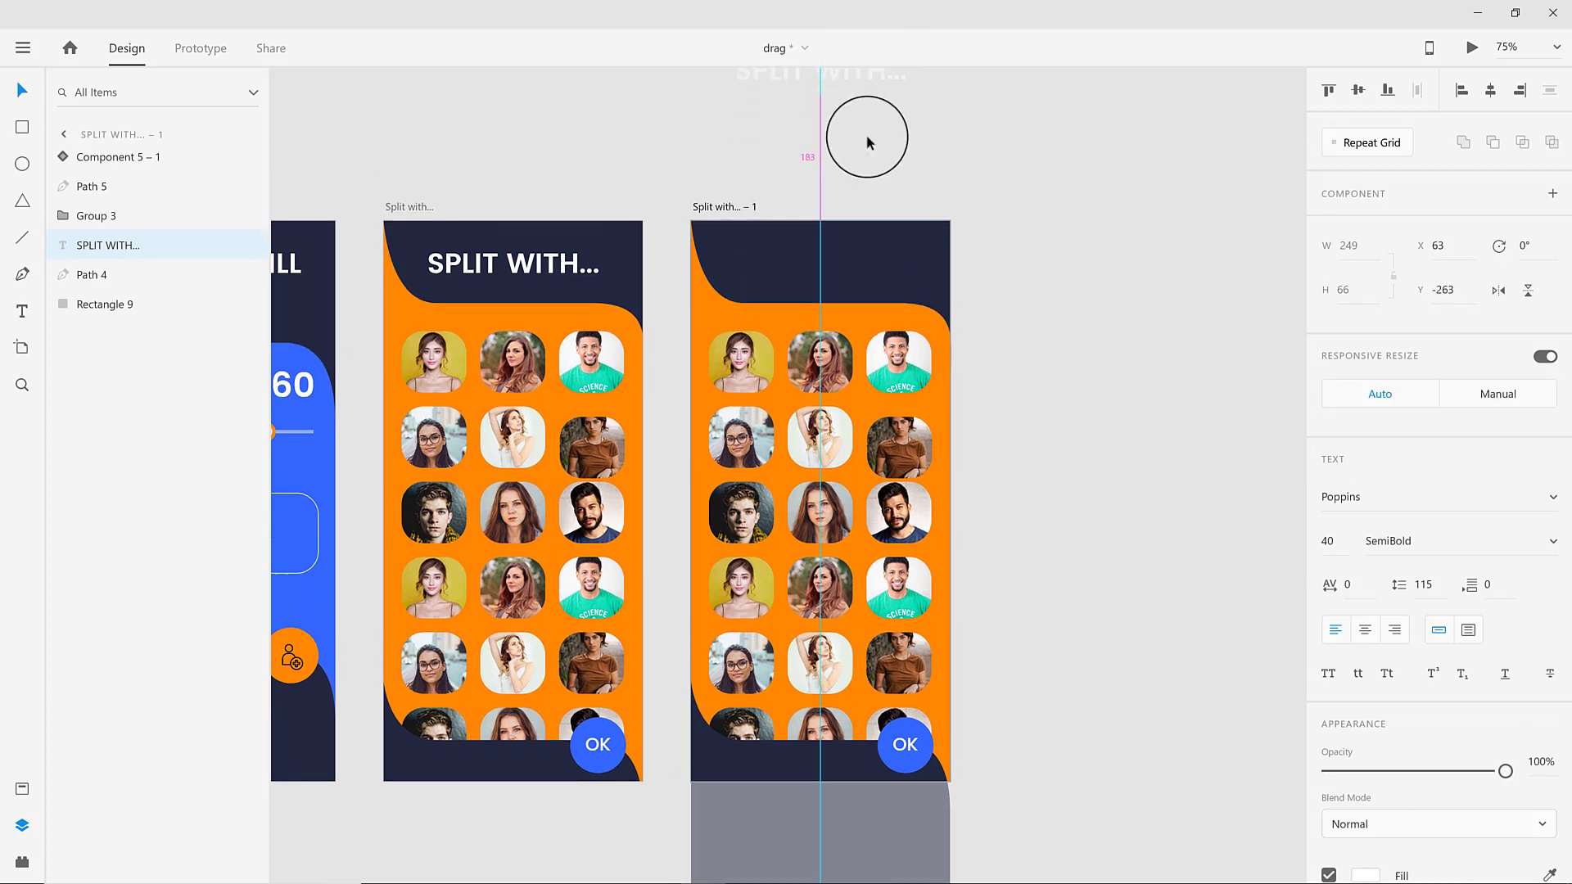
# Move the copy's orange background shape up past the artboard's upper edge and its navy footer shape down below the frame.
pyautogui.click(857, 322)
pyautogui.click(856, 322)
pyautogui.moveTo(821, 219); pyautogui.dragTo(806, 90)
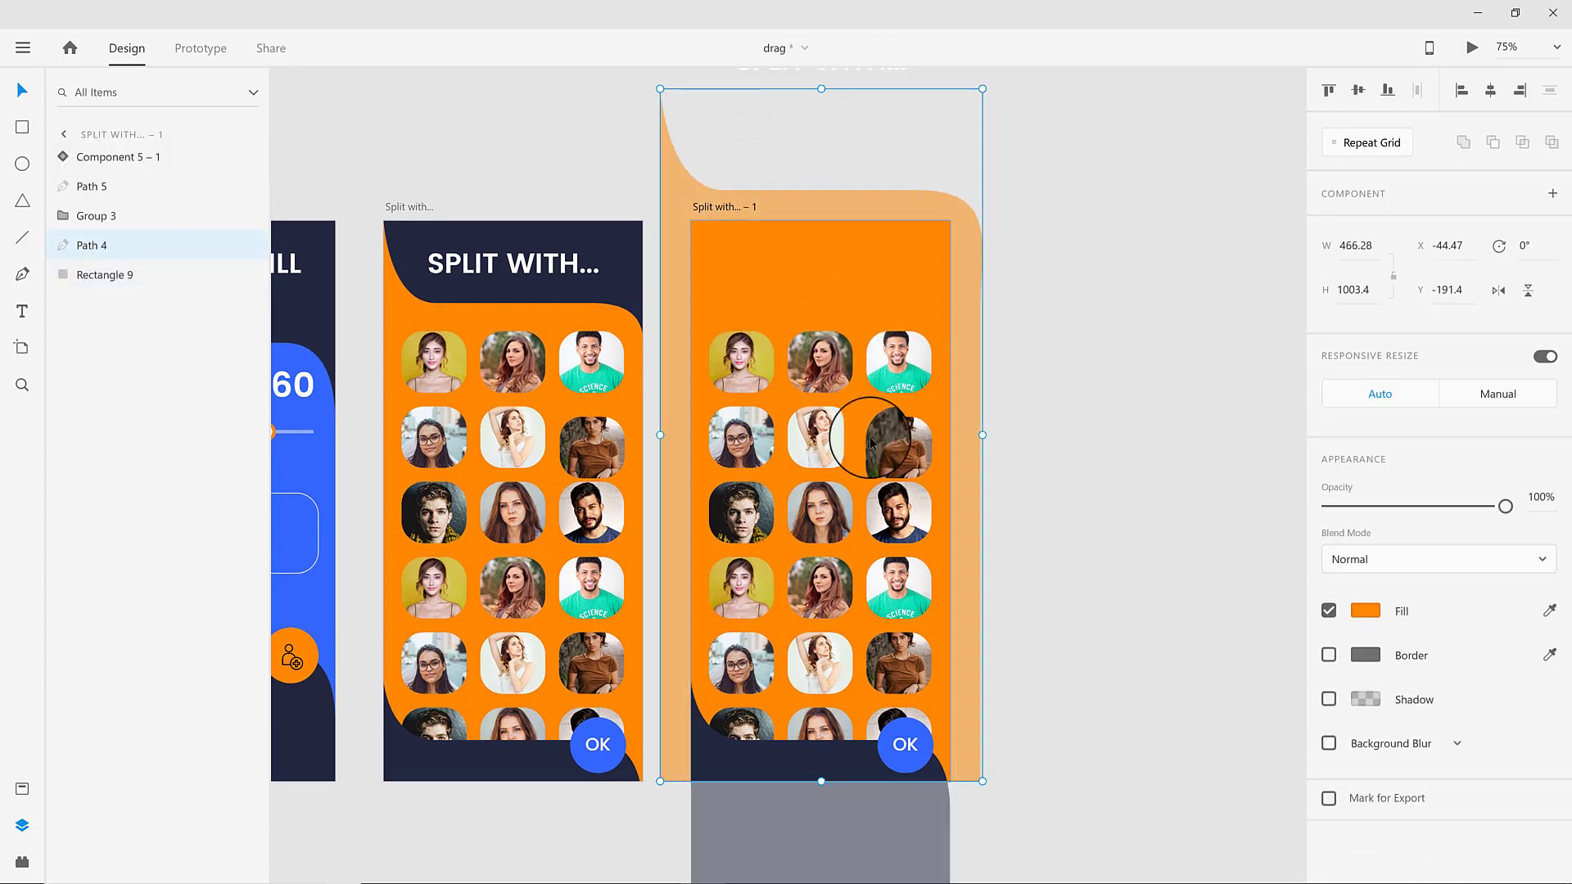
pyautogui.scroll(-4, 860, 492)
pyautogui.keyDown('shift'); pyautogui.click(837, 622); pyautogui.keyUp('shift')
pyautogui.moveTo(832, 631); pyautogui.dragTo(858, 764)
pyautogui.scroll(4, 847, 740)
pyautogui.click(967, 323)
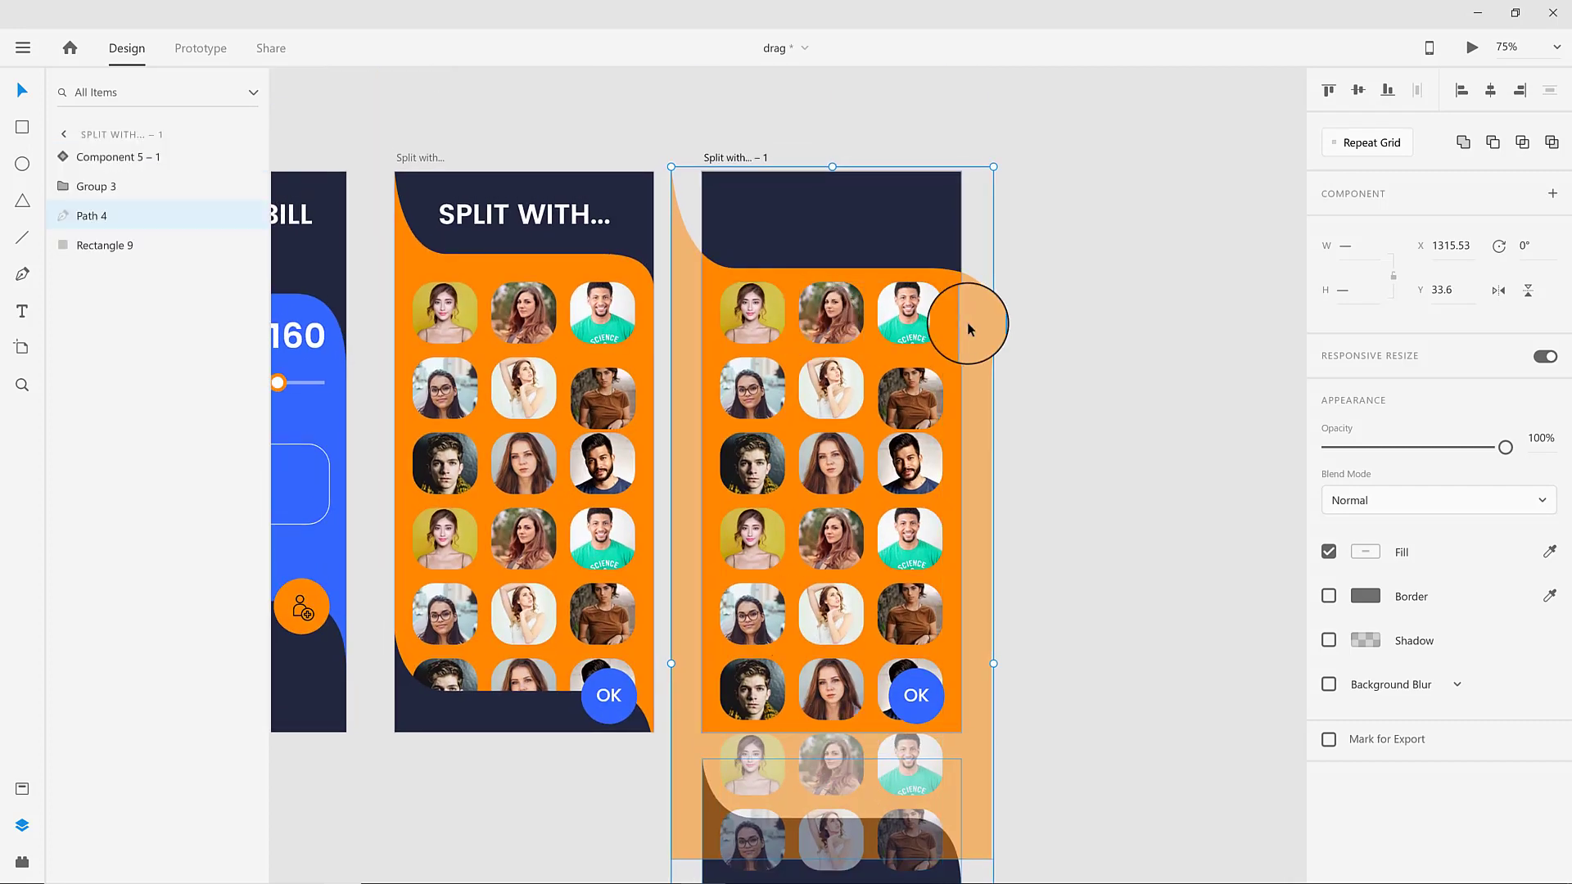
pyautogui.moveTo(831, 162); pyautogui.dragTo(826, 59)
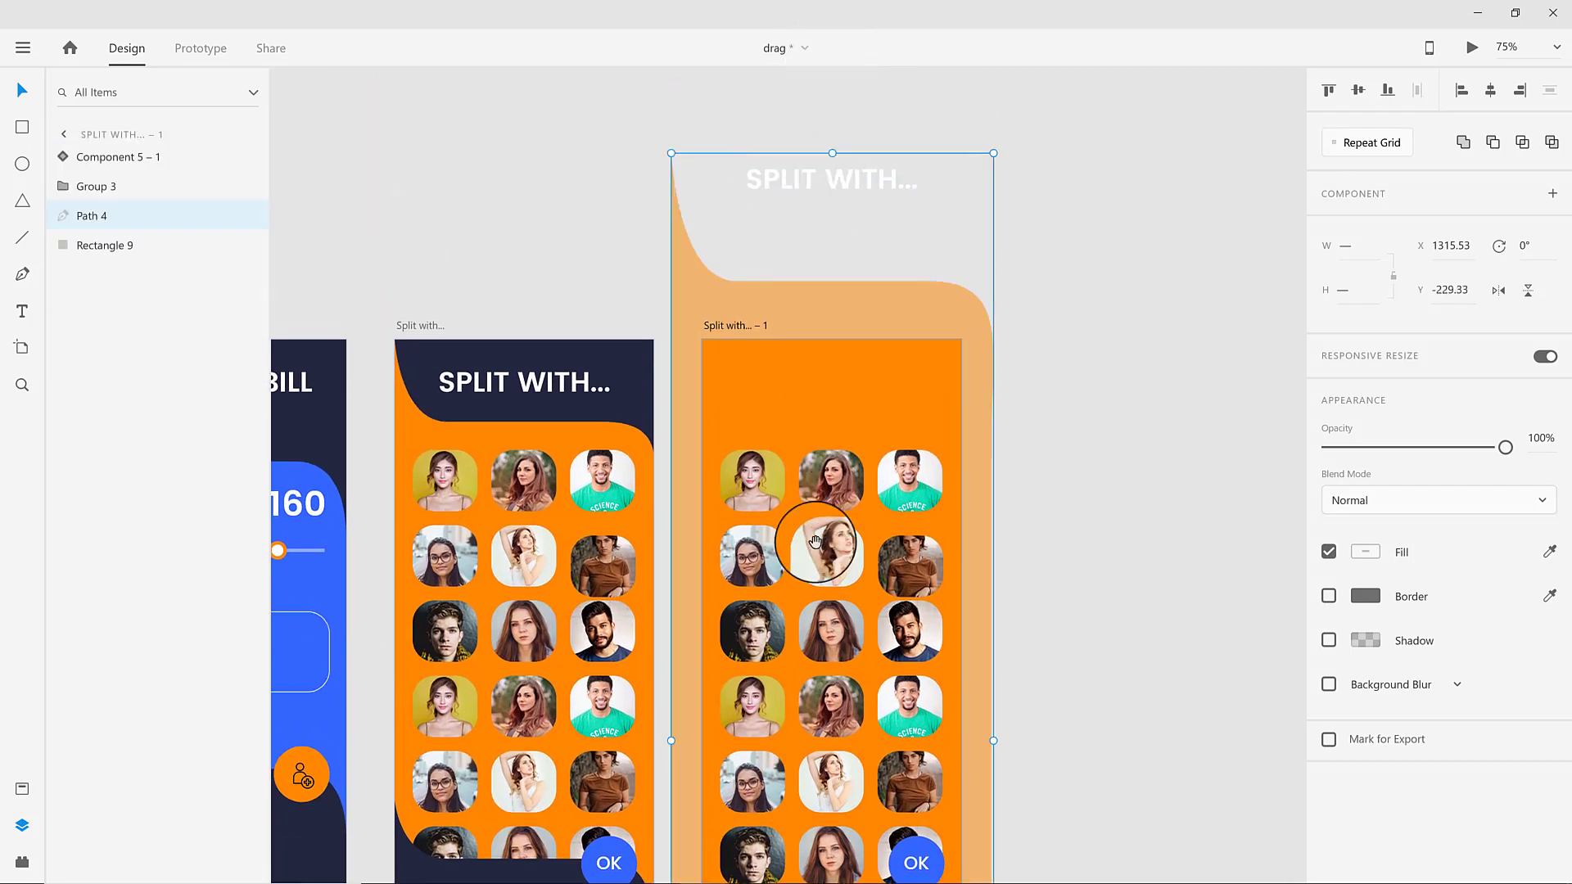
# Move the copy's photo group up to Y -40, aligning its last row with the artboard's lower edge.
pyautogui.moveTo(818, 540); pyautogui.dragTo(814, 327)
pyautogui.click(754, 271)
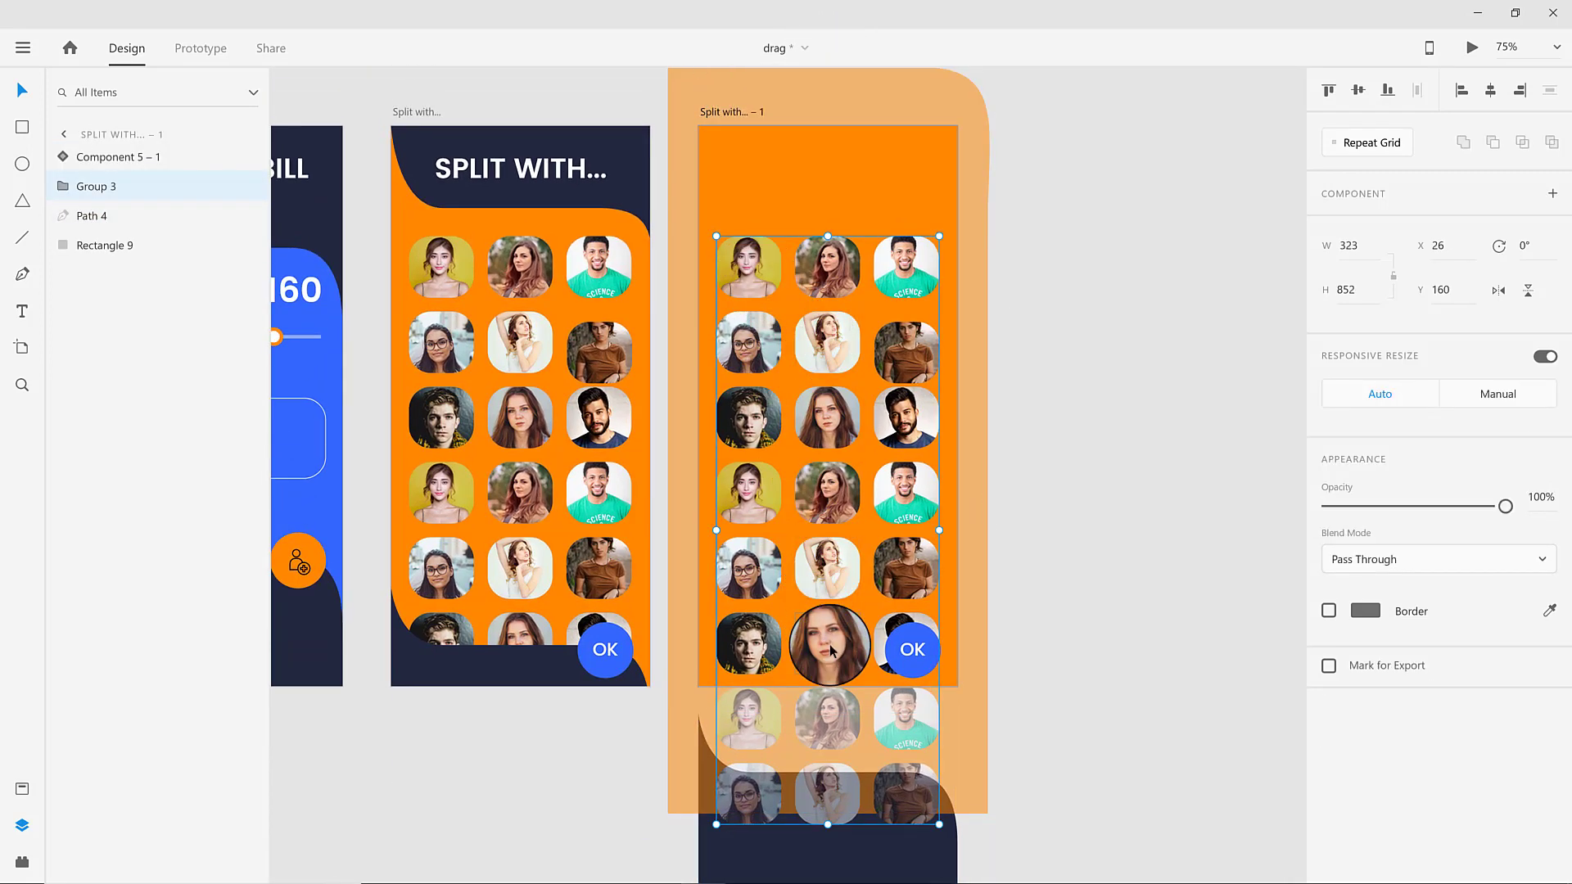
pyautogui.moveTo(829, 644); pyautogui.dragTo(831, 598)
pyautogui.scroll(-5, 831, 598)
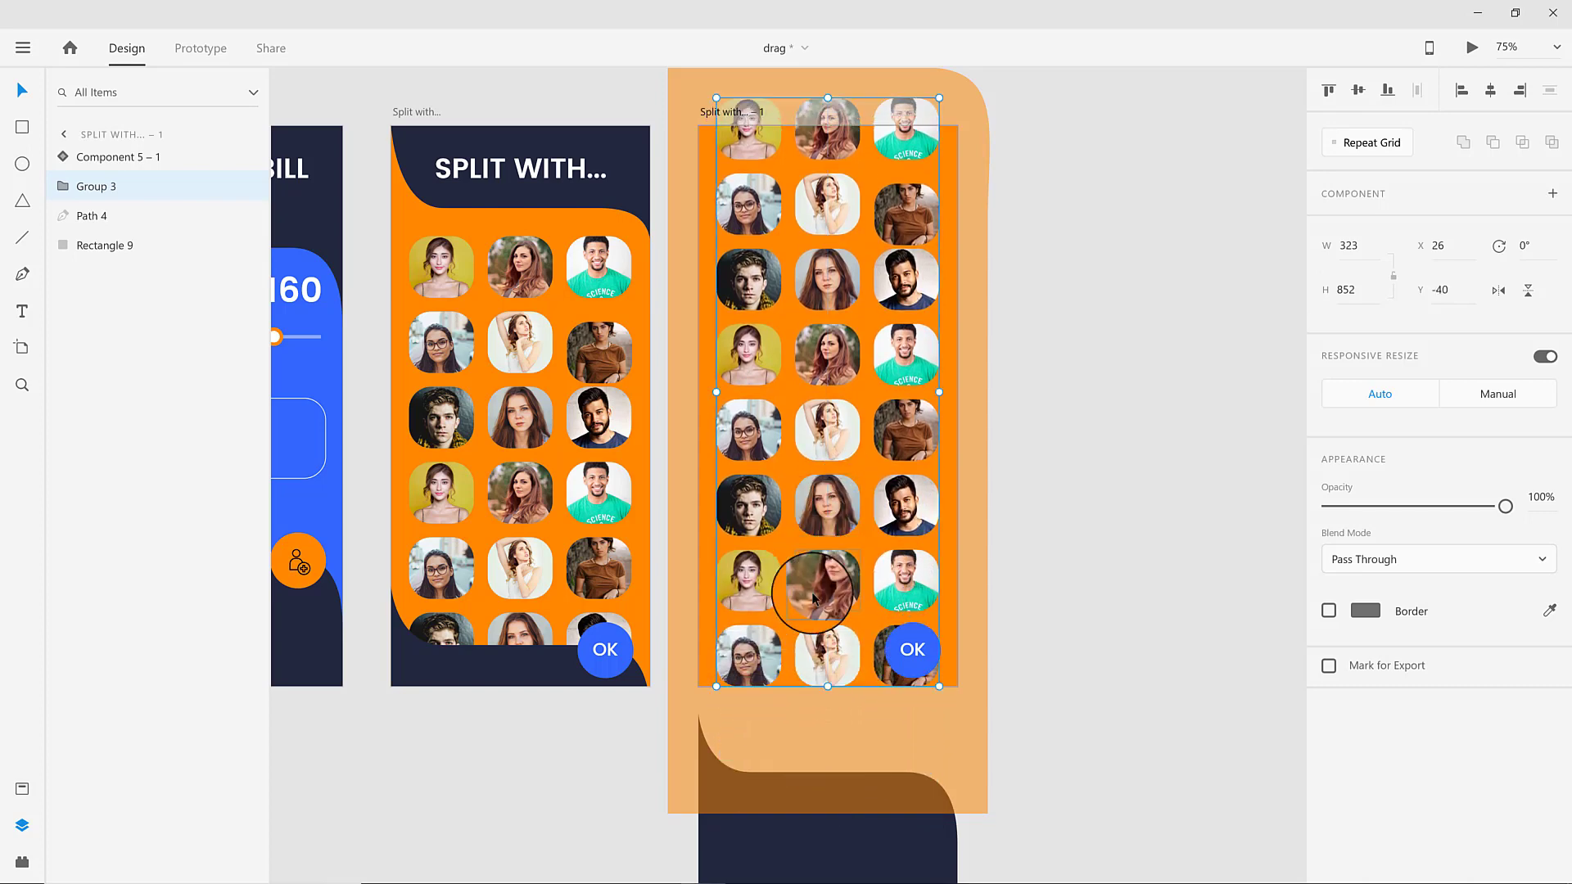
# Link the Split with... photo group to the Split with... – 1 artboard with a Drag trigger and Auto-Animate.
pyautogui.click(606, 354)
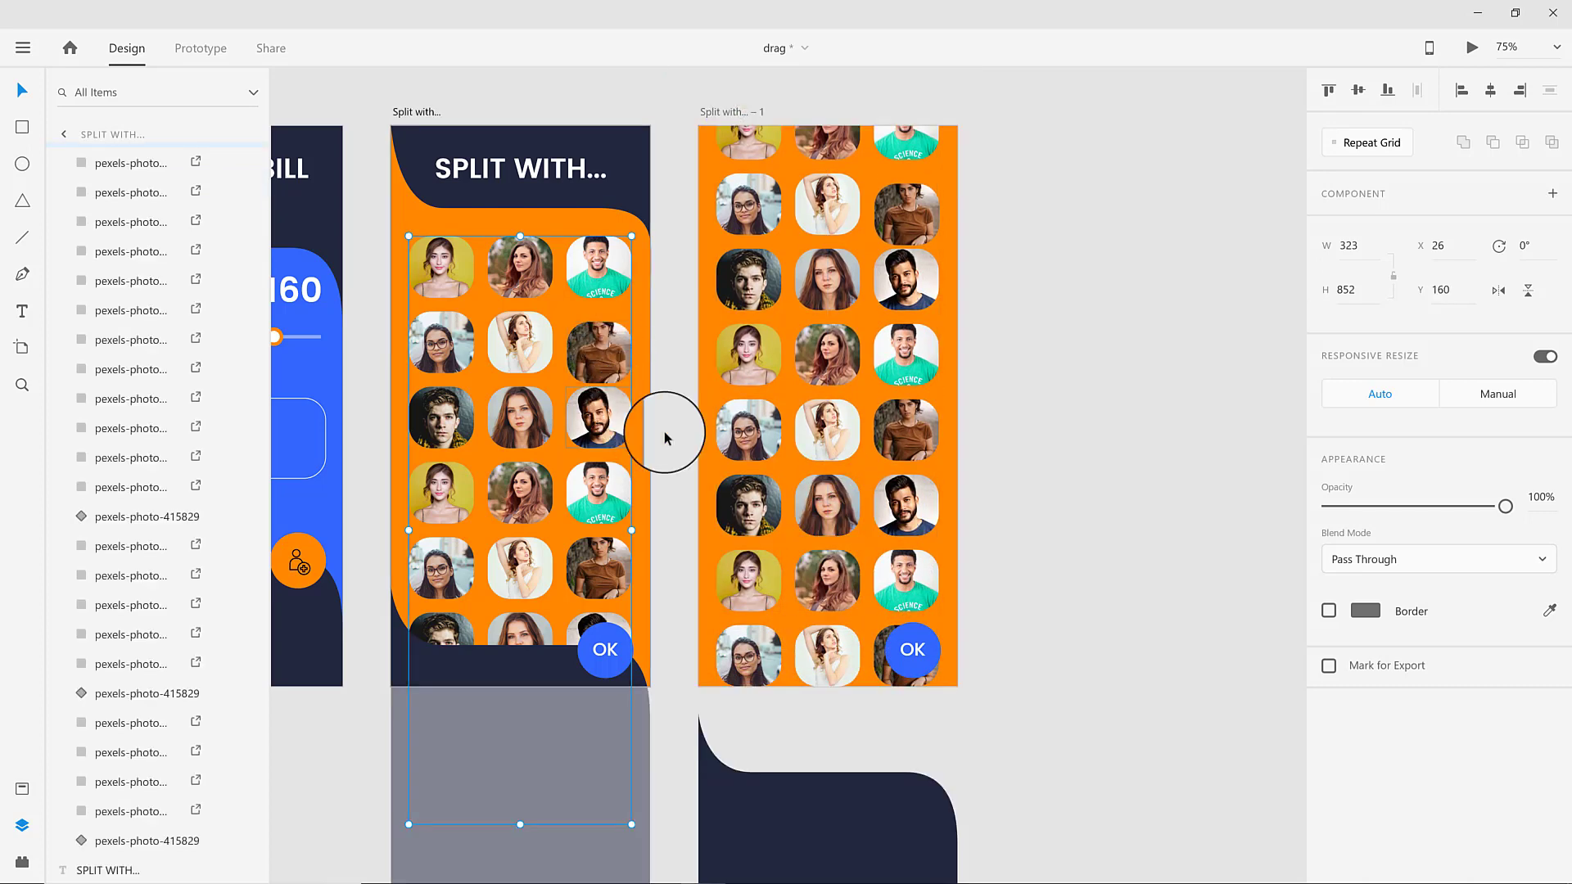
pyautogui.click(201, 48)
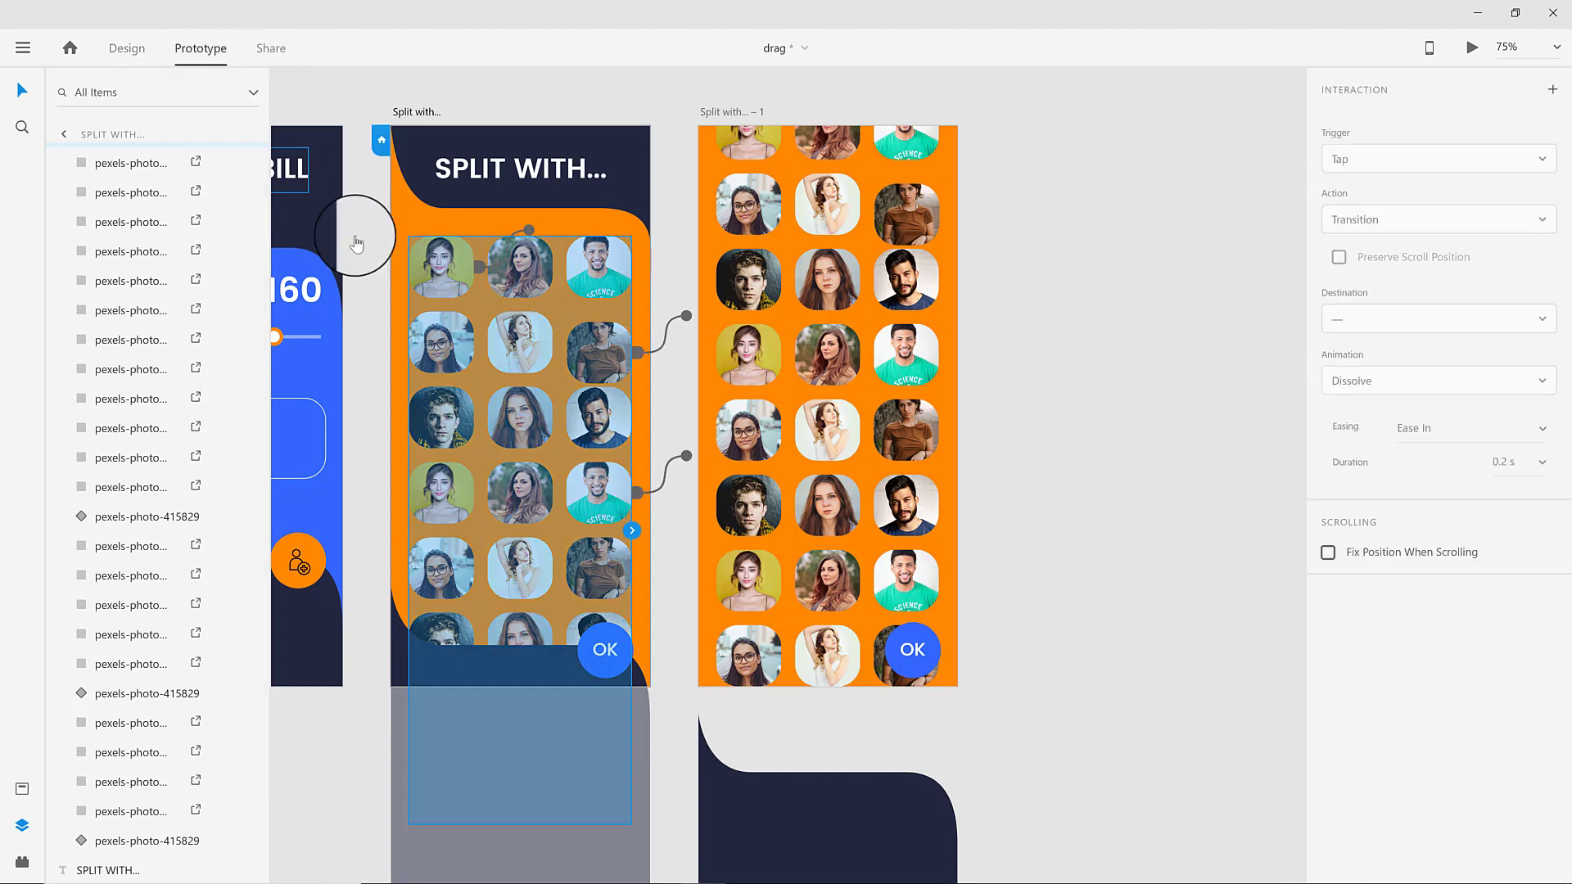
pyautogui.click(632, 529)
pyautogui.click(1440, 159)
pyautogui.click(1344, 225)
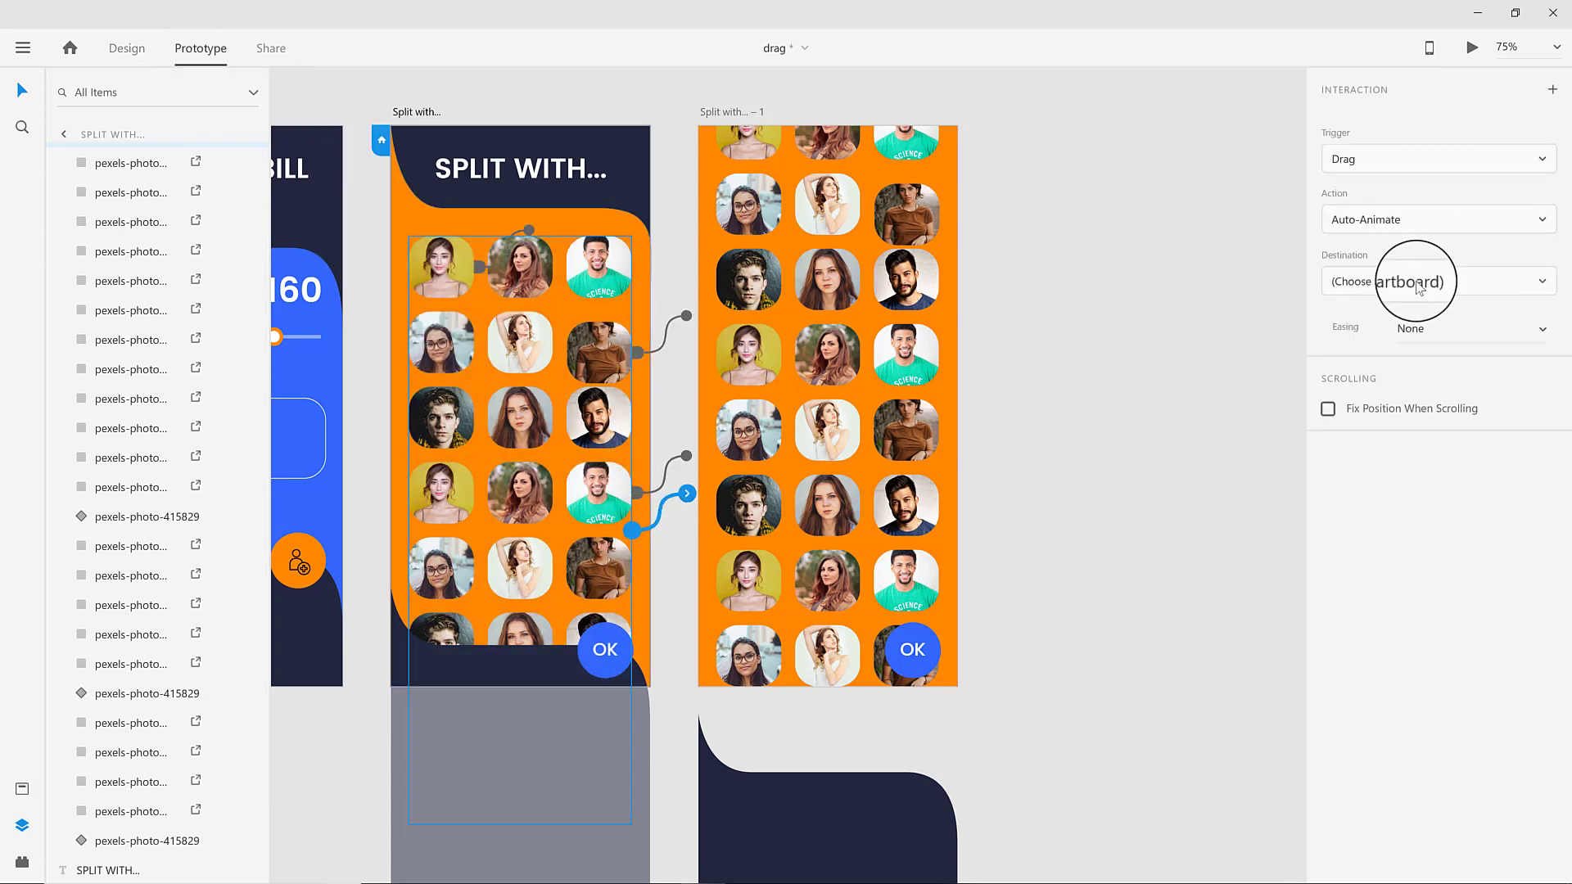
pyautogui.click(1419, 285)
pyautogui.click(1382, 442)
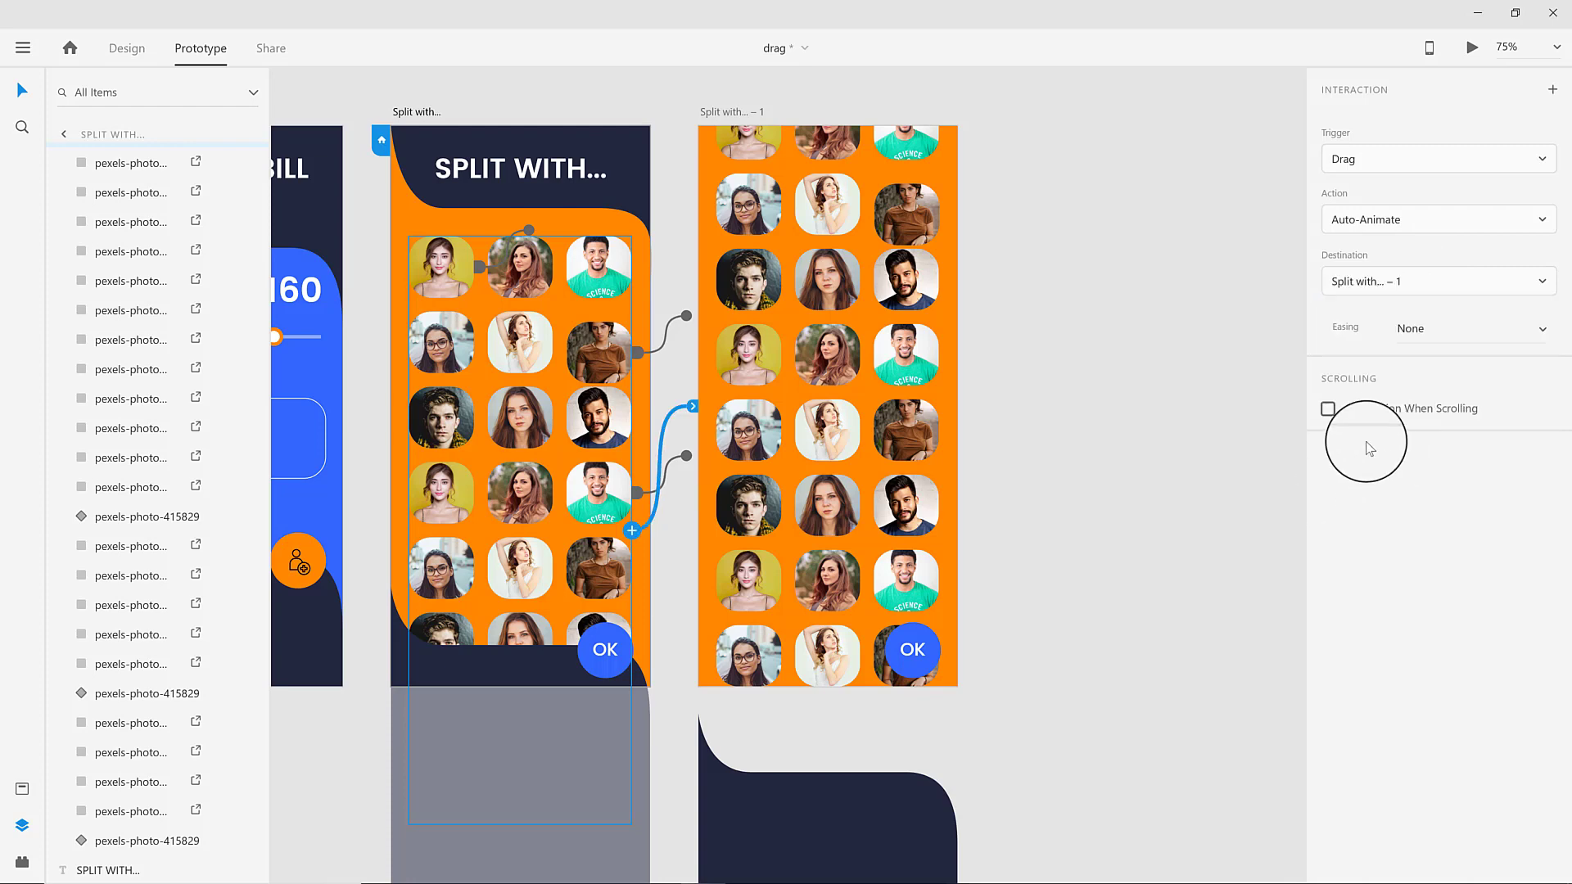
# Link the photo group on Split with... – 1 back to the Split with... artboard with a Drag trigger and Auto-Animate.
pyautogui.click(900, 366)
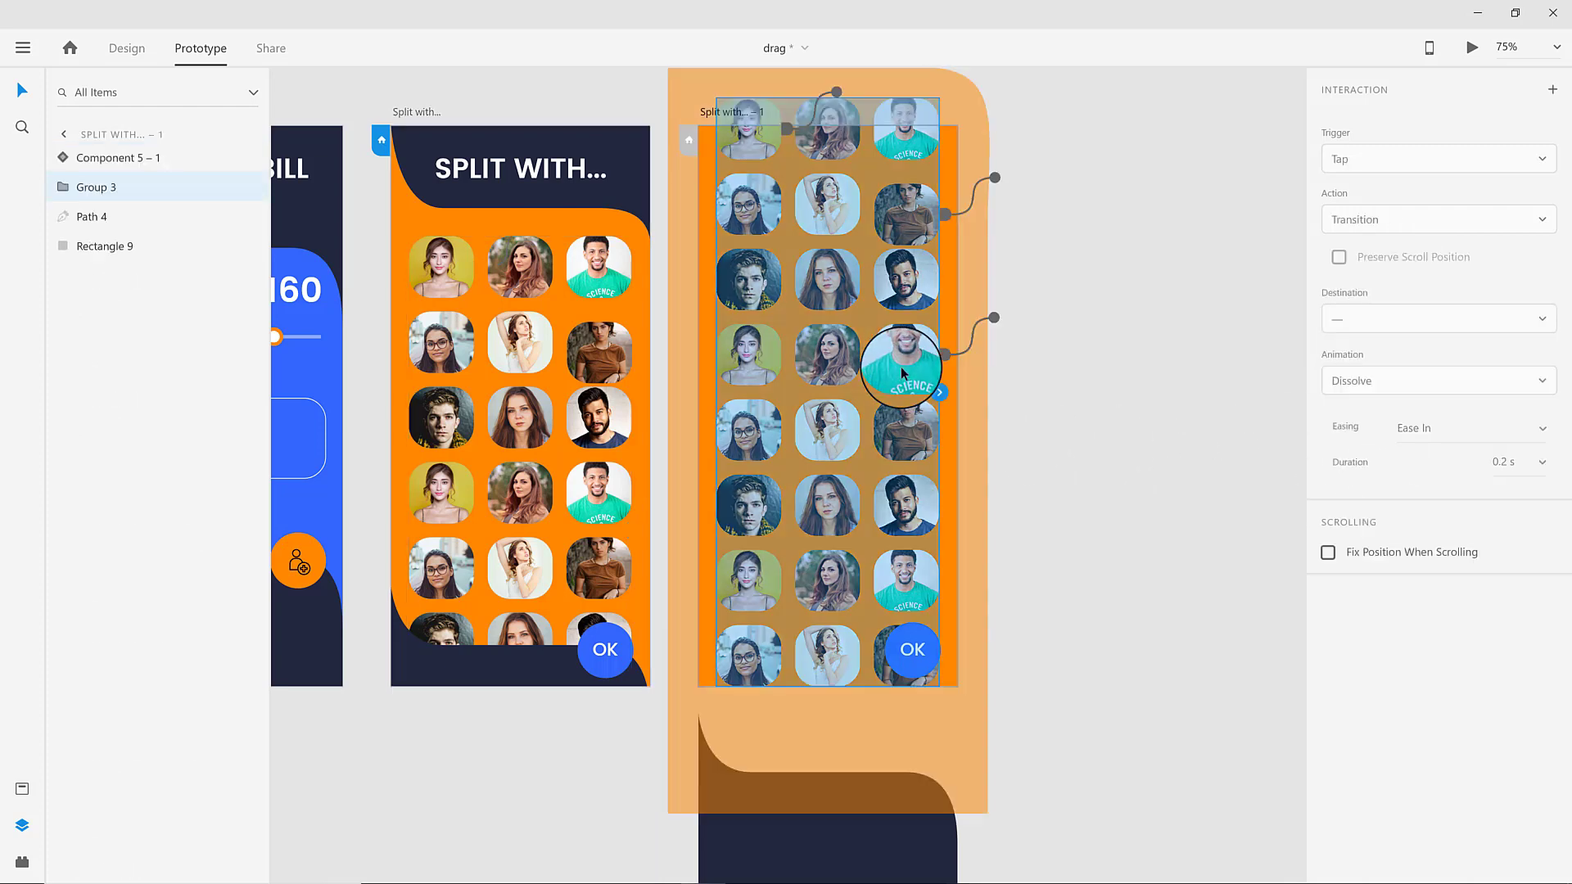
pyautogui.click(940, 391)
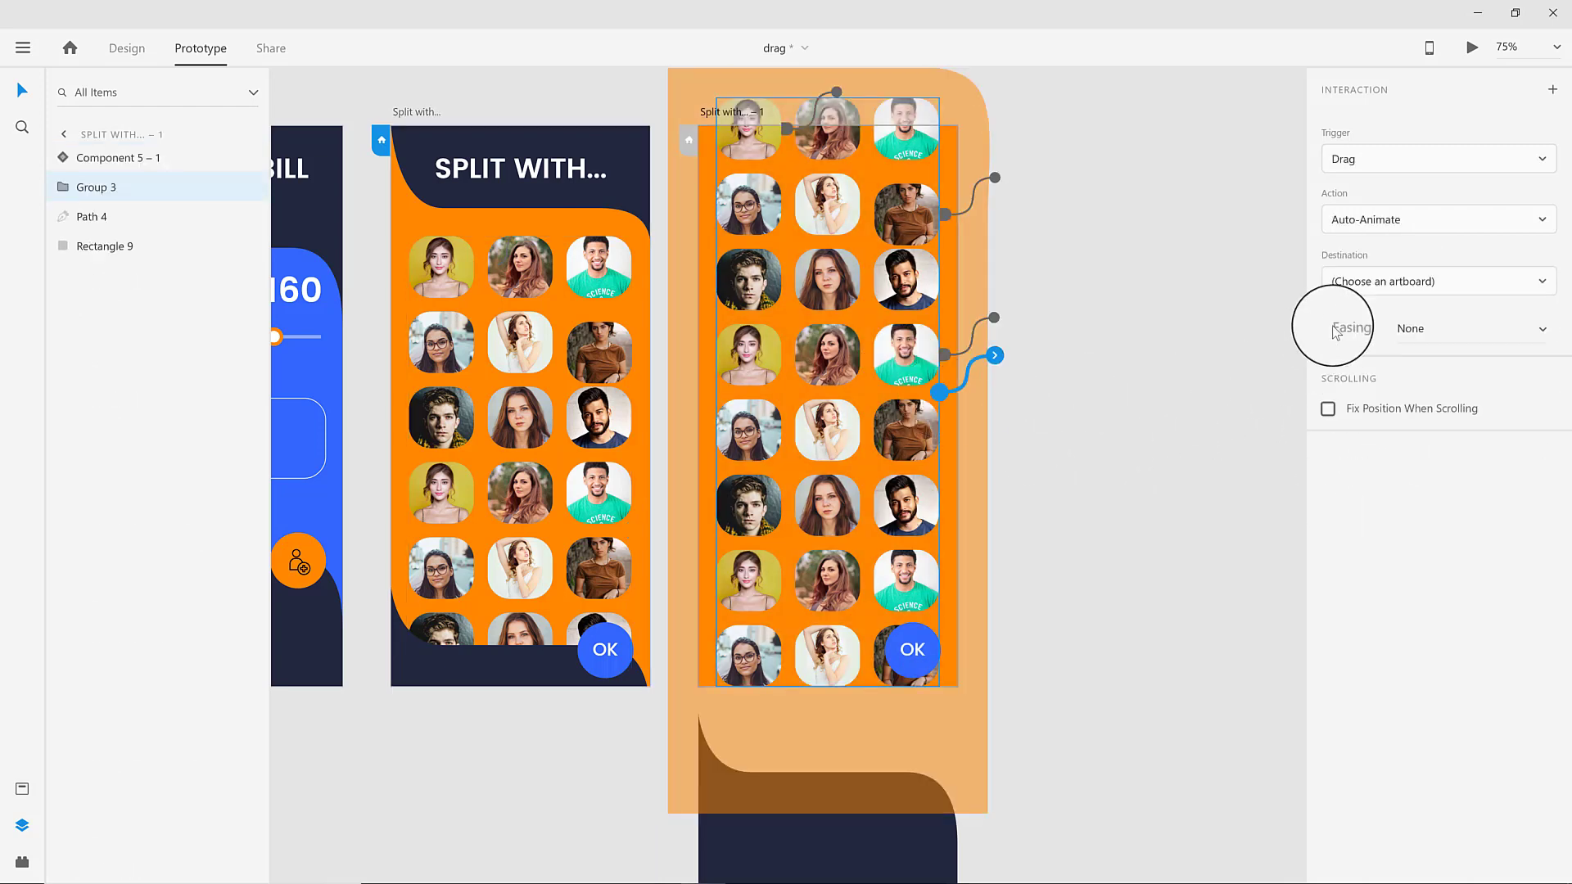
pyautogui.click(1396, 279)
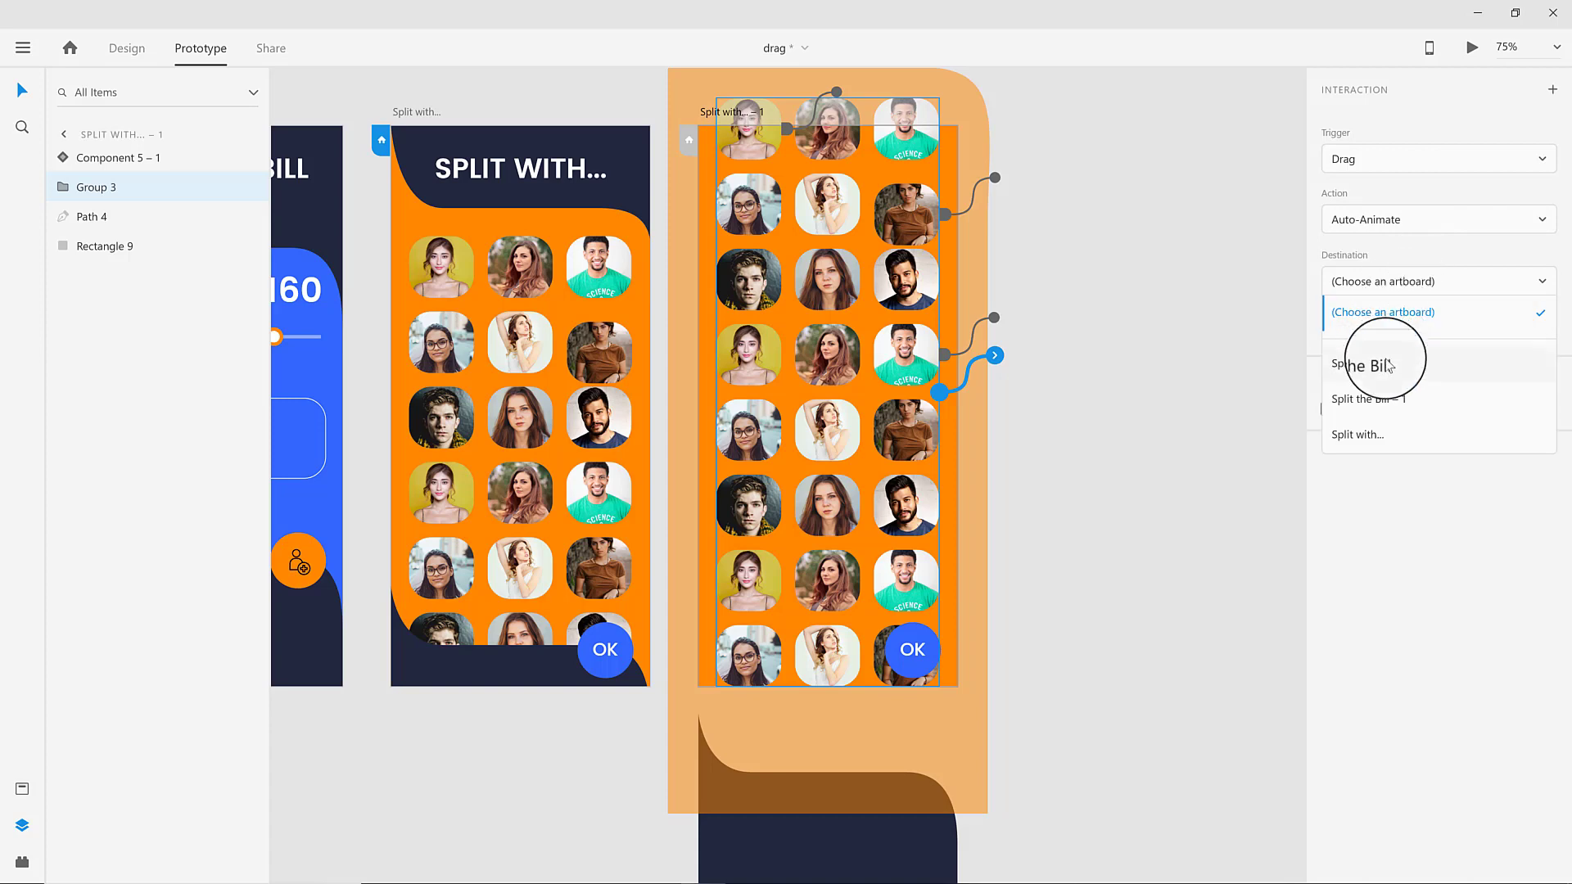
pyautogui.click(1375, 436)
# Paste the DONE artboard with the checkmark and success message beside Split with... – 1.
pyautogui.scroll(-4, 1214, 472)
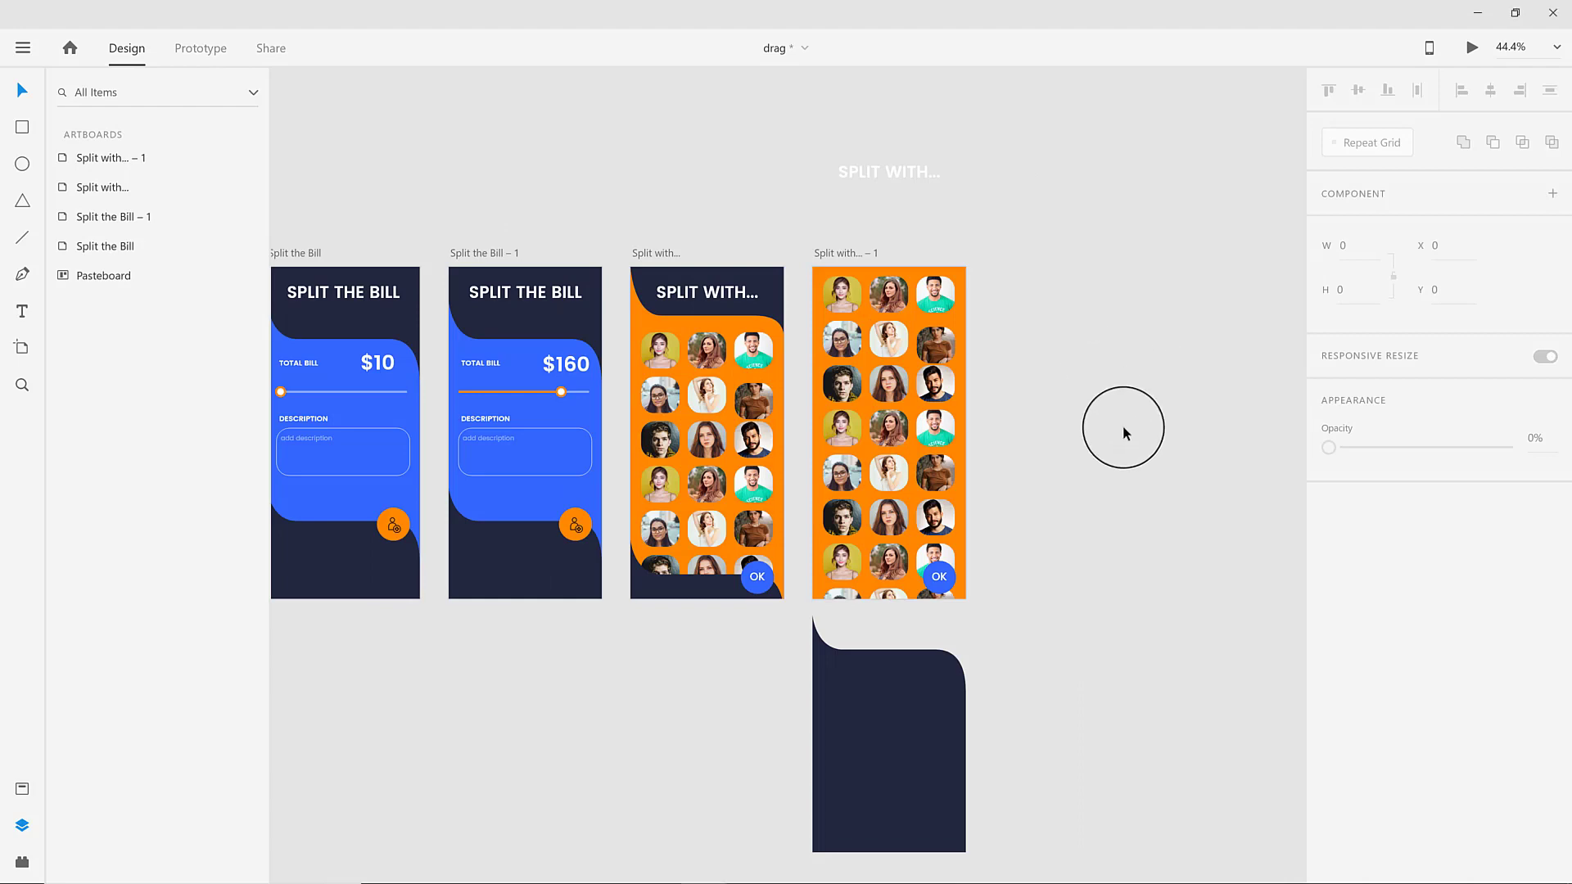
pyautogui.moveTo(1123, 427); pyautogui.dragTo(1048, 411)
pyautogui.hotkey('ctrl', 'v')
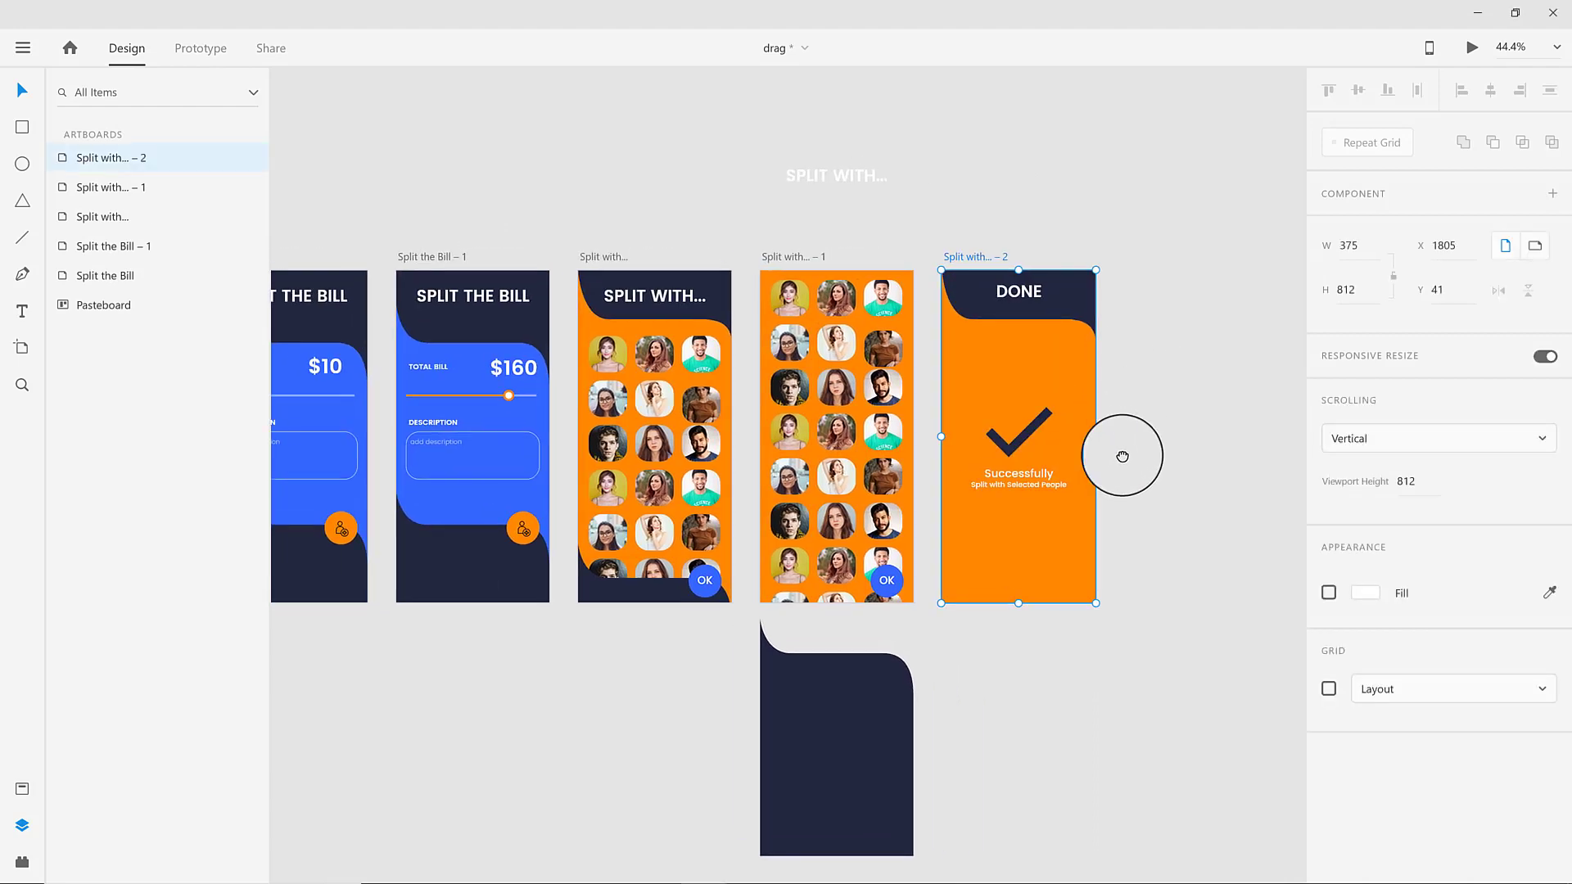
# Link the OK button on Split with... – 1 to Split with... – 2 as a Tap Overlay with Slide Up, Ease In-Out and 1 s duration.
pyautogui.scroll(3, 1017, 473)
pyautogui.click(805, 655)
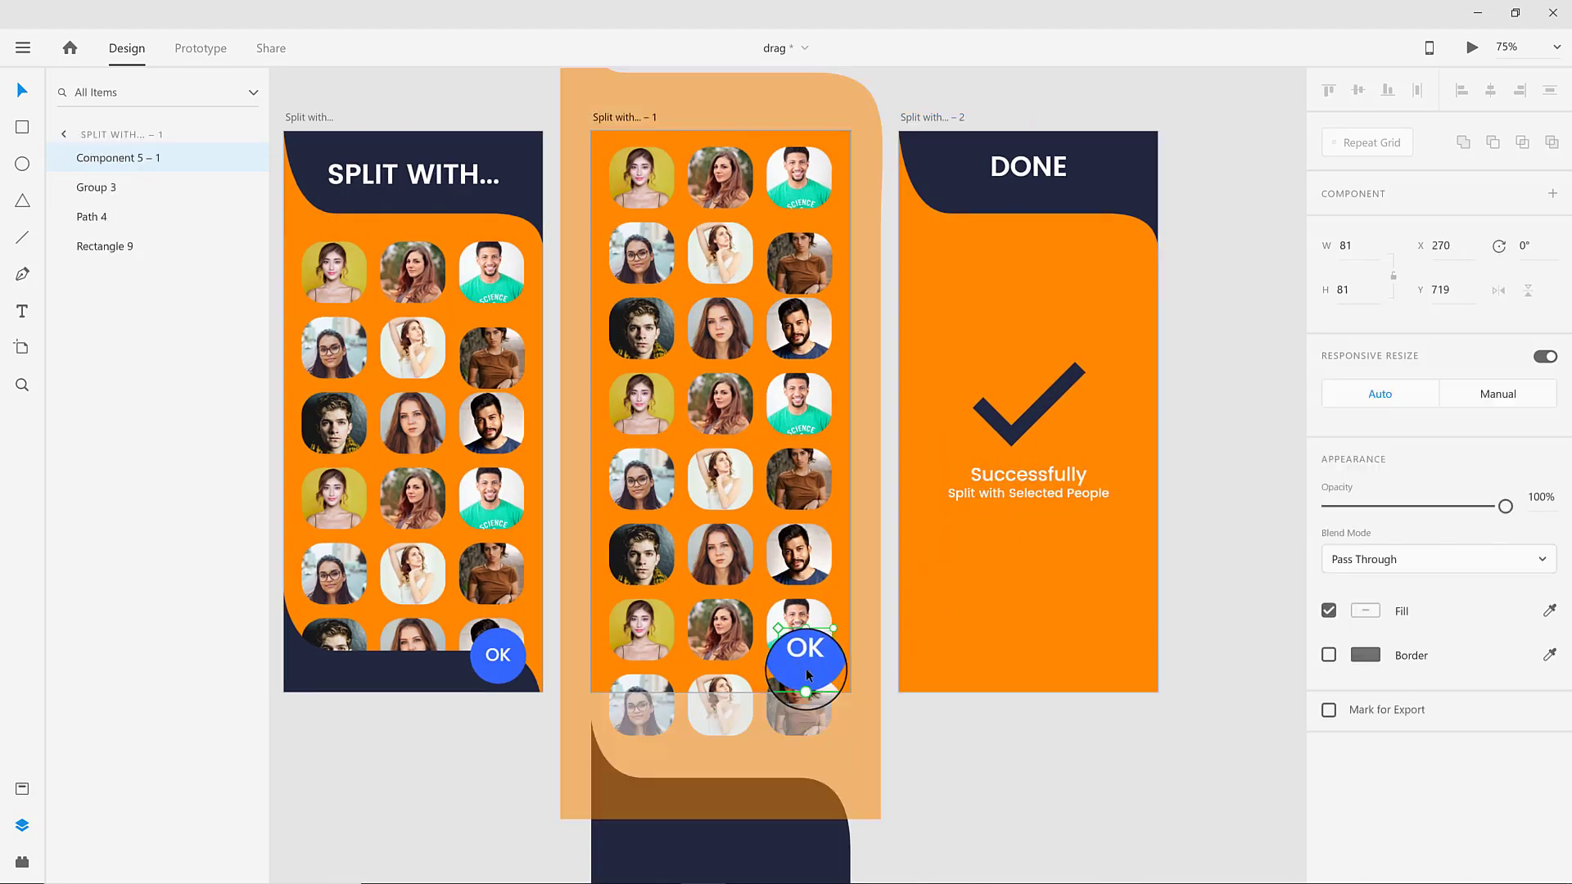
pyautogui.click(205, 52)
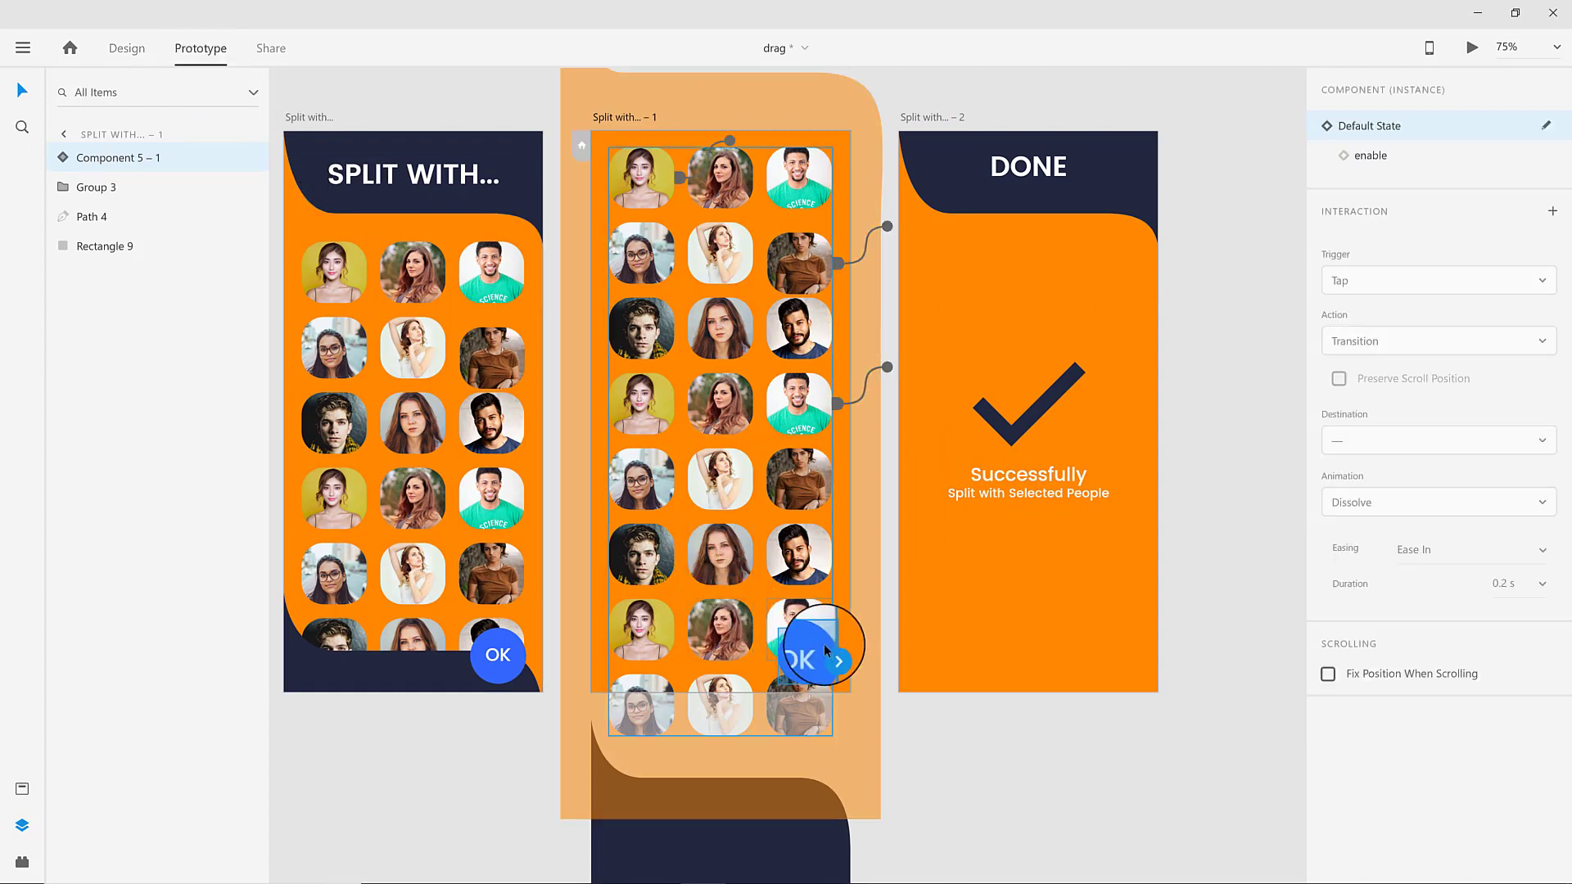
pyautogui.moveTo(838, 657); pyautogui.dragTo(918, 632)
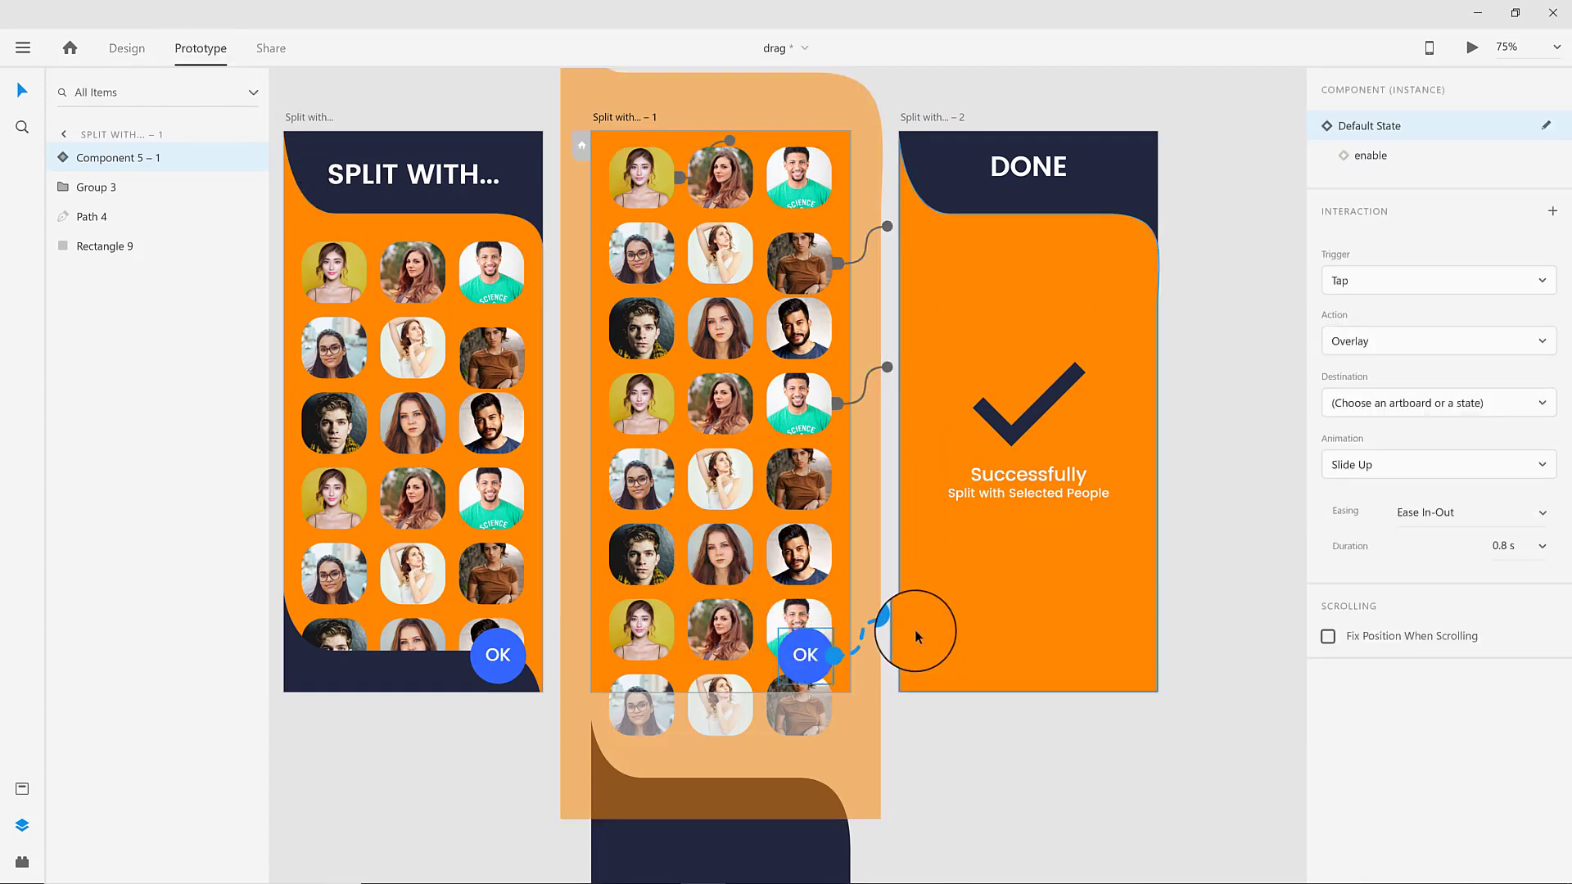
pyautogui.click(1410, 342)
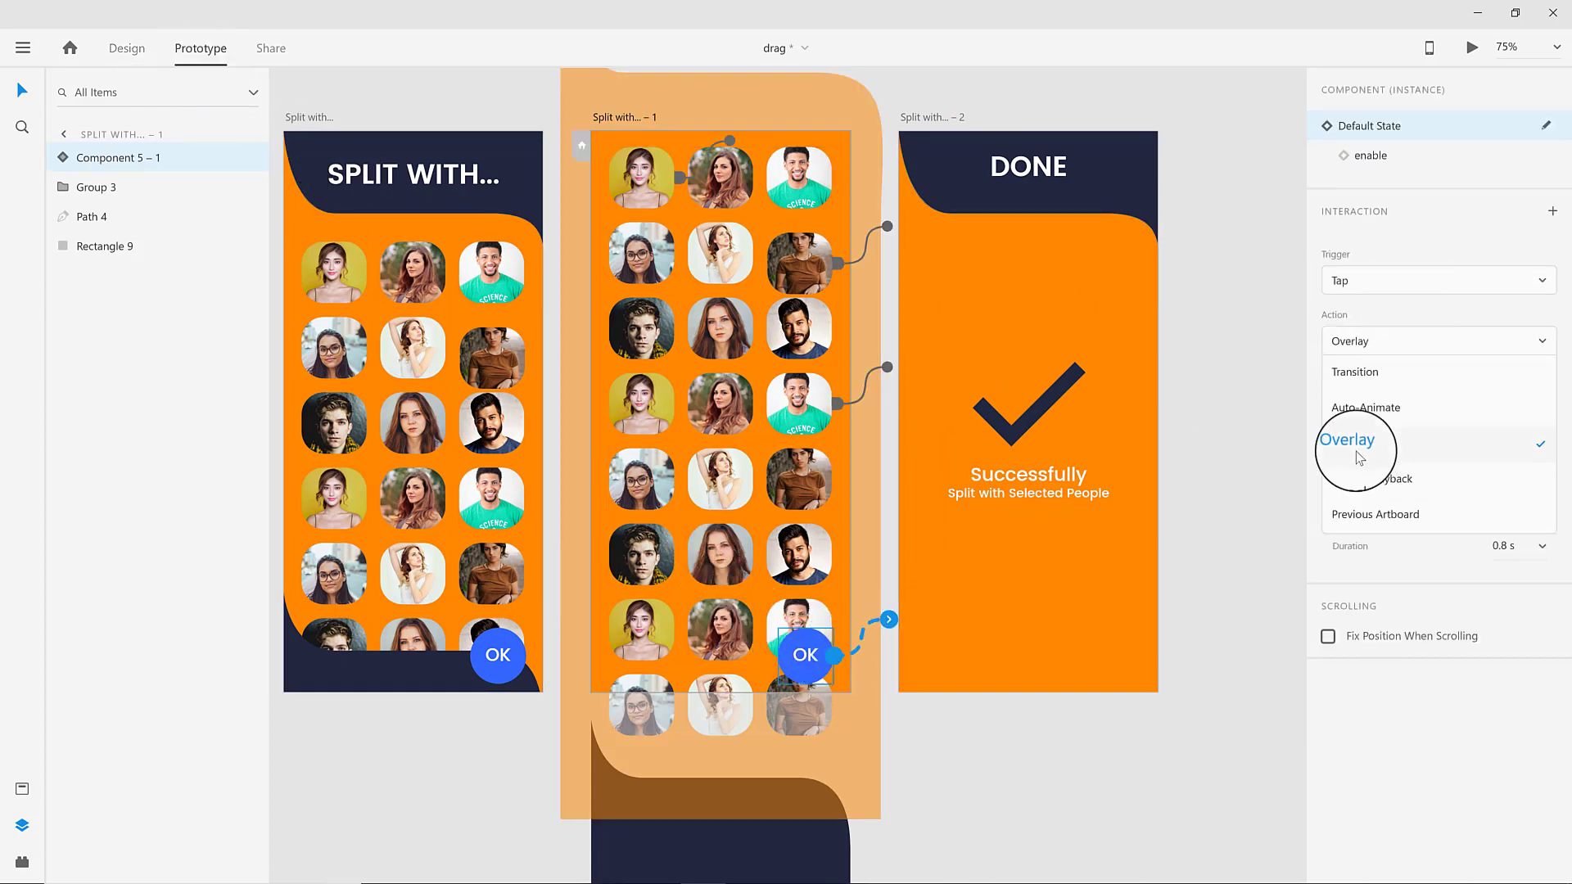
pyautogui.click(1359, 451)
pyautogui.click(1410, 404)
pyautogui.click(1394, 616)
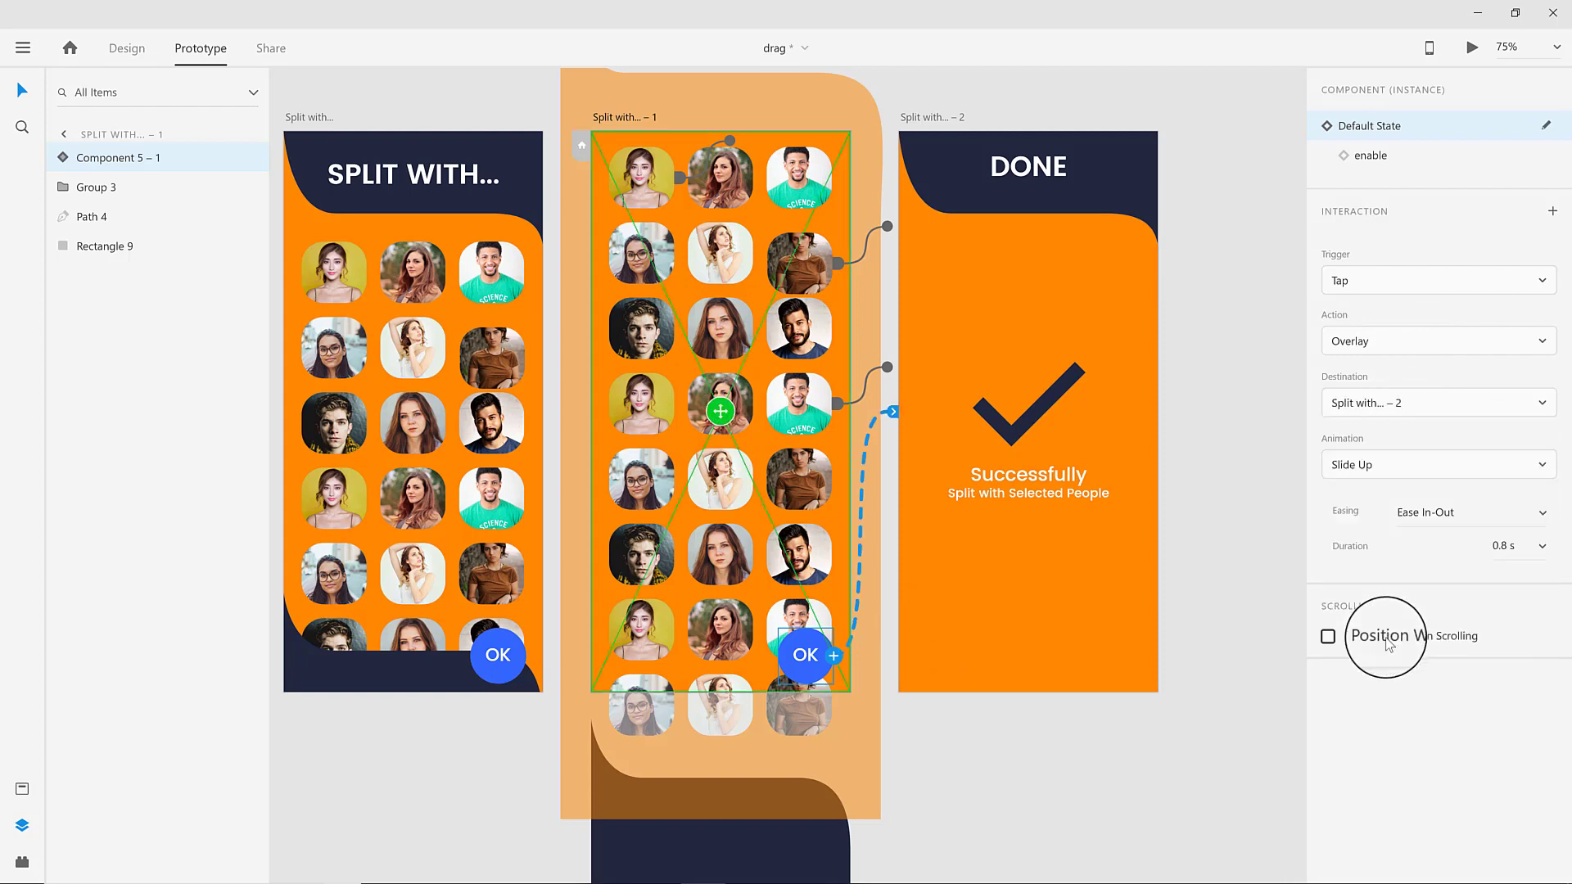
pyautogui.click(1541, 547)
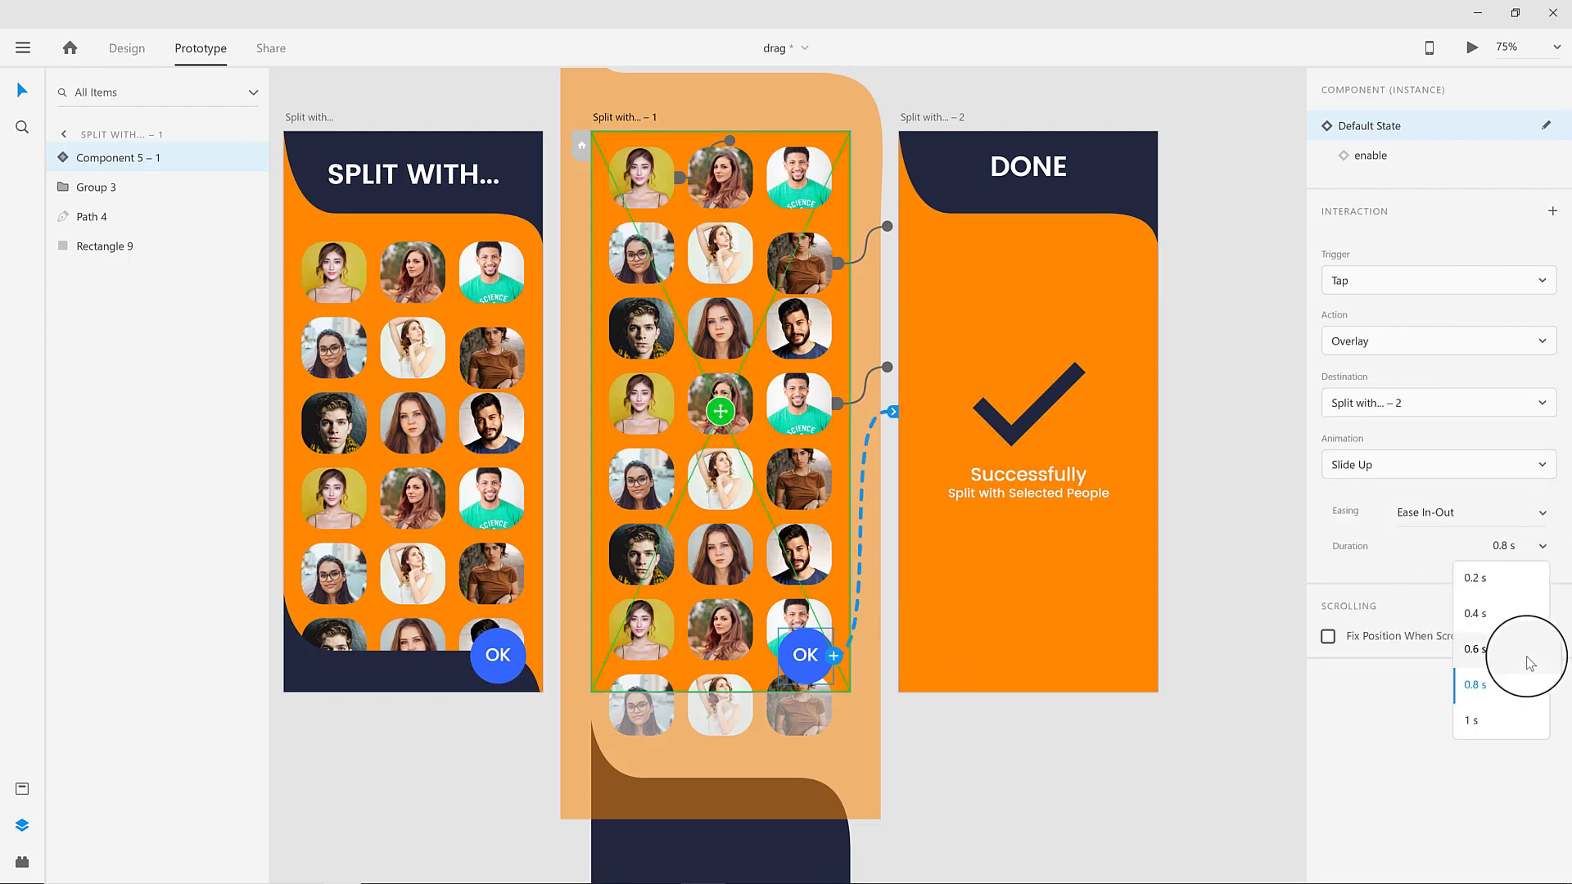
pyautogui.click(1491, 708)
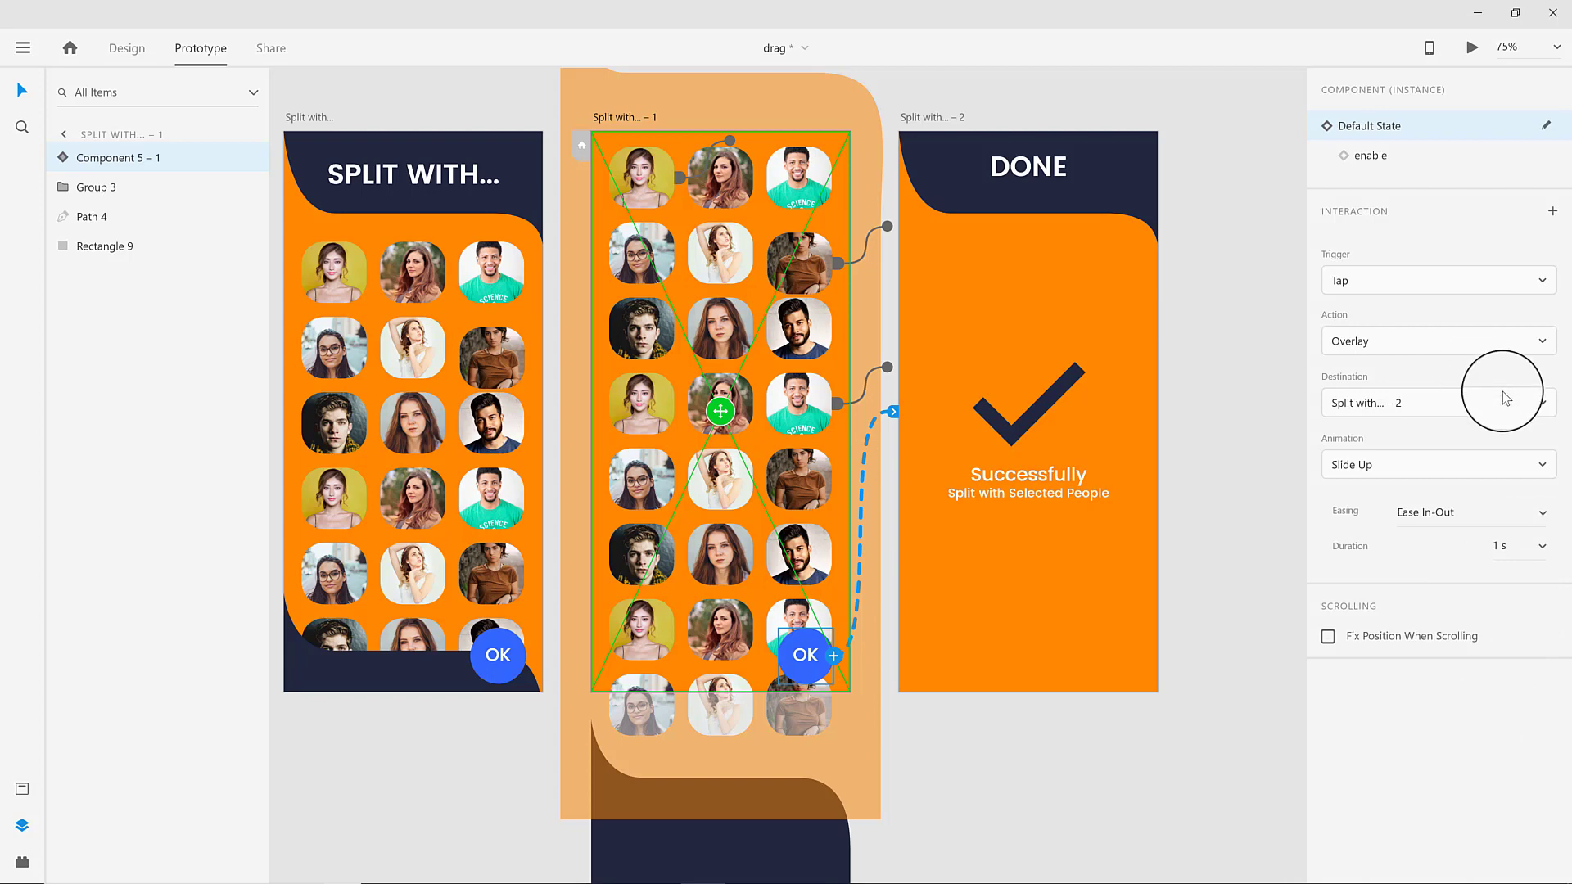
# Preview the prototype from the Split the Bill artboard and slide the total bill up to $160.
pyautogui.scroll(-3, 998, 376)
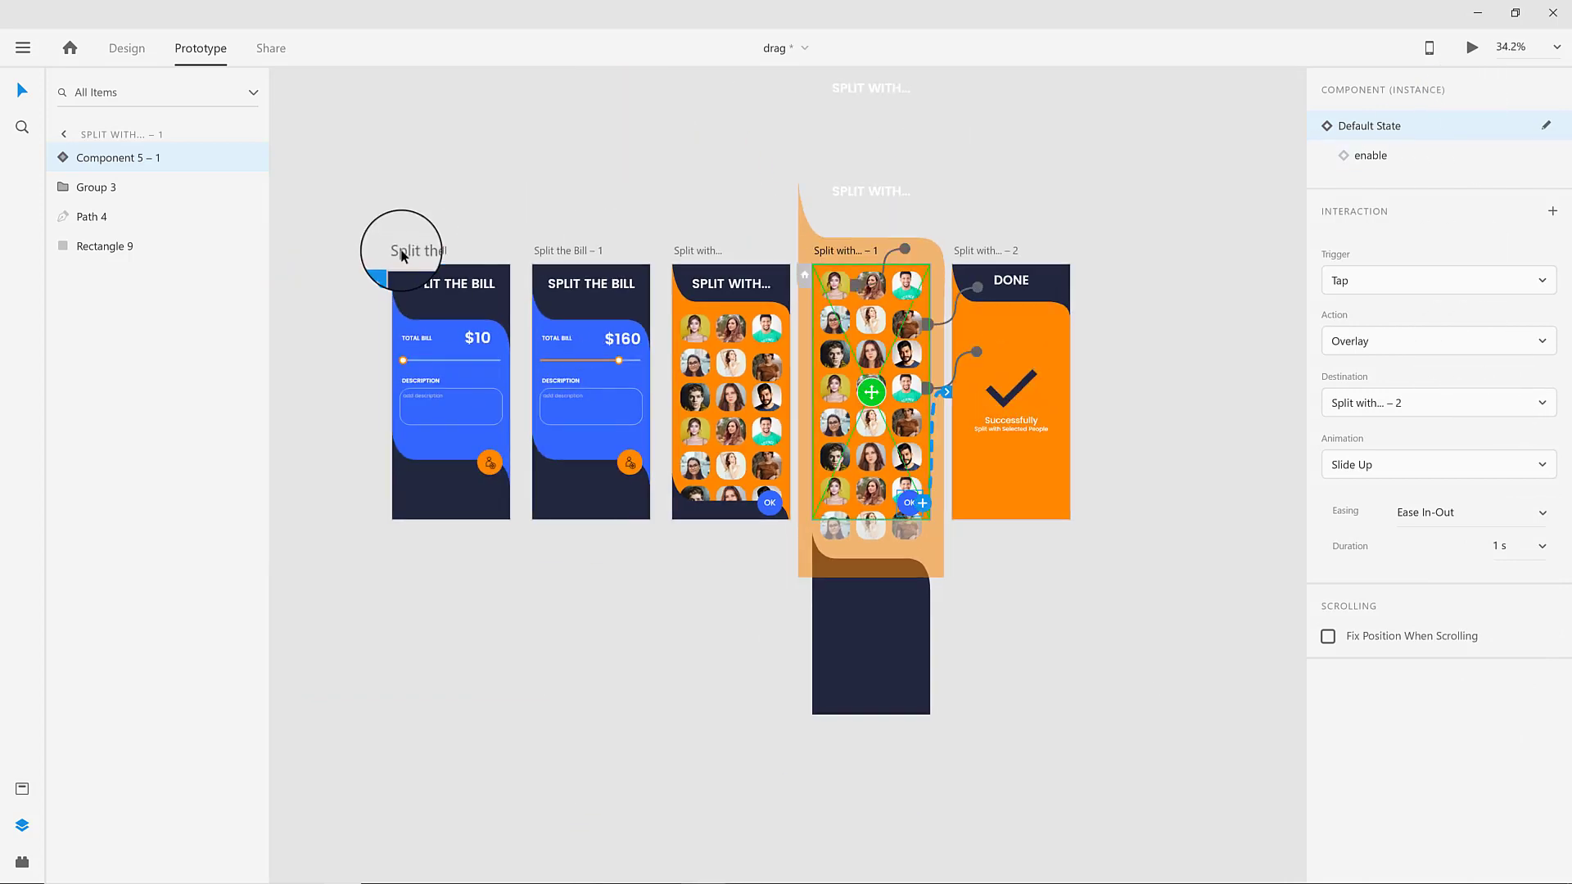
pyautogui.click(401, 252)
pyautogui.scroll(-1, 412, 328)
pyautogui.scroll(-10, 413, 334)
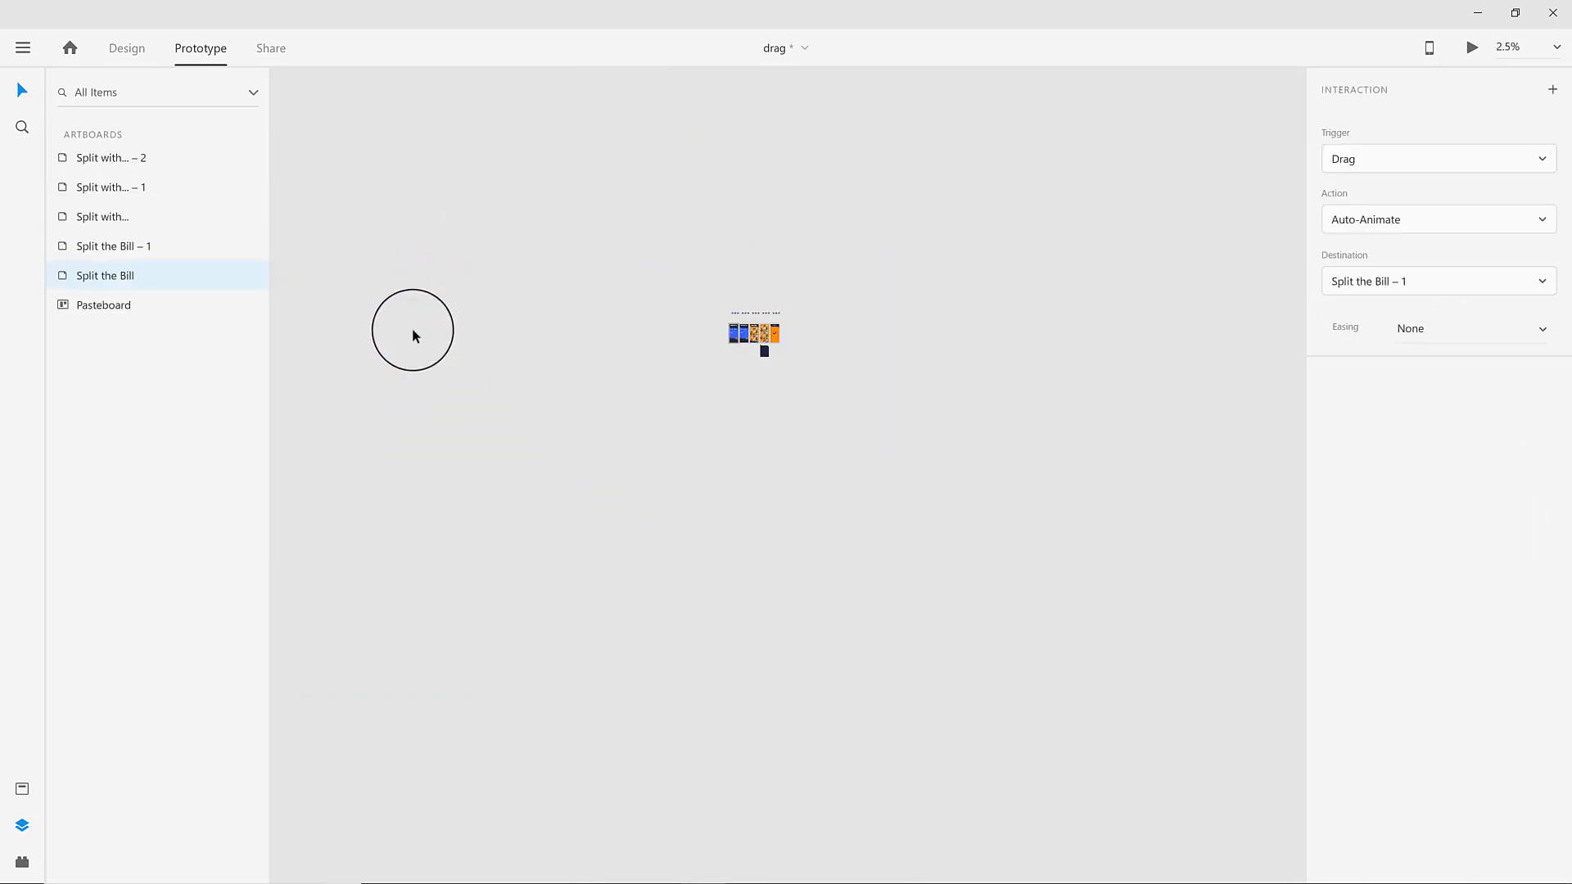
pyautogui.click(1472, 49)
pyautogui.moveTo(551, 91); pyautogui.dragTo(785, 92)
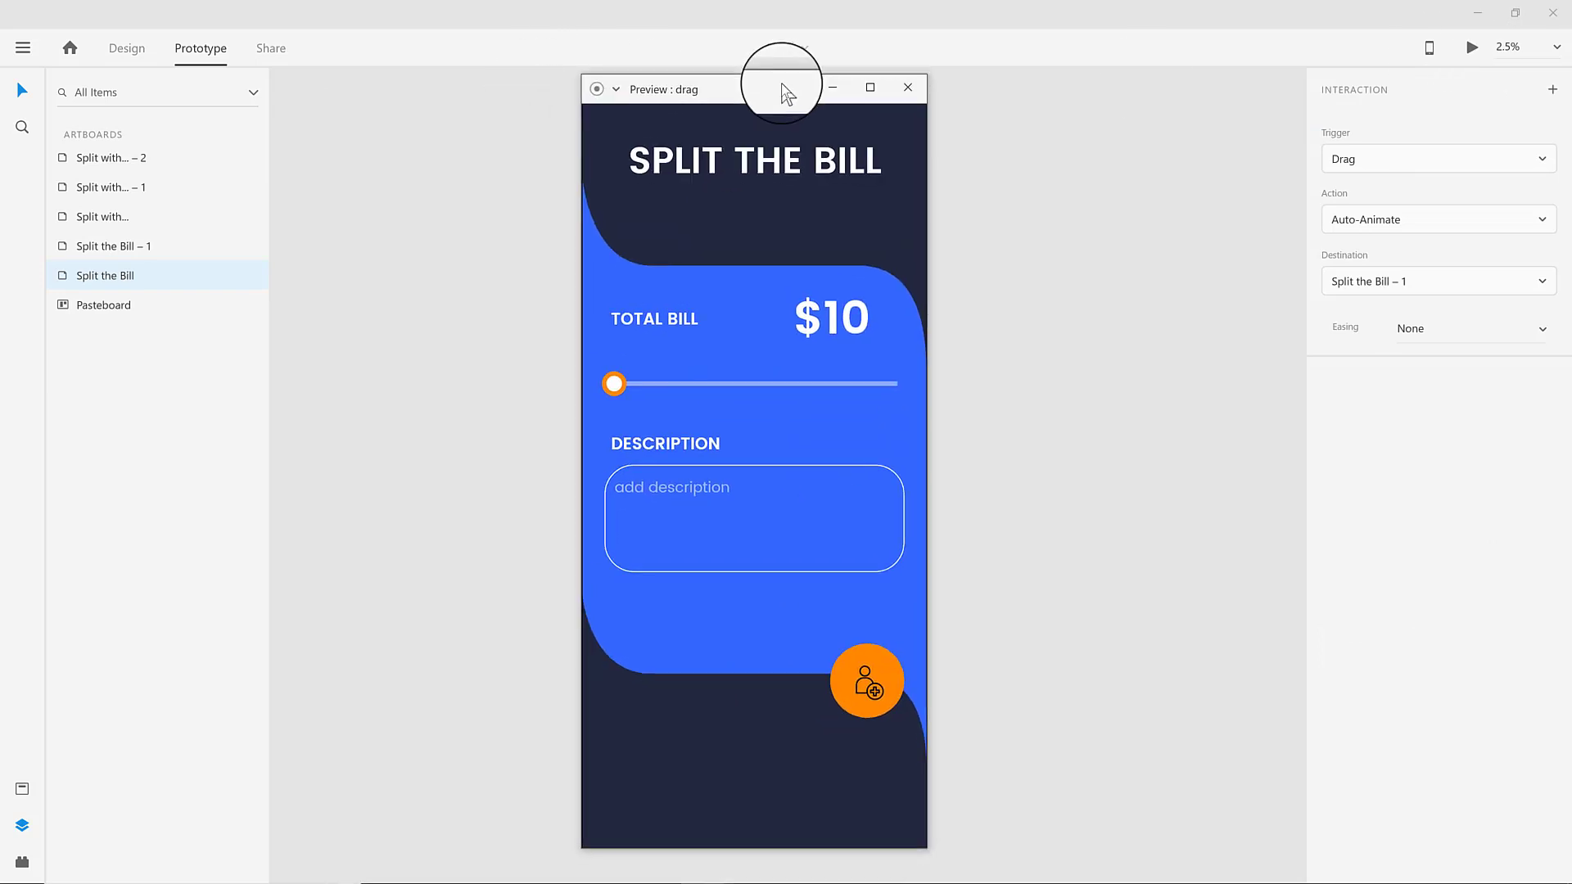
pyautogui.moveTo(612, 372); pyautogui.dragTo(774, 391)
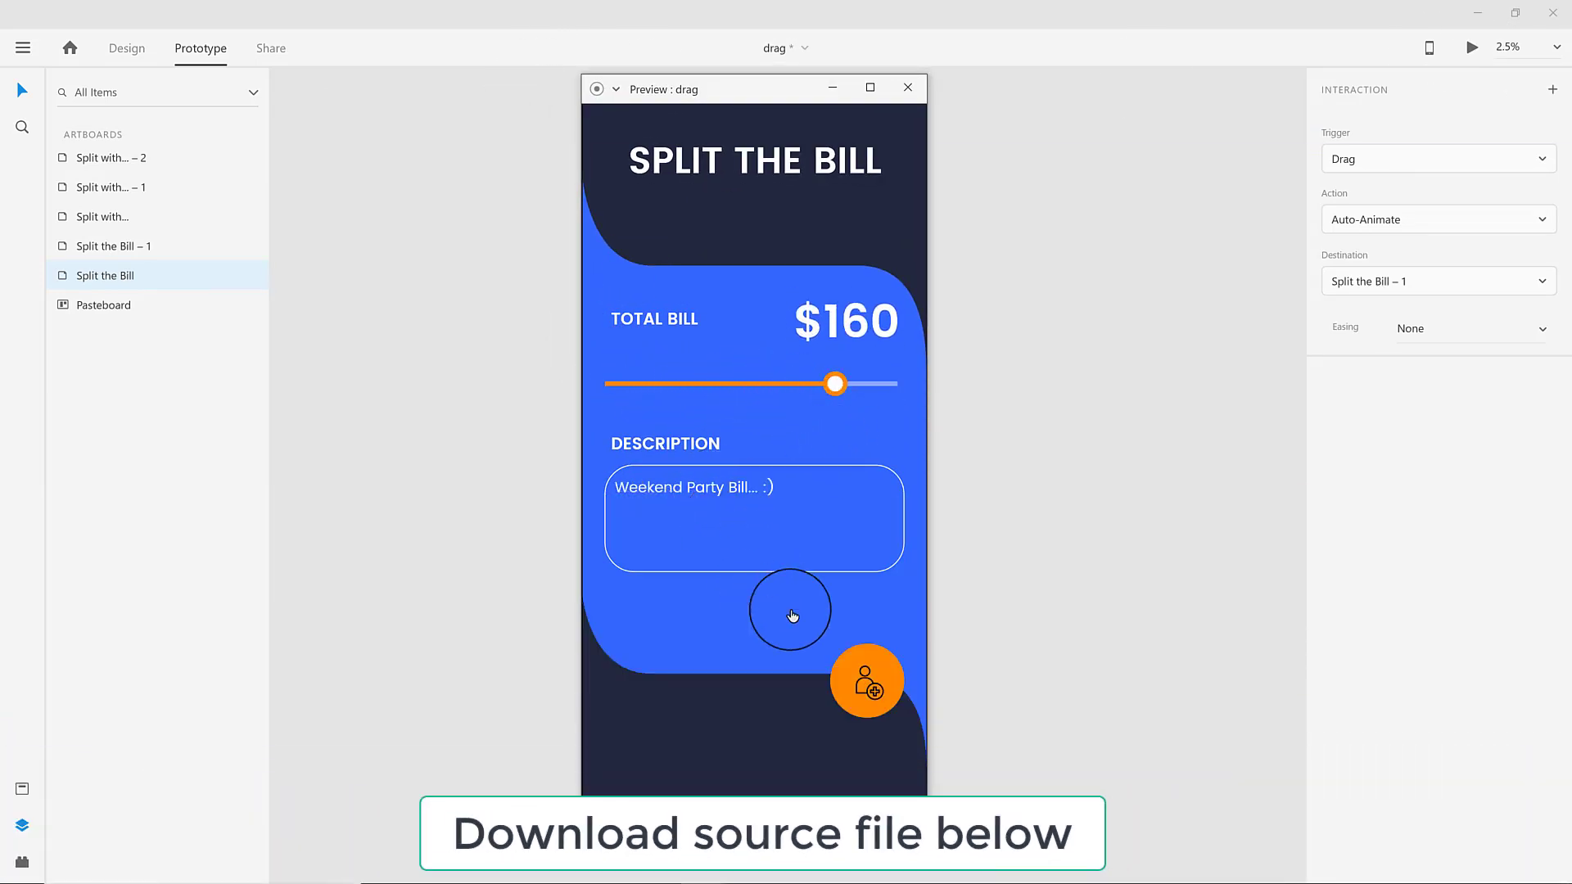
# Test the Split with... screen in the preview by scrolling the photos up, selecting three people and confirming with OK.
pyautogui.moveTo(792, 616); pyautogui.dragTo(813, 319)
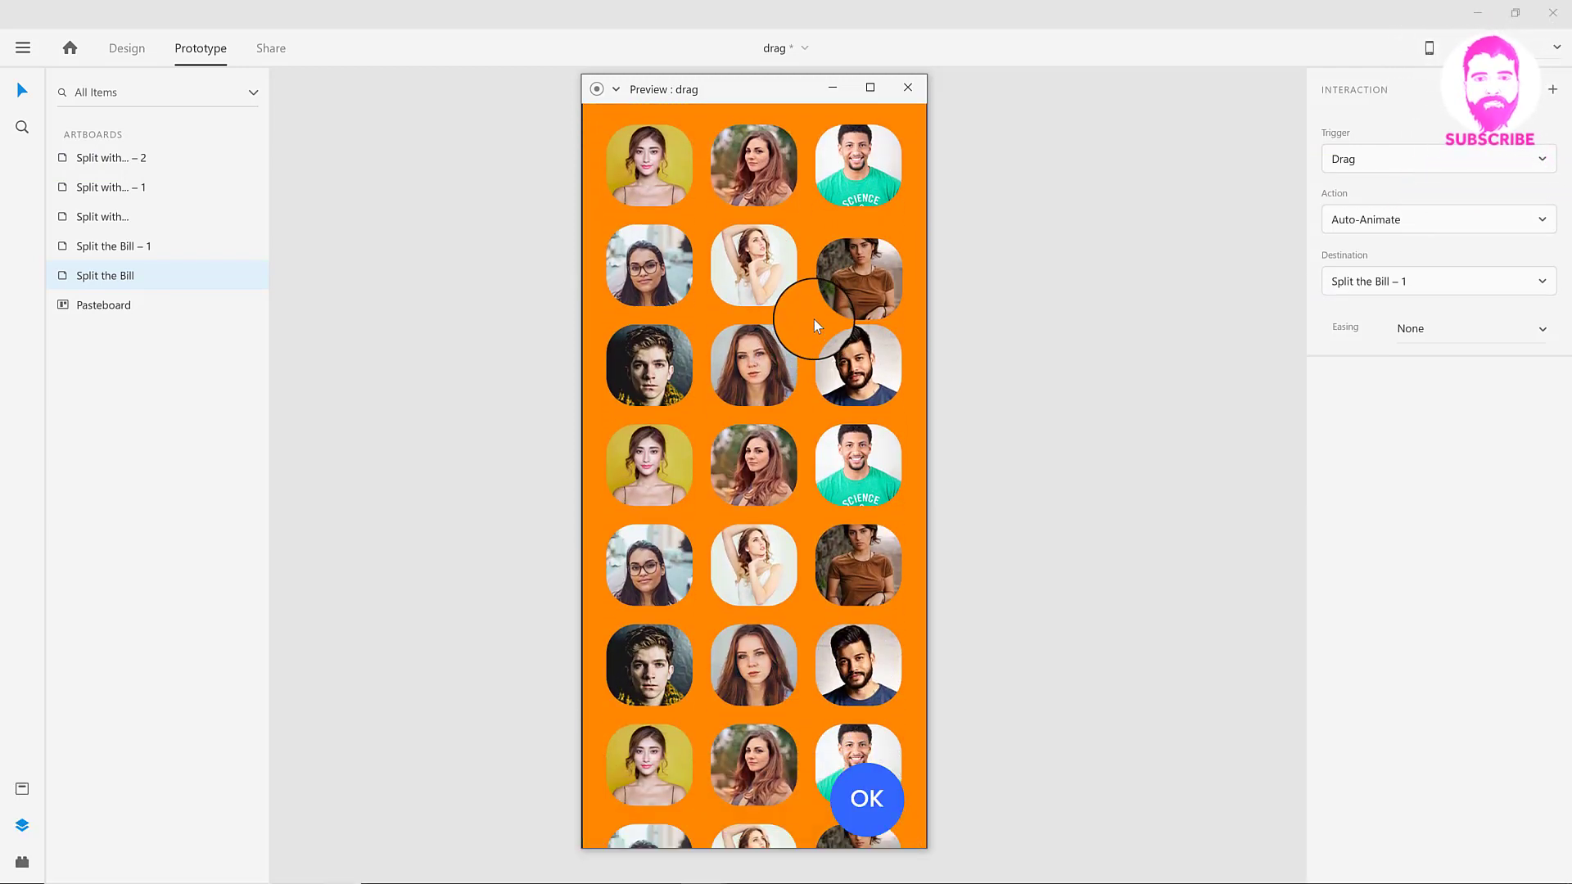
pyautogui.click(659, 188)
pyautogui.click(849, 273)
pyautogui.click(853, 450)
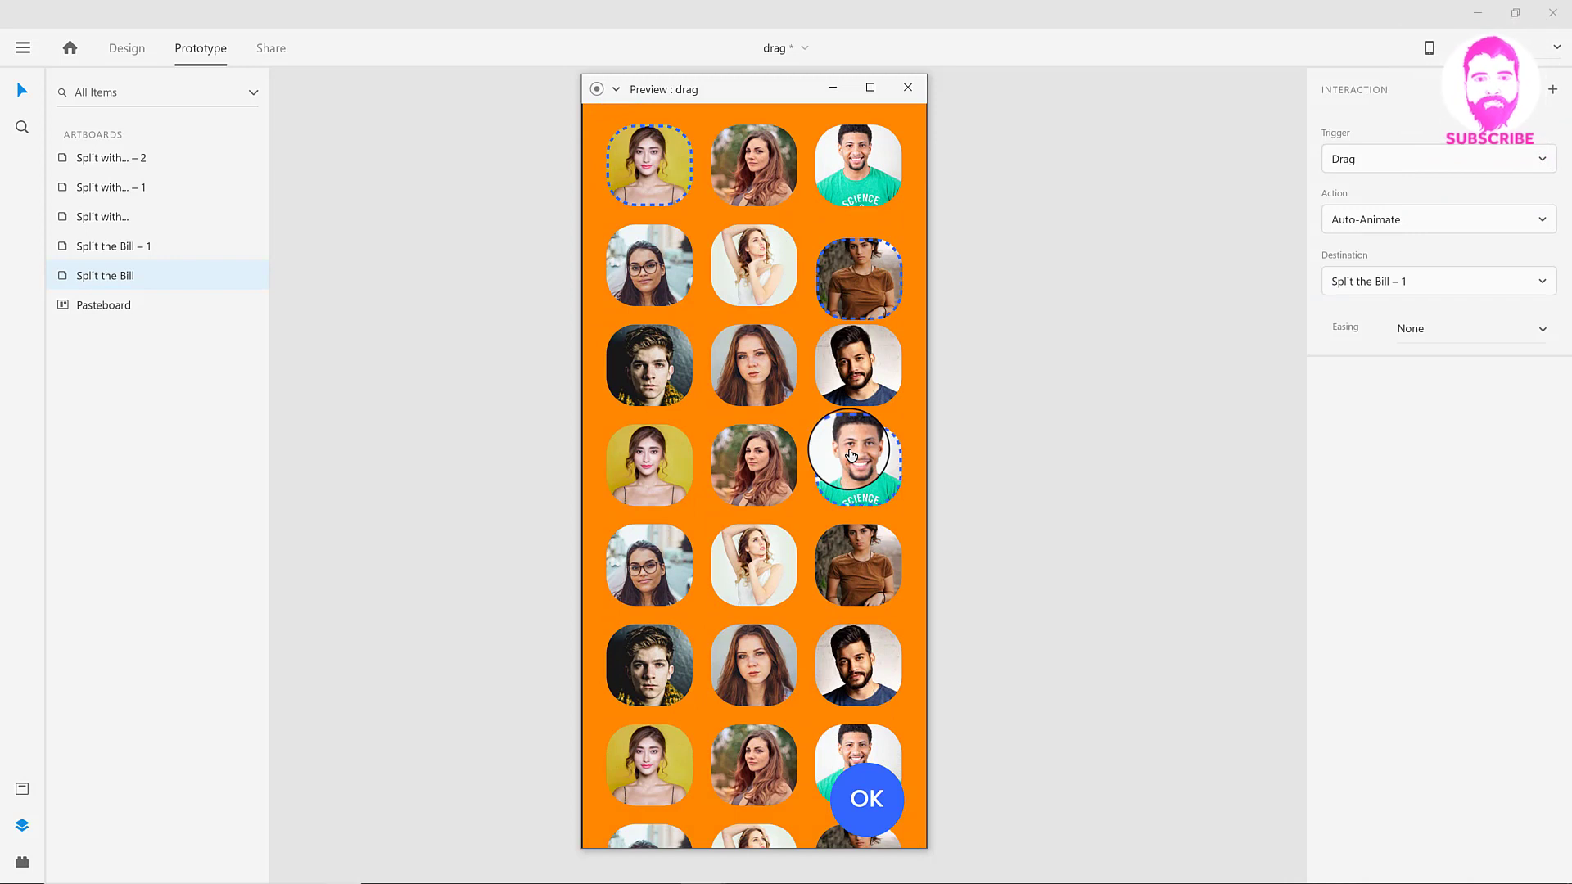
pyautogui.click(867, 794)
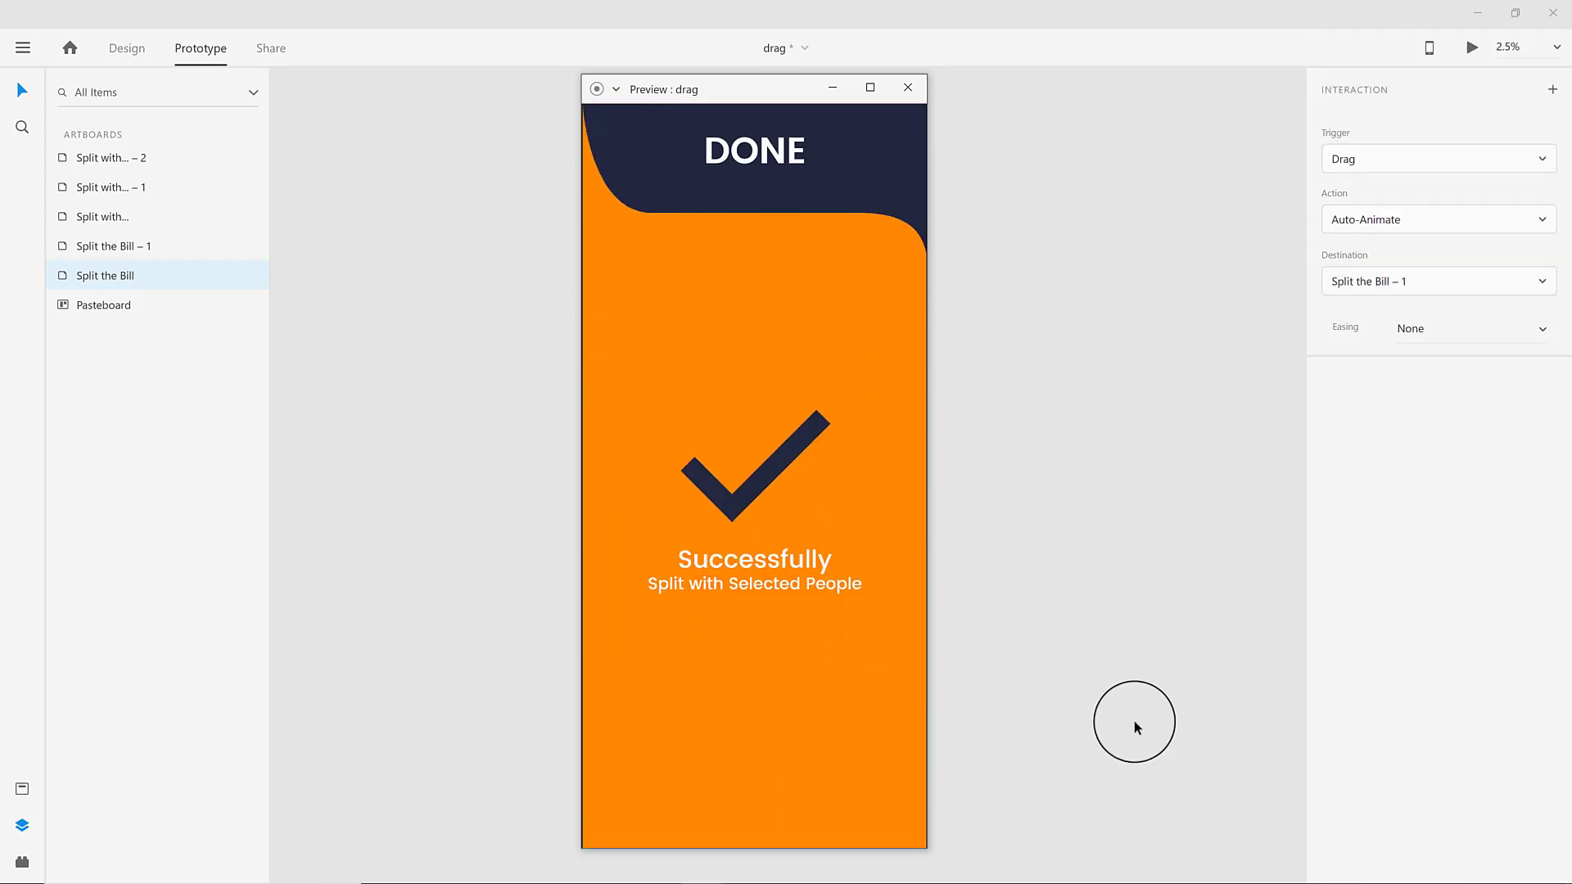